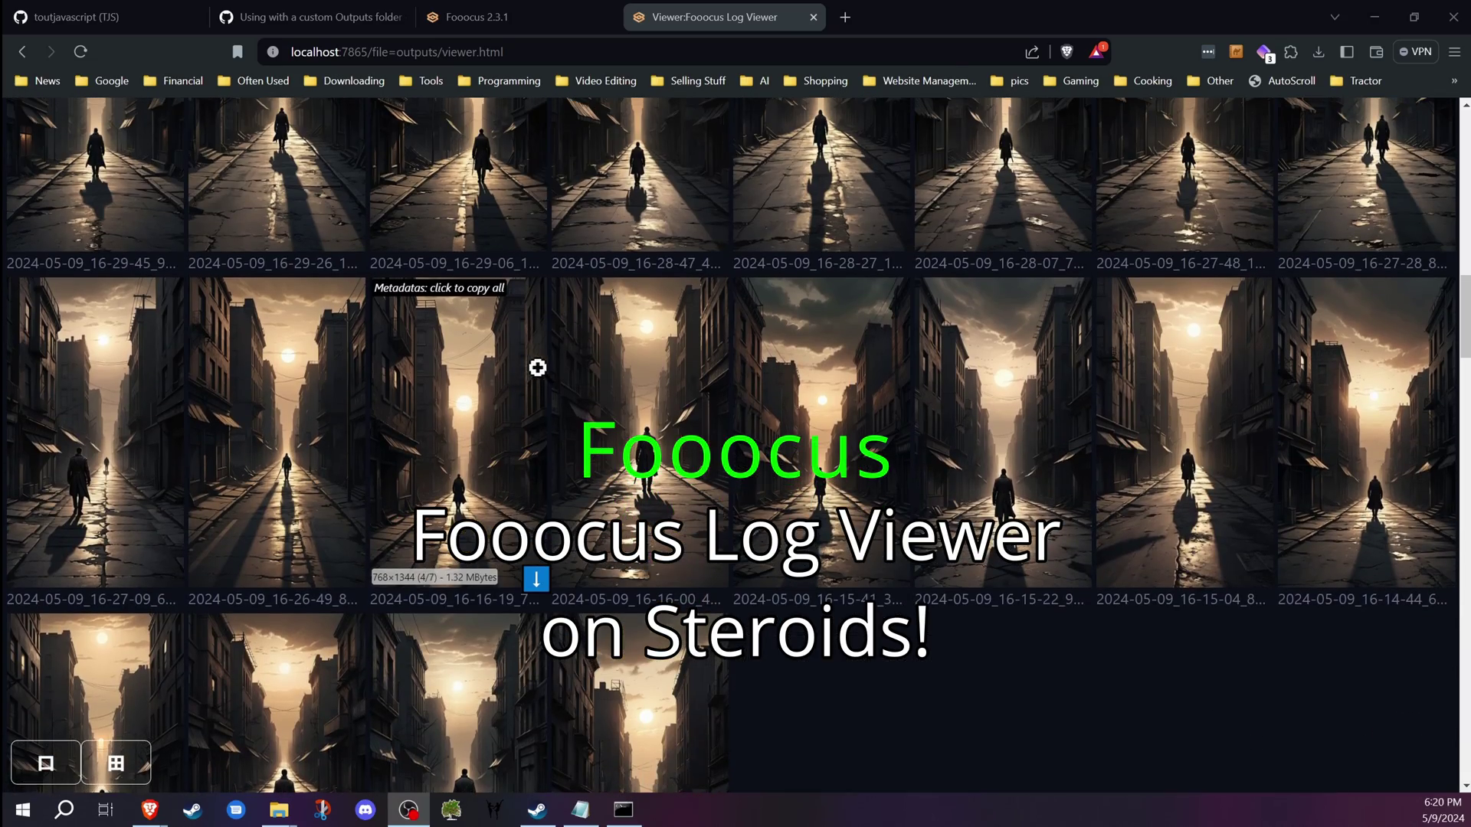
{"action": "scroll", "coordinate": [540, 364], "scroll_direction": "up", "scroll_amount": 5}
{"action": "scroll", "coordinate": [655, 390], "scroll_direction": "down", "scroll_amount": 2}
{"action": "scroll", "coordinate": [678, 391], "scroll_direction": "down", "scroll_amount": 2}
{"action": "scroll", "coordinate": [656, 384], "scroll_direction": "down", "scroll_amount": 2}
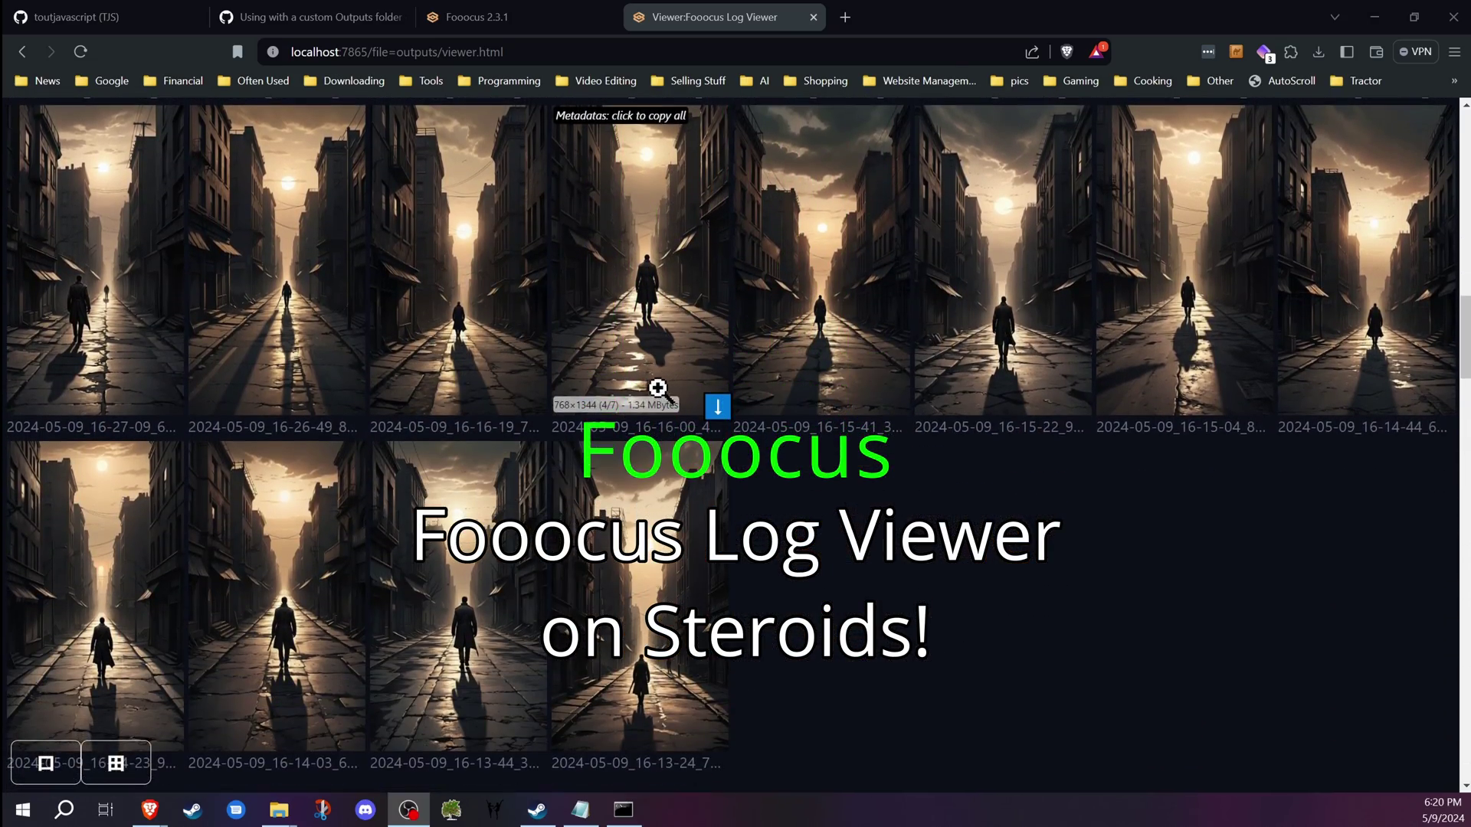
{"action": "scroll", "coordinate": [649, 397], "scroll_direction": "down", "scroll_amount": 2}
{"action": "scroll", "coordinate": [644, 398], "scroll_direction": "down", "scroll_amount": 2}
{"action": "scroll", "coordinate": [640, 398], "scroll_direction": "down", "scroll_amount": 3}
{"action": "scroll", "coordinate": [640, 399], "scroll_direction": "down", "scroll_amount": 2}
{"action": "scroll", "coordinate": [641, 398], "scroll_direction": "down", "scroll_amount": 2}
{"action": "scroll", "coordinate": [640, 392], "scroll_direction": "down", "scroll_amount": 3}
{"action": "scroll", "coordinate": [574, 372], "scroll_direction": "down", "scroll_amount": 2}
{"action": "scroll", "coordinate": [536, 362], "scroll_direction": "down", "scroll_amount": 3}
{"action": "scroll", "coordinate": [509, 352], "scroll_direction": "down", "scroll_amount": 1}
{"action": "scroll", "coordinate": [481, 347], "scroll_direction": "down", "scroll_amount": 1}
{"action": "scroll", "coordinate": [426, 338], "scroll_direction": "down", "scroll_amount": 1}
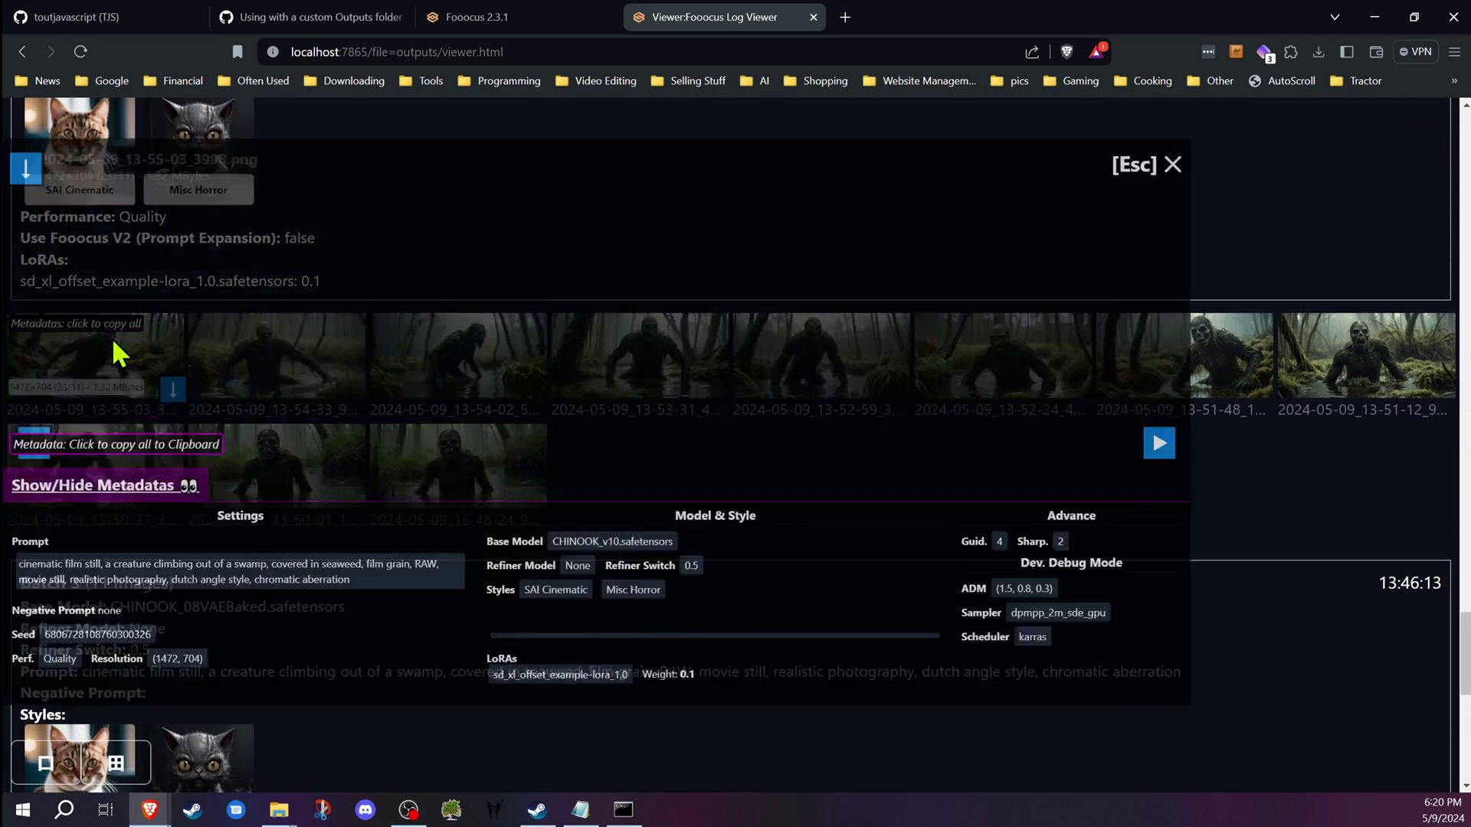
- Open the first swamp image full-size, step through the next three, then close it
{"action": "left_click", "coordinate": [122, 335]}
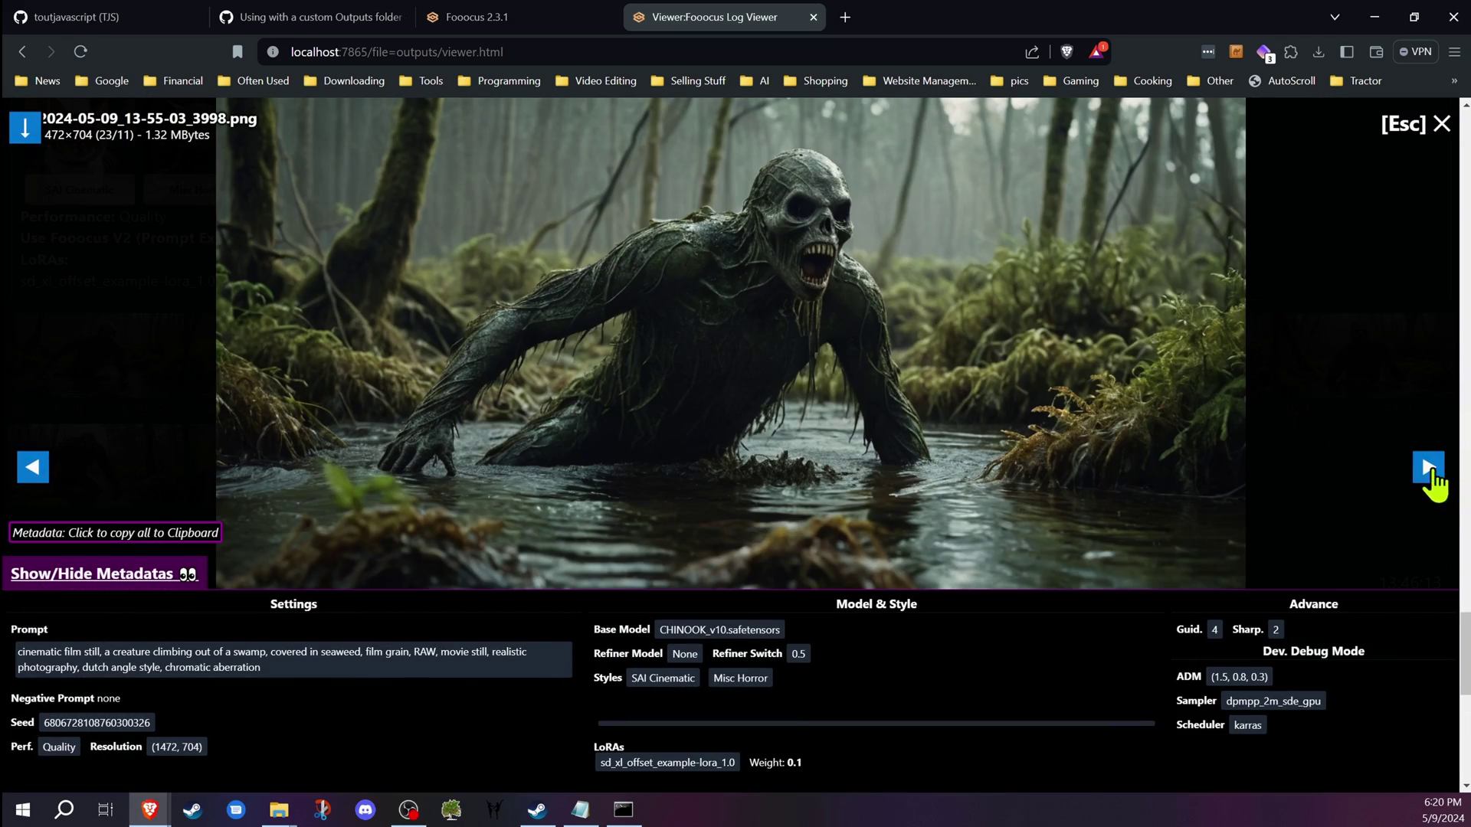
{"action": "left_click", "coordinate": [1428, 468]}
{"action": "left_click", "coordinate": [1430, 476]}
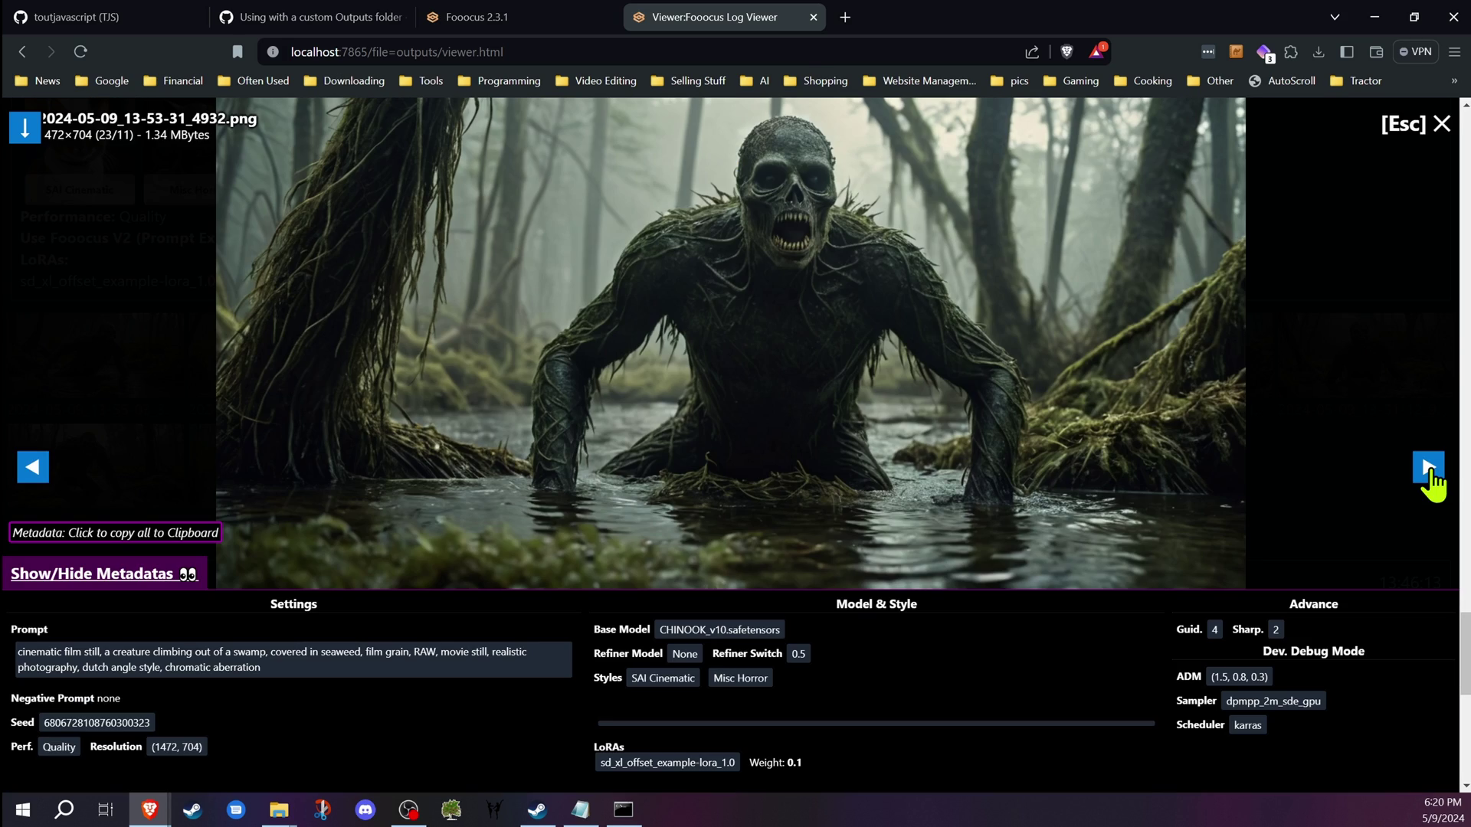
{"action": "left_click", "coordinate": [1431, 478]}
{"action": "left_click", "coordinate": [1441, 123]}
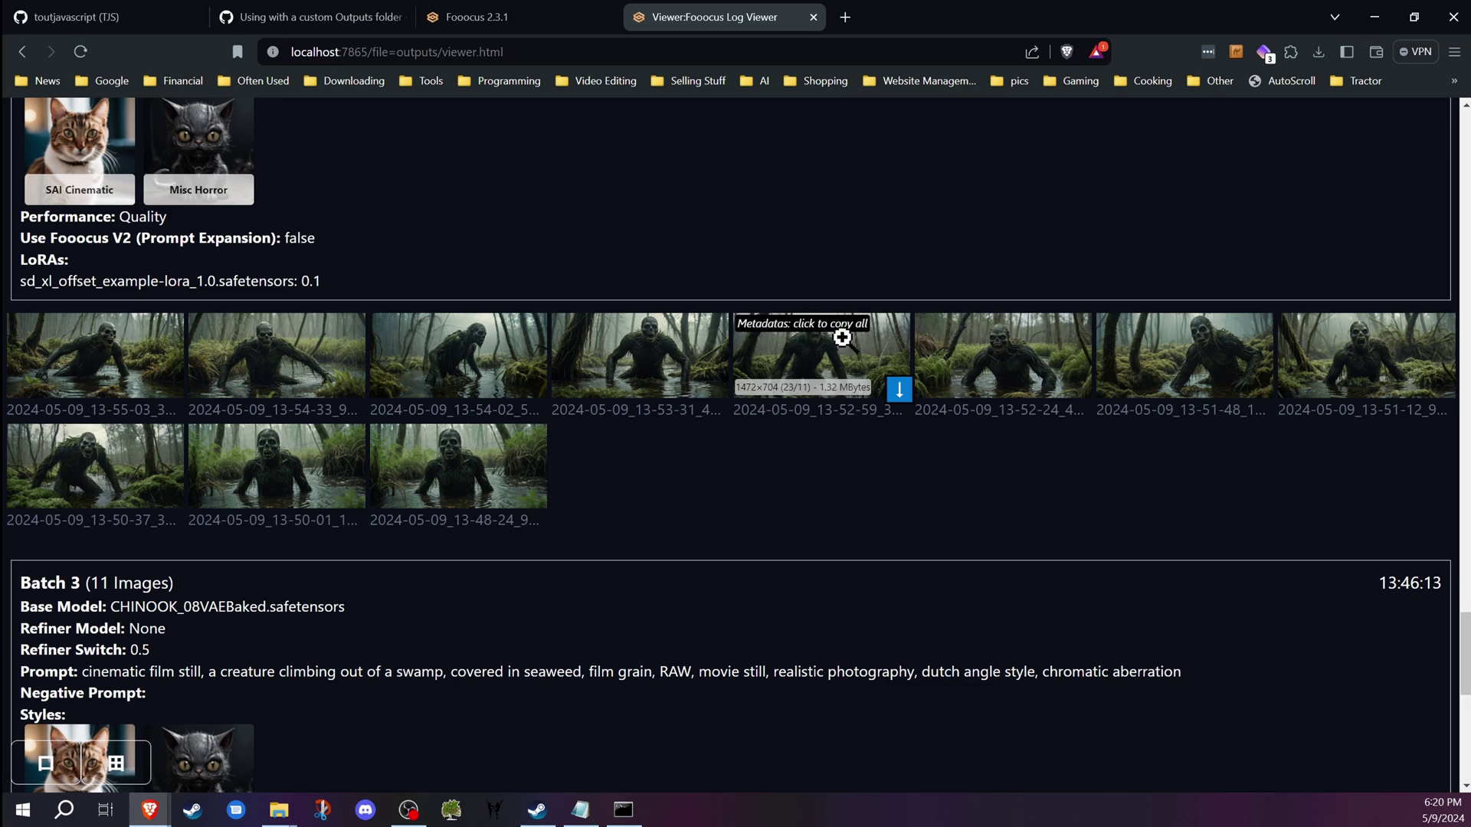
{"action": "scroll", "coordinate": [823, 385], "scroll_direction": "down", "scroll_amount": 5}
{"action": "scroll", "coordinate": [801, 382], "scroll_direction": "up", "scroll_amount": 5}
{"action": "scroll", "coordinate": [789, 384], "scroll_direction": "up", "scroll_amount": 5}
{"action": "scroll", "coordinate": [788, 365], "scroll_direction": "up", "scroll_amount": 2}
{"action": "scroll", "coordinate": [743, 370], "scroll_direction": "up", "scroll_amount": 5}
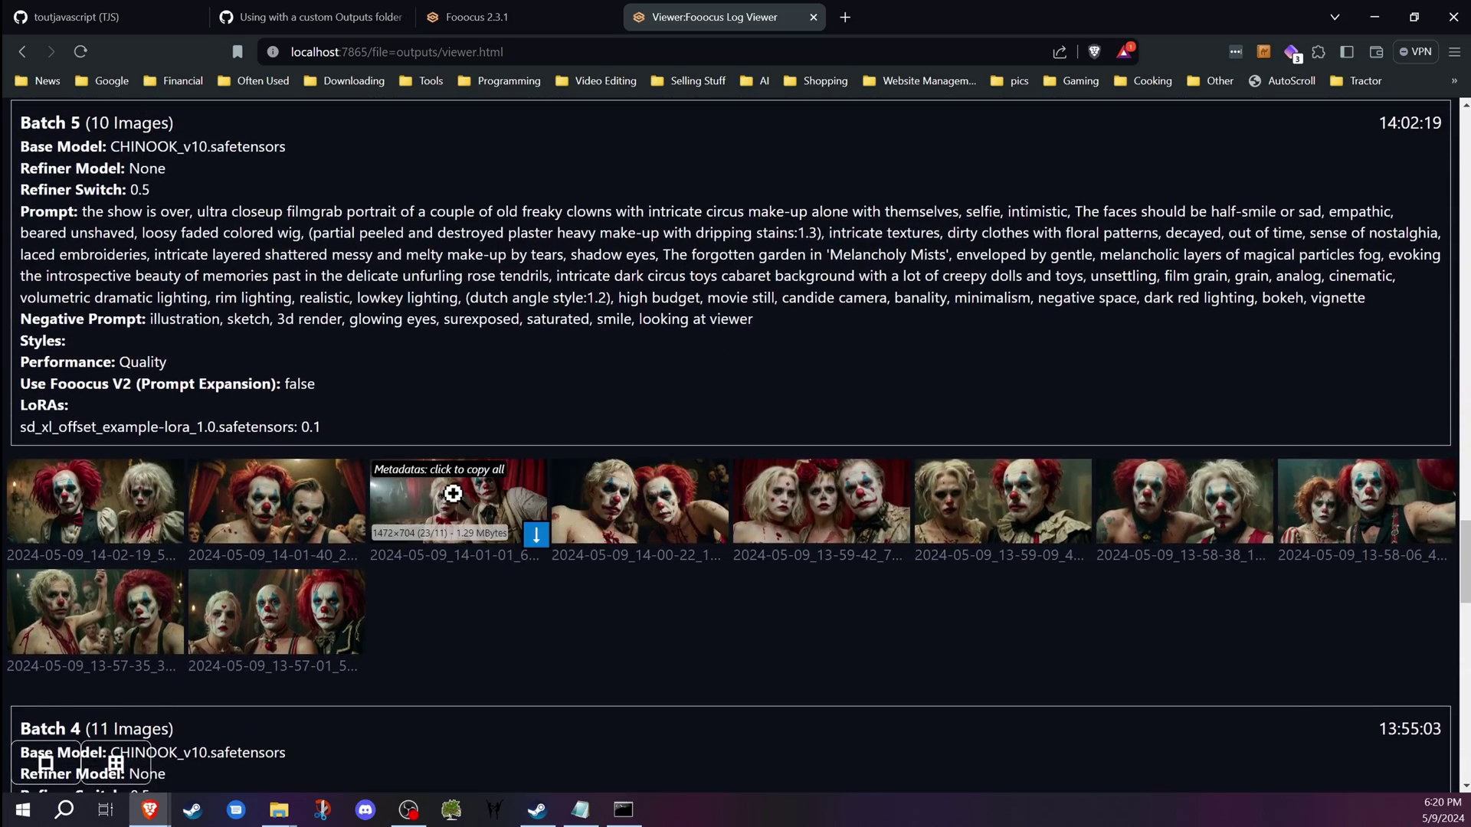
- View the third clown image full-size, then open the day's history log
{"action": "left_click", "coordinate": [456, 497]}
{"action": "left_click", "coordinate": [1441, 122]}
{"action": "scroll", "coordinate": [805, 340], "scroll_direction": "up", "scroll_amount": 2}
{"action": "scroll", "coordinate": [644, 299], "scroll_direction": "up", "scroll_amount": 1}
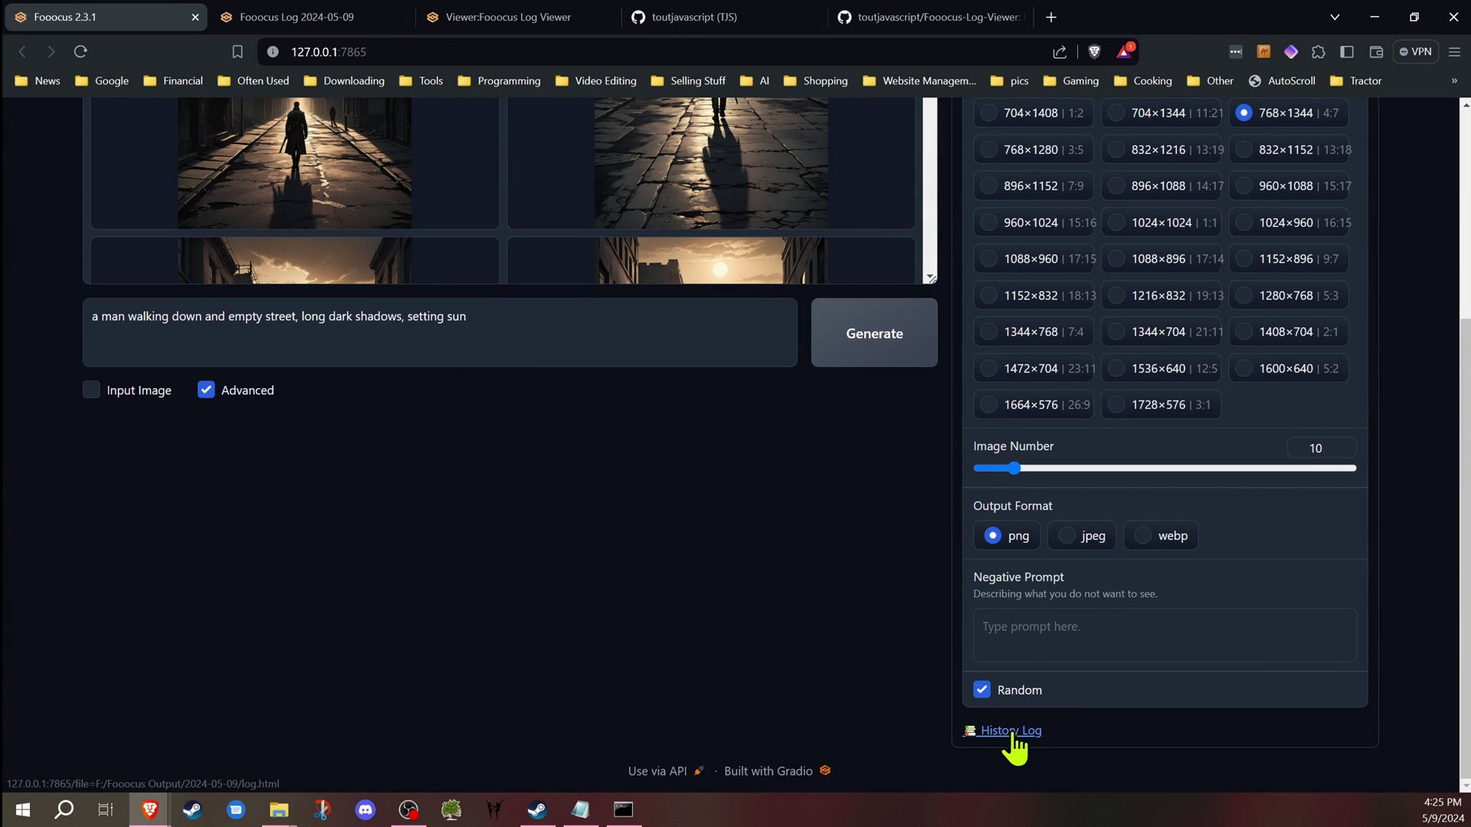
{"action": "left_click", "coordinate": [1017, 736]}
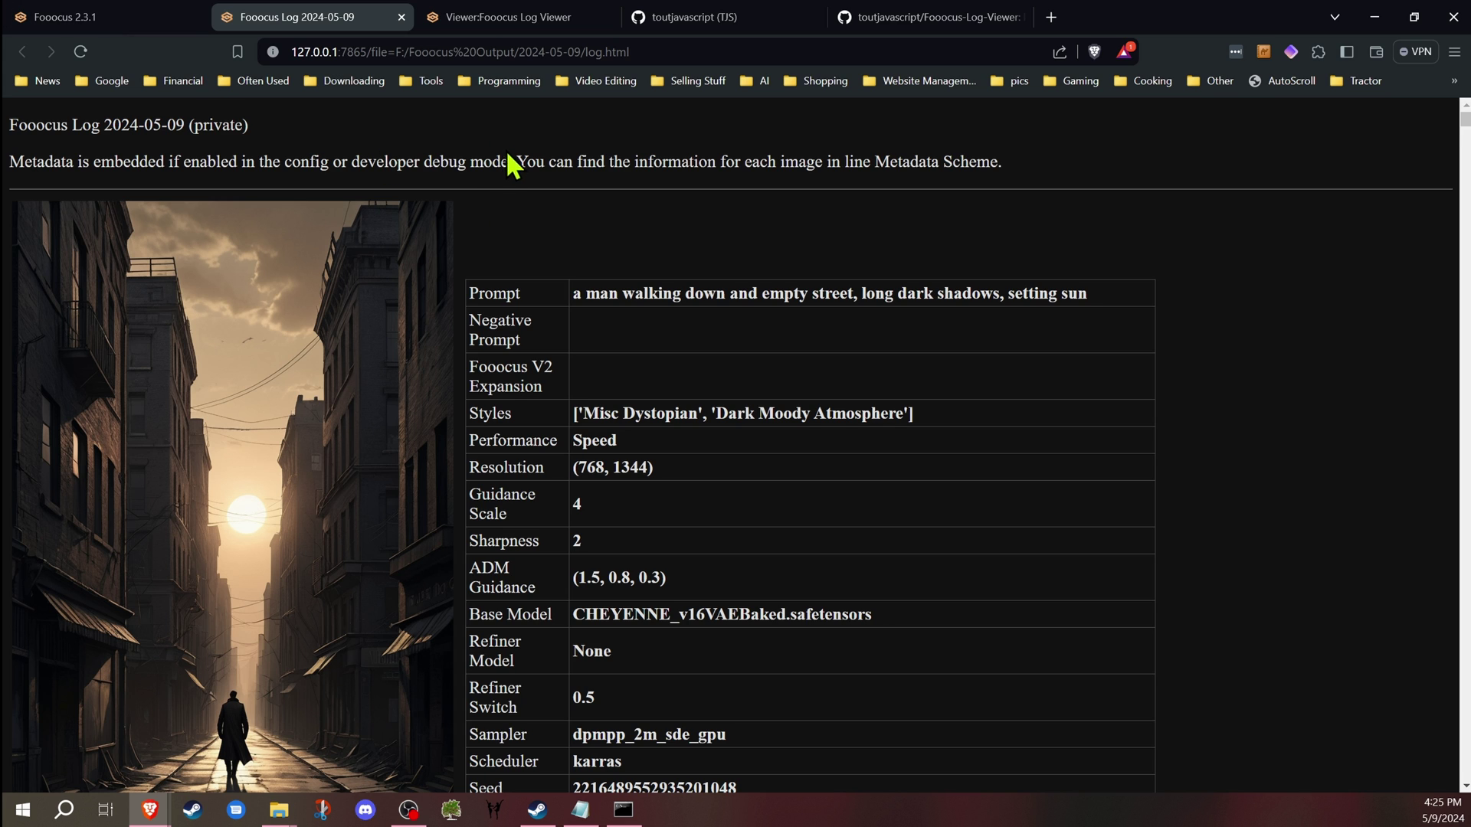
{"action": "scroll", "coordinate": [511, 152], "scroll_direction": "down", "scroll_amount": 4}
{"action": "scroll", "coordinate": [587, 292], "scroll_direction": "down", "scroll_amount": 5}
{"action": "scroll", "coordinate": [587, 280], "scroll_direction": "down", "scroll_amount": 4}
{"action": "scroll", "coordinate": [592, 297], "scroll_direction": "down", "scroll_amount": 3}
{"action": "mouse_move", "coordinate": [1466, 161]}
{"action": "left_mouse_down"}
{"action": "mouse_move", "coordinate": [1431, 541]}
{"action": "mouse_move", "coordinate": [1448, 689]}
{"action": "mouse_move", "coordinate": [1445, 163]}
{"action": "left_mouse_up"}
- In the Viewer gallery, browse May 2's images, then May 7's
{"action": "left_click", "coordinate": [550, 18]}
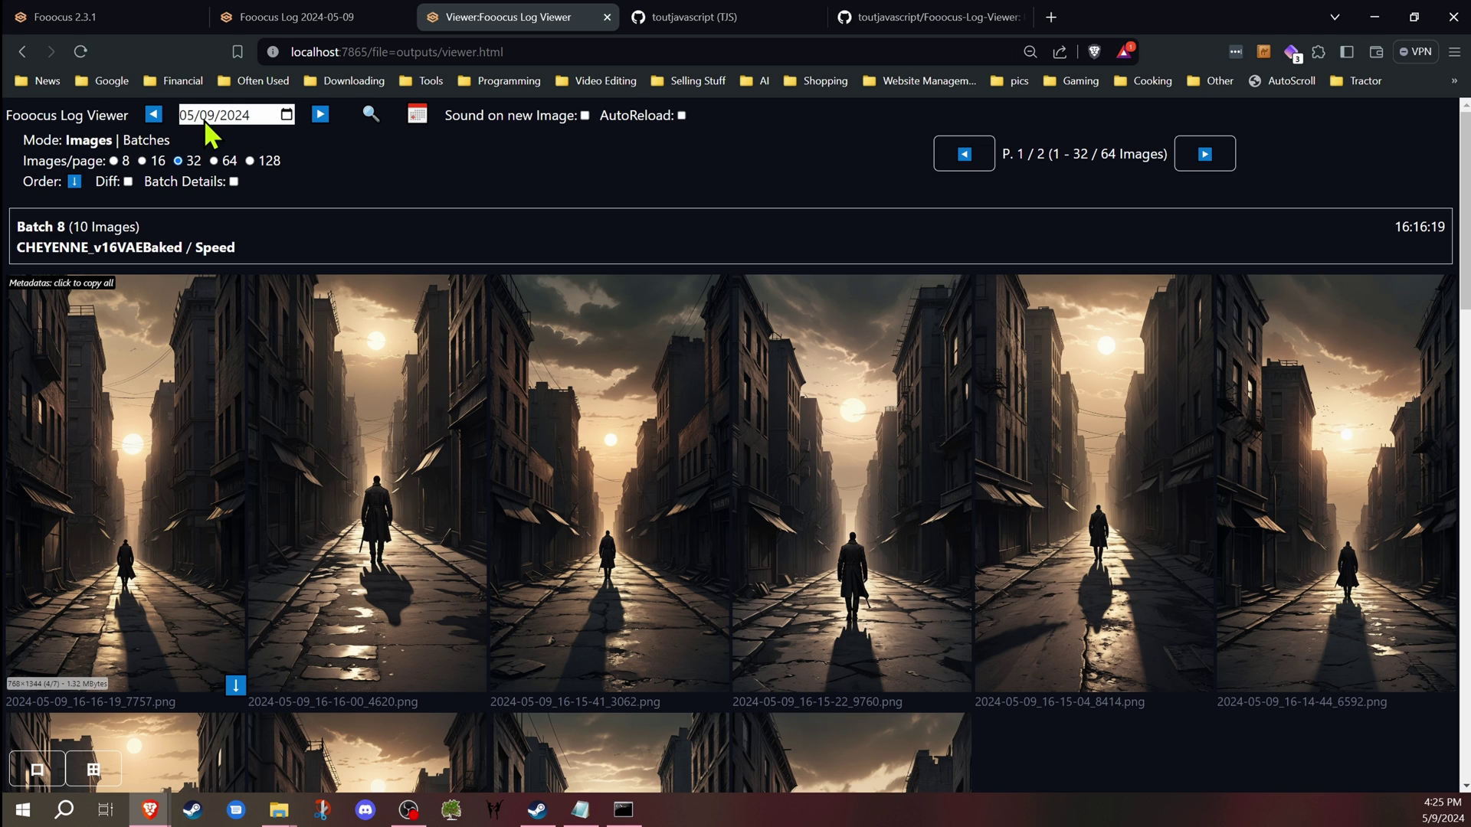
{"action": "left_click", "coordinate": [286, 115]}
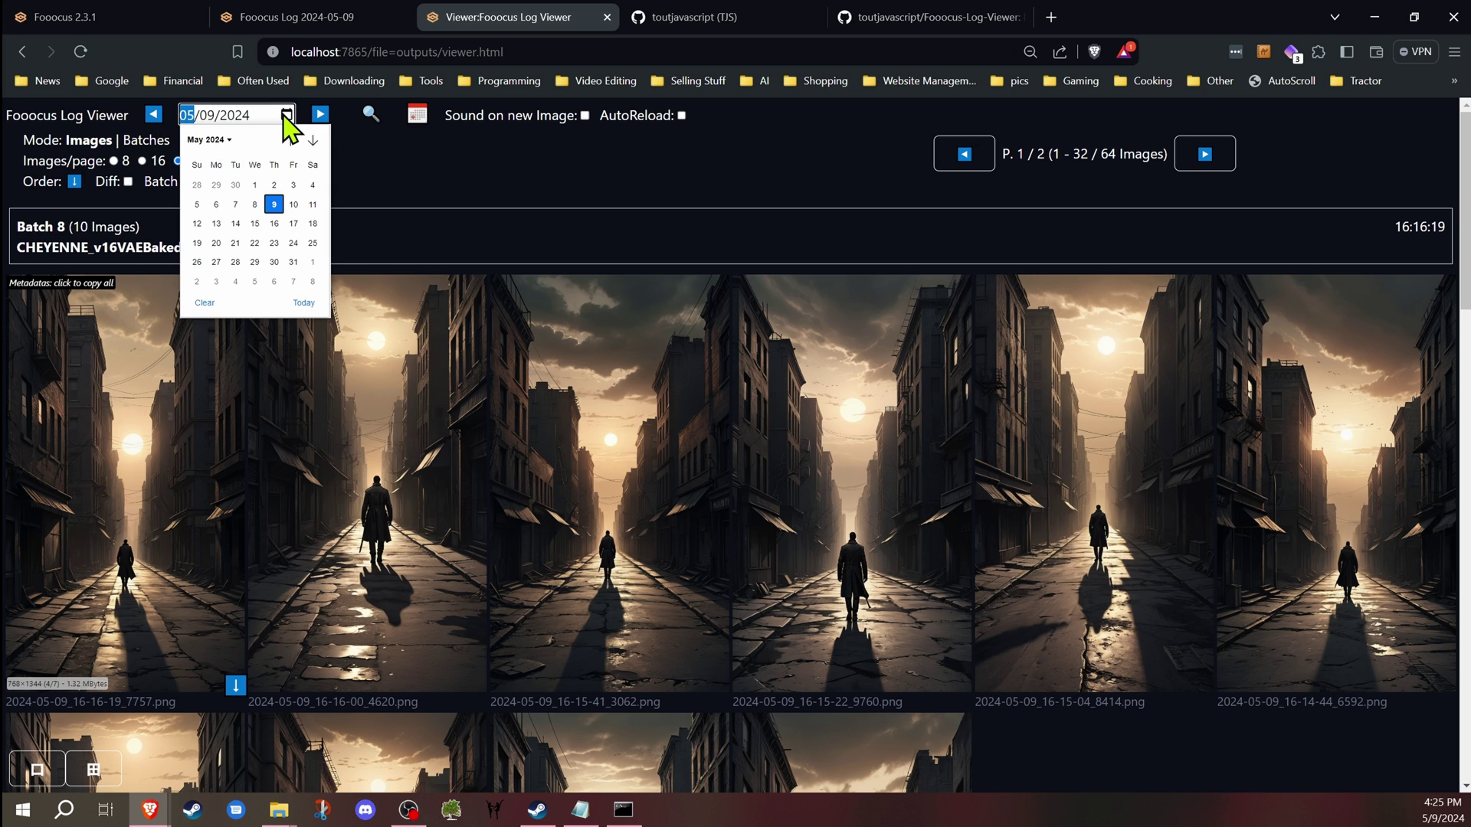
{"action": "left_click", "coordinate": [275, 187]}
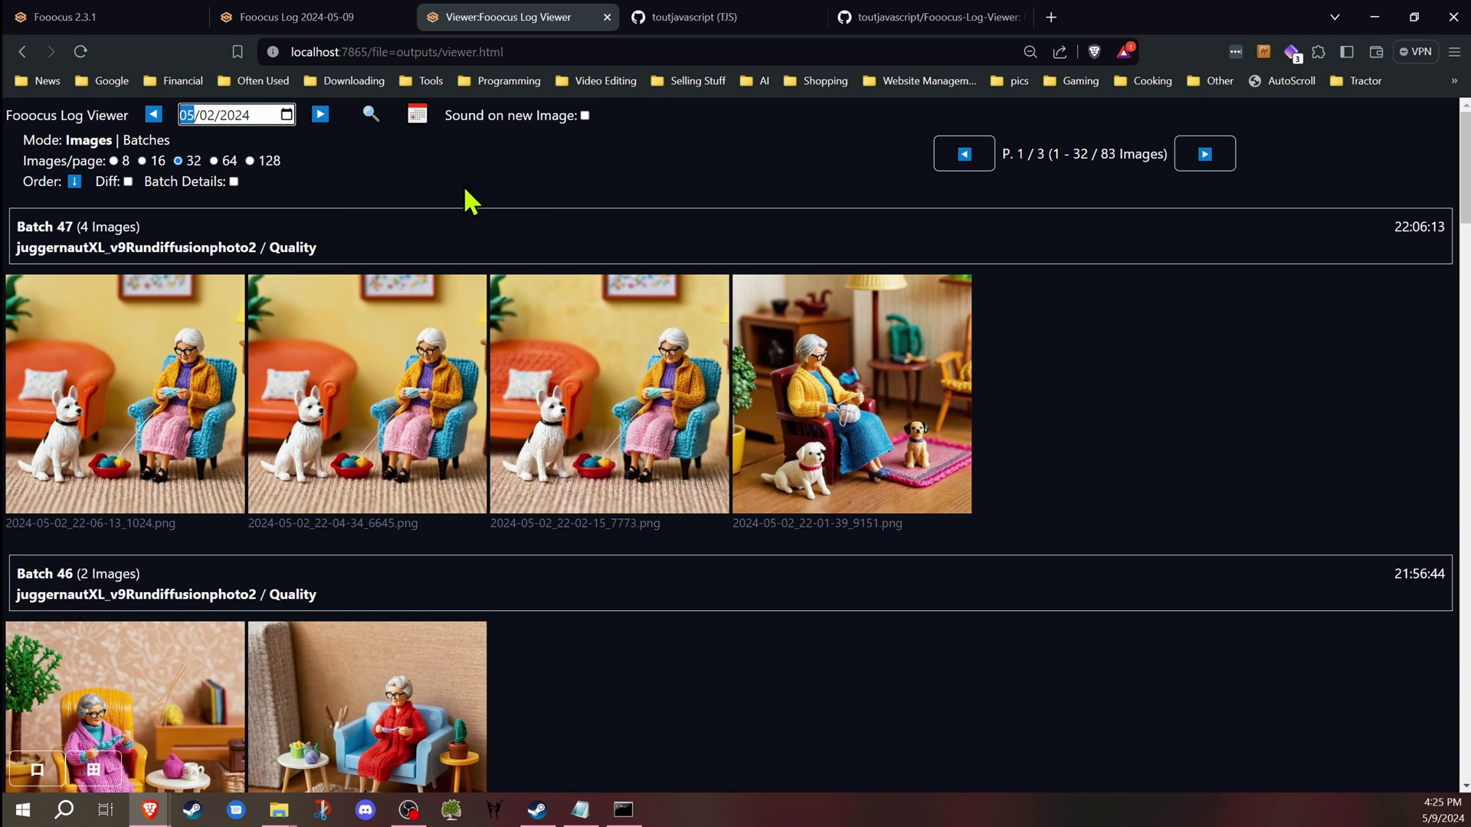
{"action": "left_click", "coordinate": [286, 115]}
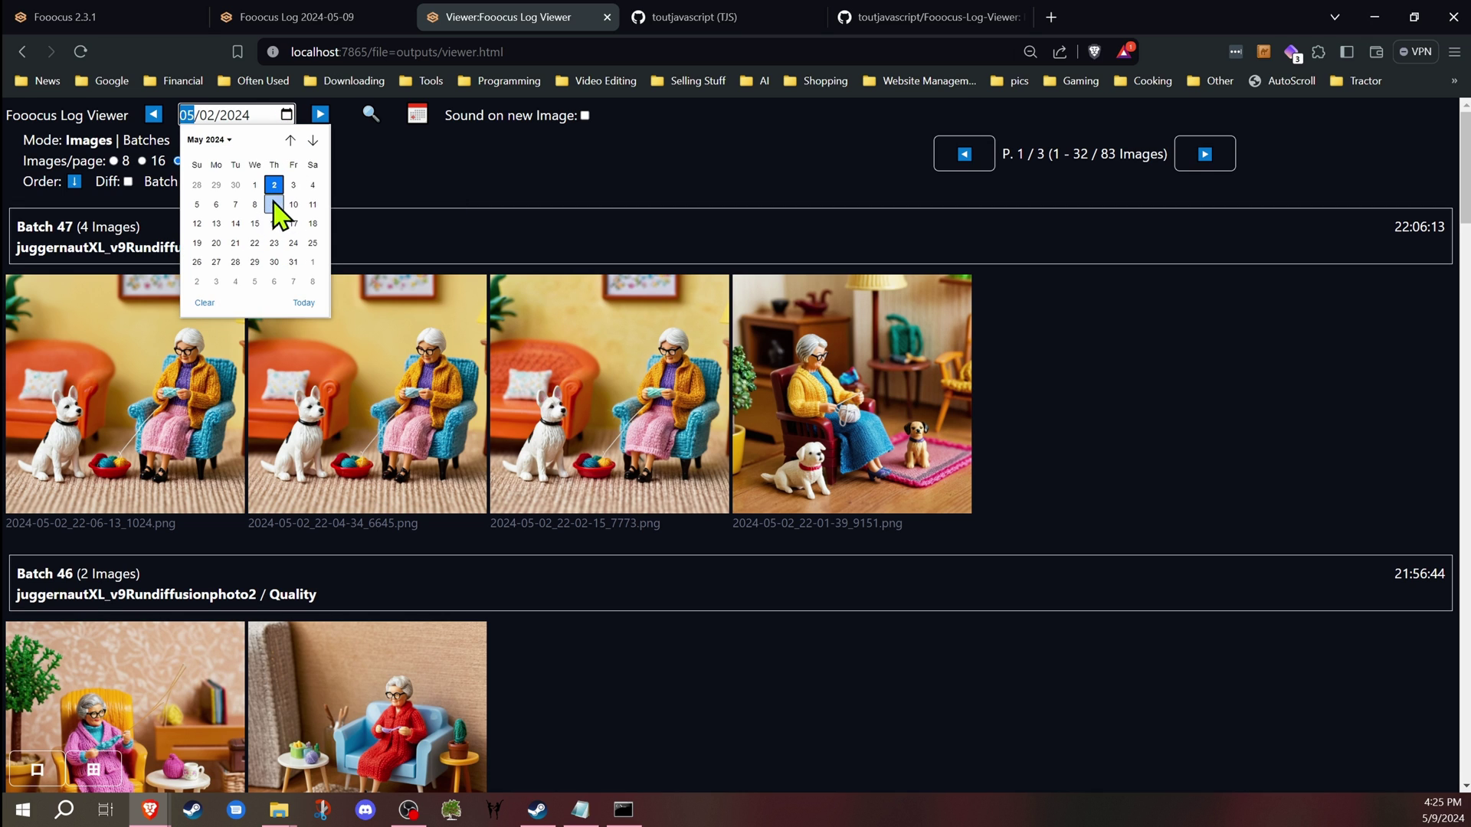
{"action": "left_click", "coordinate": [236, 205]}
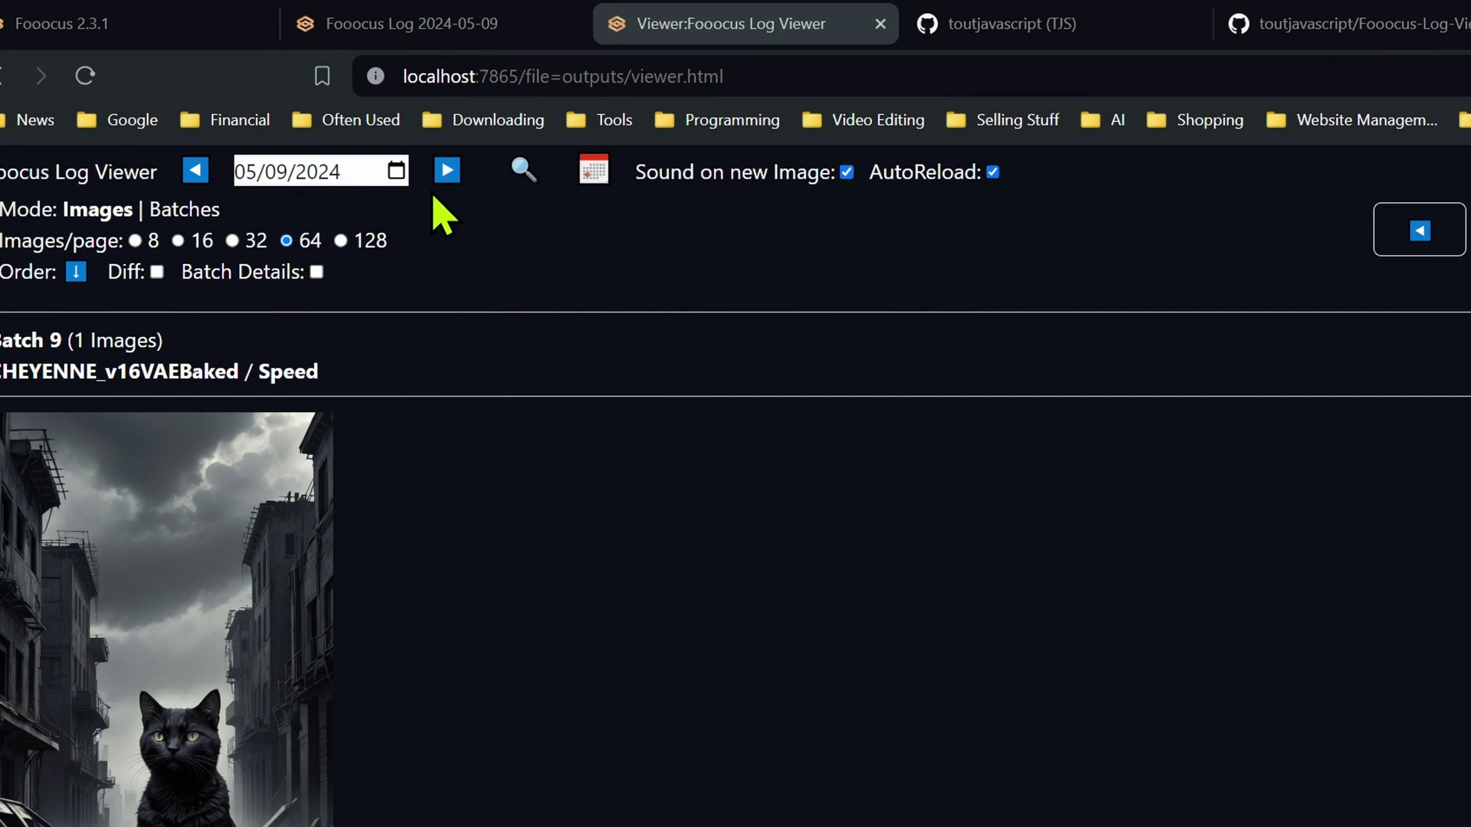
- Show the per-day image count list and jump to 5/7/2024
{"action": "left_click", "coordinate": [357, 180]}
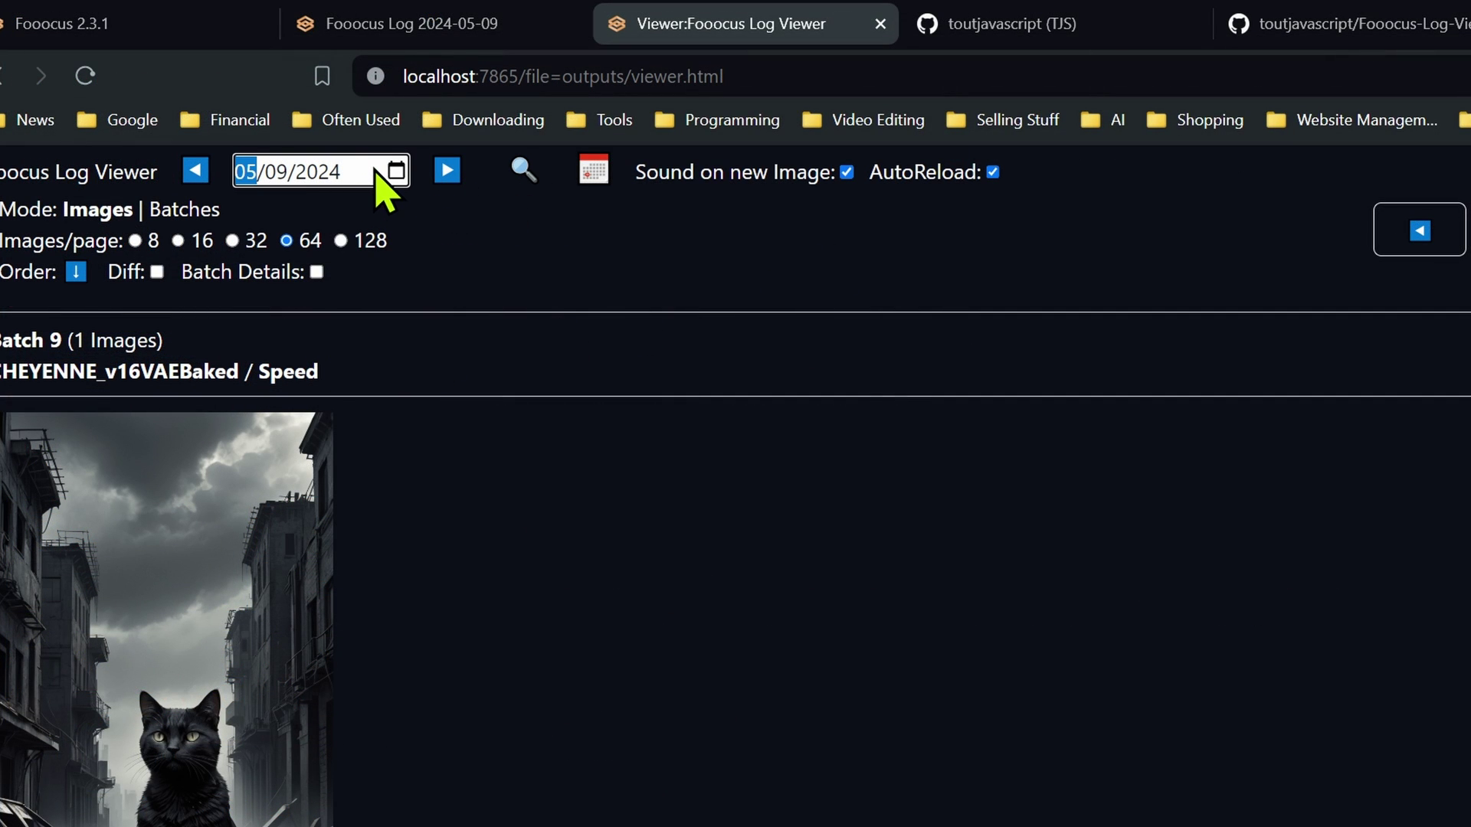
{"action": "left_click", "coordinate": [523, 287]}
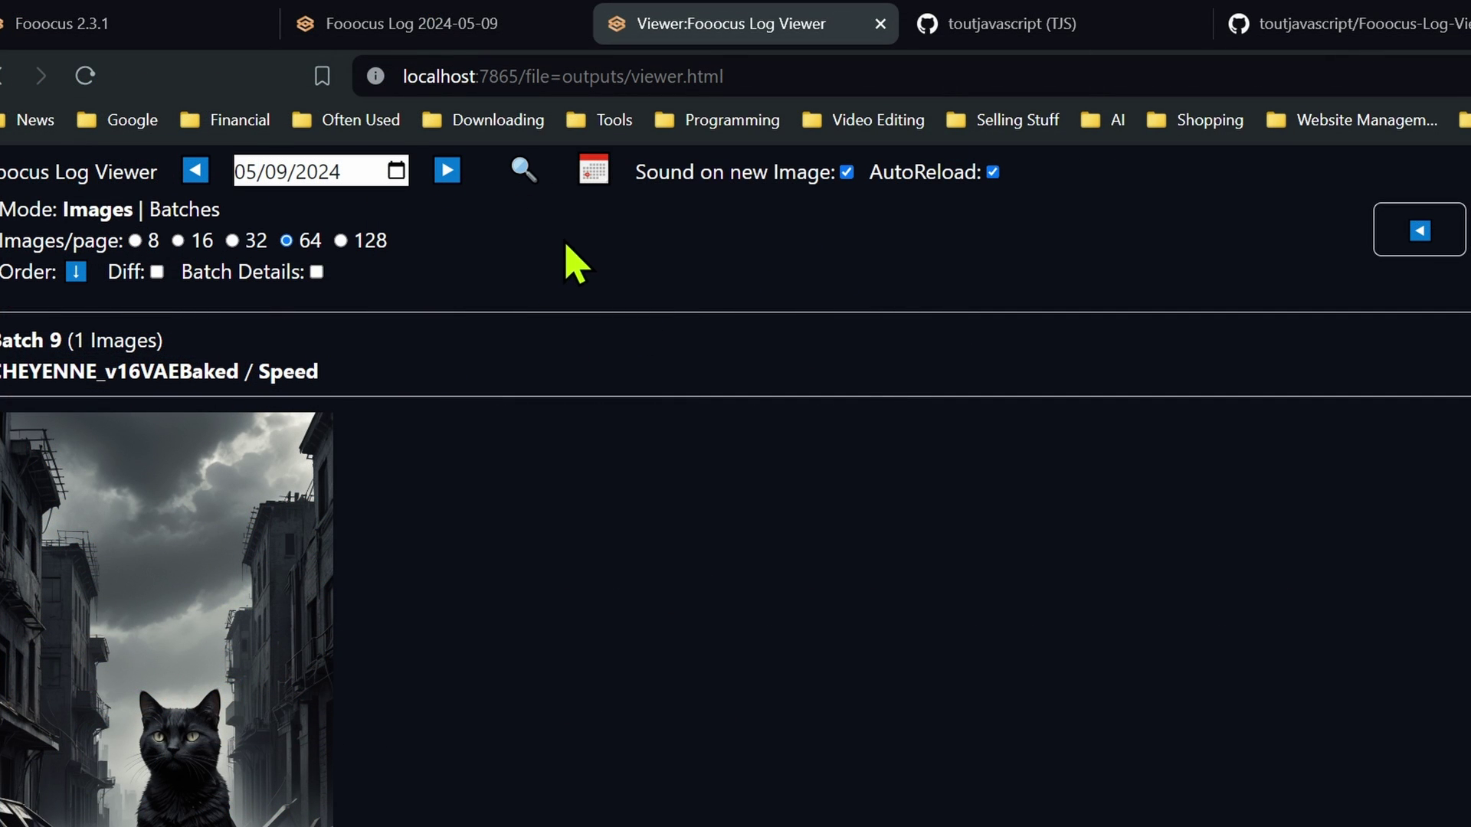
{"action": "left_click", "coordinate": [595, 182]}
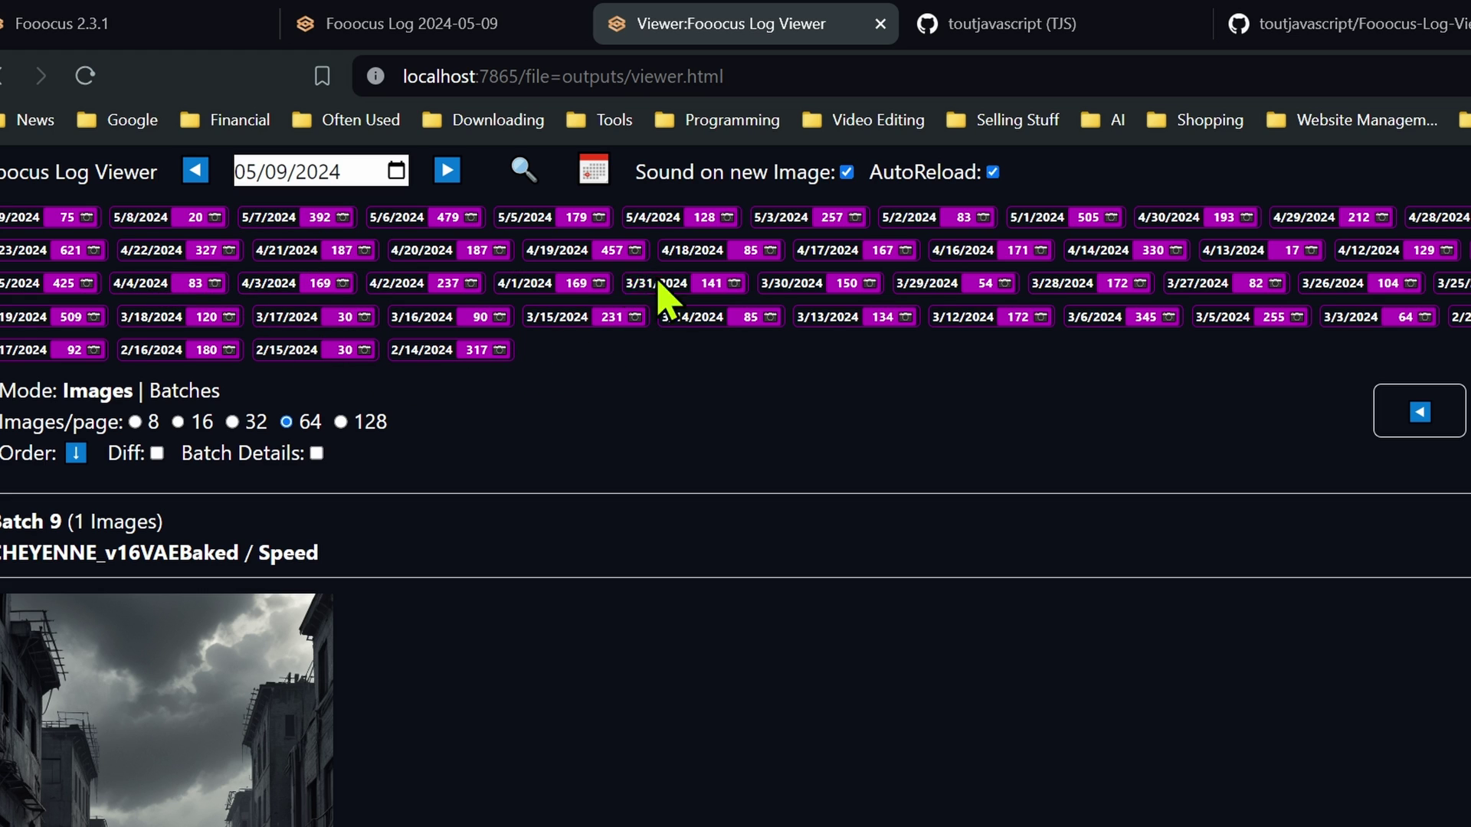
{"action": "left_click", "coordinate": [302, 218]}
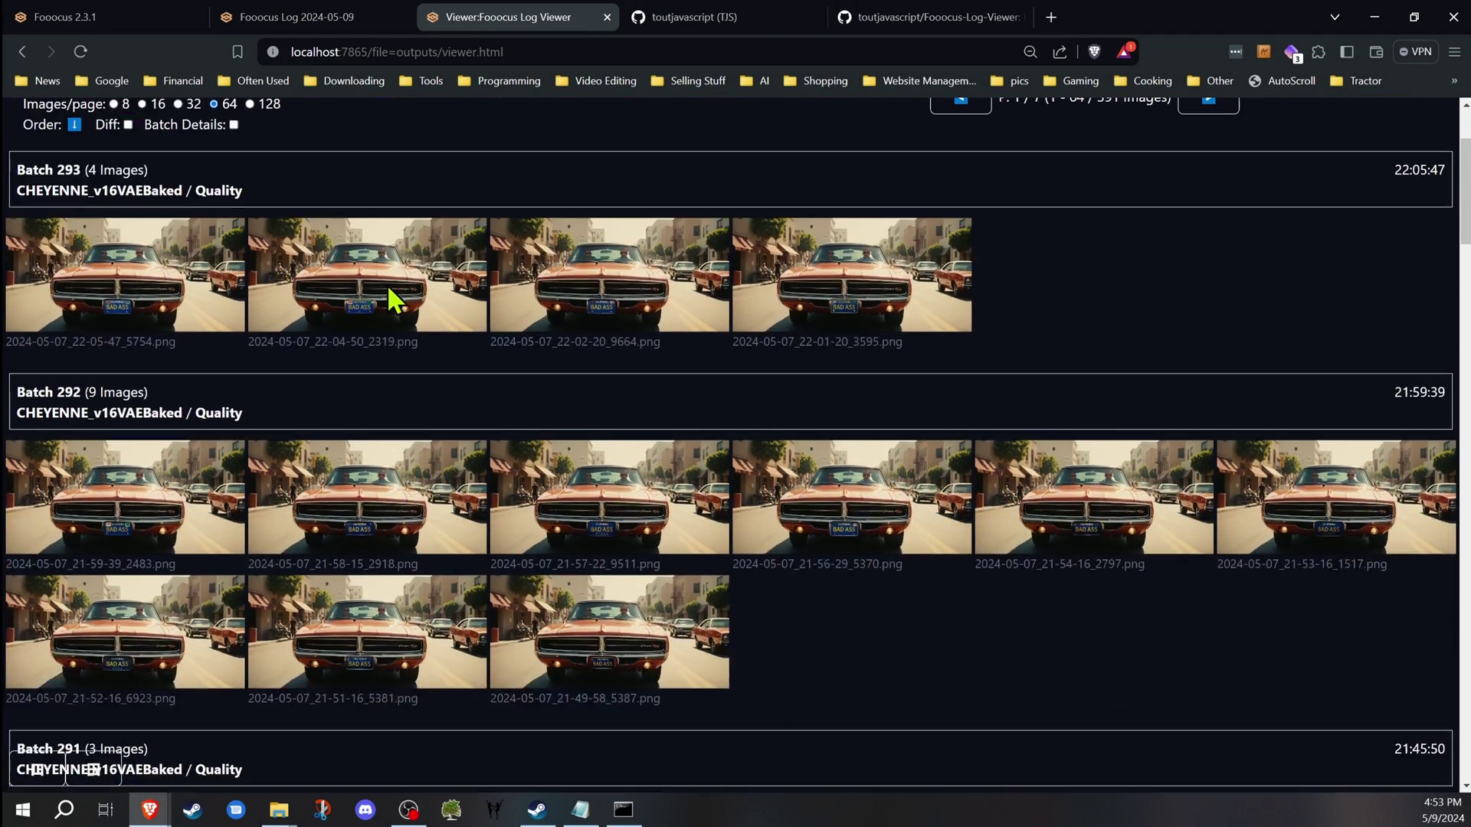
{"action": "scroll", "coordinate": [388, 283], "scroll_direction": "down", "scroll_amount": 3}
{"action": "scroll", "coordinate": [388, 283], "scroll_direction": "down", "scroll_amount": 2}
{"action": "scroll", "coordinate": [390, 287], "scroll_direction": "down", "scroll_amount": 3}
{"action": "scroll", "coordinate": [390, 288], "scroll_direction": "up", "scroll_amount": 5}
{"action": "scroll", "coordinate": [385, 282], "scroll_direction": "up", "scroll_amount": 6}
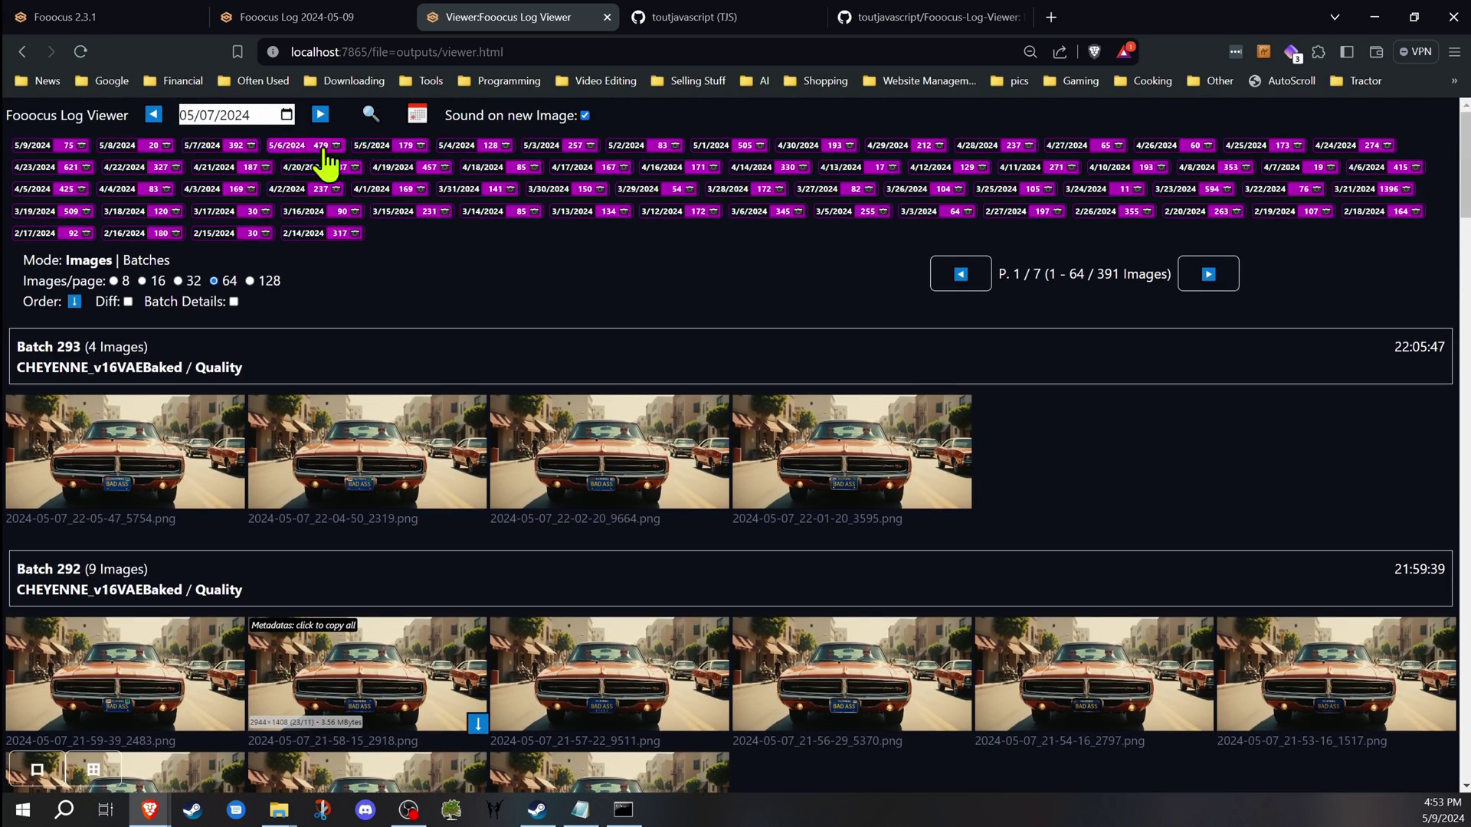
- Return to May 9's images and hide the per-day count list
{"action": "left_click", "coordinate": [57, 146]}
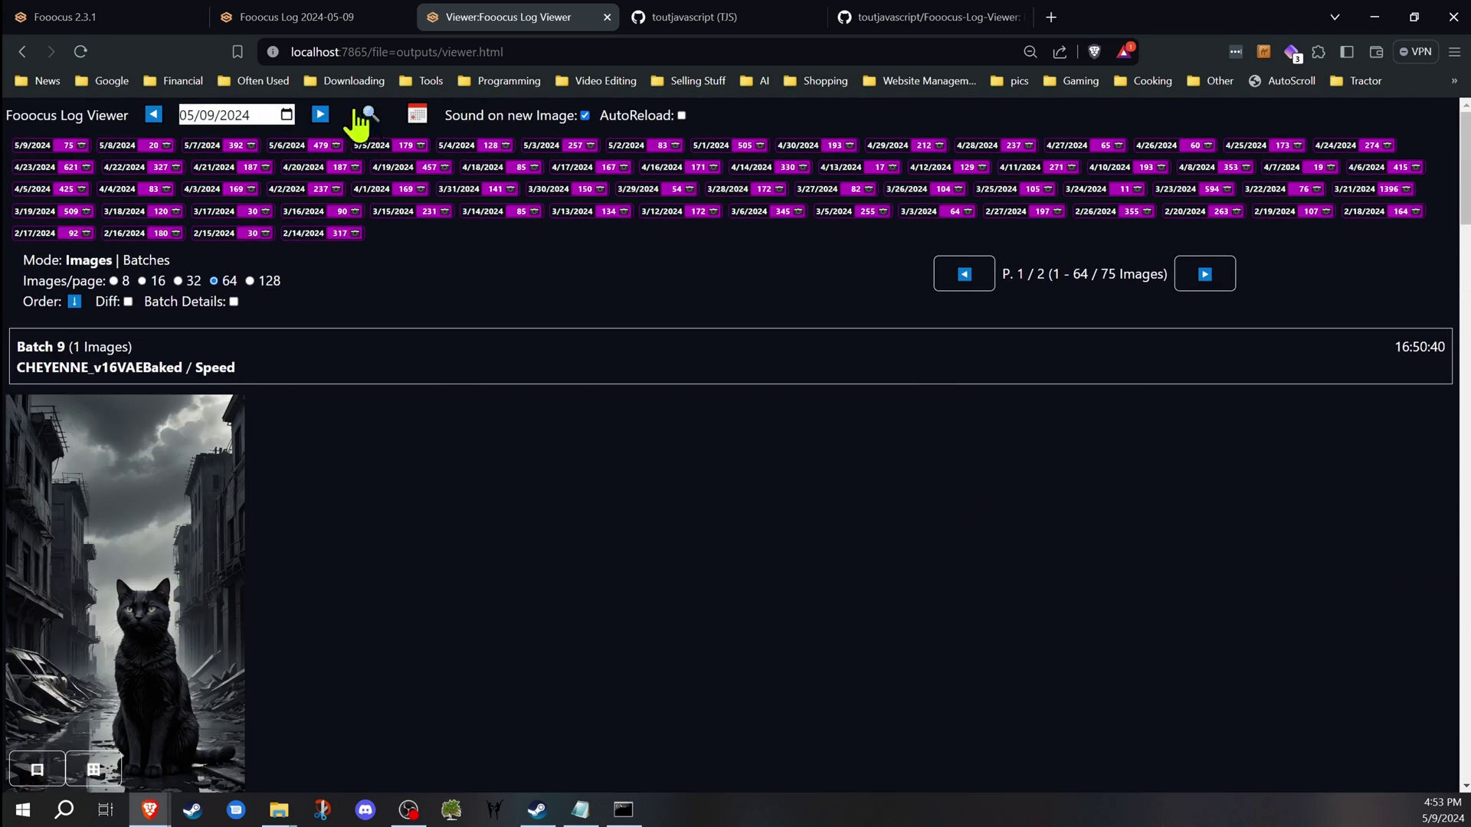
{"action": "left_click", "coordinate": [417, 114]}
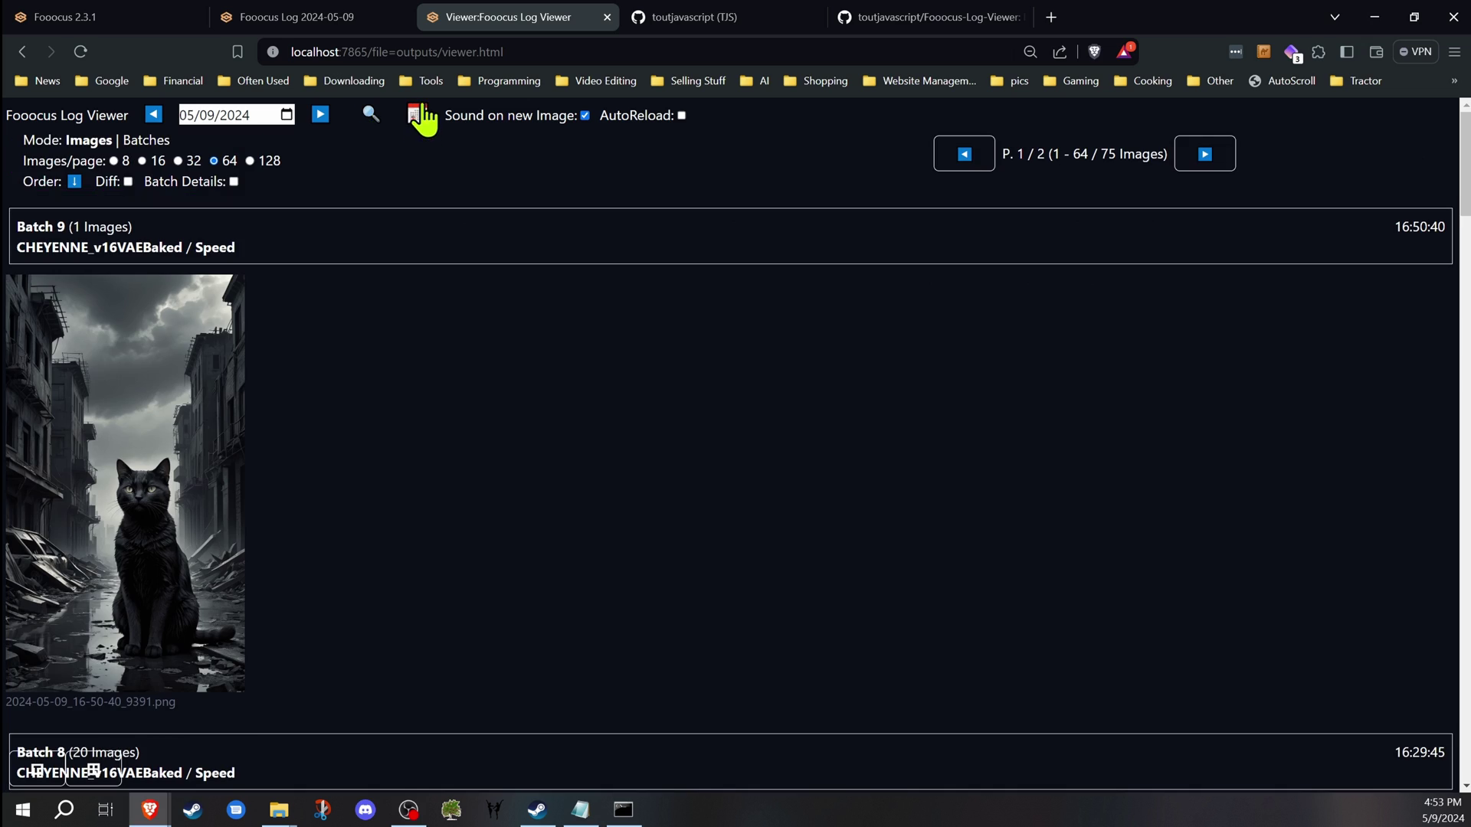
{"action": "left_click", "coordinate": [251, 115]}
{"action": "left_click", "coordinate": [379, 170]}
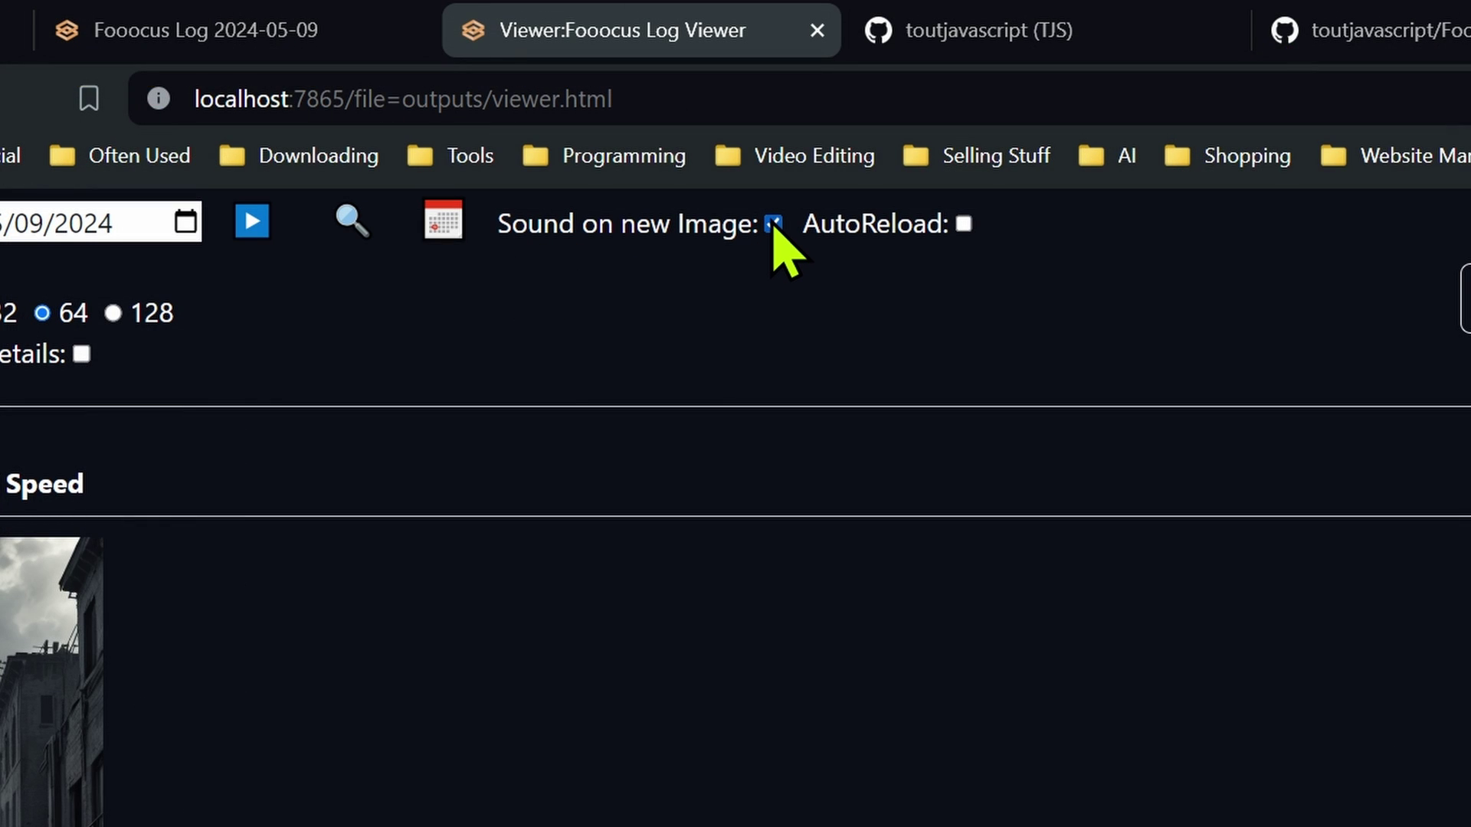
- Check 'Sound on new Image' and 'AutoReload' in the log viewer
{"action": "left_click", "coordinate": [772, 226]}
{"action": "left_click", "coordinate": [965, 225]}
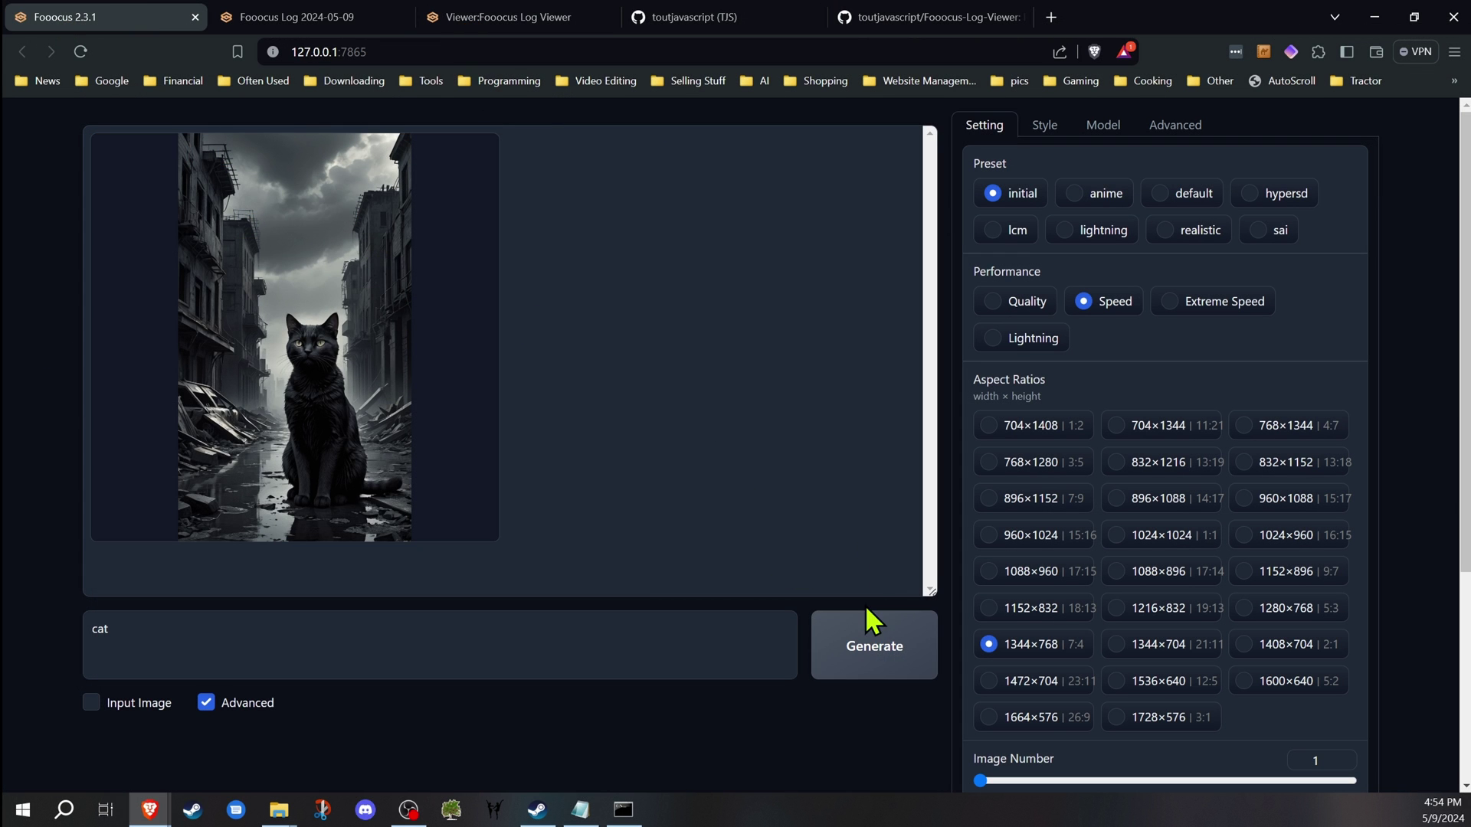
- Generate another image from the 'cat' prompt and return to the Log Viewer
{"action": "left_click", "coordinate": [870, 620]}
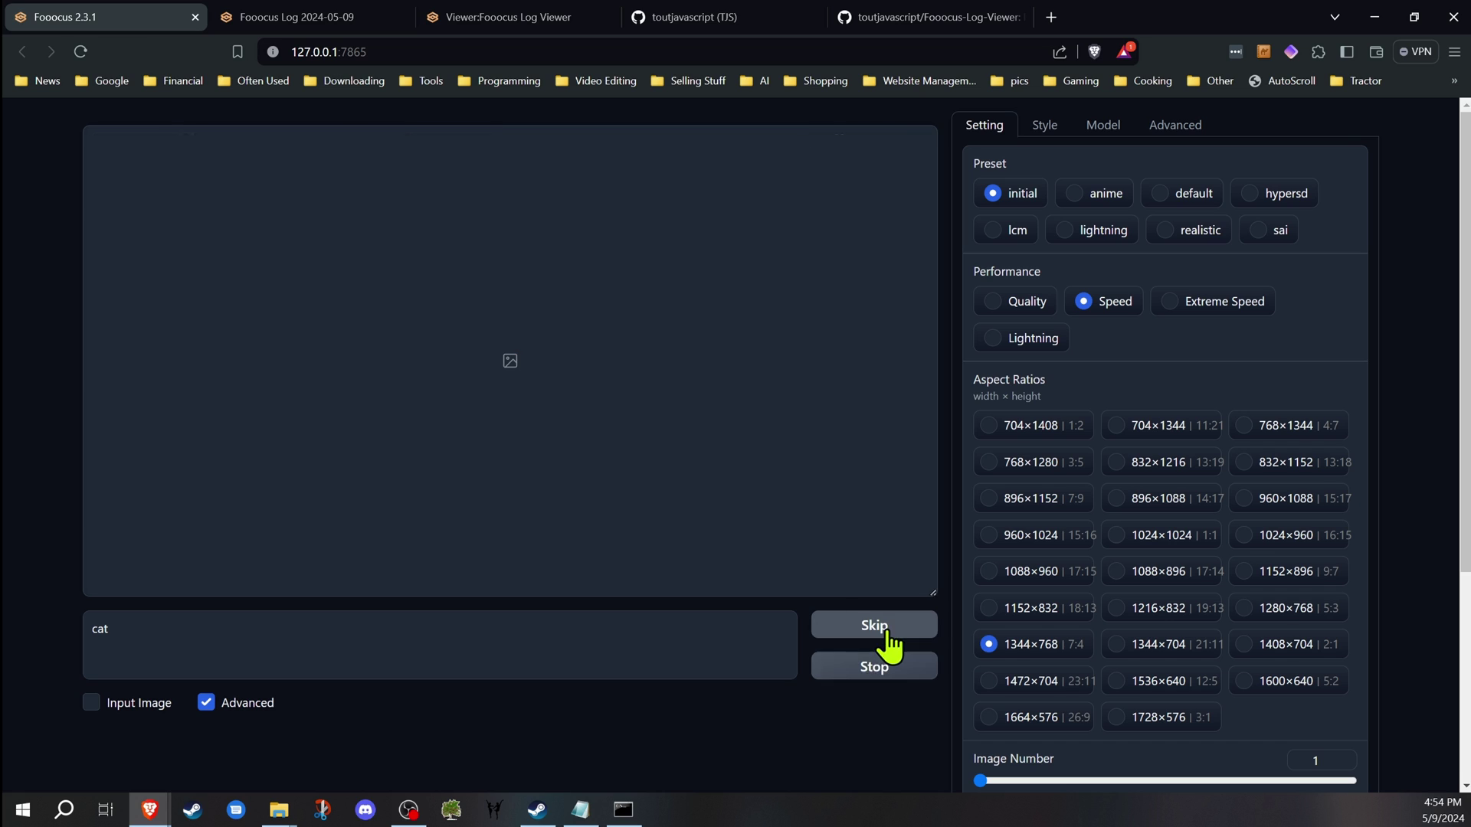
{"action": "left_click", "coordinate": [481, 28]}
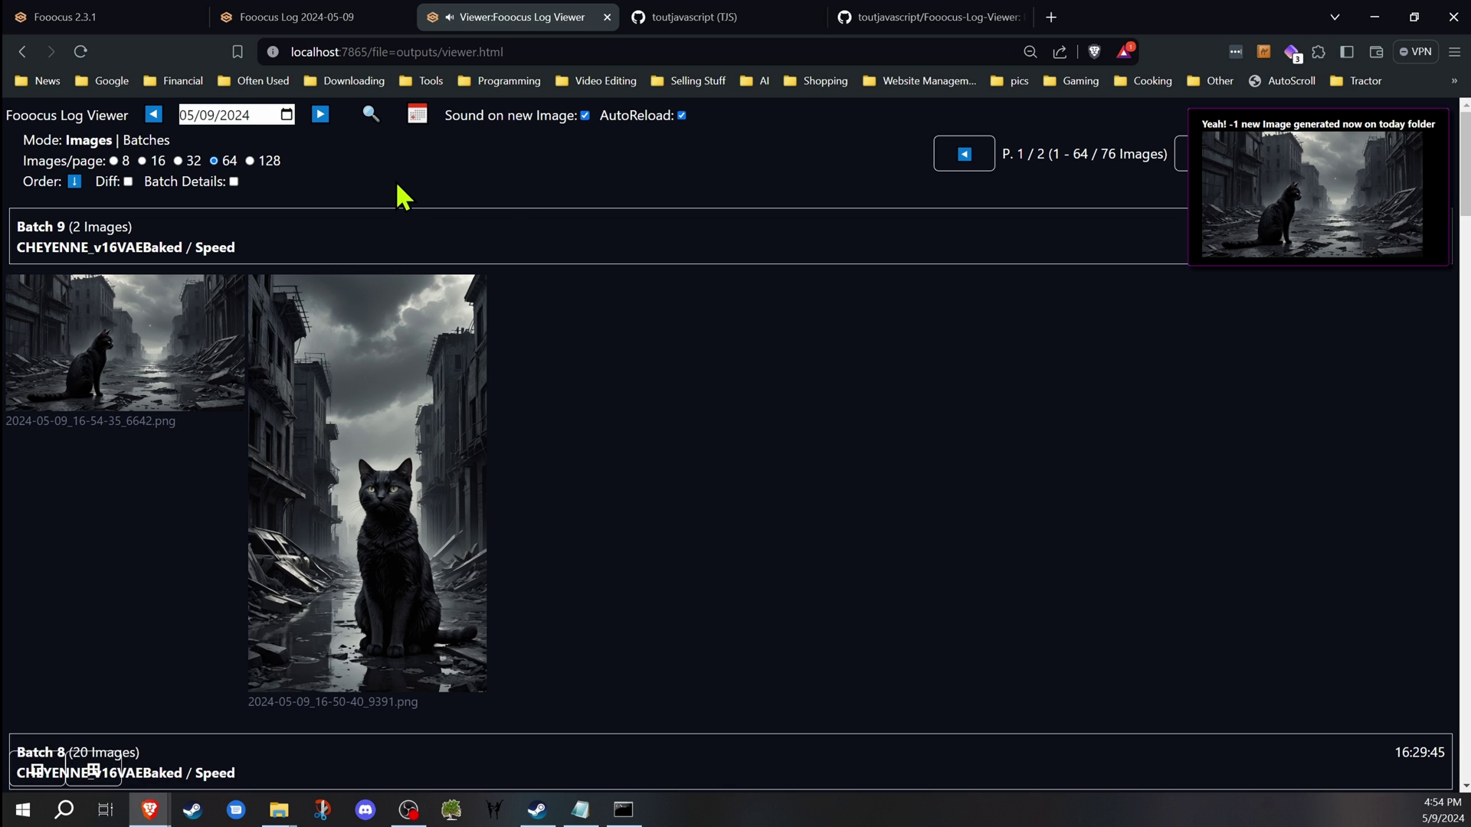
{"action": "scroll", "coordinate": [342, 325], "scroll_direction": "down", "scroll_amount": 3}
{"action": "scroll", "coordinate": [322, 338], "scroll_direction": "up", "scroll_amount": 3}
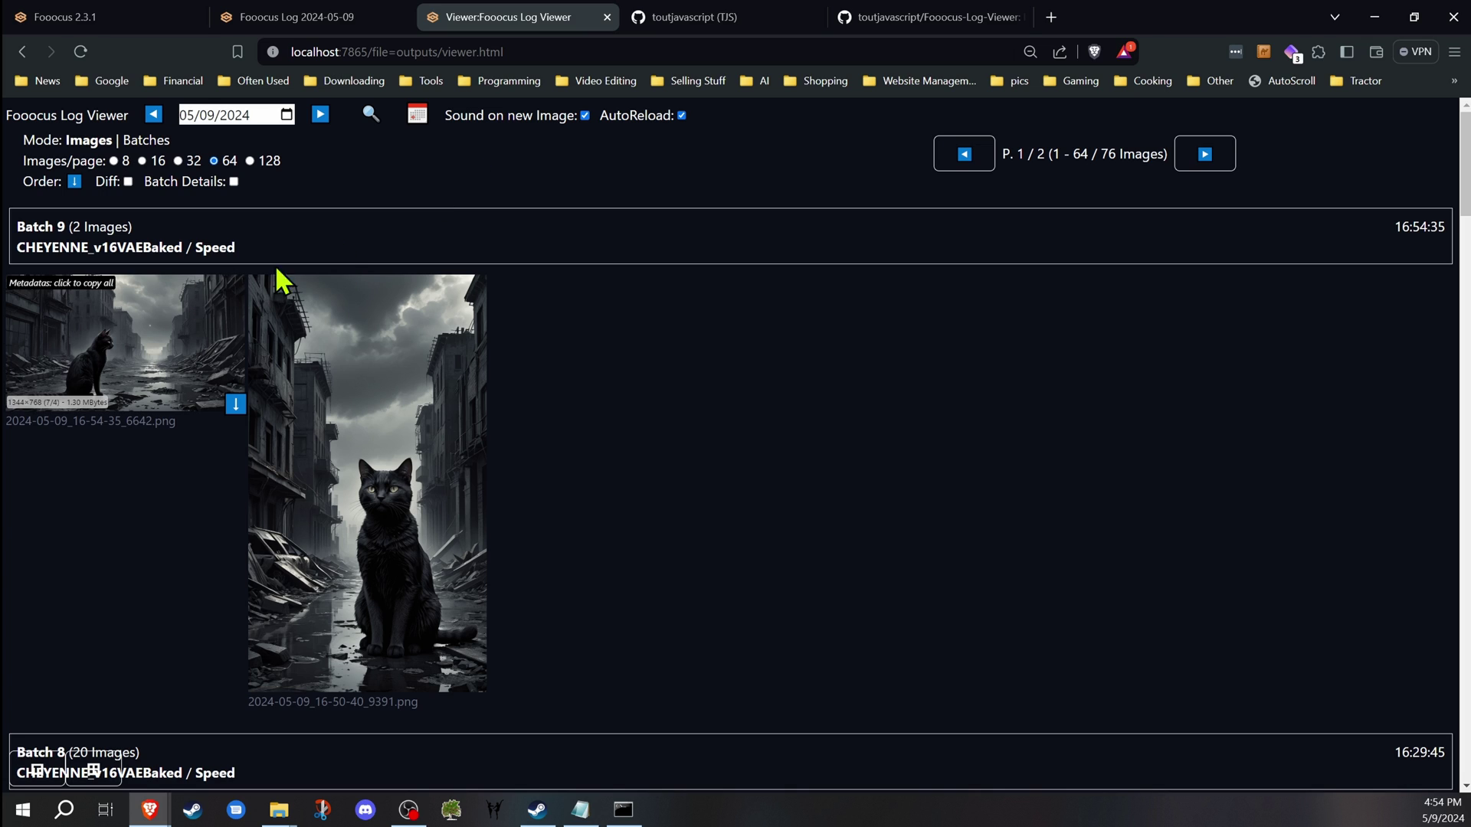
- Search prompts for 'creature', returning 22 swamp-creature images
{"action": "left_click", "coordinate": [370, 115]}
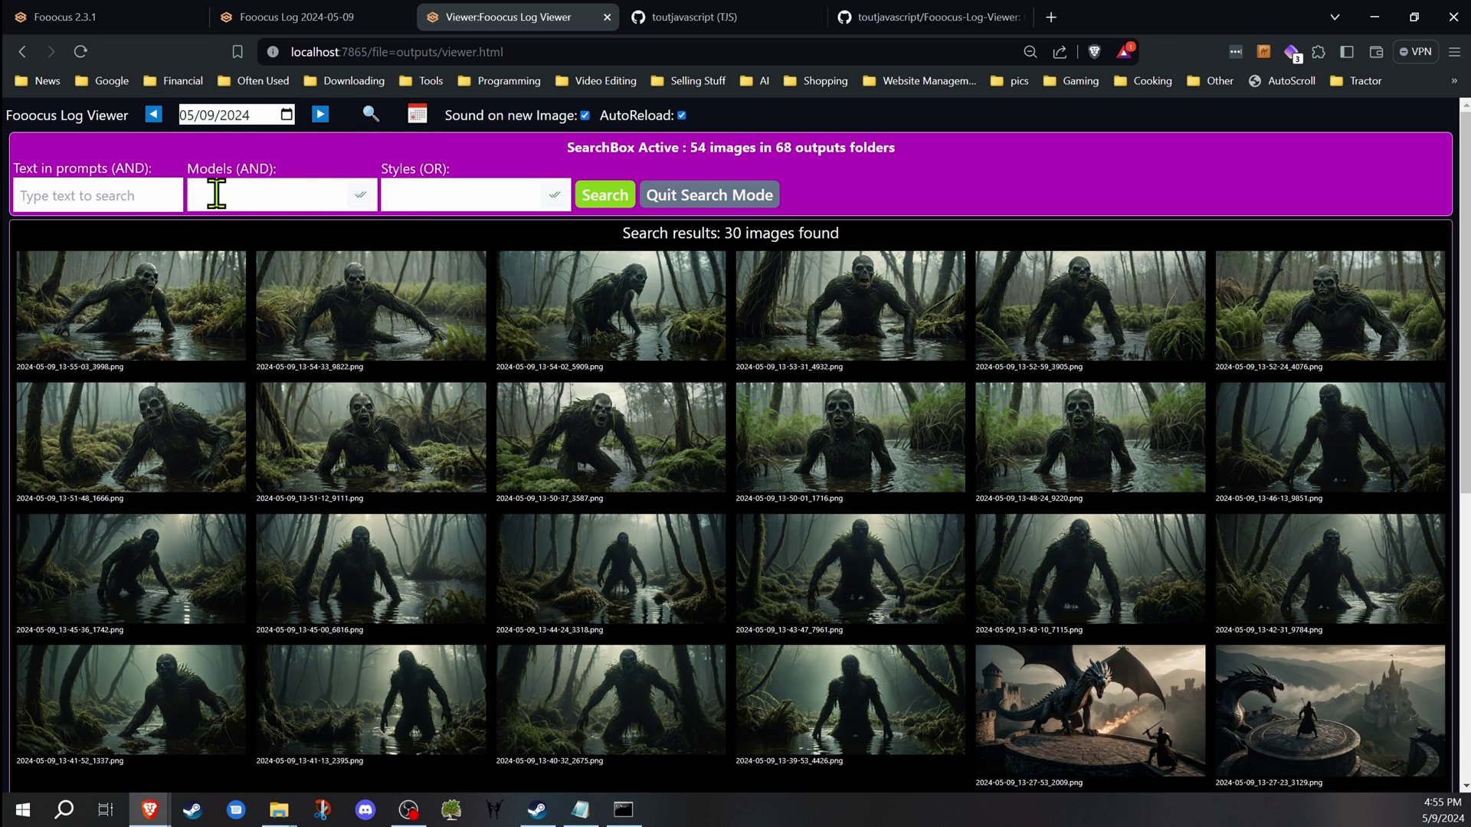
{"action": "left_click", "coordinate": [131, 197]}
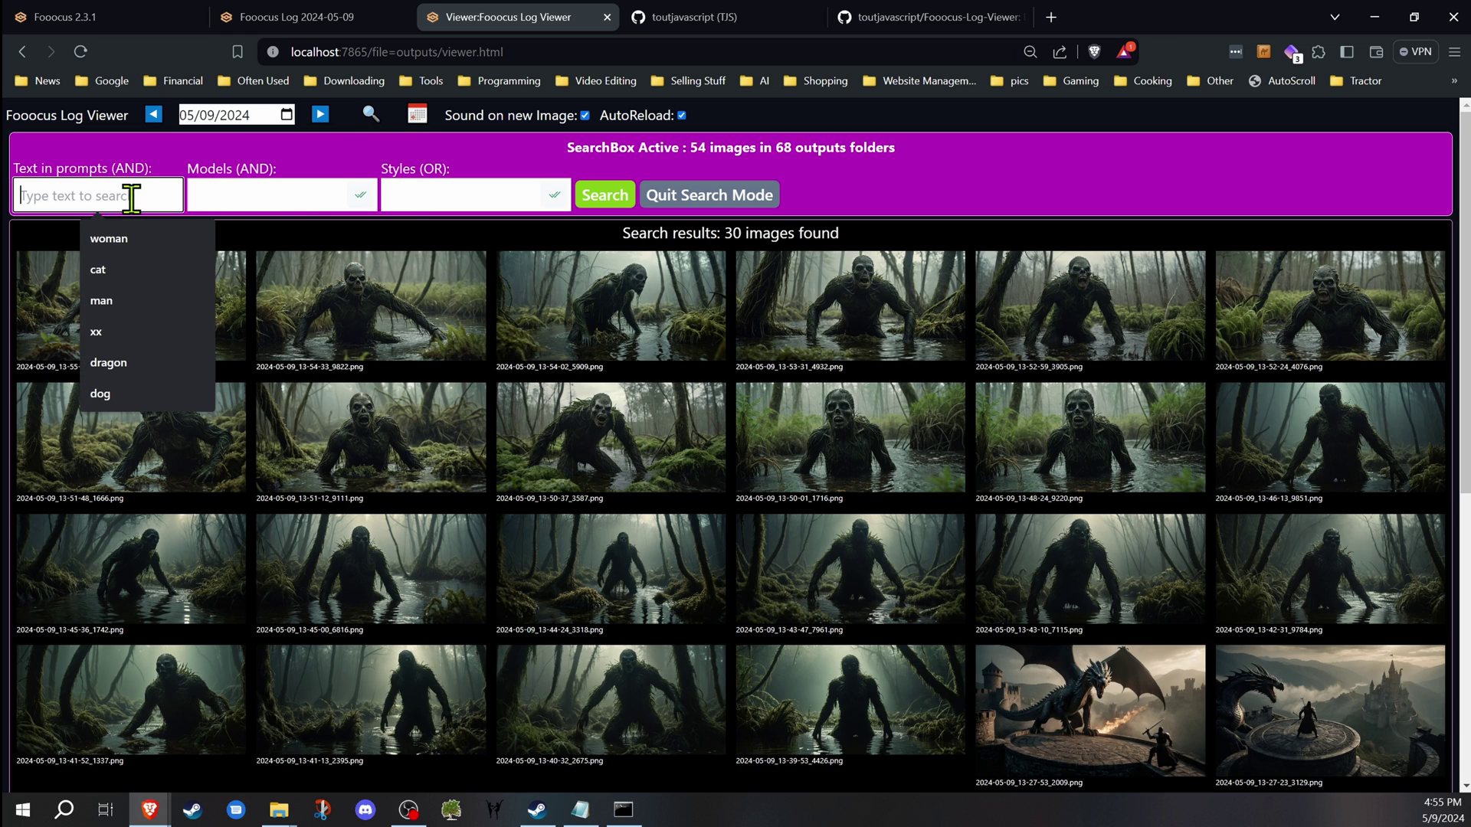
{"action": "type", "text": "c"}
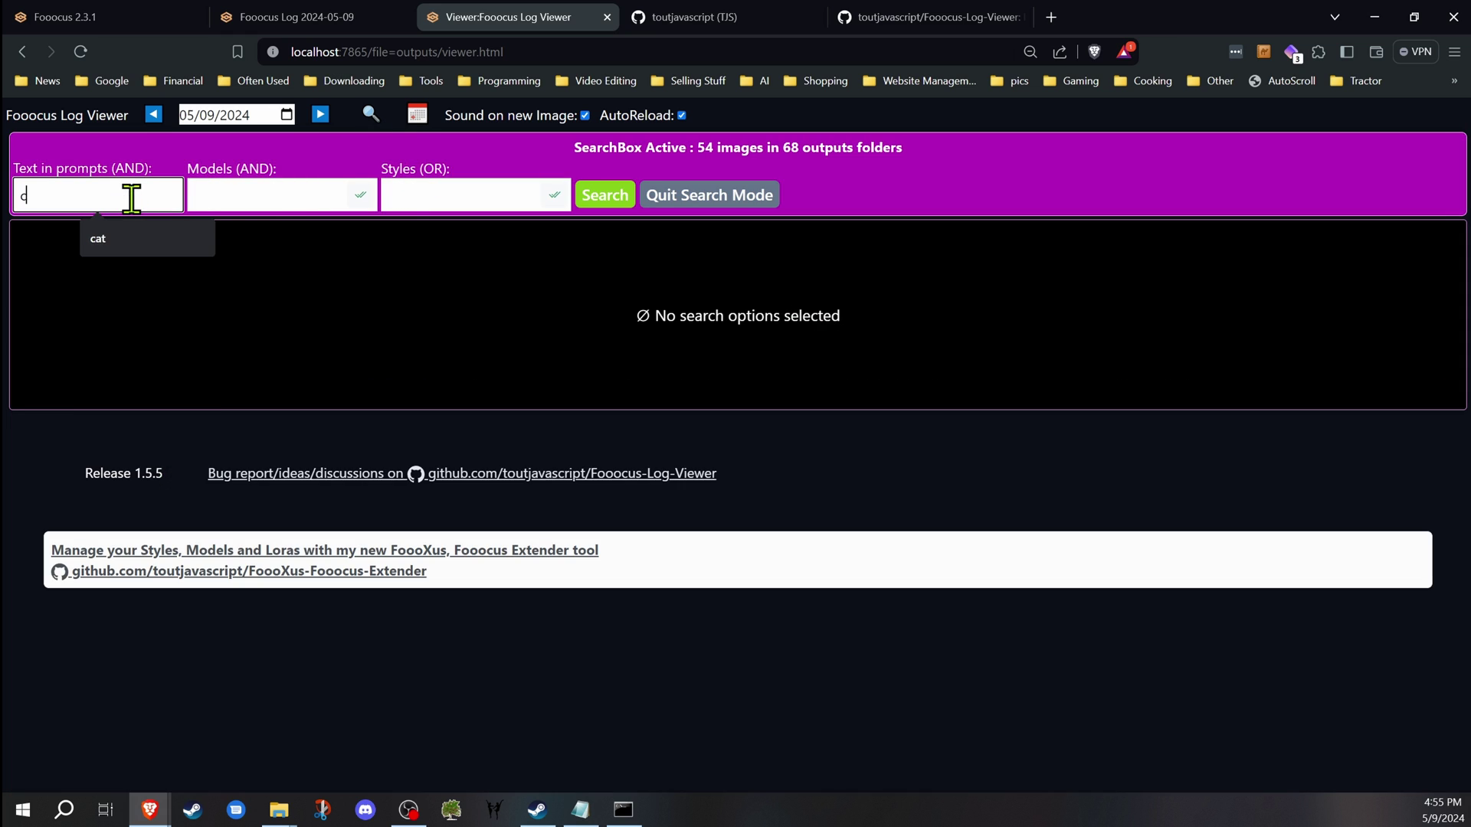
{"action": "type", "text": "reature"}
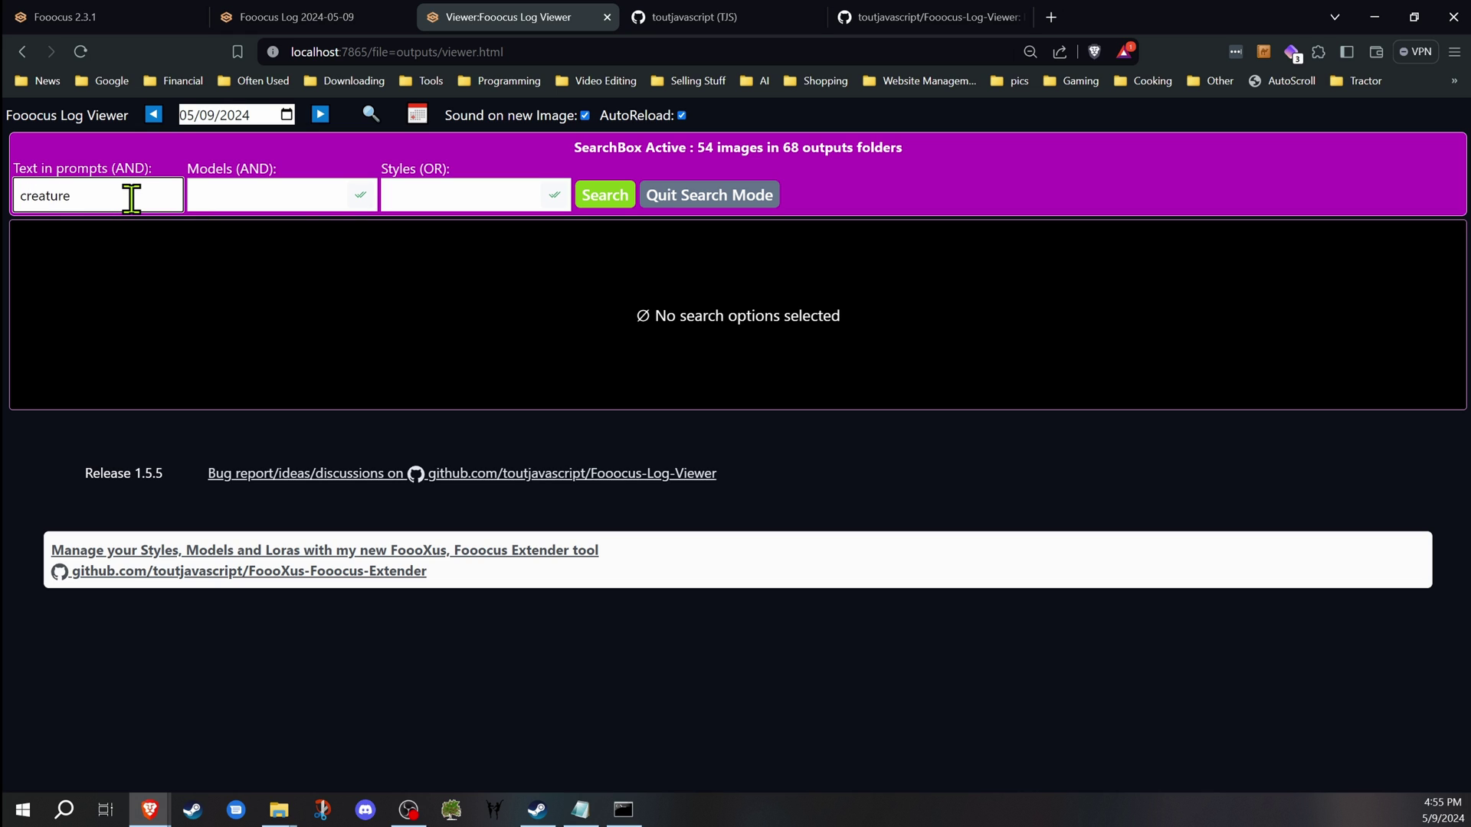
{"action": "left_click", "coordinate": [605, 198]}
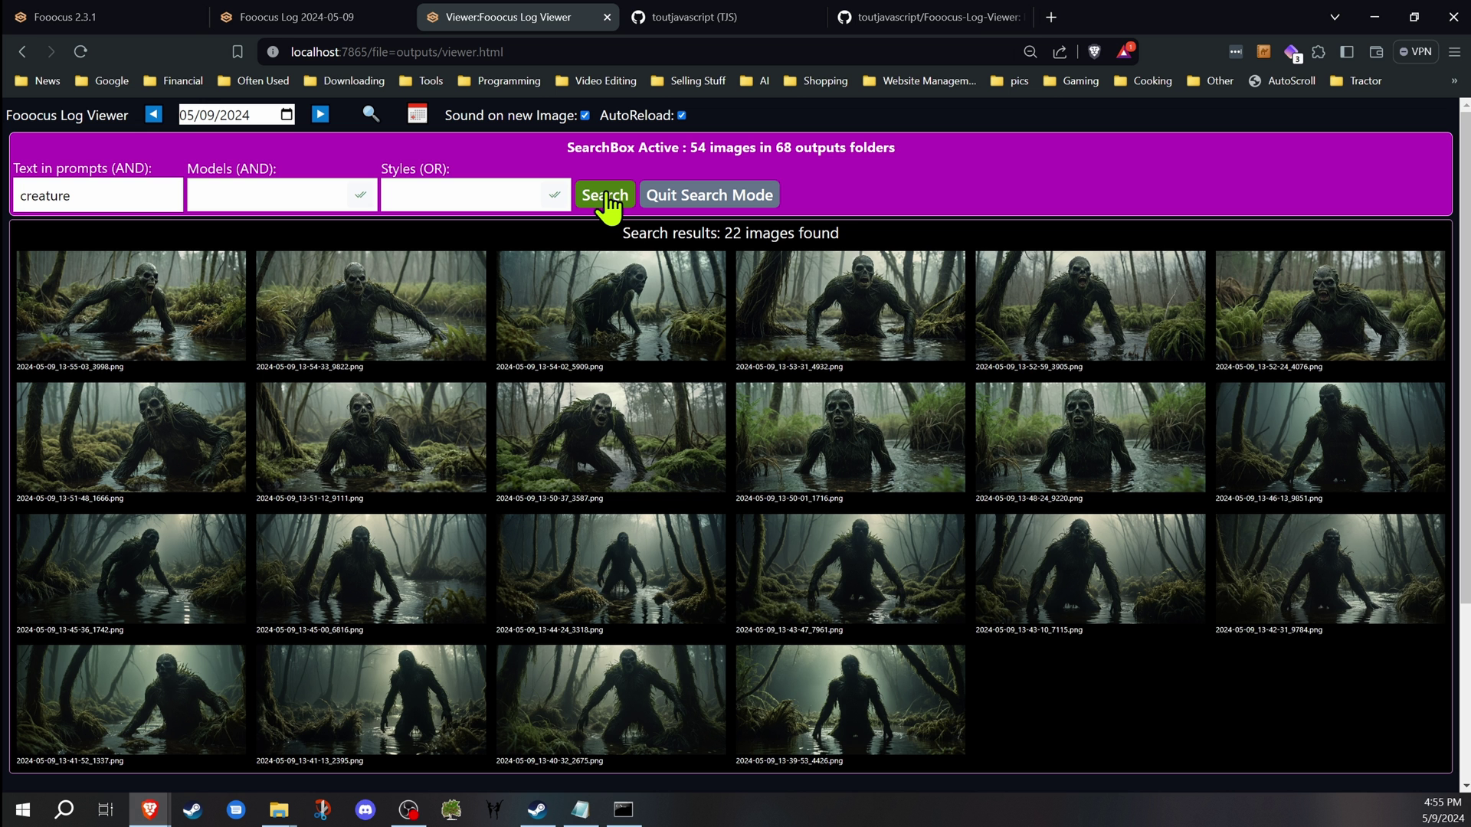
{"action": "scroll", "coordinate": [349, 299], "scroll_direction": "down", "scroll_amount": 1}
{"action": "scroll", "coordinate": [349, 299], "scroll_direction": "down", "scroll_amount": 3}
{"action": "scroll", "coordinate": [342, 300], "scroll_direction": "up", "scroll_amount": 3}
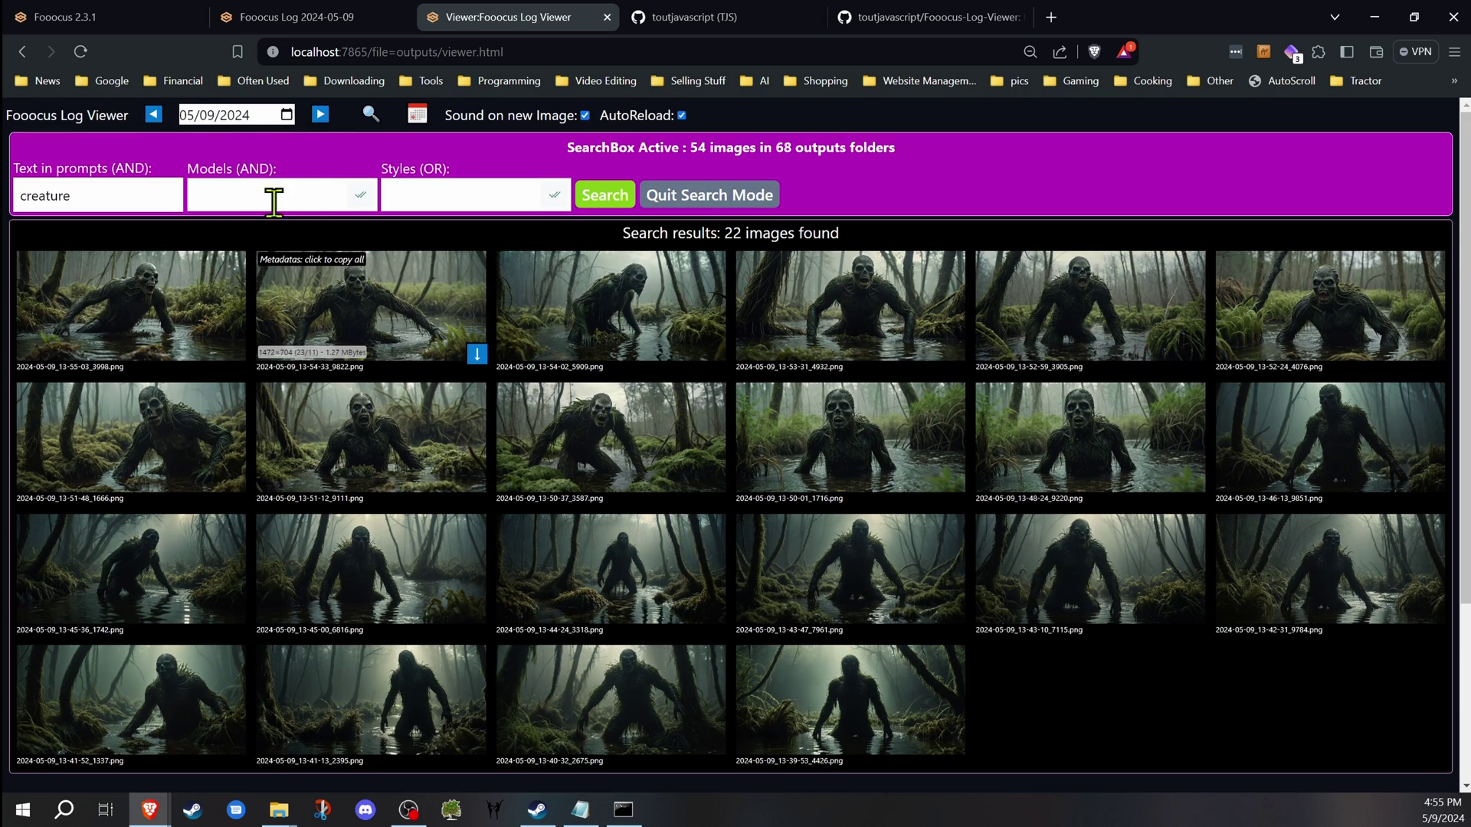
- Replace the 'creature' prompt text with a Misc Horror style filter and search
{"action": "left_click", "coordinate": [299, 196]}
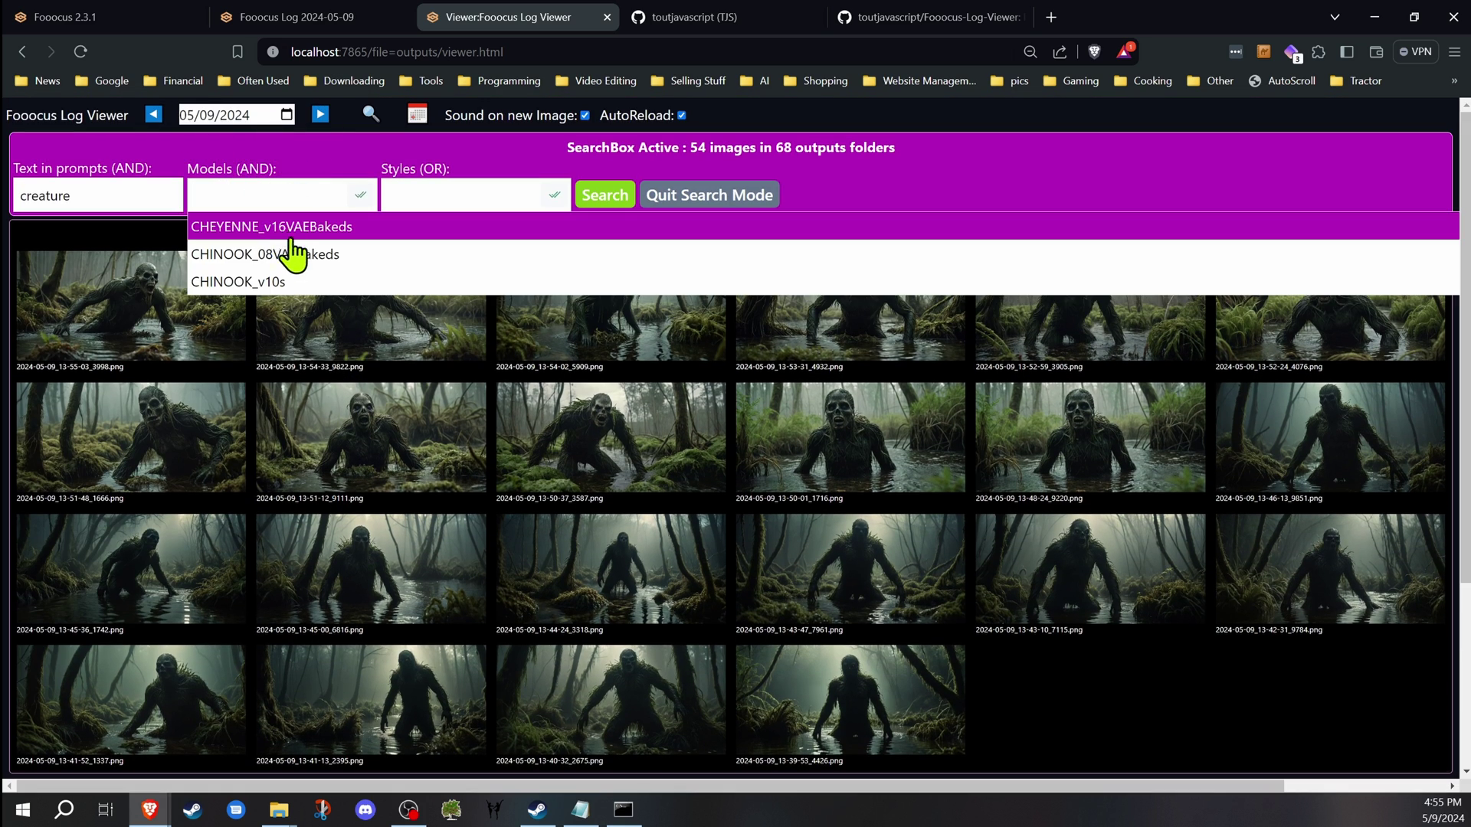
{"action": "left_click", "coordinate": [444, 193]}
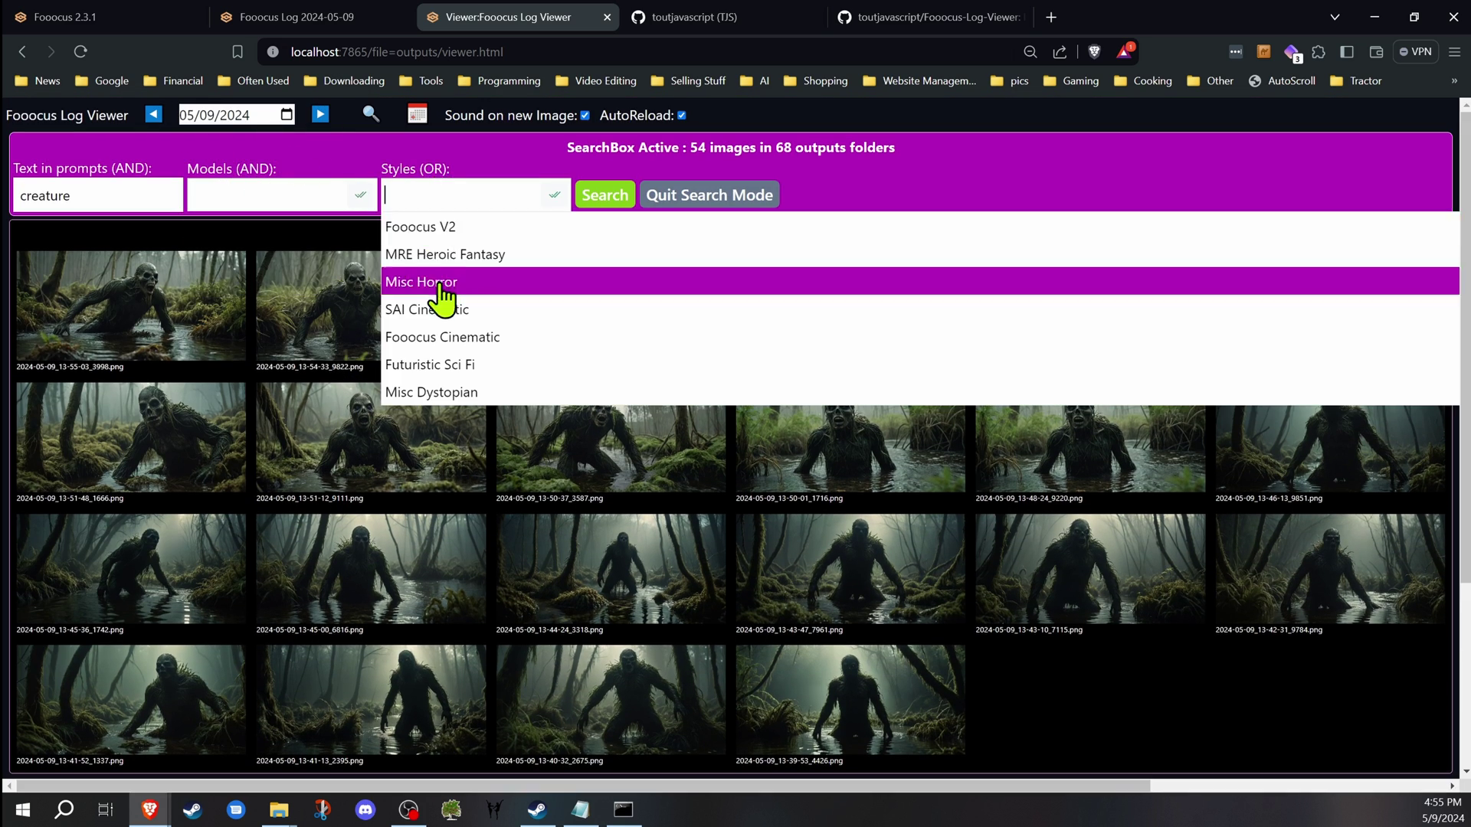
{"action": "double_click", "coordinate": [43, 196]}
{"action": "key", "text": "BackSpace"}
{"action": "left_click", "coordinate": [461, 191]}
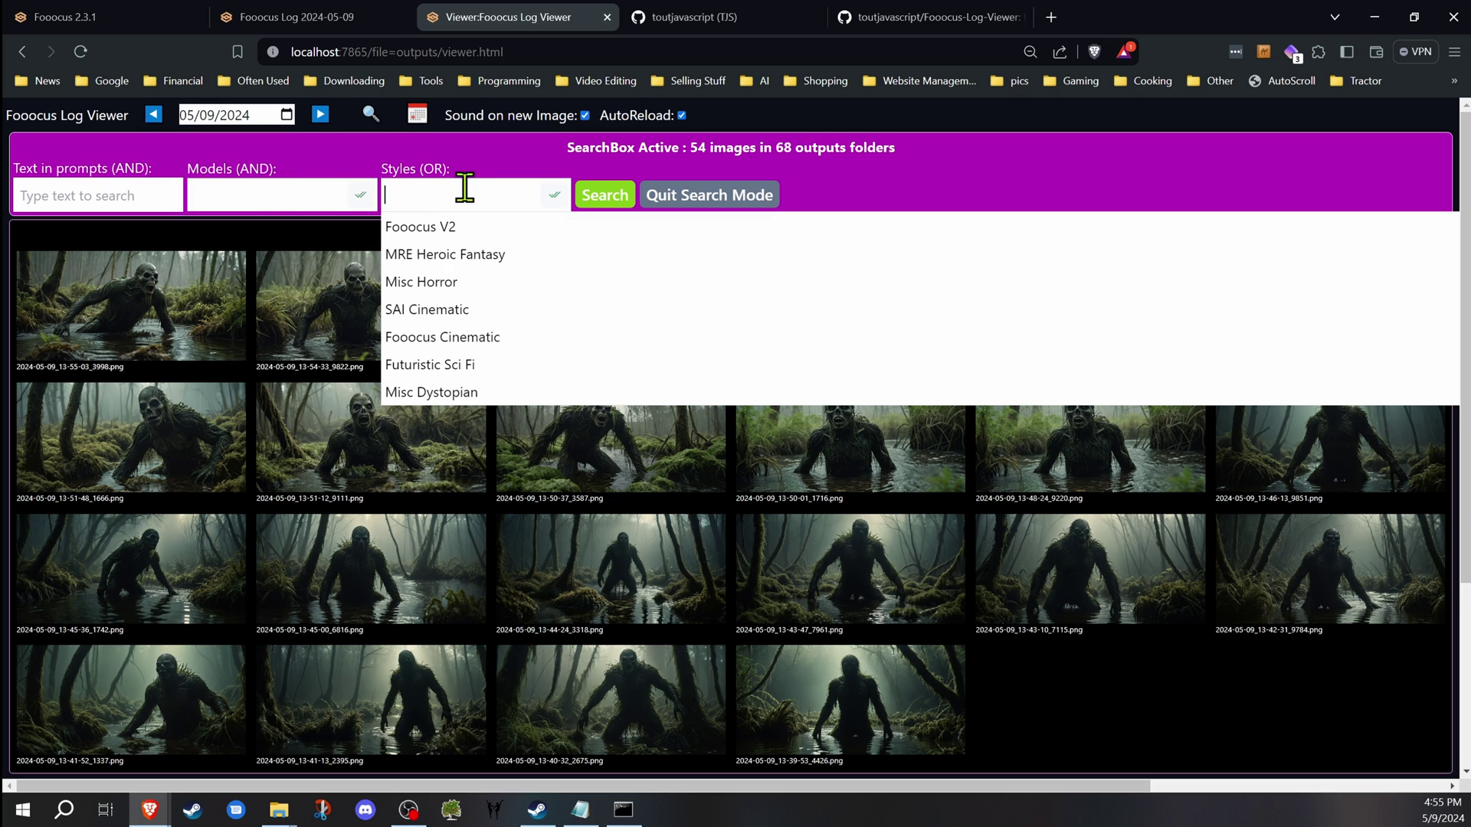
{"action": "left_click", "coordinate": [471, 288]}
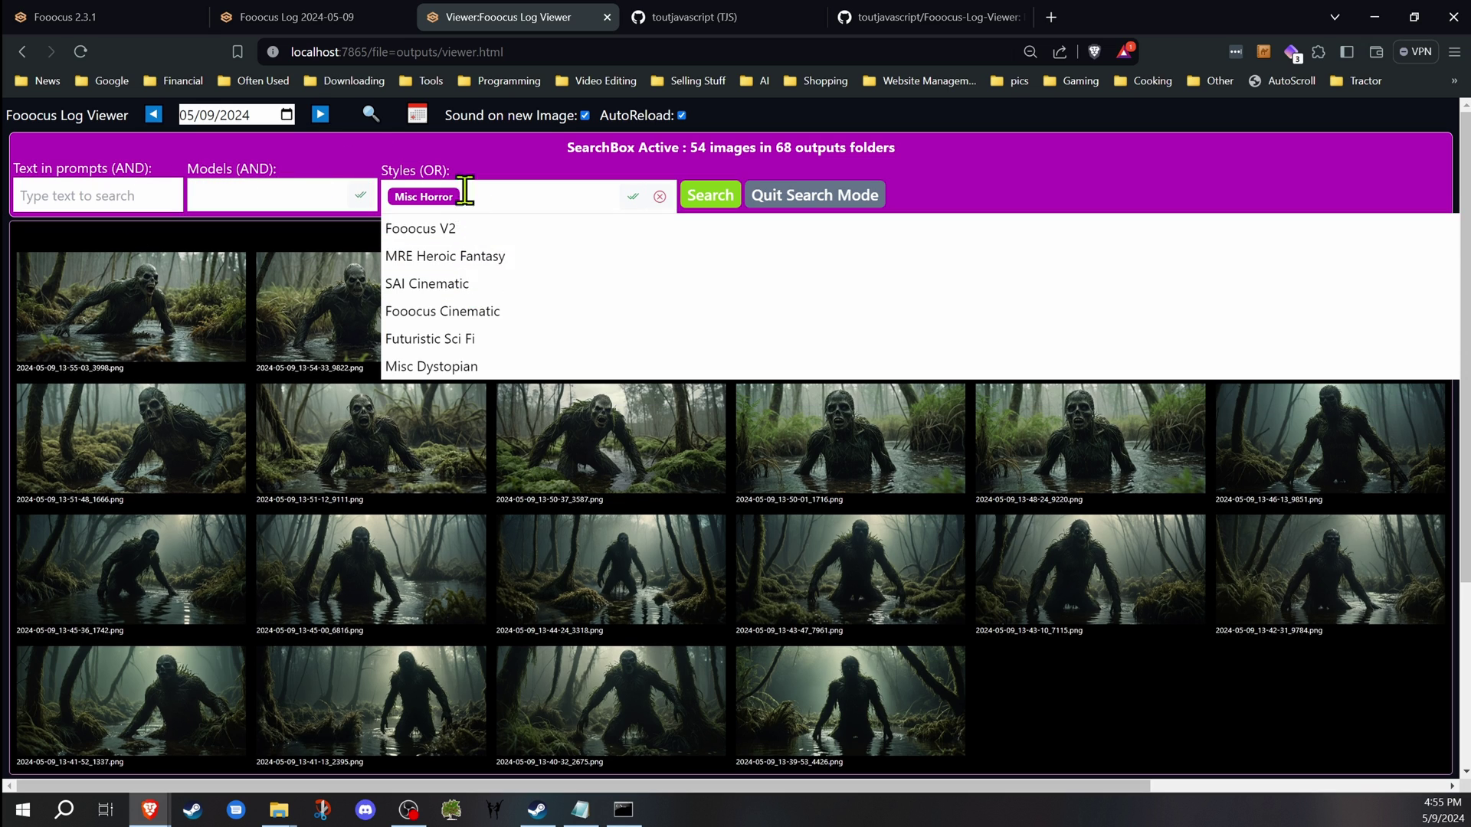
{"action": "left_click", "coordinate": [709, 194]}
{"action": "left_click", "coordinate": [713, 203]}
{"action": "mouse_move", "coordinate": [370, 305]}
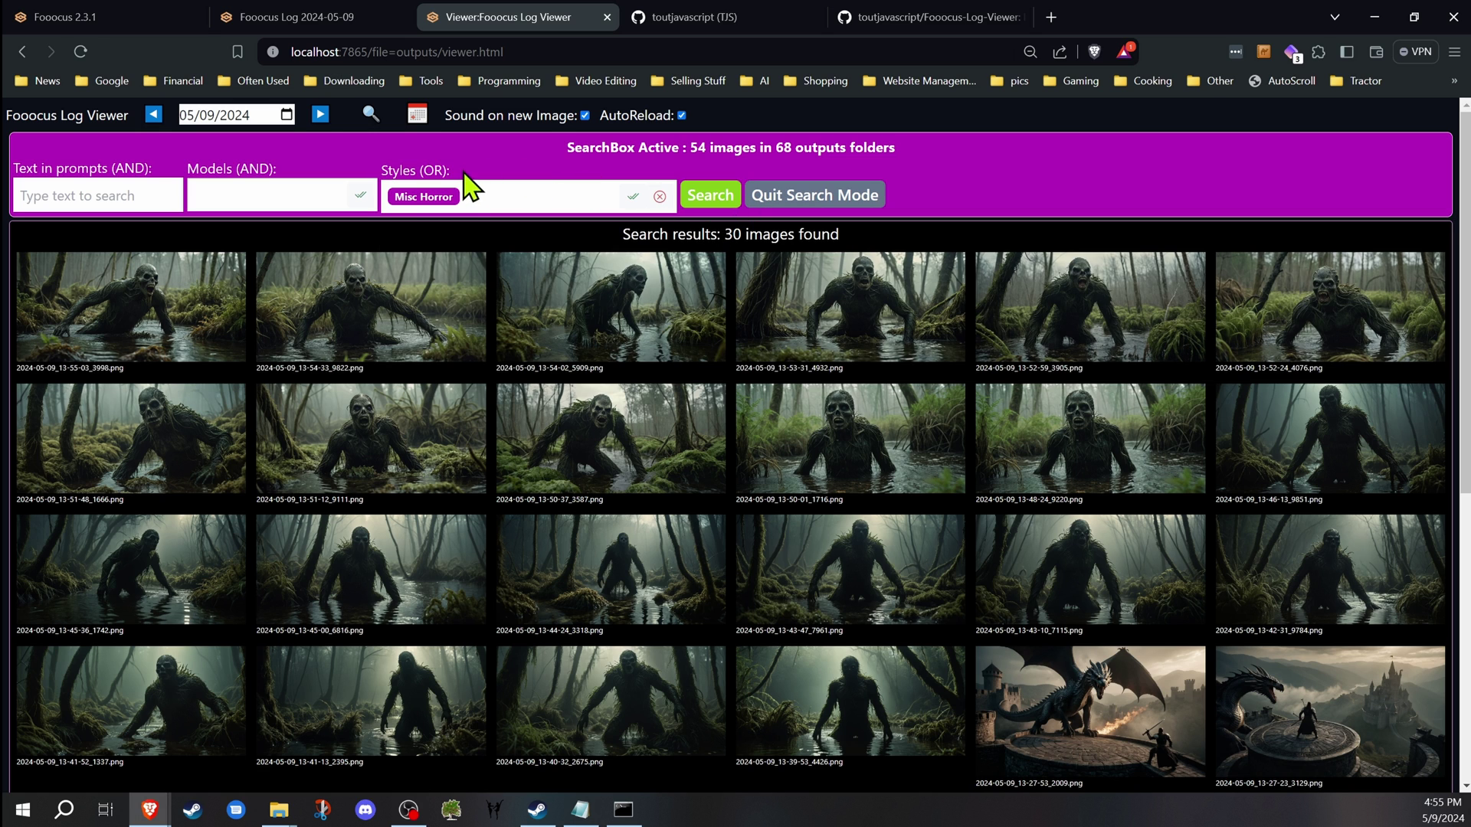
{"action": "scroll", "coordinate": [480, 283], "scroll_direction": "down", "scroll_amount": 3}
{"action": "scroll", "coordinate": [438, 286], "scroll_direction": "up", "scroll_amount": 3}
{"action": "scroll", "coordinate": [386, 269], "scroll_direction": "up", "scroll_amount": 1}
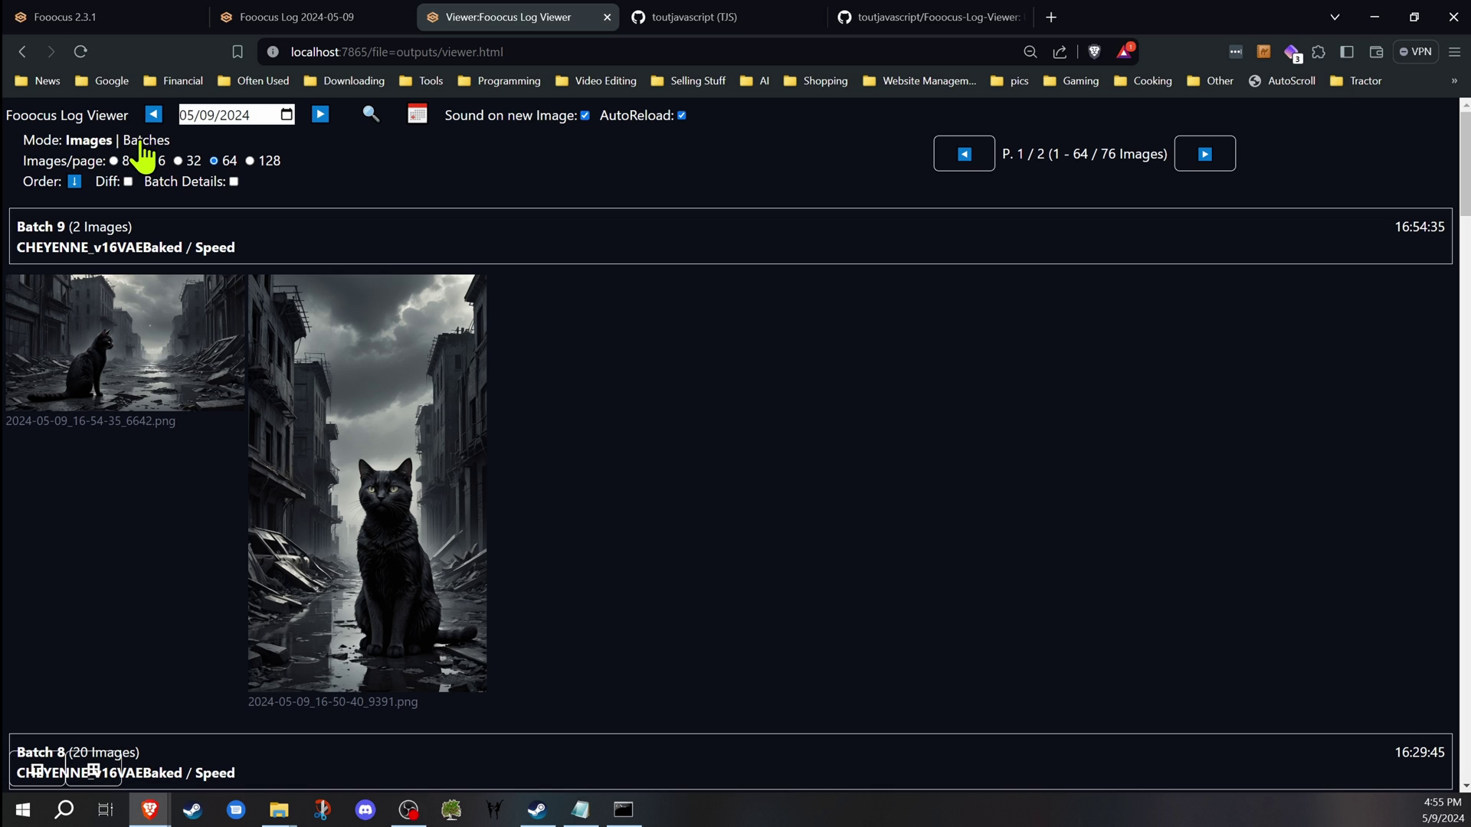
{"action": "scroll", "coordinate": [293, 272], "scroll_direction": "down", "scroll_amount": 3}
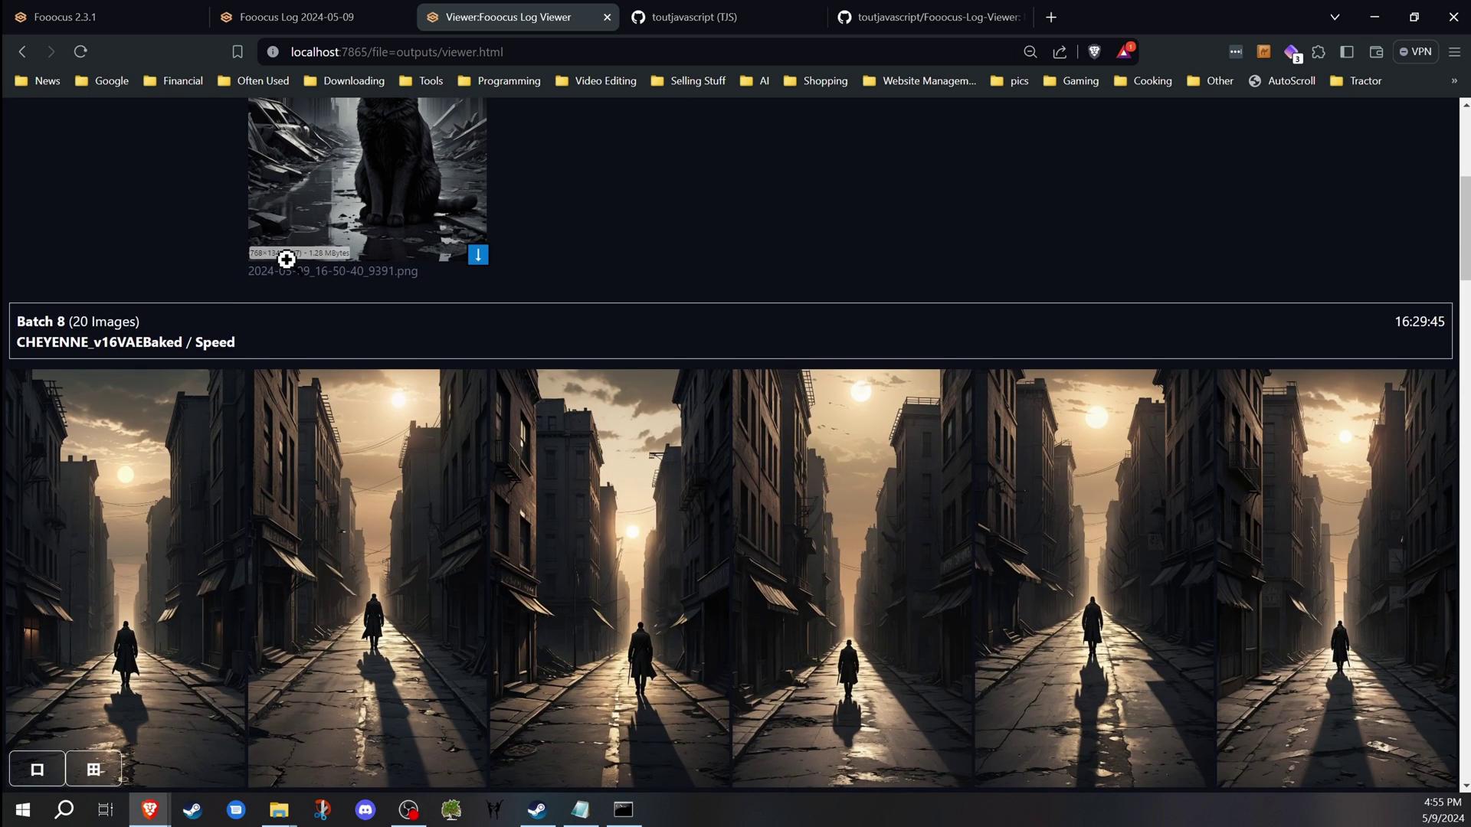
{"action": "scroll", "coordinate": [285, 260], "scroll_direction": "down", "scroll_amount": 1}
{"action": "scroll", "coordinate": [286, 259], "scroll_direction": "down", "scroll_amount": 1}
{"action": "scroll", "coordinate": [286, 261], "scroll_direction": "down", "scroll_amount": 4}
{"action": "scroll", "coordinate": [287, 263], "scroll_direction": "up", "scroll_amount": 6}
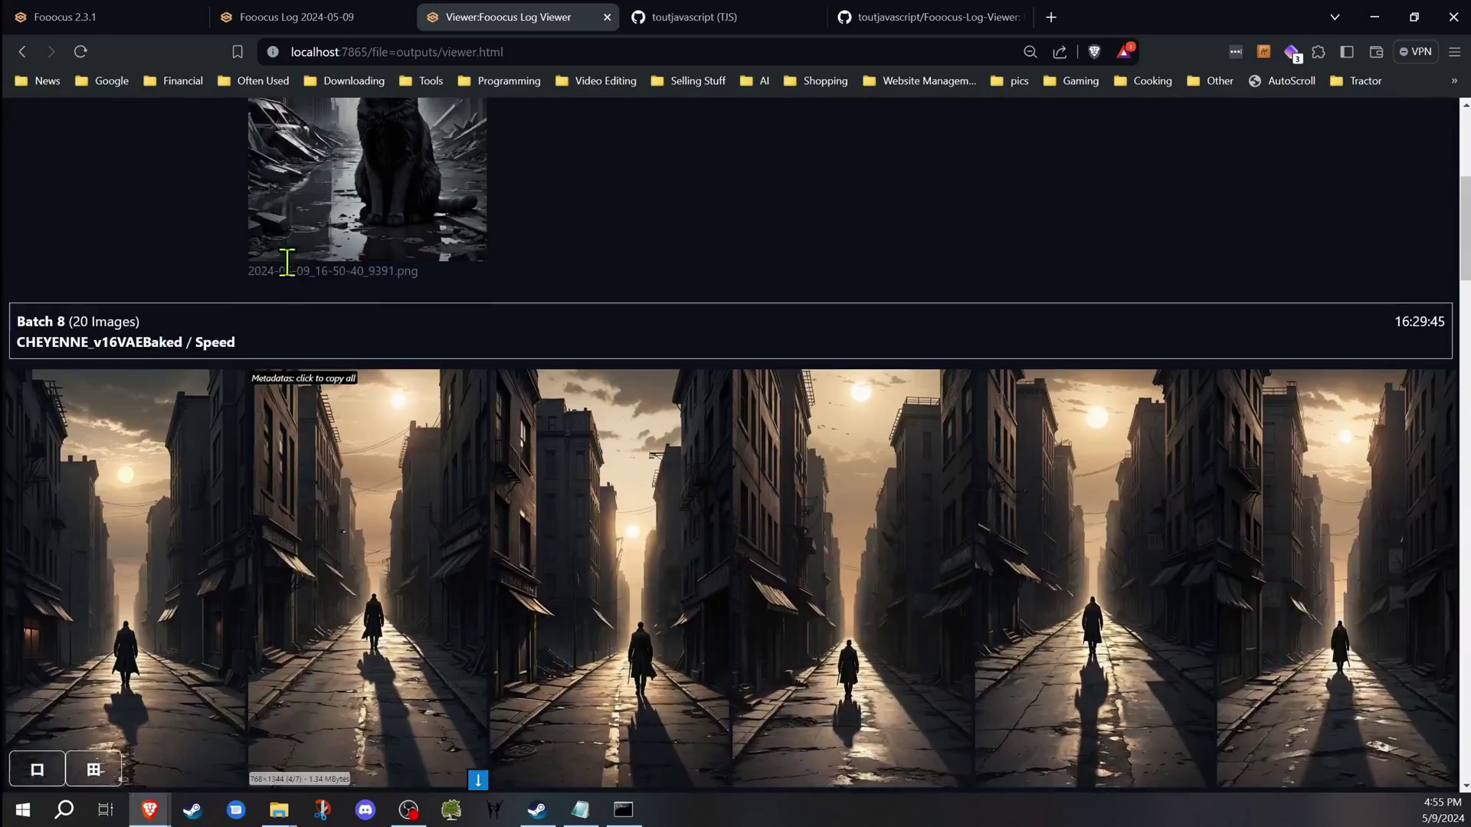
{"action": "scroll", "coordinate": [287, 263], "scroll_direction": "up", "scroll_amount": 3}
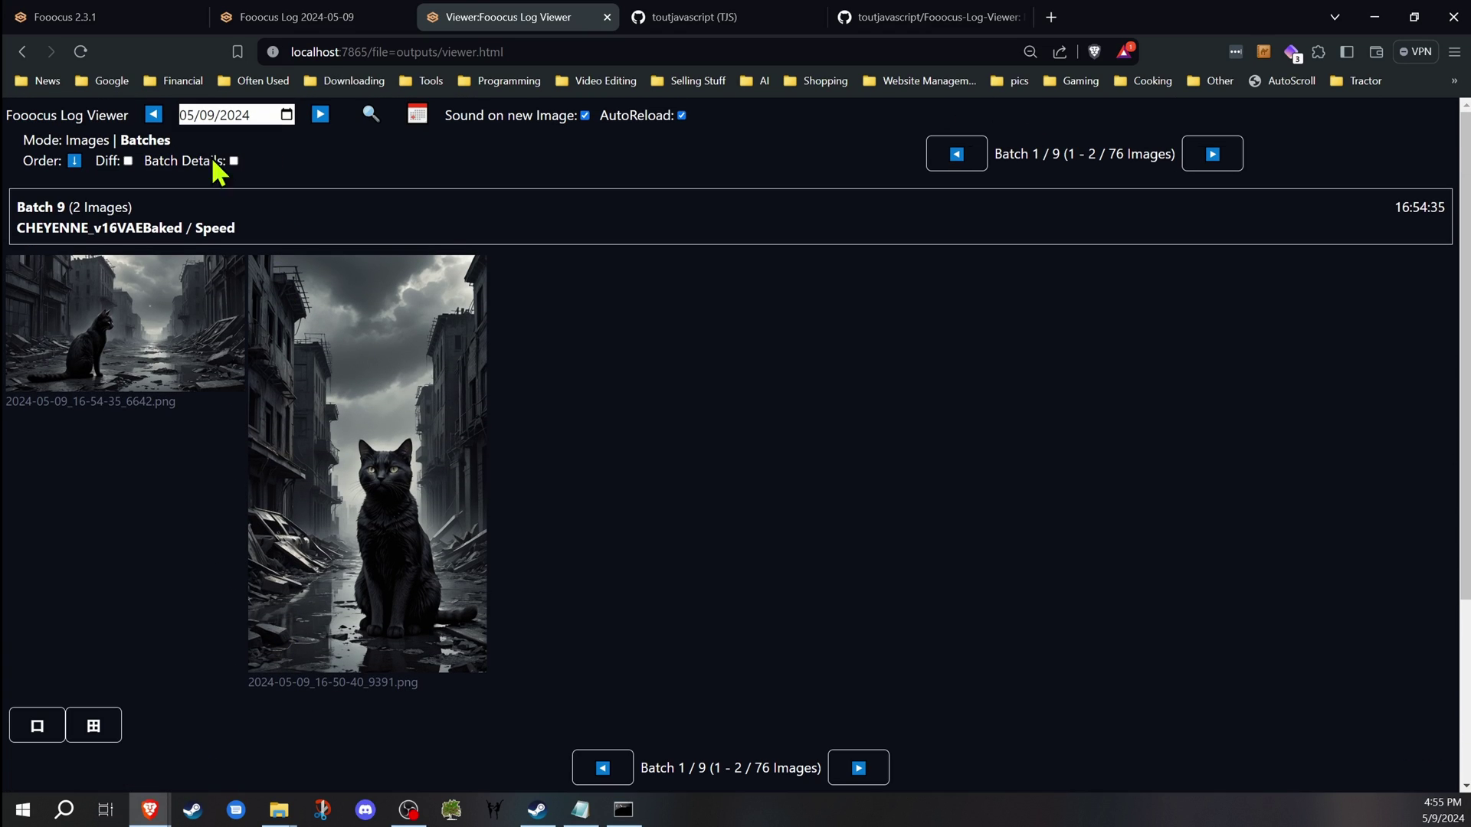
{"action": "scroll", "coordinate": [621, 301], "scroll_direction": "down", "scroll_amount": 3}
{"action": "scroll", "coordinate": [748, 324], "scroll_direction": "up", "scroll_amount": 3}
- Go from Batch 8 back to the newest batch and set Mode to Images
{"action": "left_click", "coordinate": [1216, 161]}
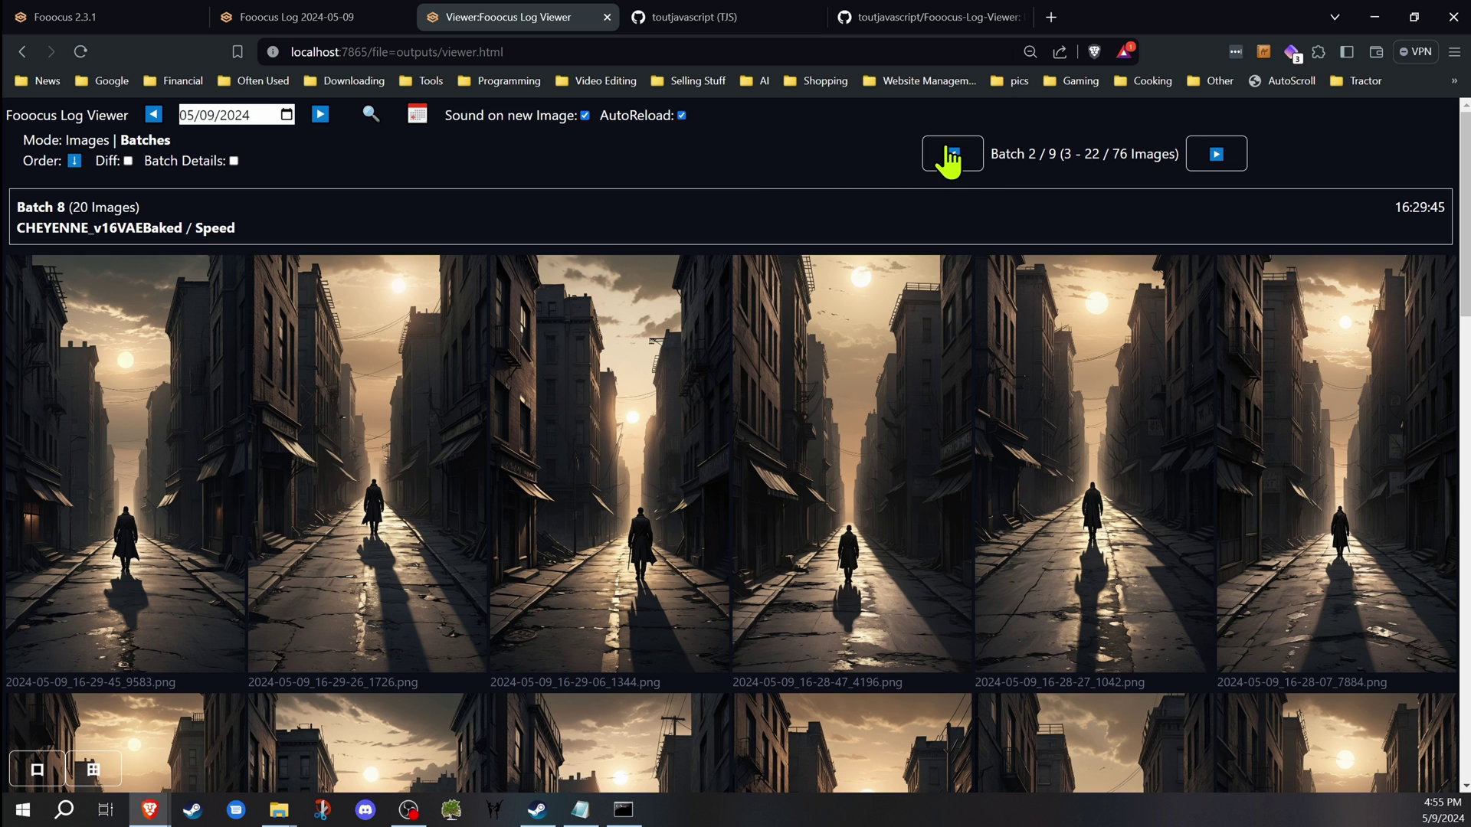
{"action": "left_click", "coordinate": [952, 157]}
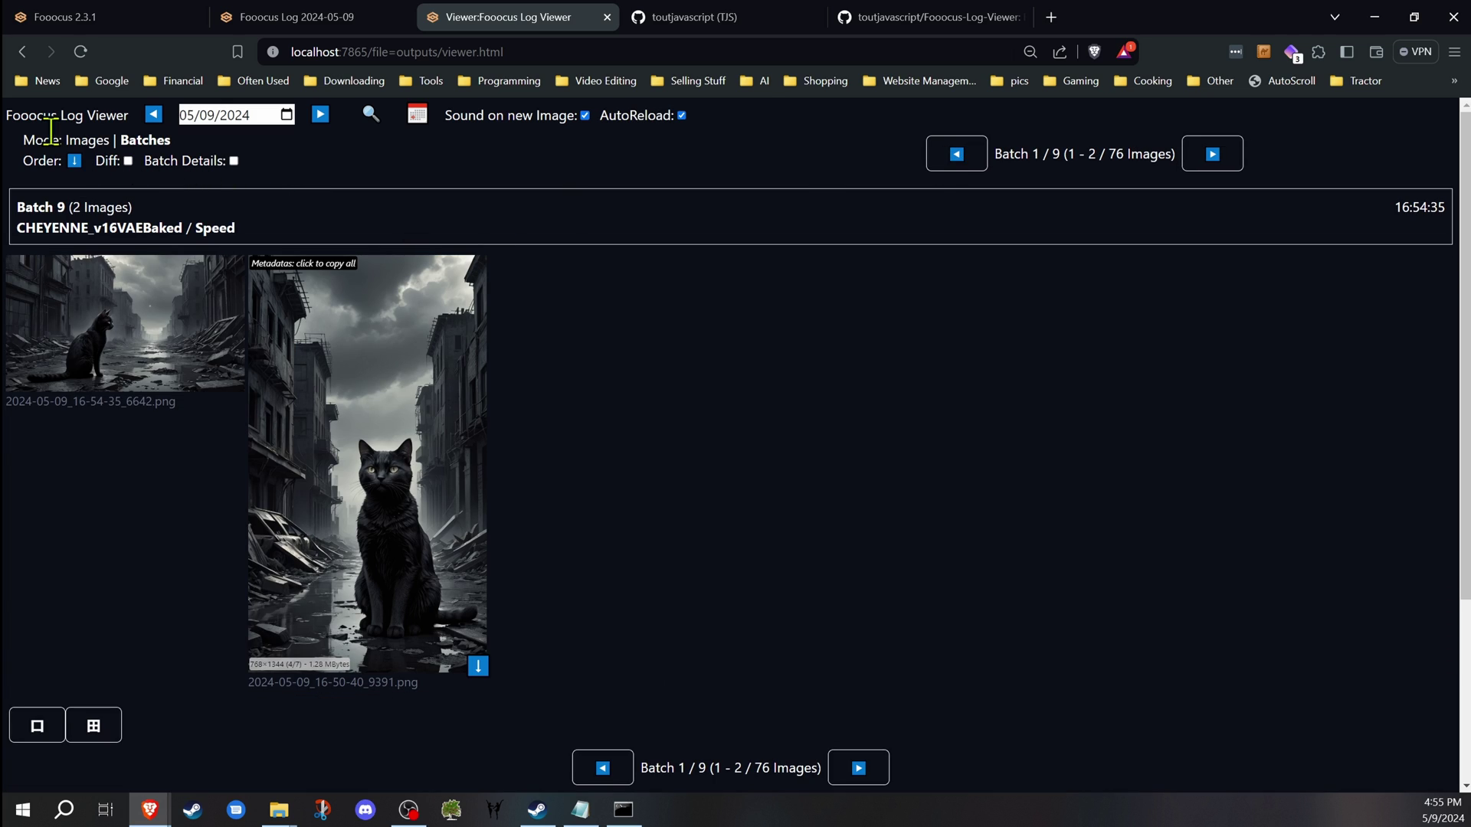
{"action": "left_click", "coordinate": [93, 140]}
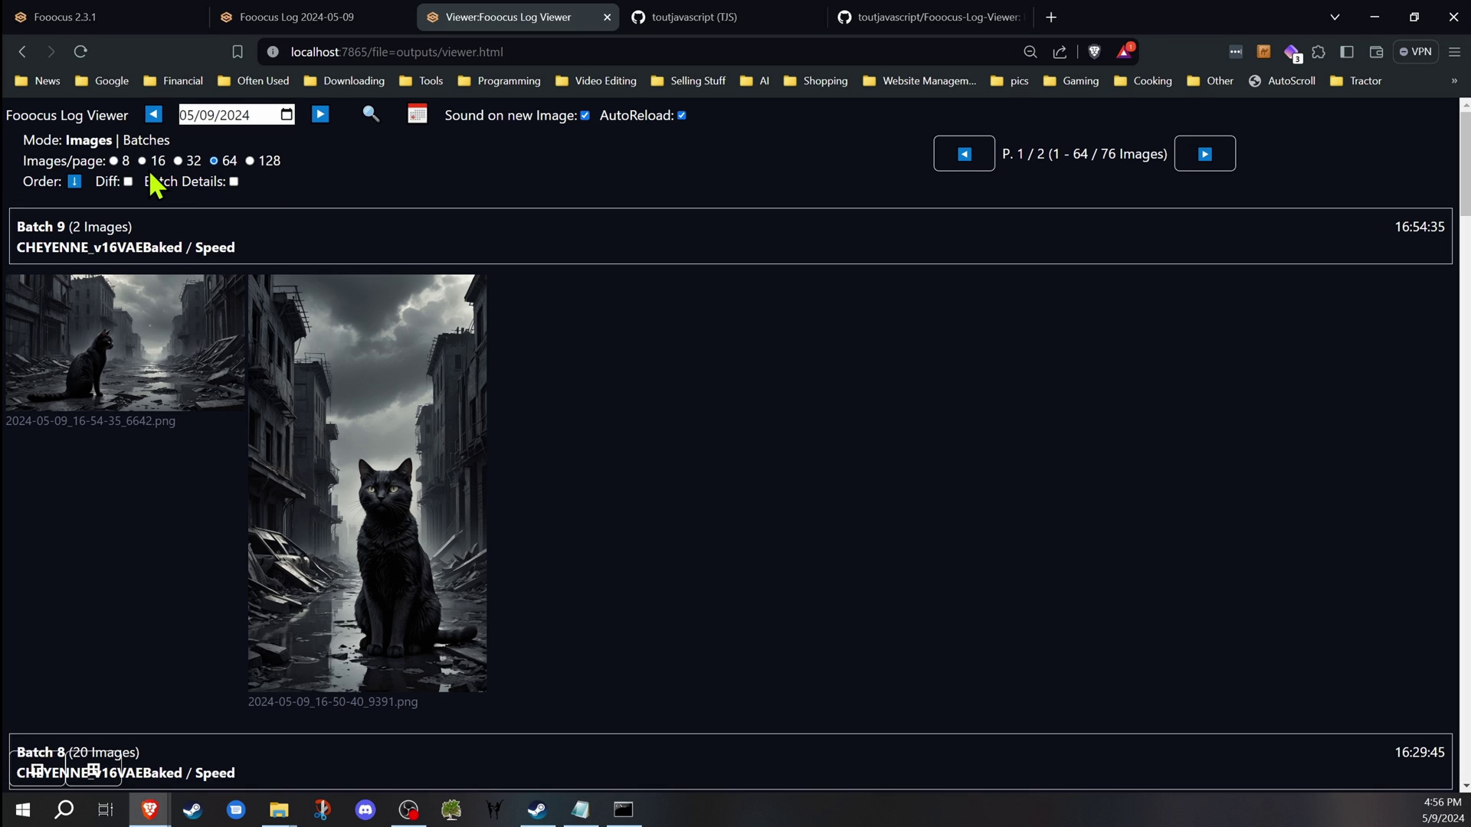
{"action": "left_click", "coordinate": [74, 182]}
{"action": "left_click", "coordinate": [73, 182]}
{"action": "left_click", "coordinate": [234, 182]}
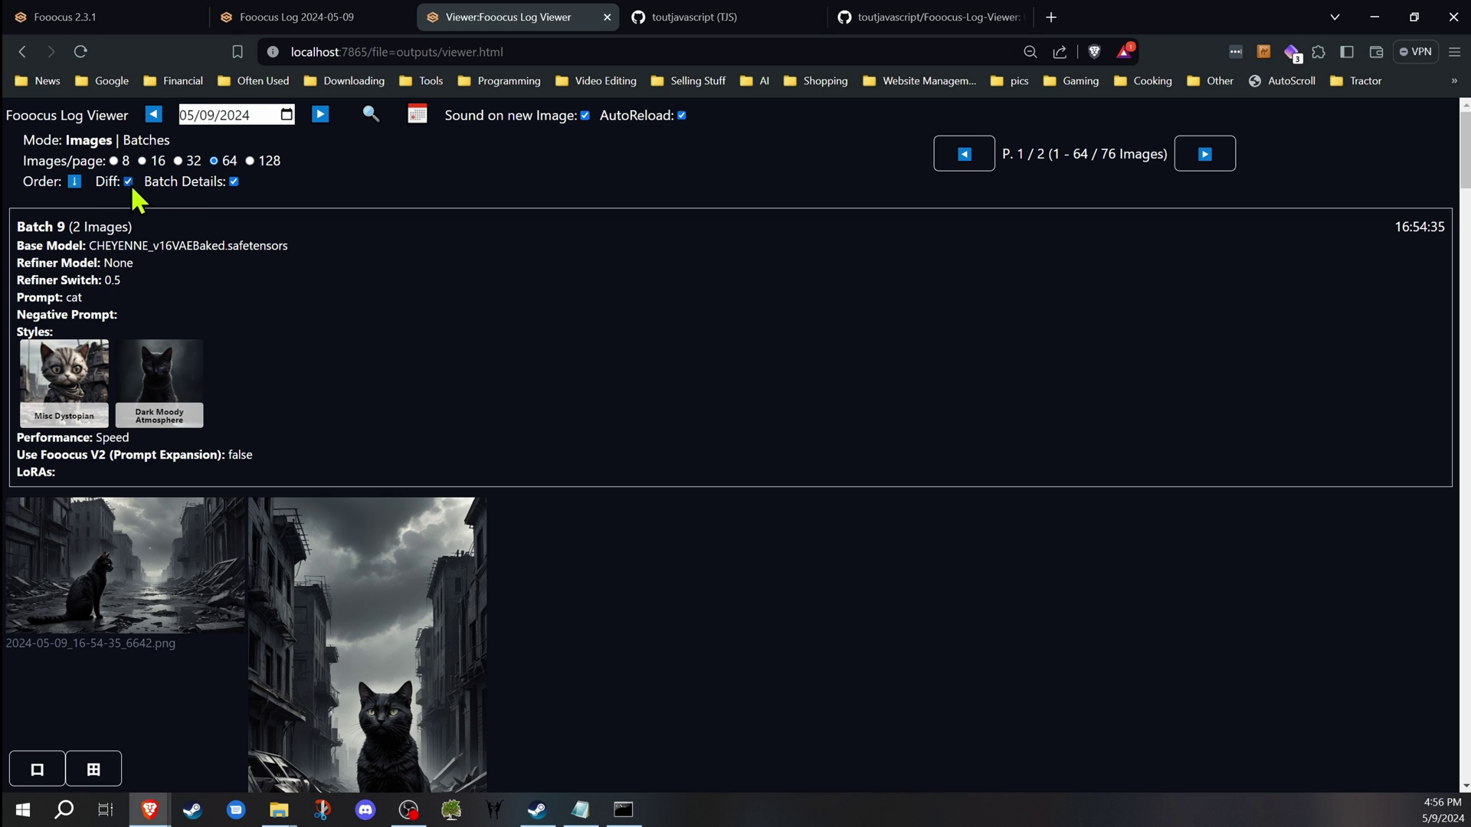
{"action": "scroll", "coordinate": [218, 315], "scroll_direction": "down", "scroll_amount": 3}
{"action": "scroll", "coordinate": [210, 315], "scroll_direction": "down", "scroll_amount": 3}
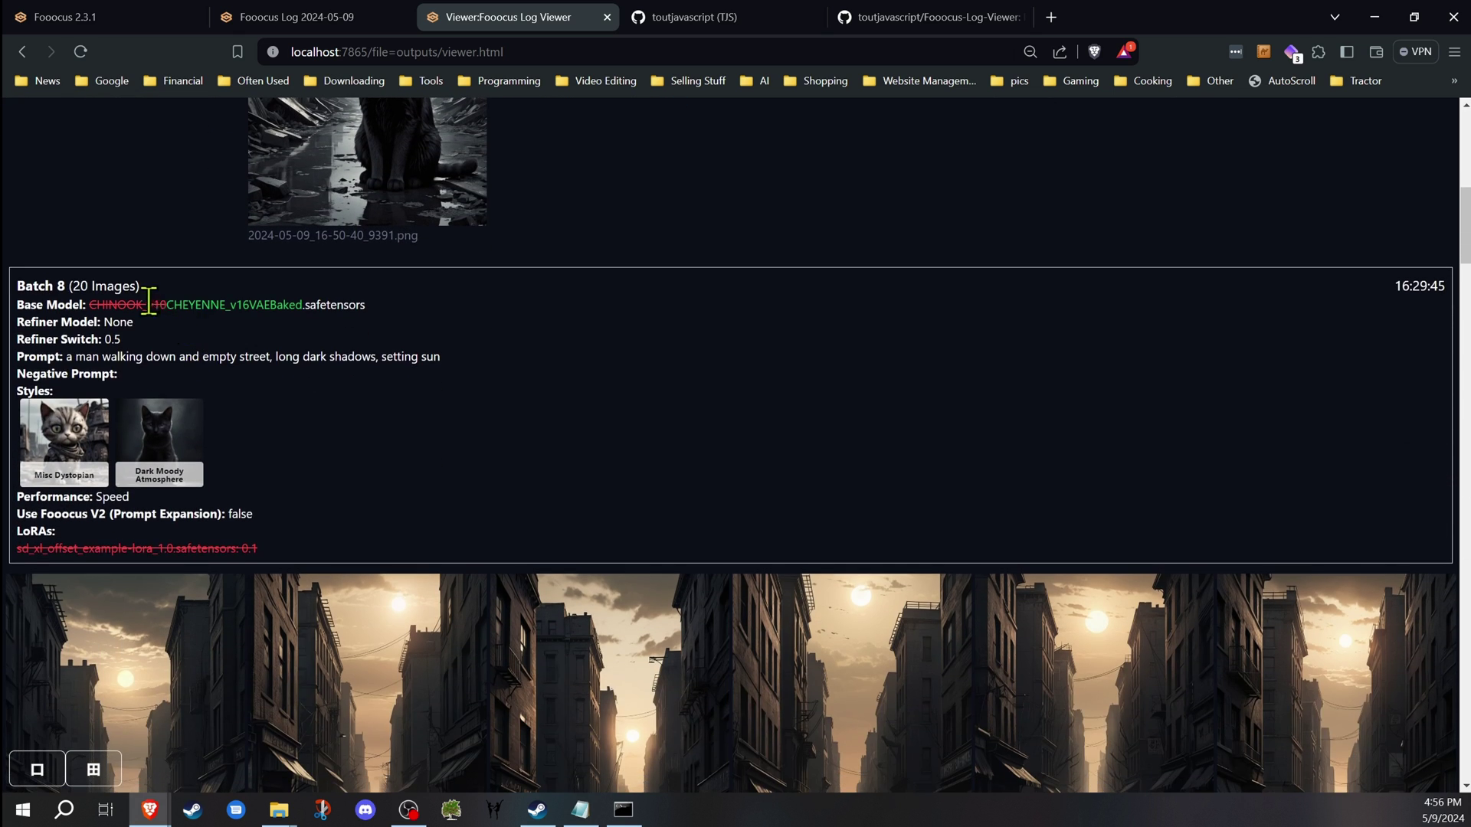
{"action": "scroll", "coordinate": [229, 412], "scroll_direction": "down", "scroll_amount": 1}
{"action": "scroll", "coordinate": [228, 407], "scroll_direction": "down", "scroll_amount": 3}
{"action": "scroll", "coordinate": [214, 394], "scroll_direction": "down", "scroll_amount": 3}
{"action": "scroll", "coordinate": [213, 394], "scroll_direction": "down", "scroll_amount": 3}
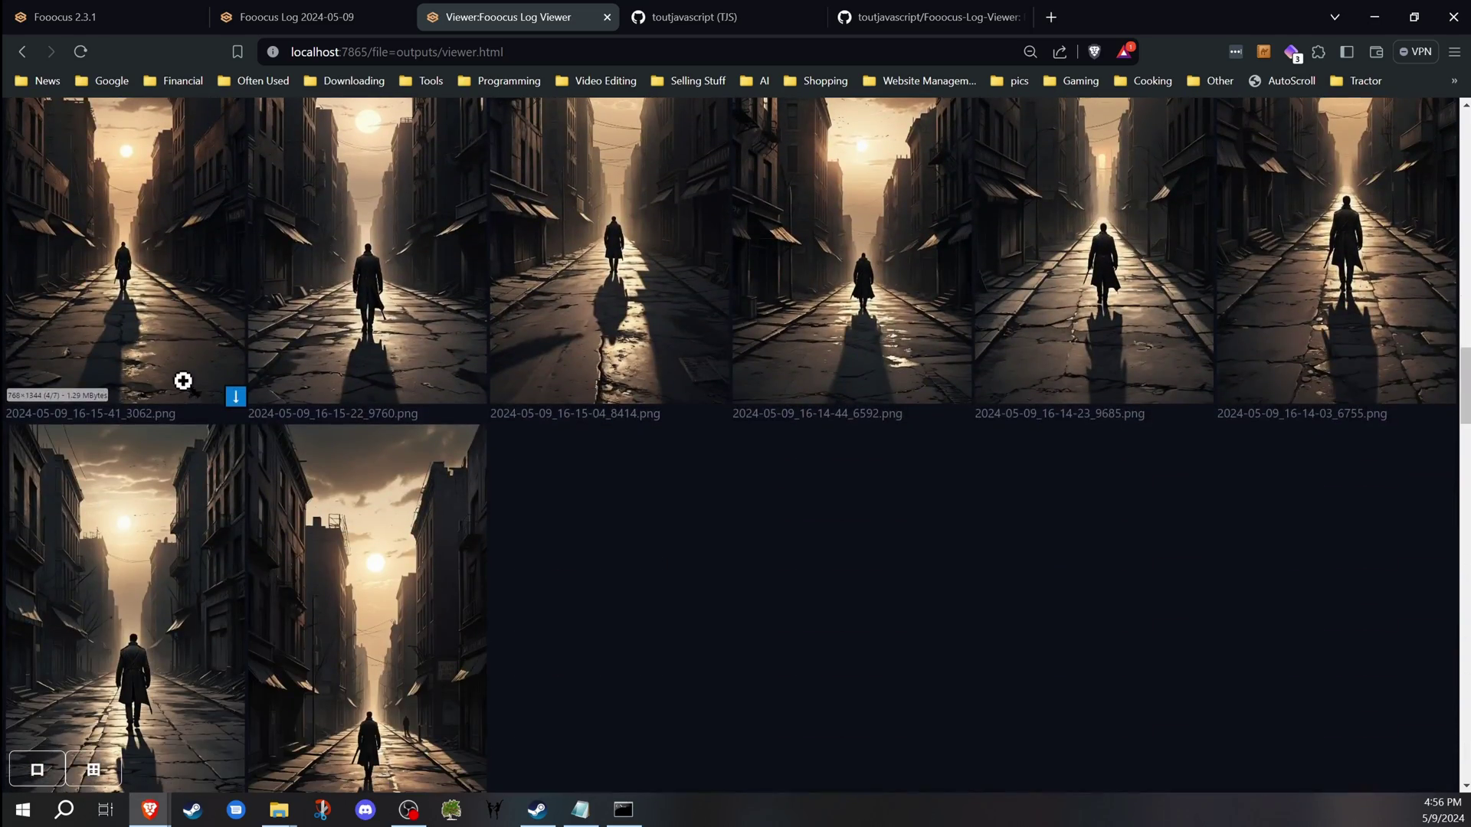
{"action": "scroll", "coordinate": [179, 377], "scroll_direction": "down", "scroll_amount": 3}
{"action": "scroll", "coordinate": [171, 378], "scroll_direction": "up", "scroll_amount": 3}
{"action": "scroll", "coordinate": [171, 378], "scroll_direction": "up", "scroll_amount": 3}
{"action": "scroll", "coordinate": [168, 372], "scroll_direction": "up", "scroll_amount": 3}
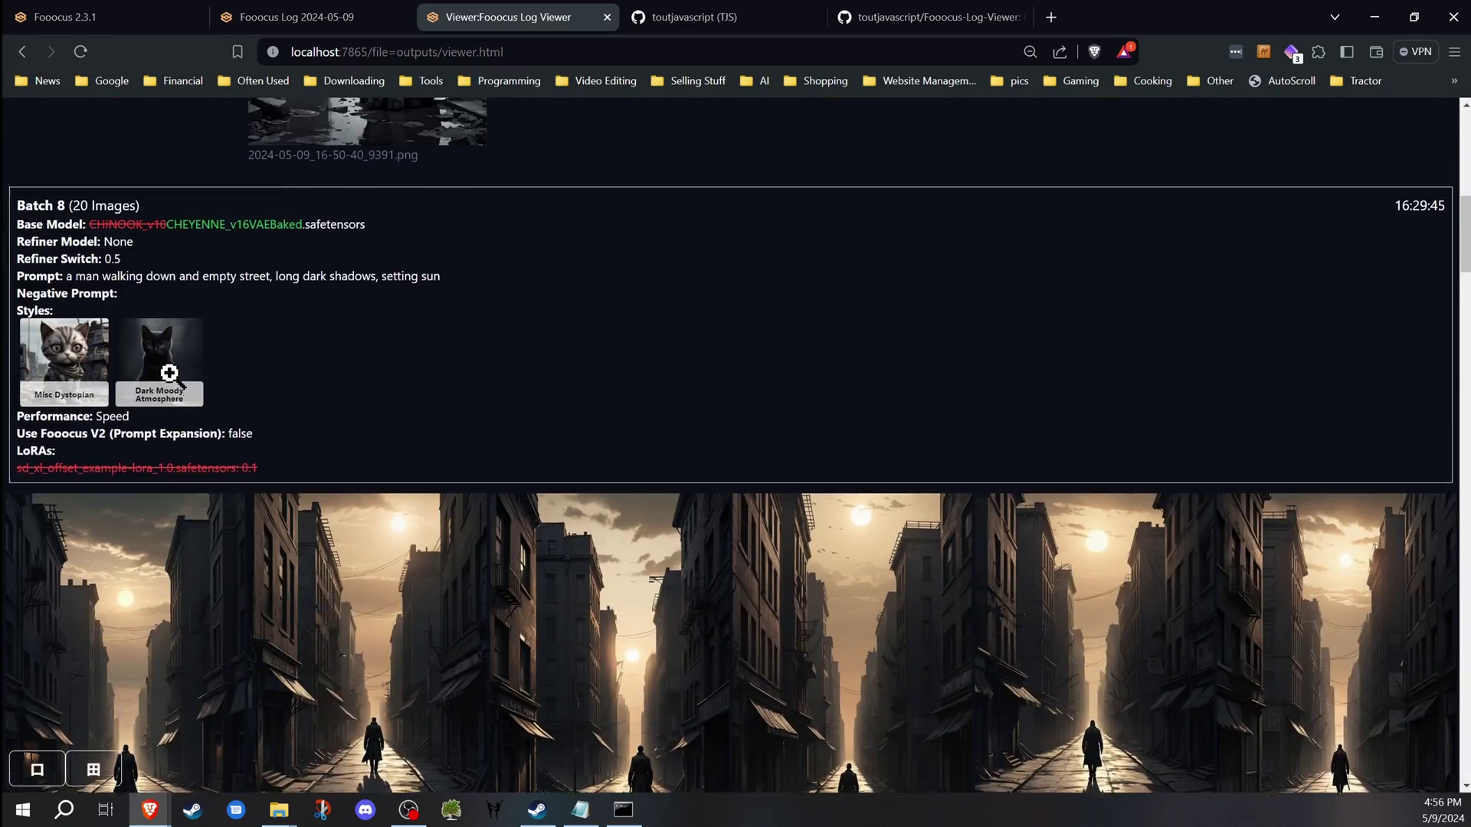
{"action": "scroll", "coordinate": [161, 362], "scroll_direction": "up", "scroll_amount": 1}
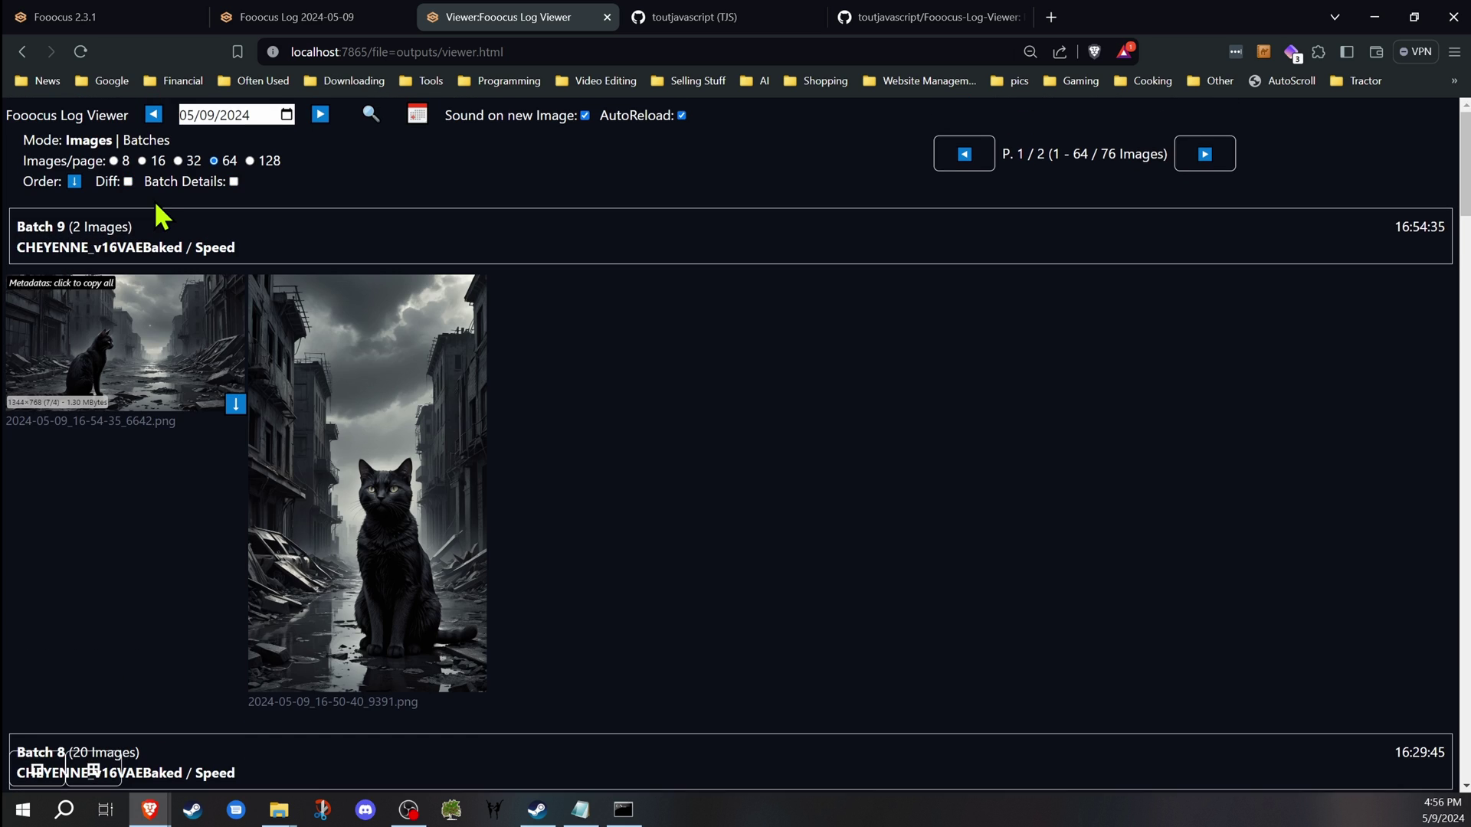
{"action": "scroll", "coordinate": [272, 518], "scroll_direction": "down", "scroll_amount": 2}
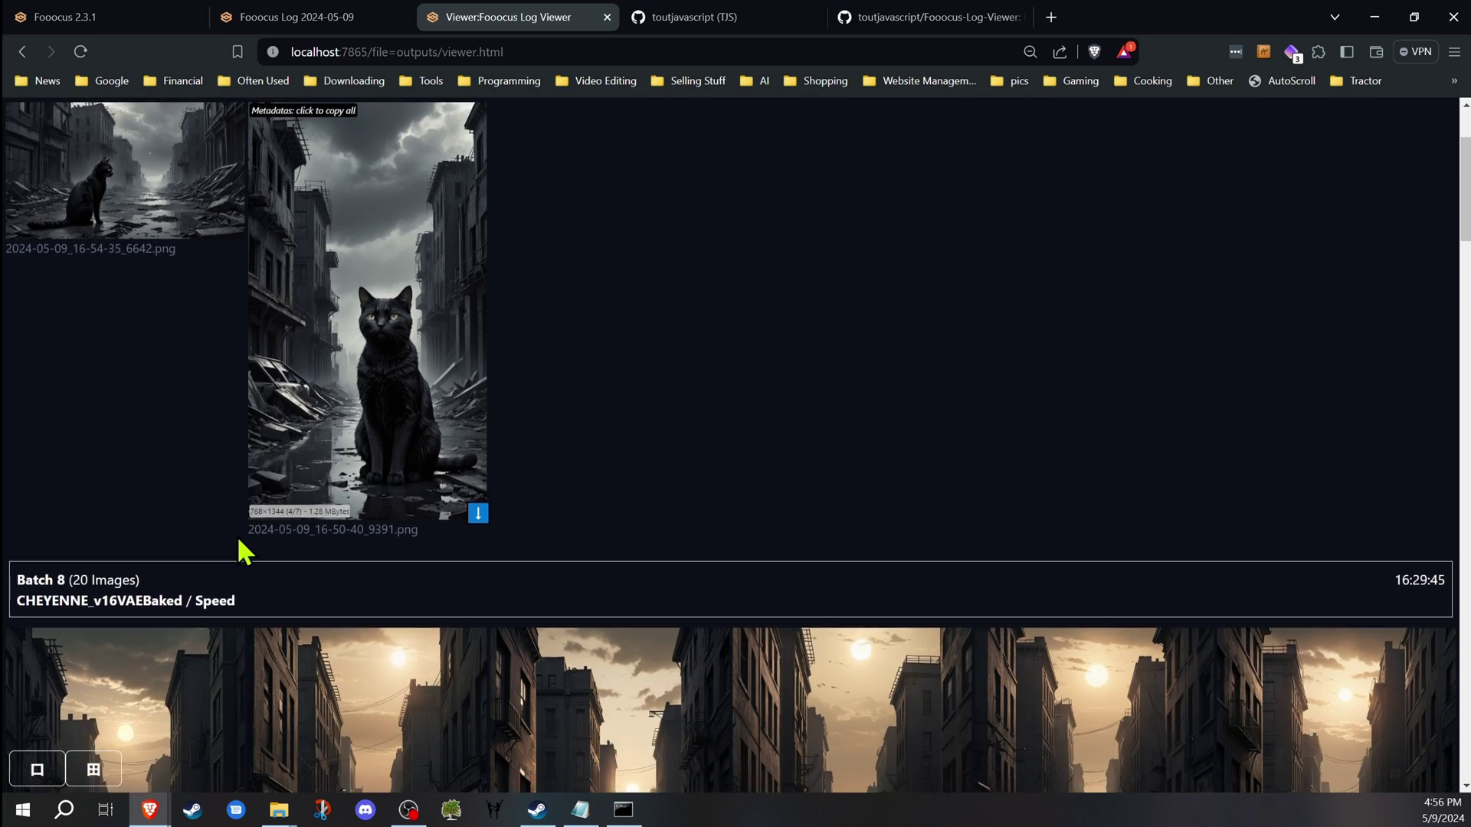
{"action": "scroll", "coordinate": [101, 786], "scroll_direction": "down", "scroll_amount": 1}
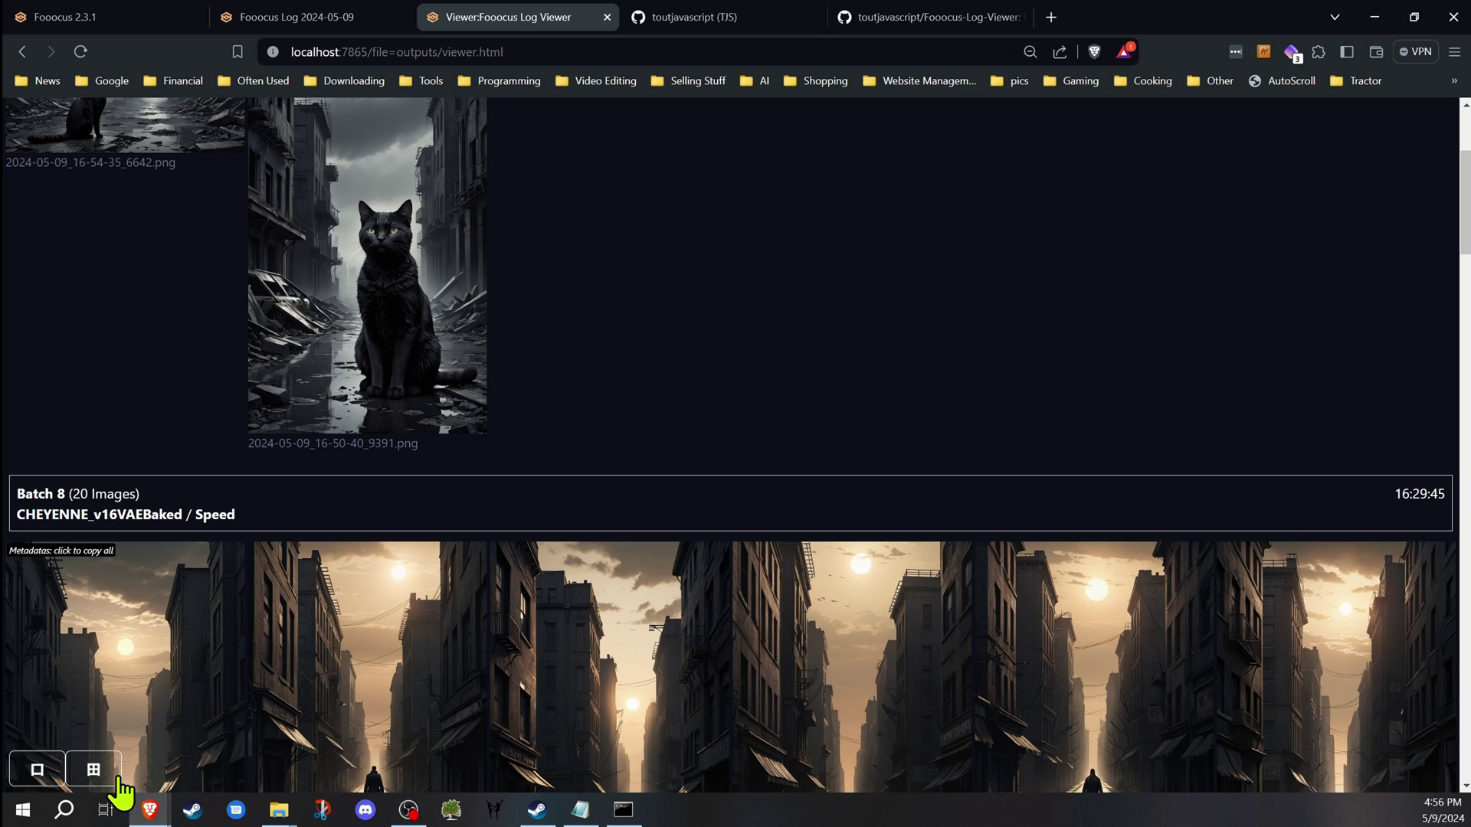
- Try different thumbnail sizes, settling on eight images per row
{"action": "left_click", "coordinate": [93, 771]}
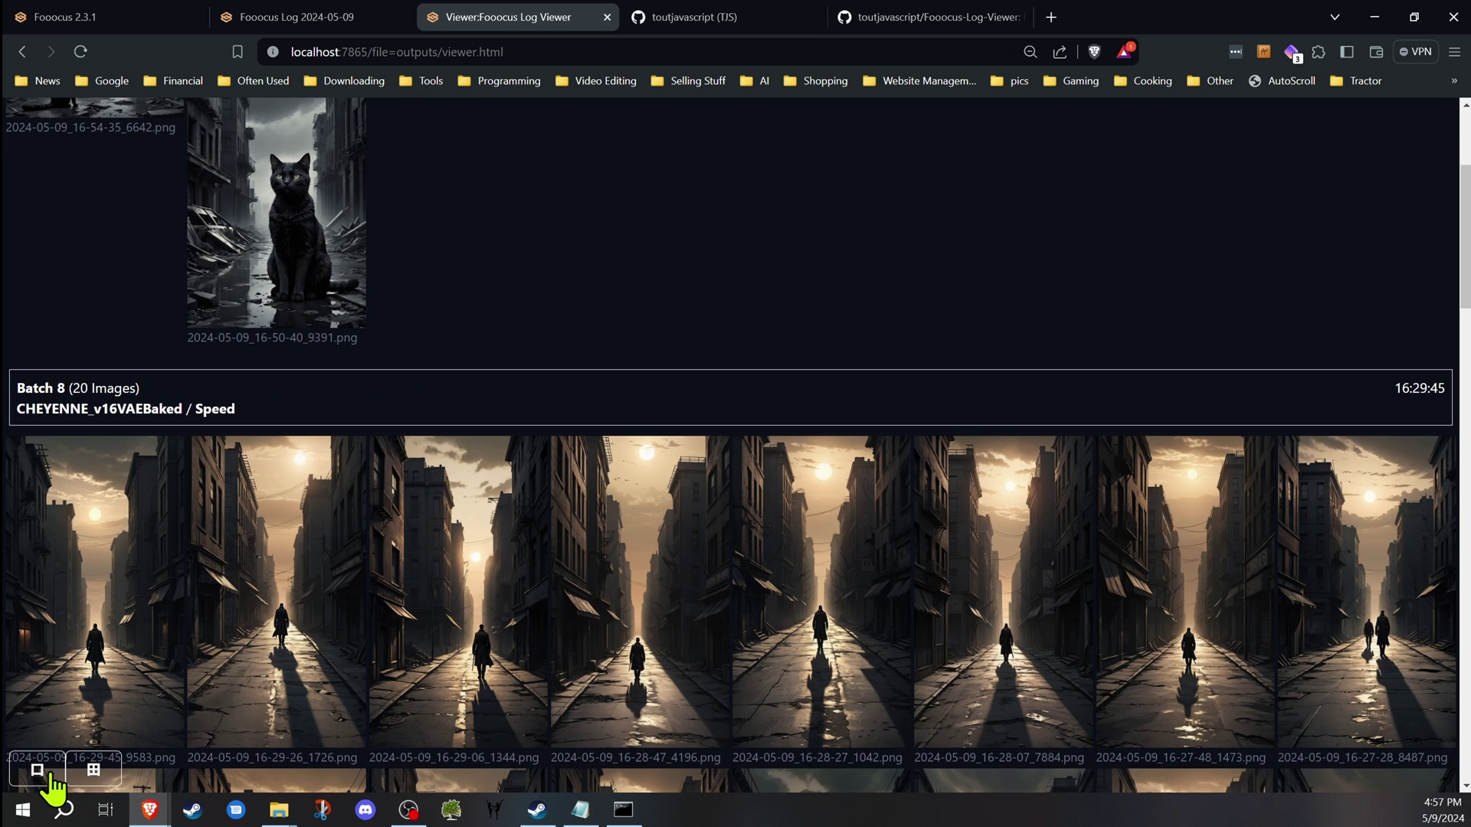
{"action": "left_click", "coordinate": [37, 770]}
{"action": "left_click", "coordinate": [38, 770]}
{"action": "left_click", "coordinate": [94, 770]}
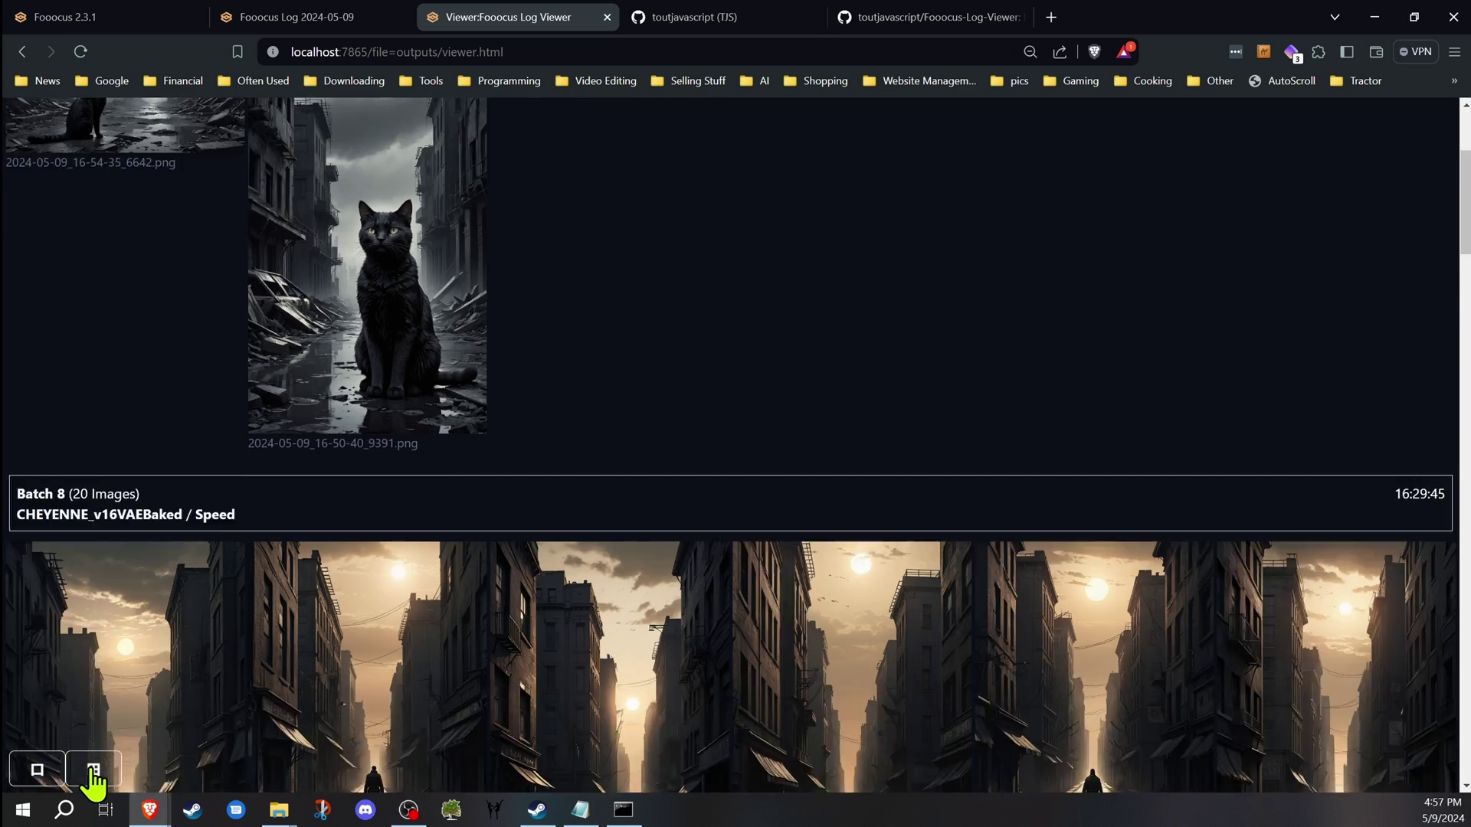
{"action": "left_click", "coordinate": [51, 773]}
{"action": "left_click", "coordinate": [97, 772]}
{"action": "left_click", "coordinate": [39, 772]}
{"action": "left_click", "coordinate": [97, 772]}
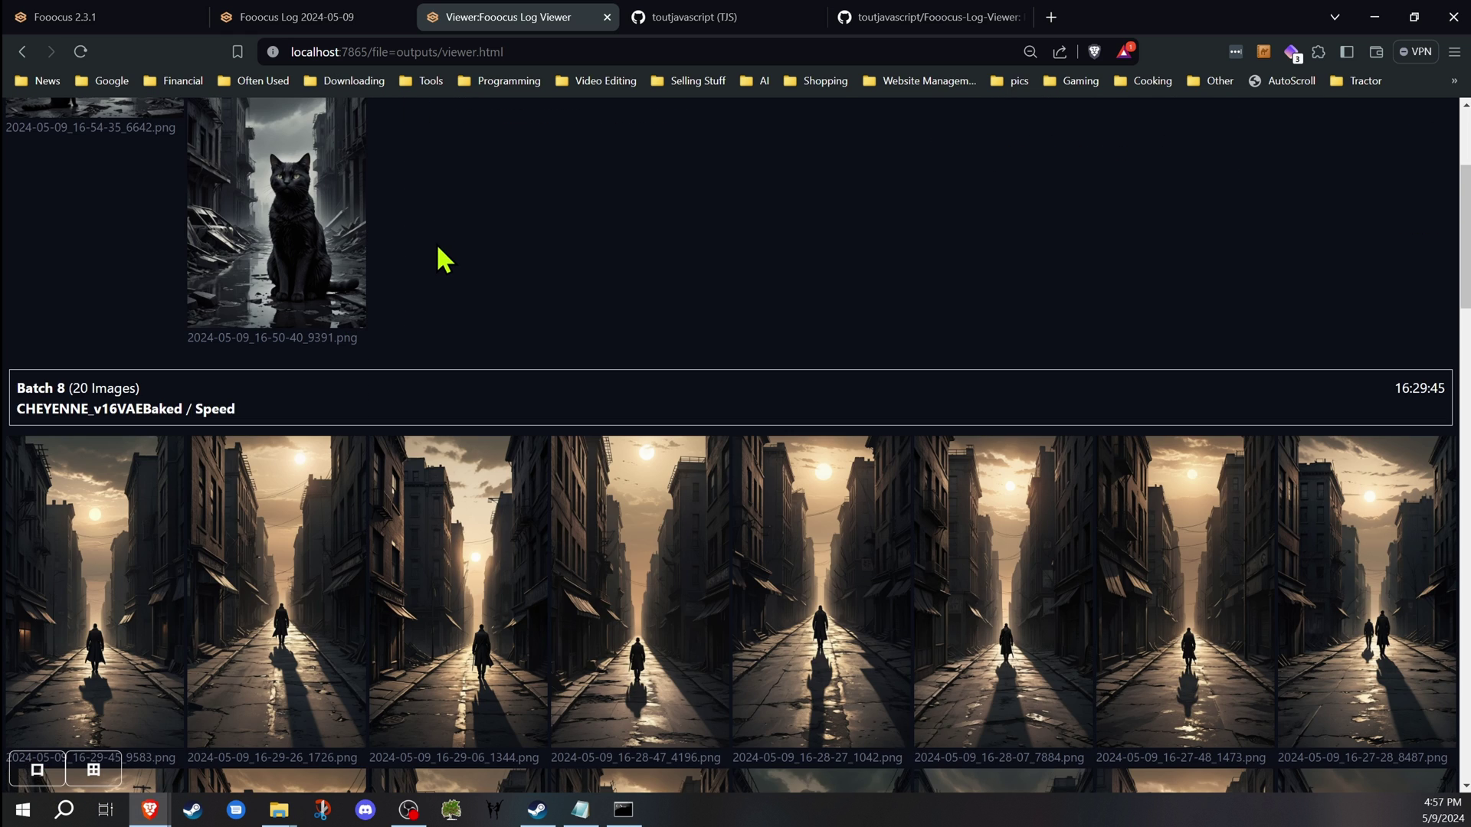
{"action": "scroll", "coordinate": [436, 242], "scroll_direction": "up", "scroll_amount": 3}
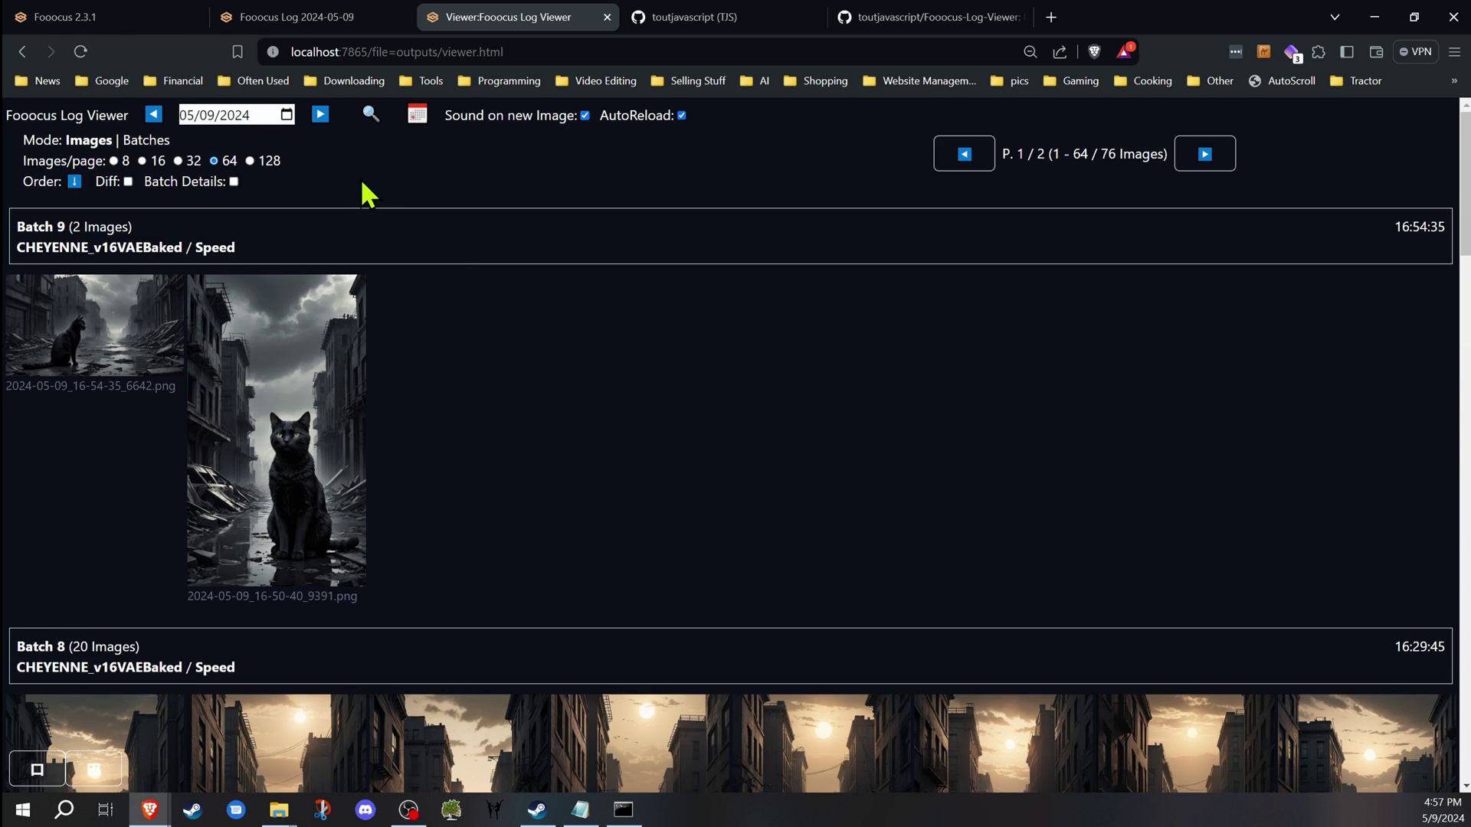
{"action": "scroll", "coordinate": [369, 196], "scroll_direction": "down", "scroll_amount": 3}
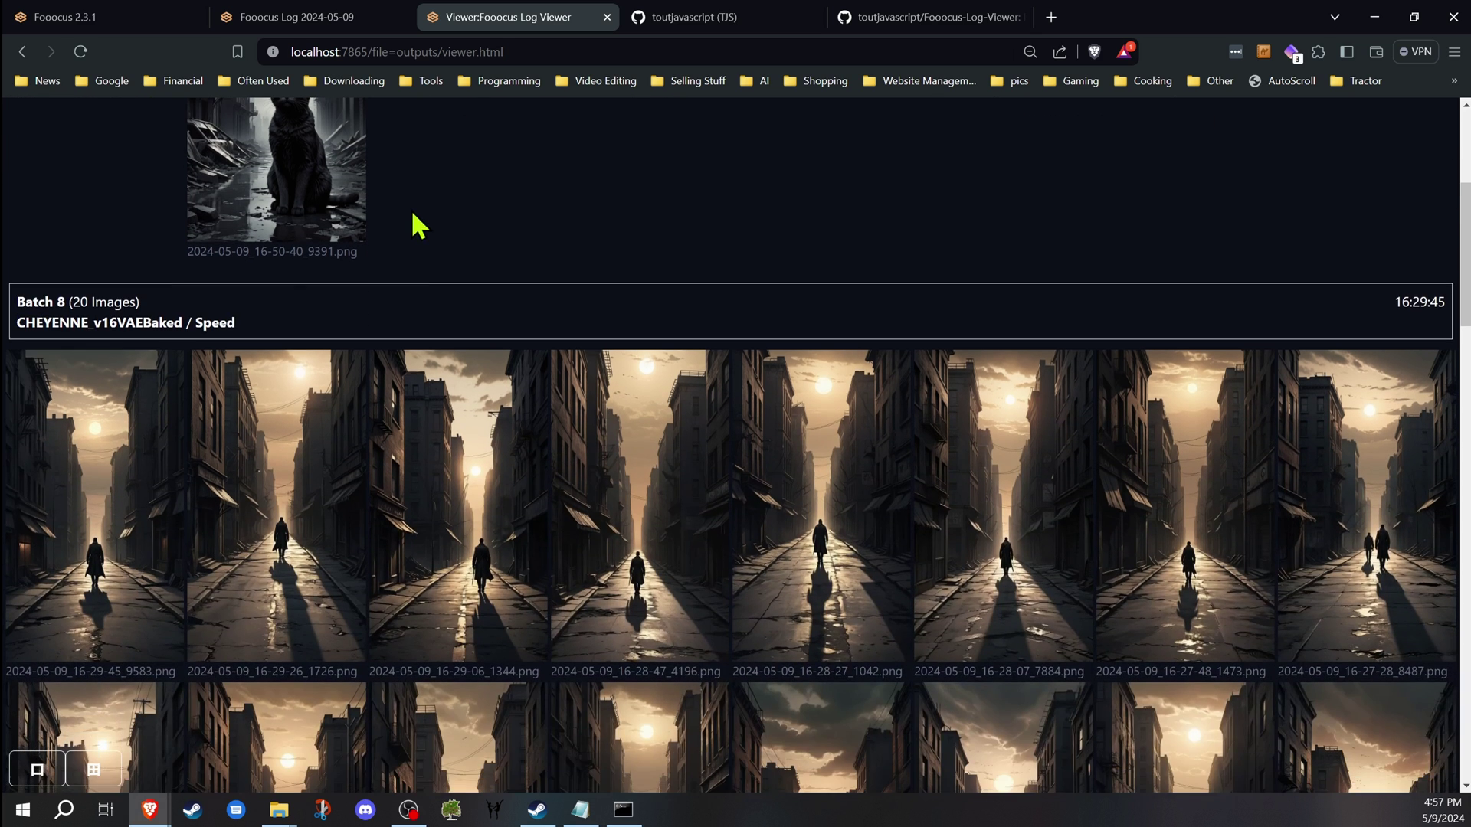
{"action": "scroll", "coordinate": [103, 302], "scroll_direction": "down", "scroll_amount": 1}
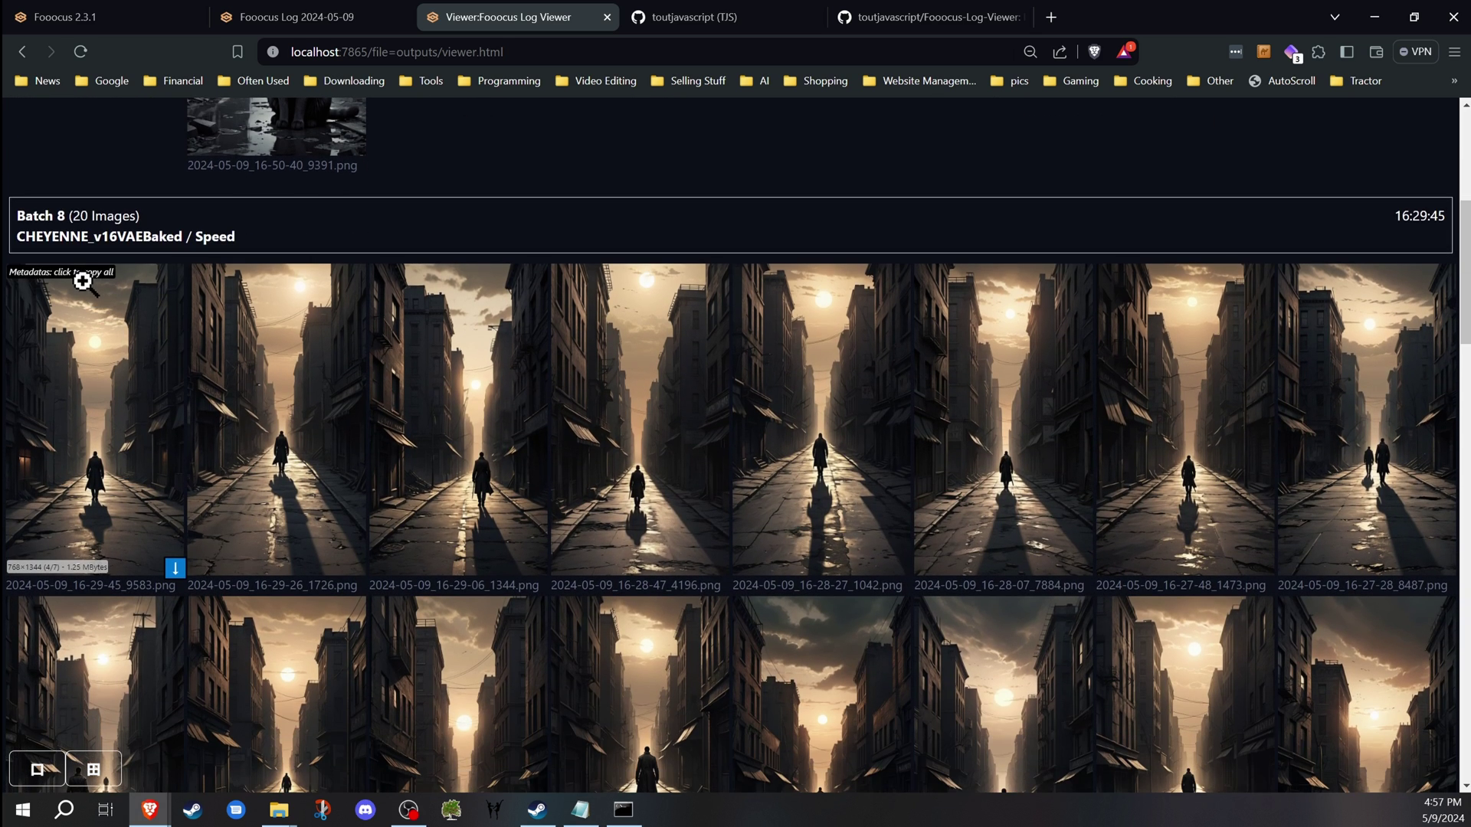
- Copy the first Batch 8 image's metadata and cancel saving the second image
{"action": "left_click", "coordinate": [84, 277]}
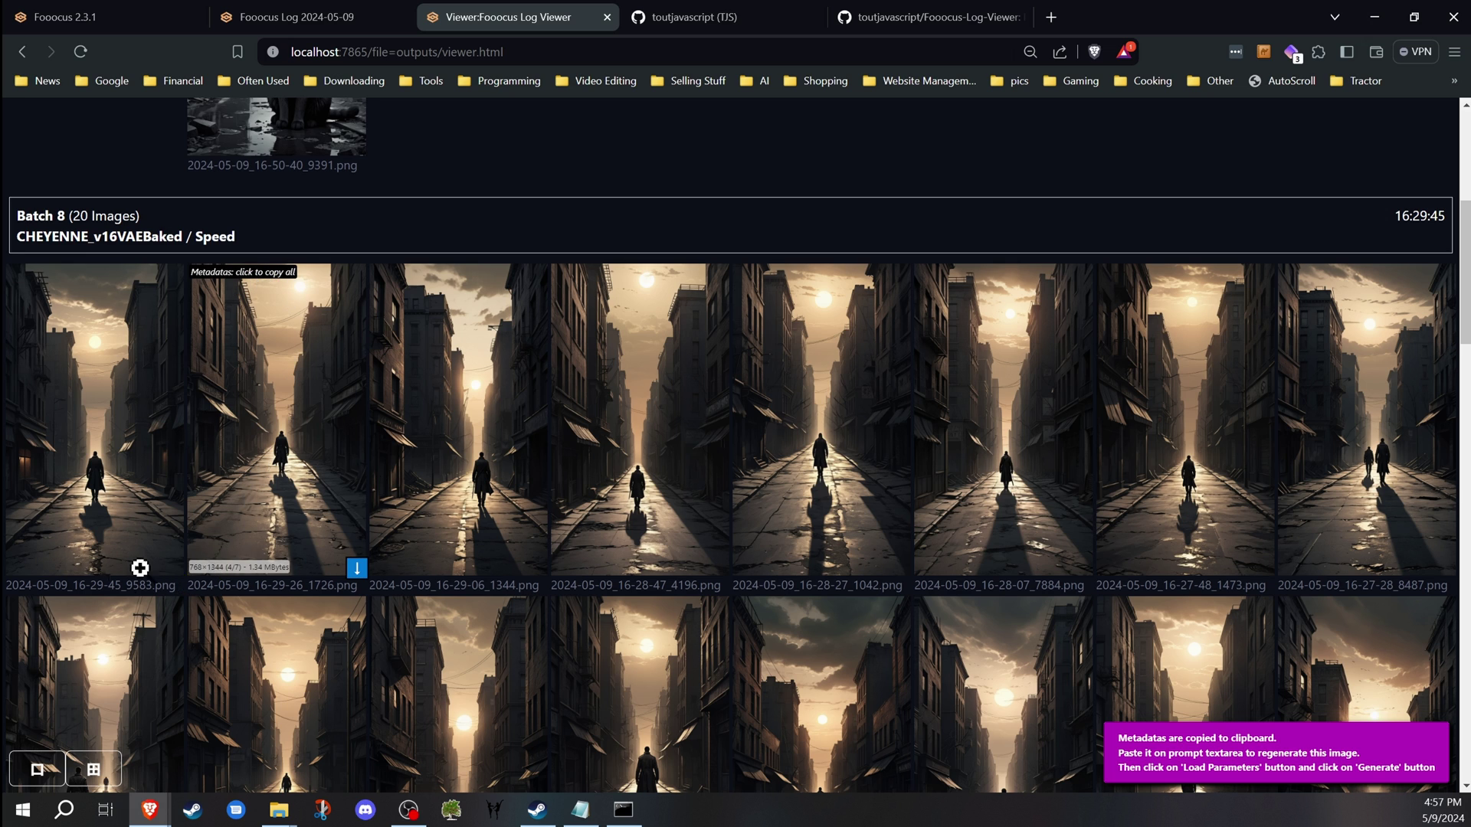
{"action": "left_click", "coordinate": [175, 571]}
{"action": "left_click", "coordinate": [790, 747]}
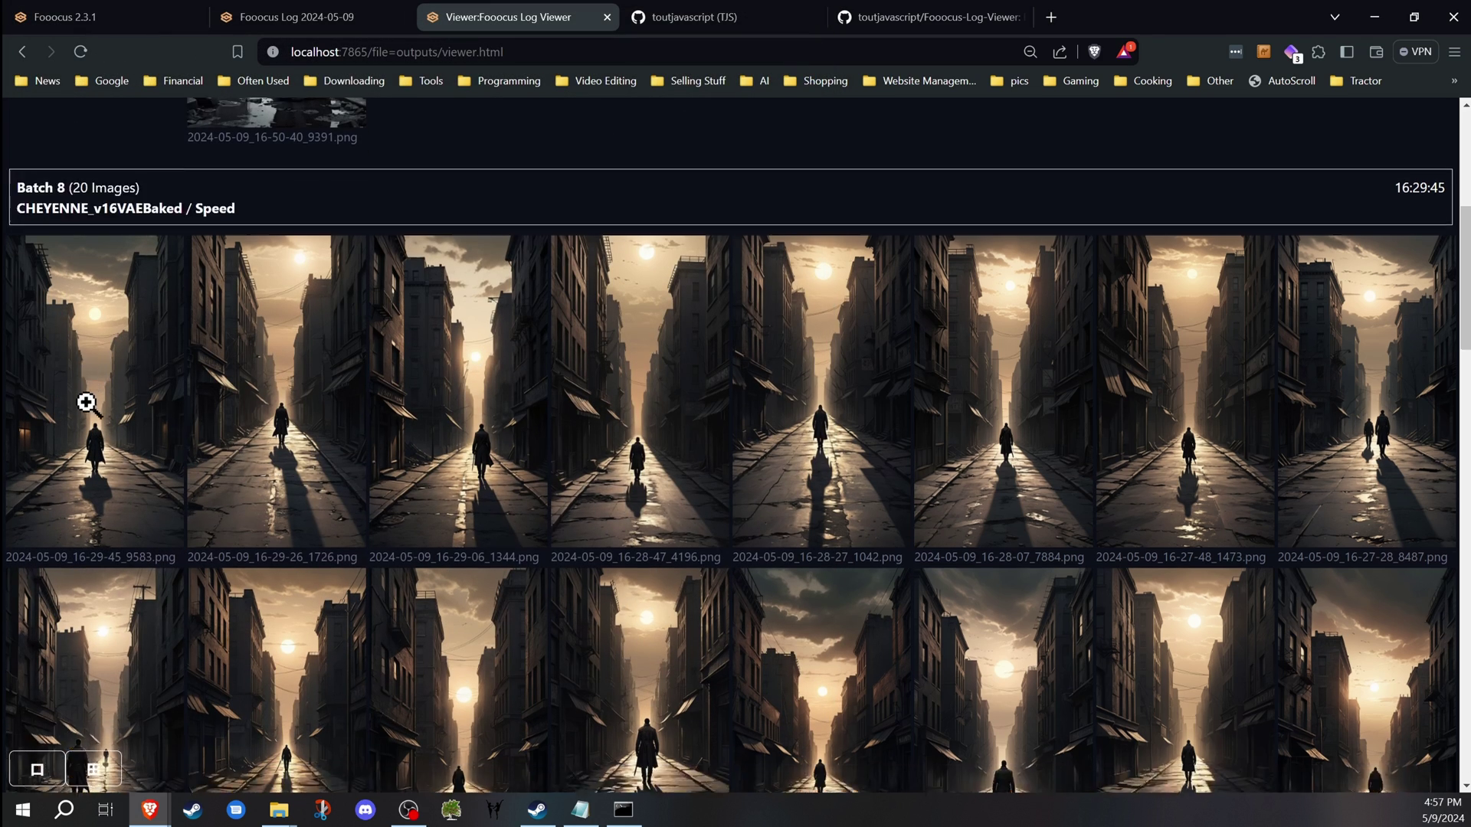
{"action": "scroll", "coordinate": [104, 396], "scroll_direction": "down", "scroll_amount": 9}
- Open a spider-robot image full-size and step to neighbouring images and back
{"action": "left_click", "coordinate": [111, 382]}
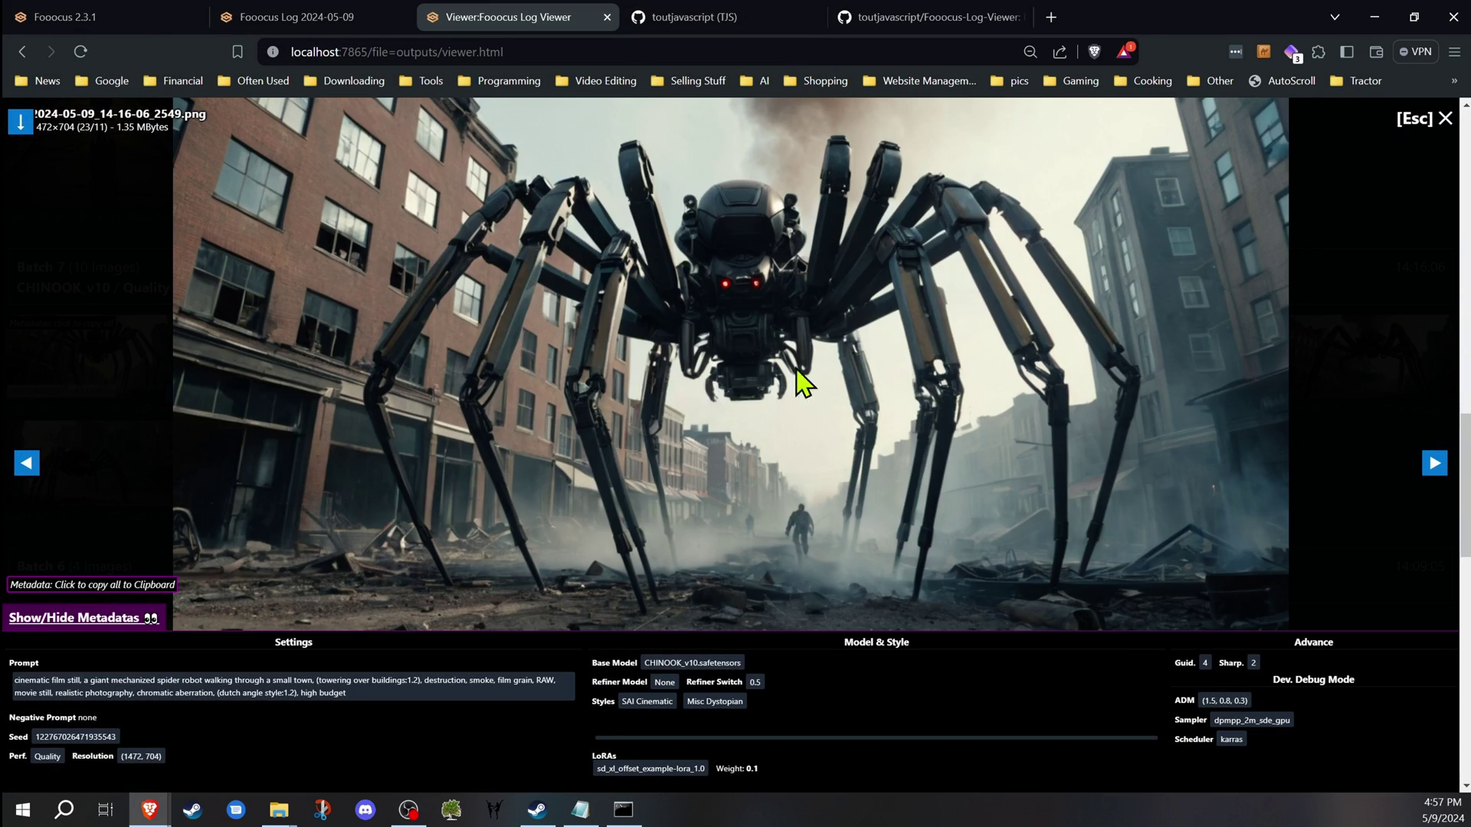
{"action": "left_click", "coordinate": [1432, 464]}
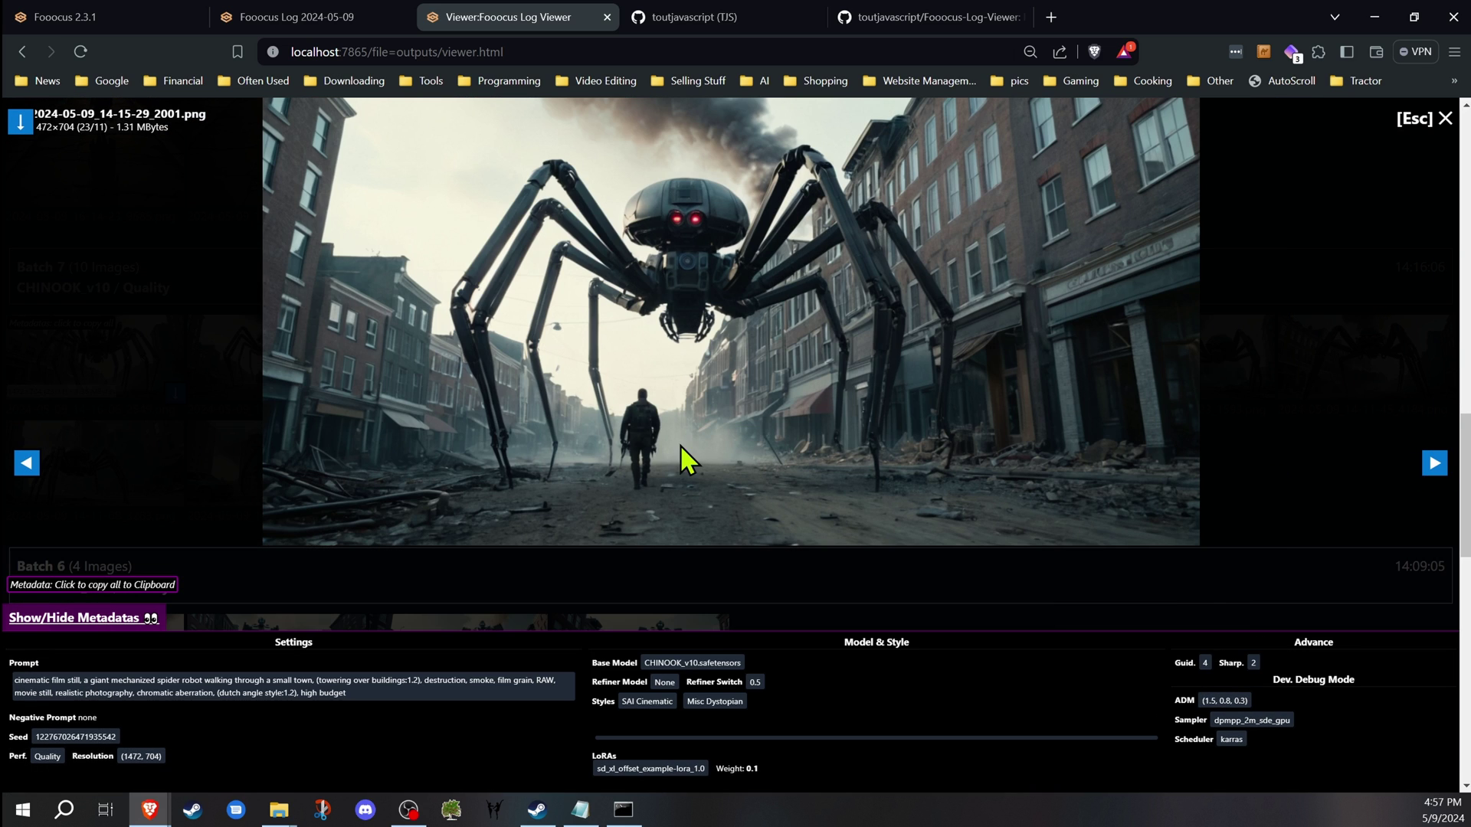
{"action": "left_click", "coordinate": [24, 465]}
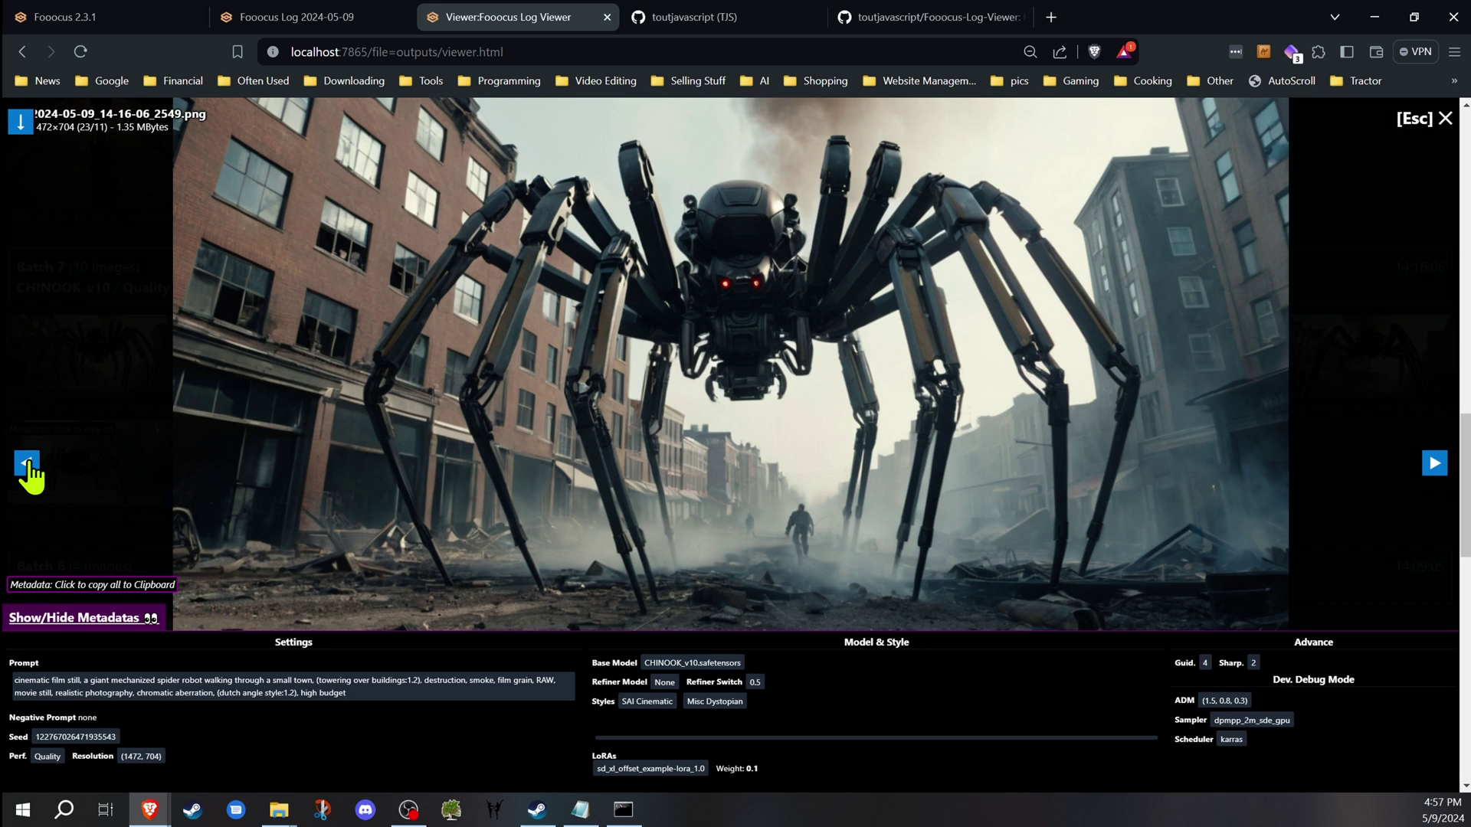
{"action": "left_click", "coordinate": [27, 465]}
{"action": "left_click", "coordinate": [1434, 464]}
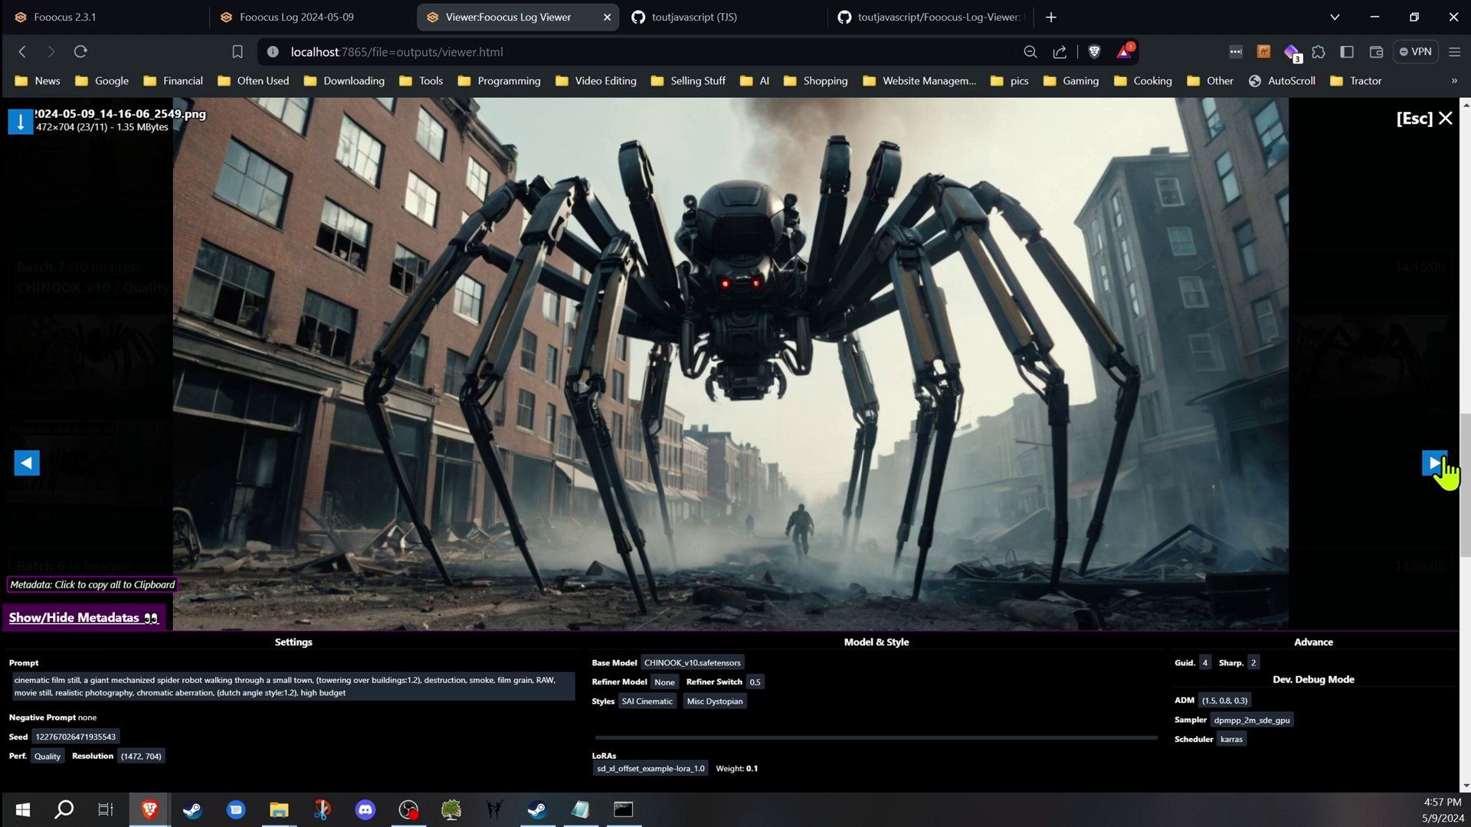
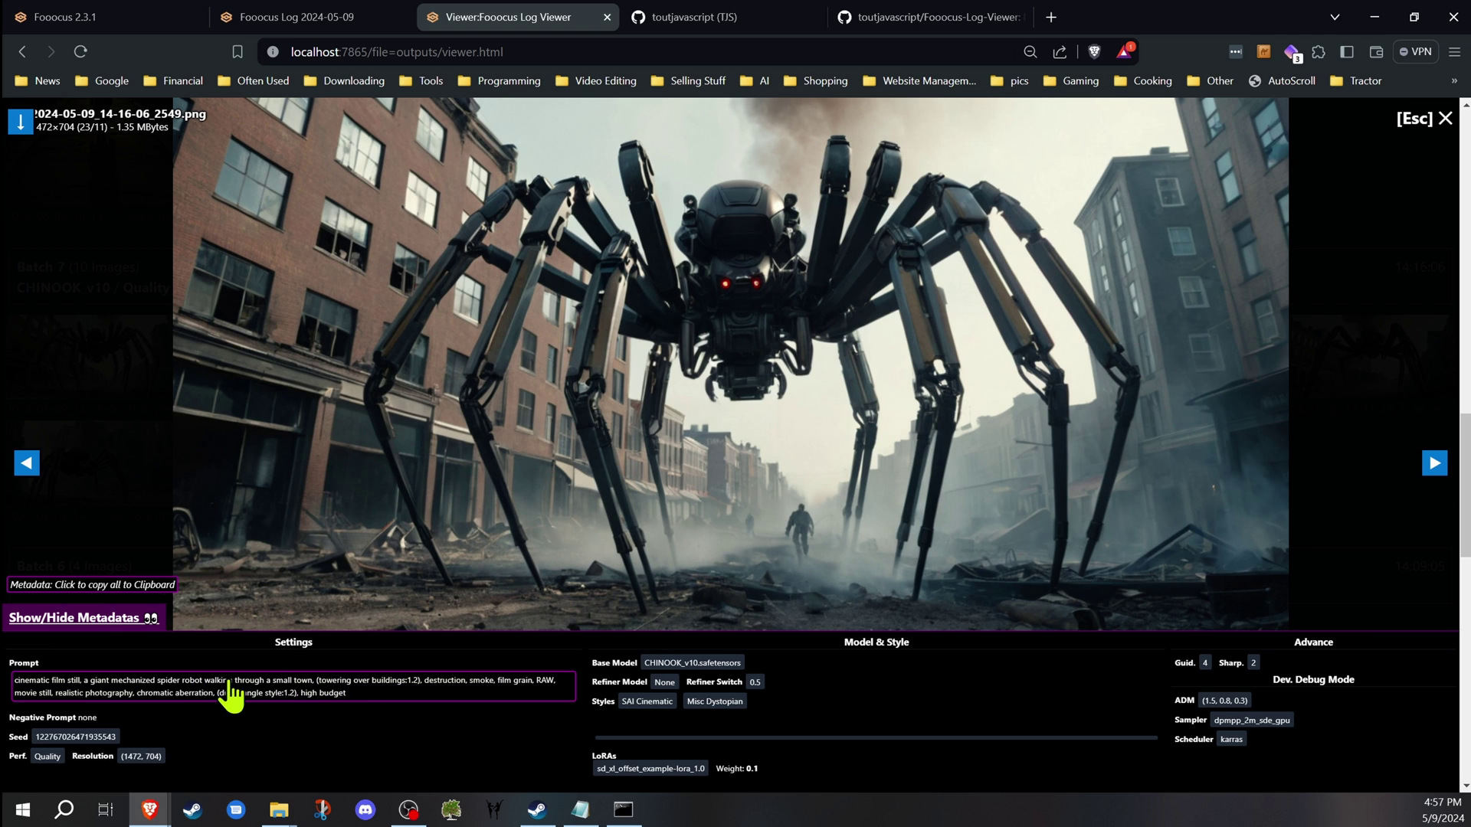
- Paste the spider robot image's copied metadata into the Fooocus prompt box as plain text
{"action": "left_click", "coordinate": [258, 695]}
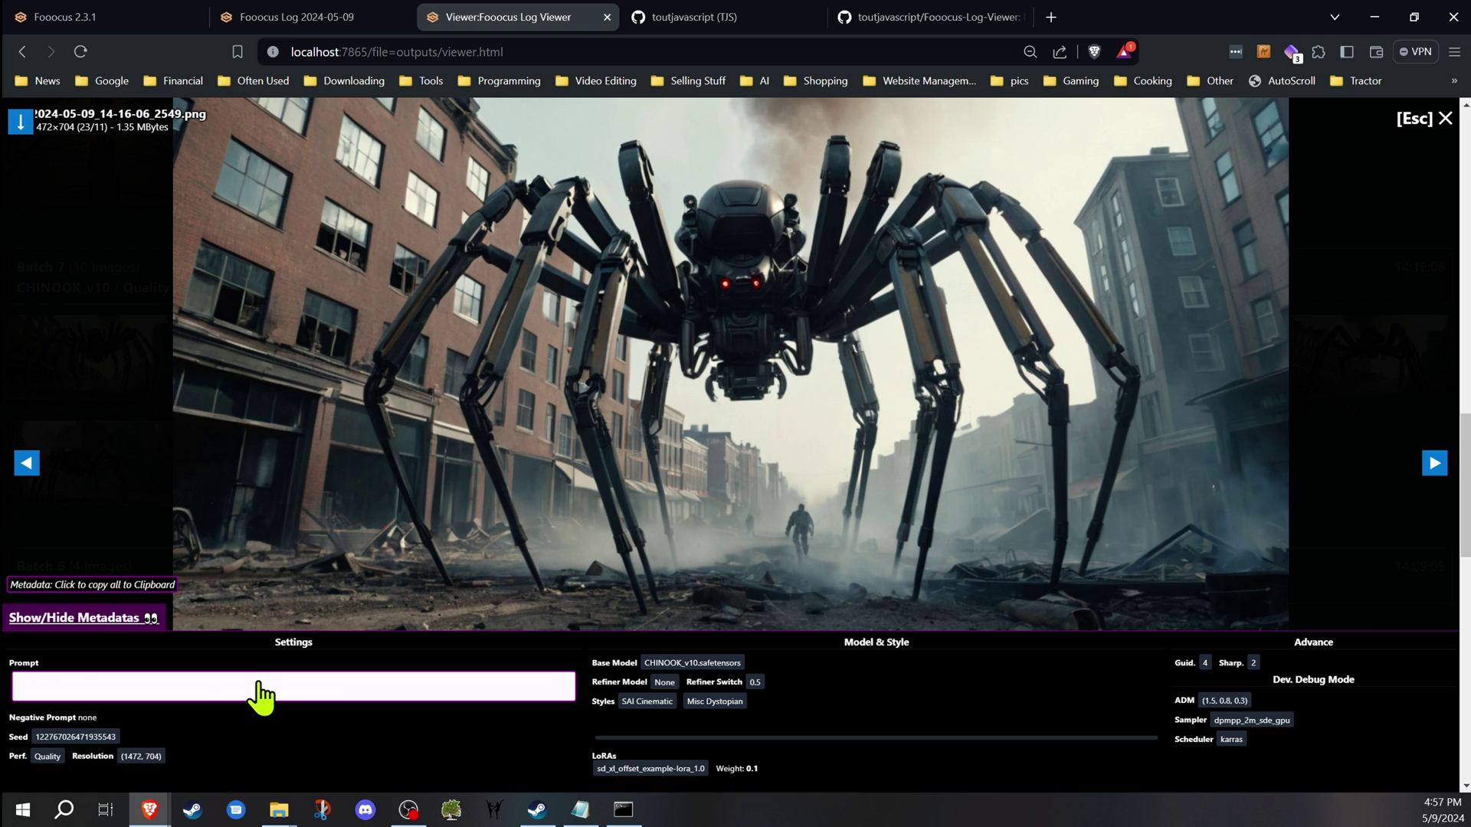
{"action": "left_click", "coordinate": [92, 19]}
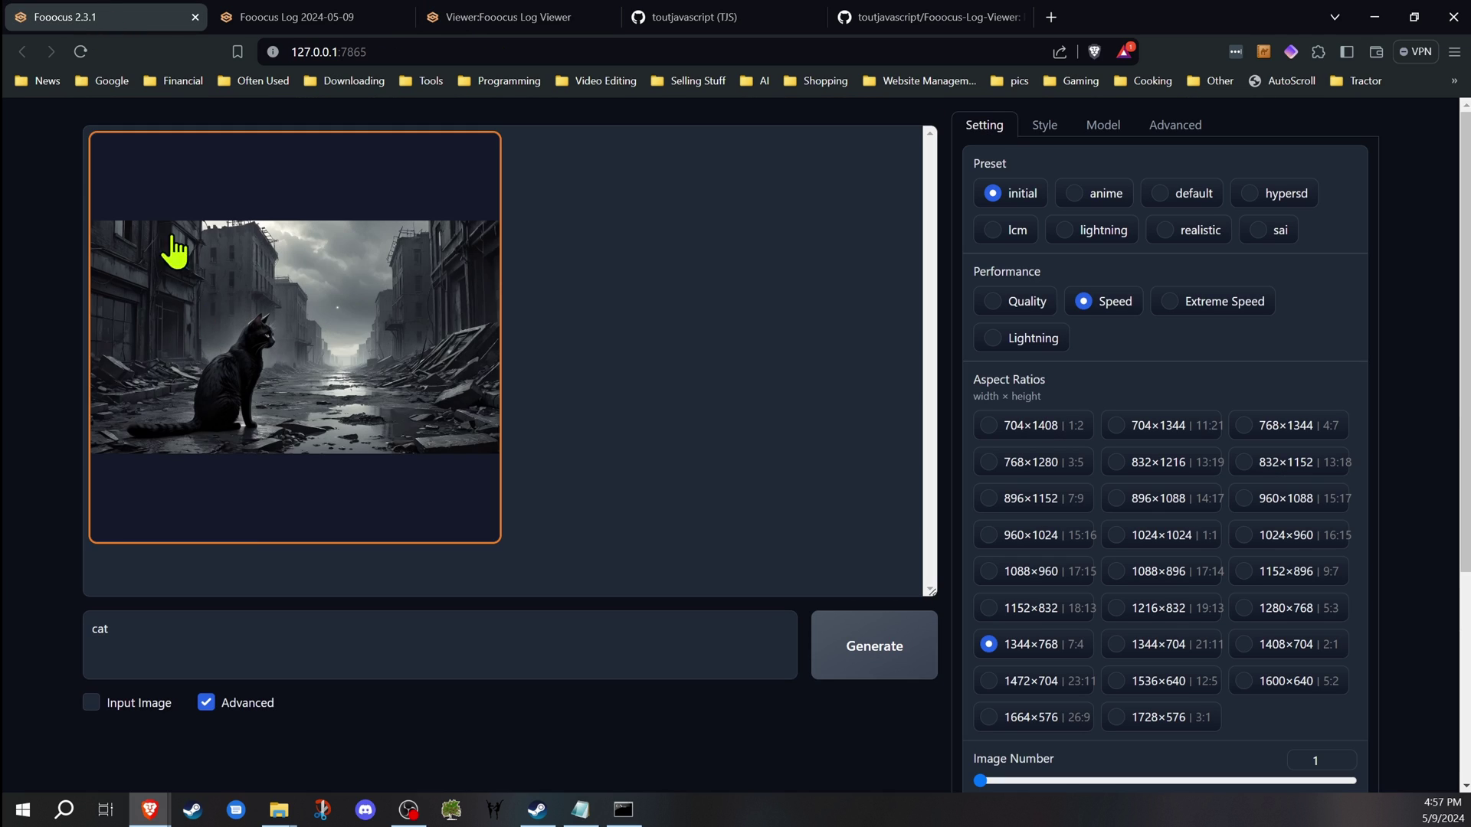
{"action": "right_click", "coordinate": [269, 629]}
{"action": "left_click", "coordinate": [364, 367]}
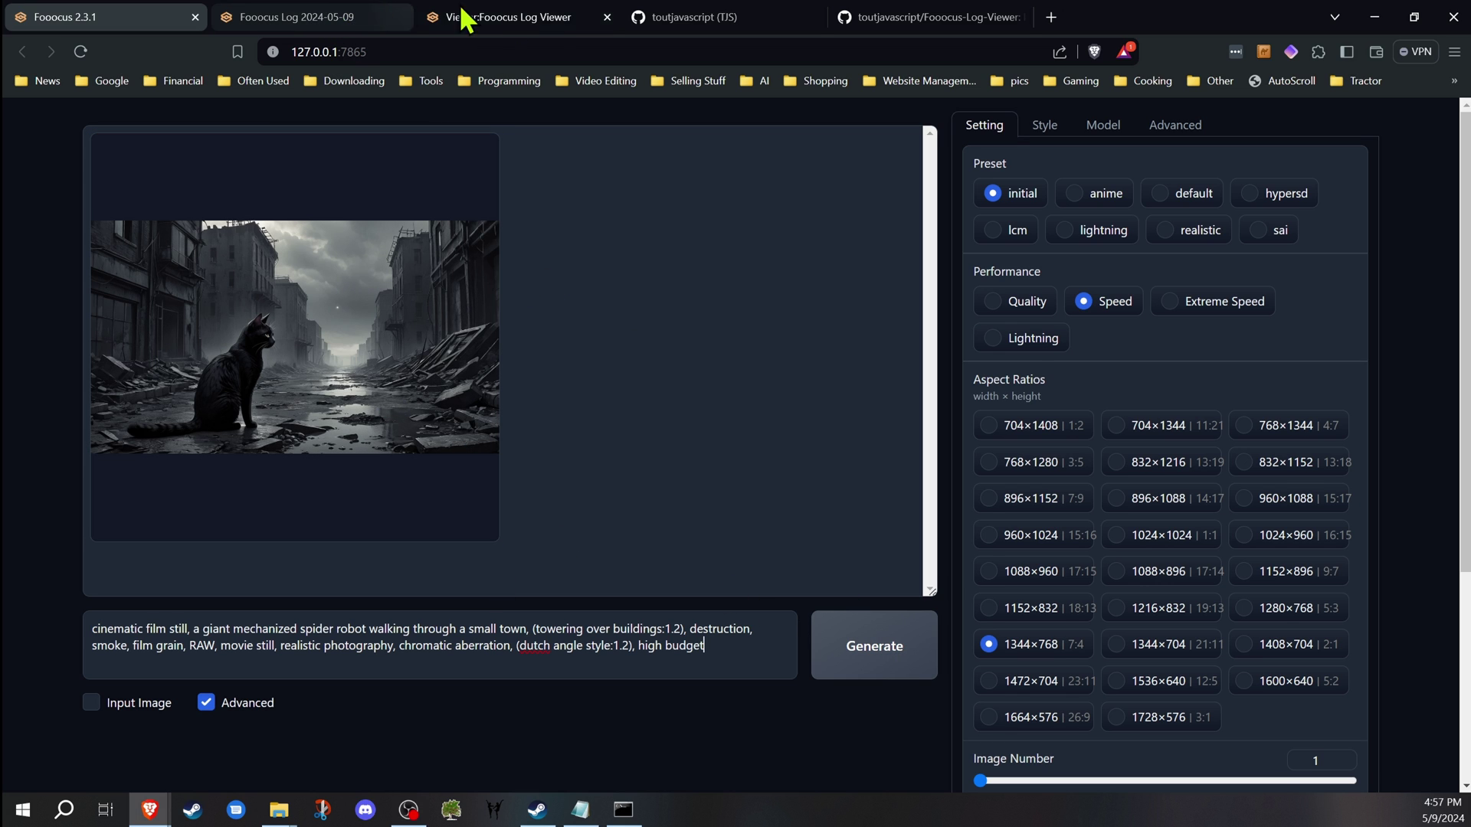
- Replace the prompt with the full copied metadata and load its parameters into Fooocus
{"action": "left_click", "coordinate": [511, 23]}
{"action": "mouse_move", "coordinate": [98, 604]}
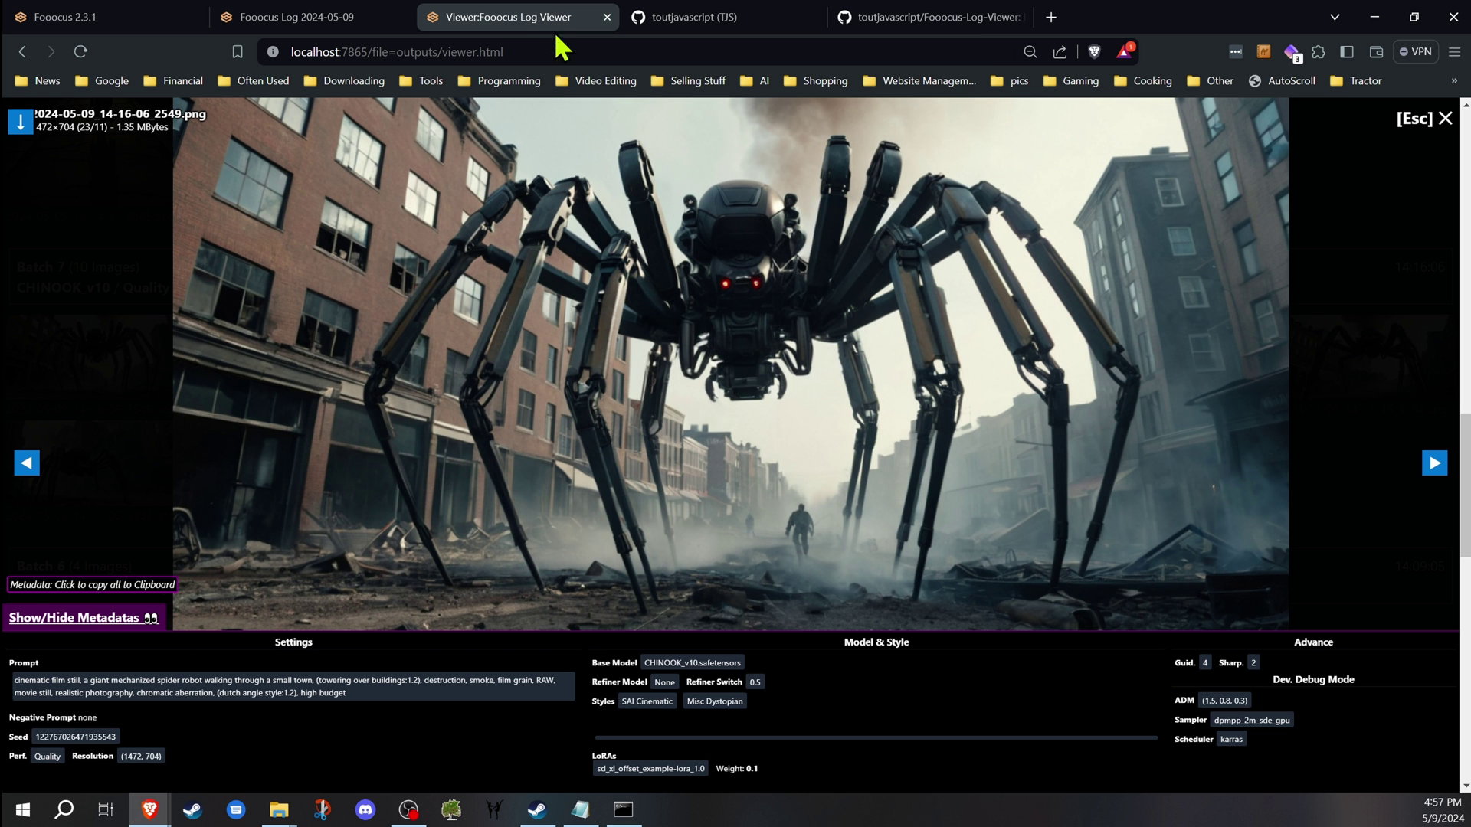
{"action": "left_click", "coordinate": [98, 586]}
{"action": "left_click", "coordinate": [145, 20]}
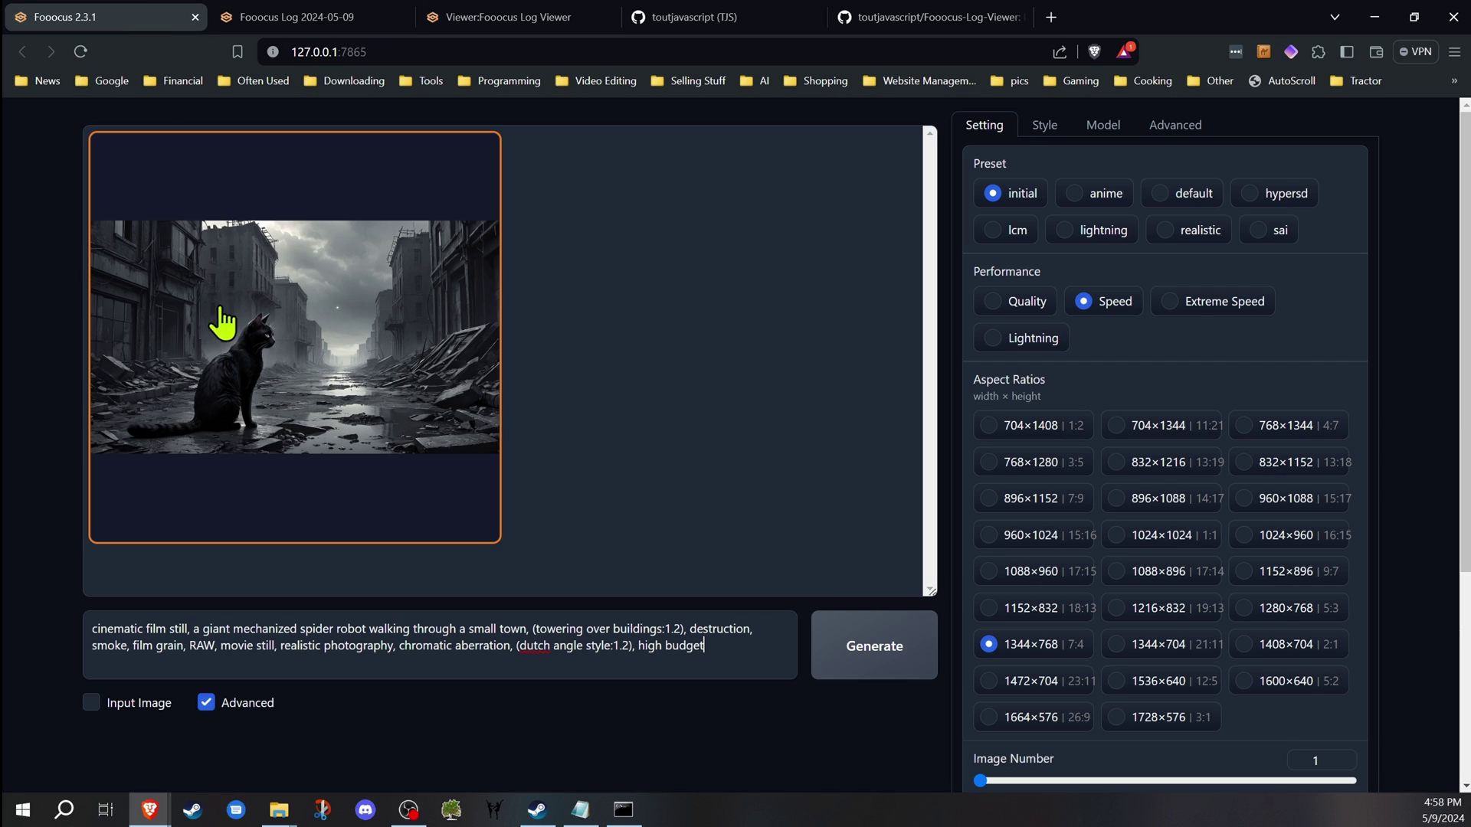
{"action": "triple_click", "coordinate": [306, 624]}
{"action": "right_click", "coordinate": [309, 631]}
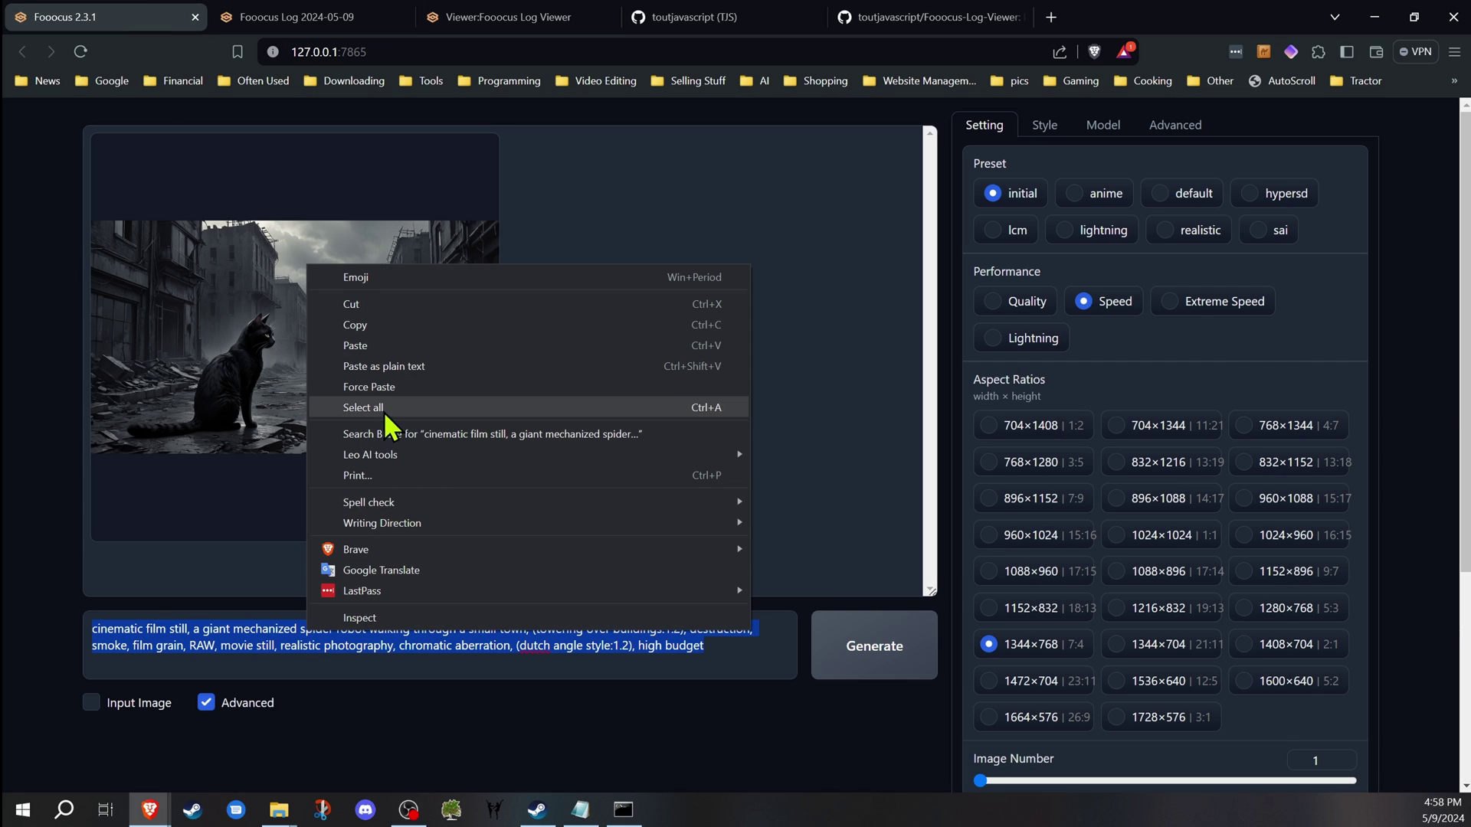
{"action": "left_click", "coordinate": [369, 365]}
{"action": "left_click", "coordinate": [886, 657]}
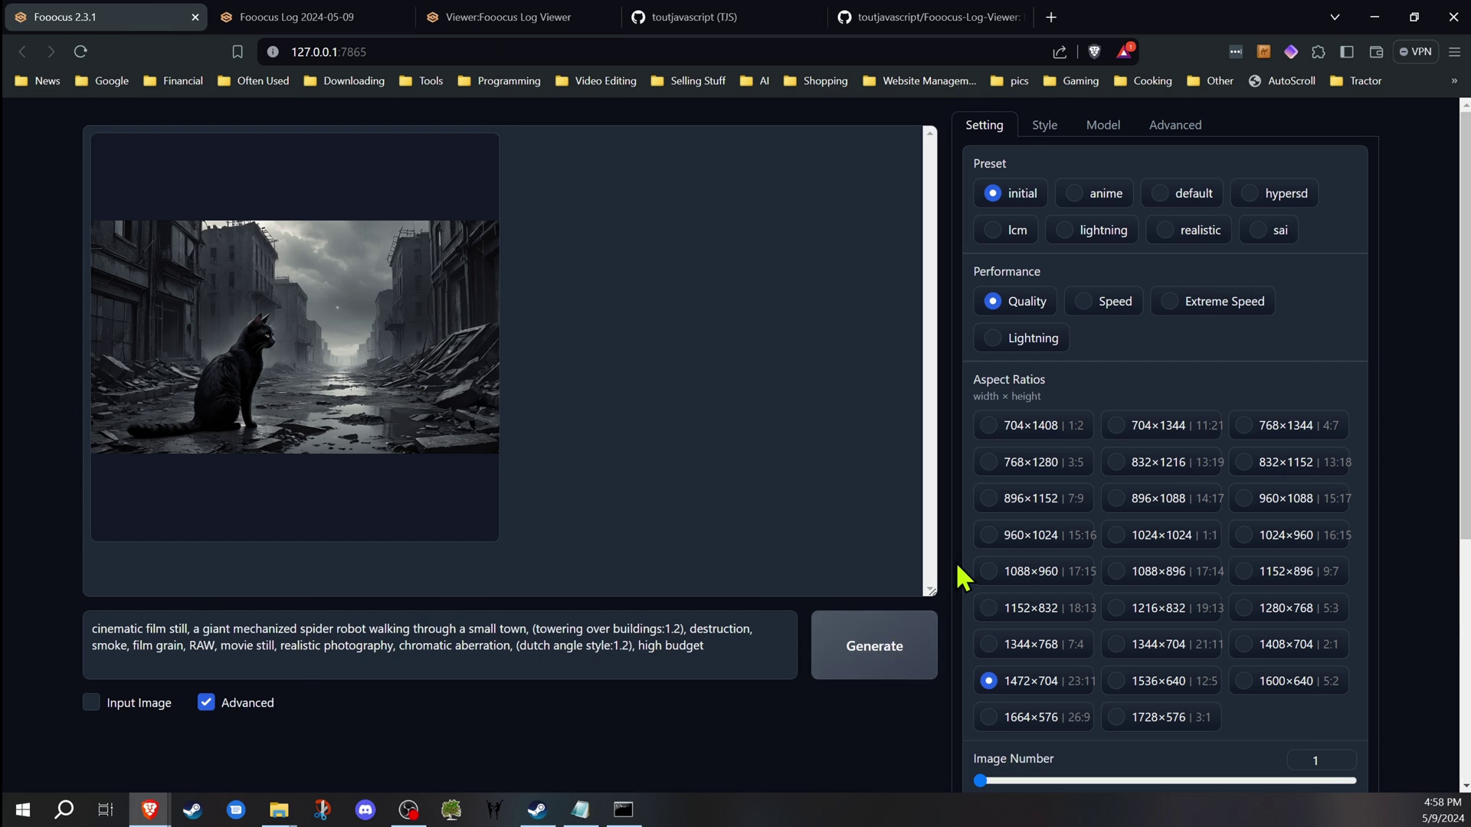
{"action": "left_click", "coordinate": [489, 23]}
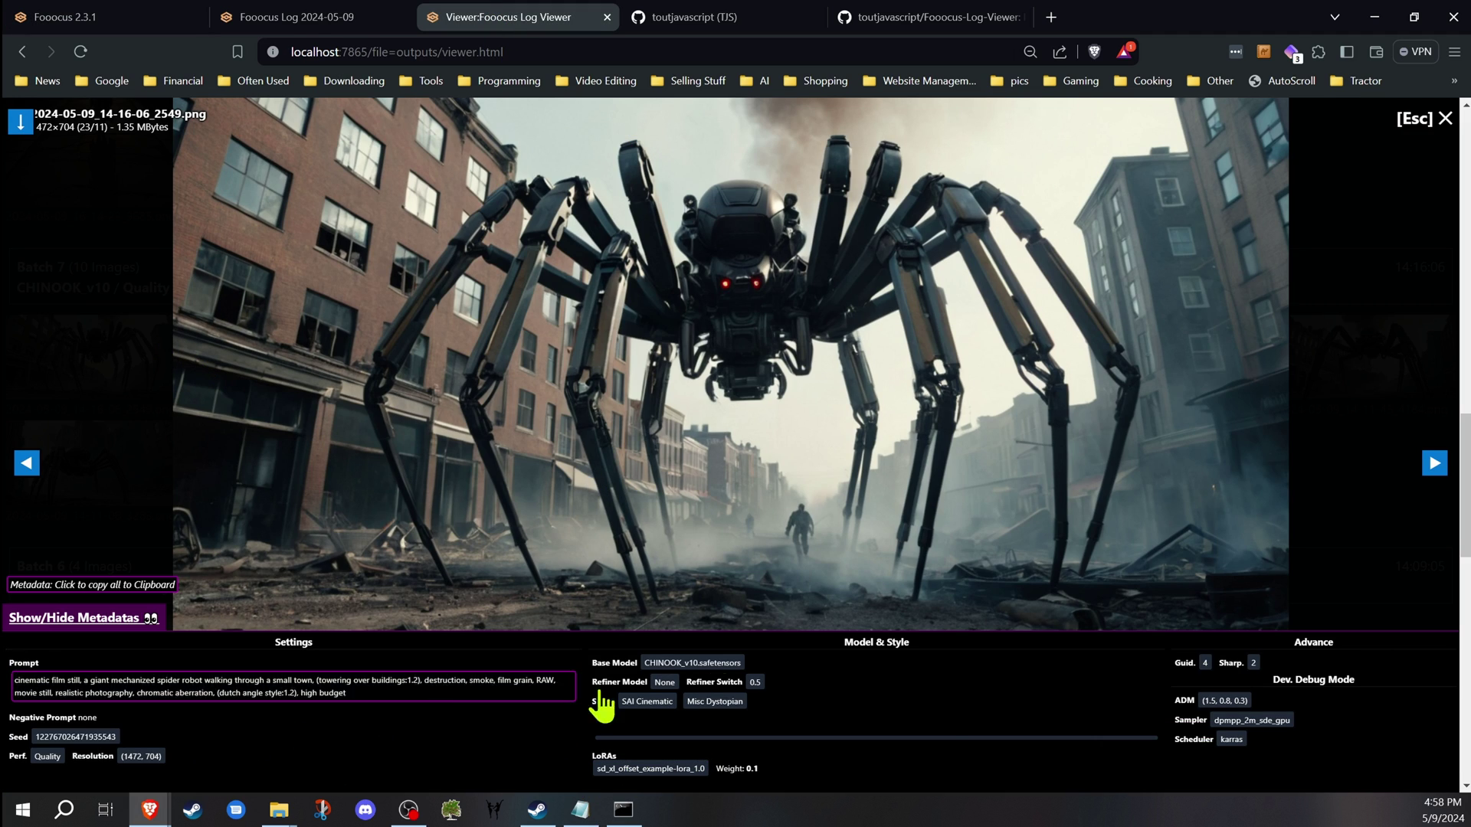
- Close the enlarged view and browse the Batch 4 swamp creature images
{"action": "left_click", "coordinate": [1444, 120]}
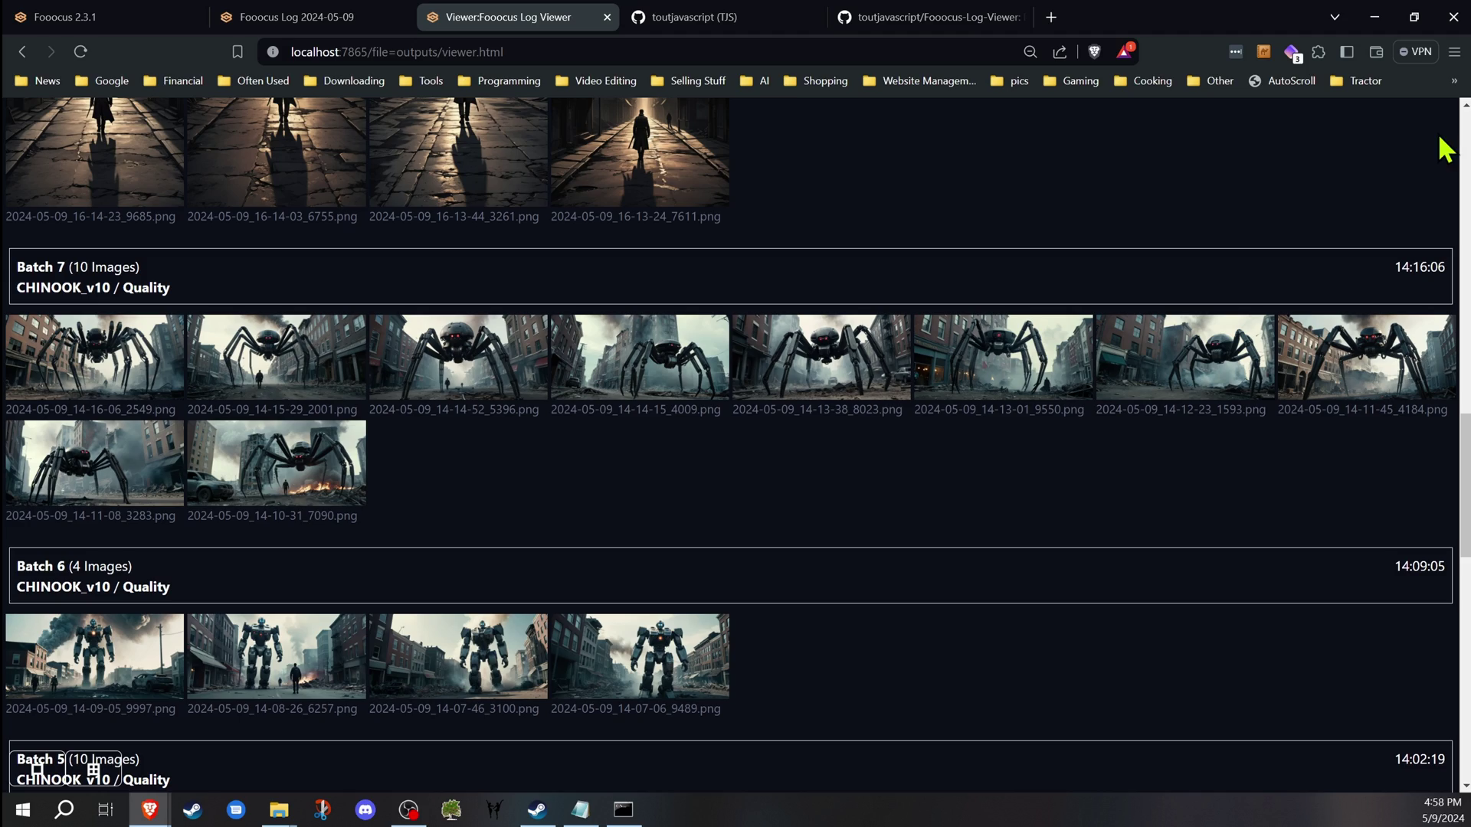
{"action": "scroll", "coordinate": [548, 450], "scroll_direction": "down", "scroll_amount": 3}
{"action": "scroll", "coordinate": [548, 449], "scroll_direction": "down", "scroll_amount": 2}
{"action": "scroll", "coordinate": [552, 440], "scroll_direction": "down", "scroll_amount": 3}
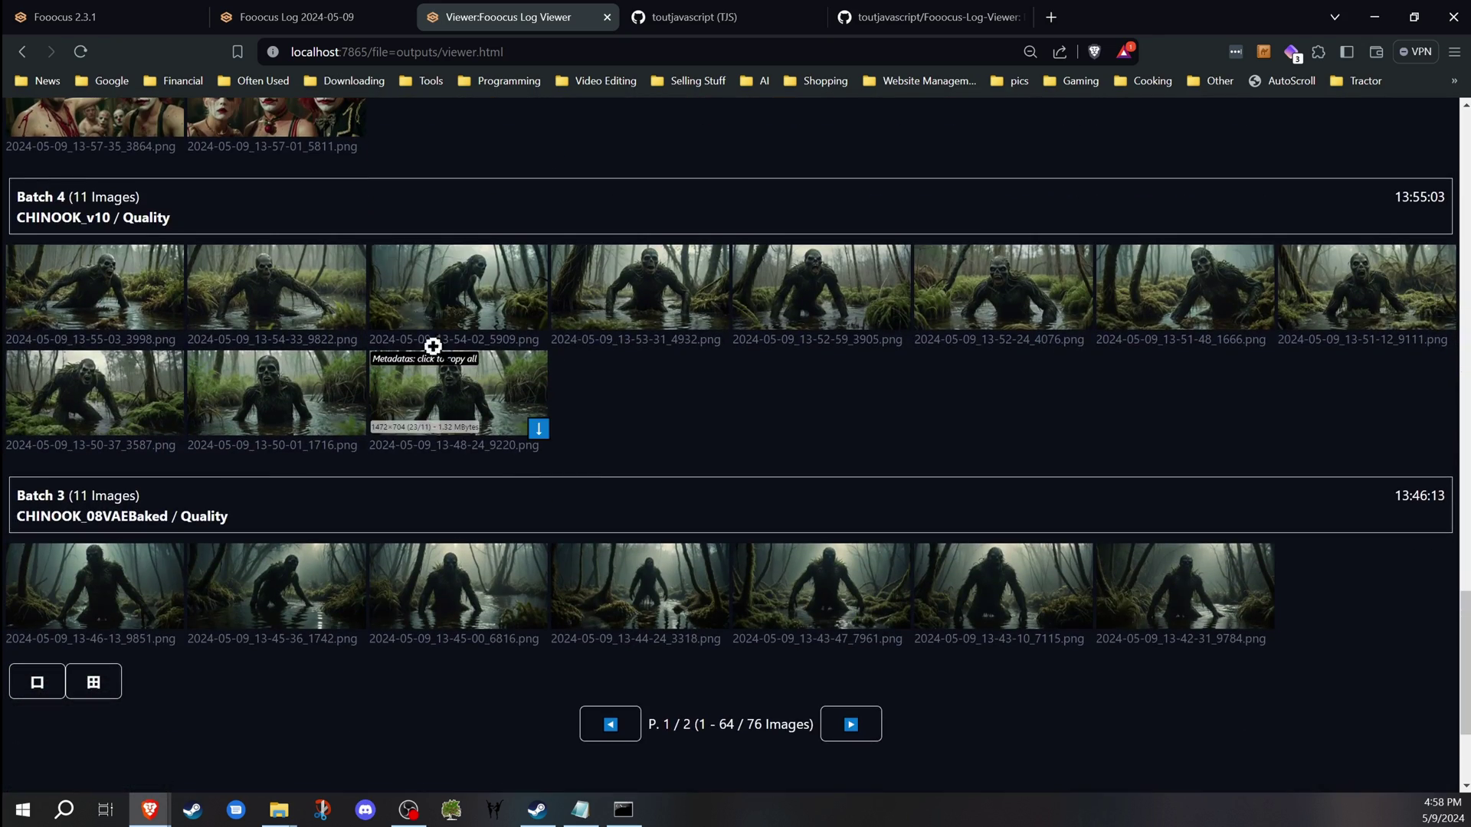
{"action": "left_click", "coordinate": [253, 282]}
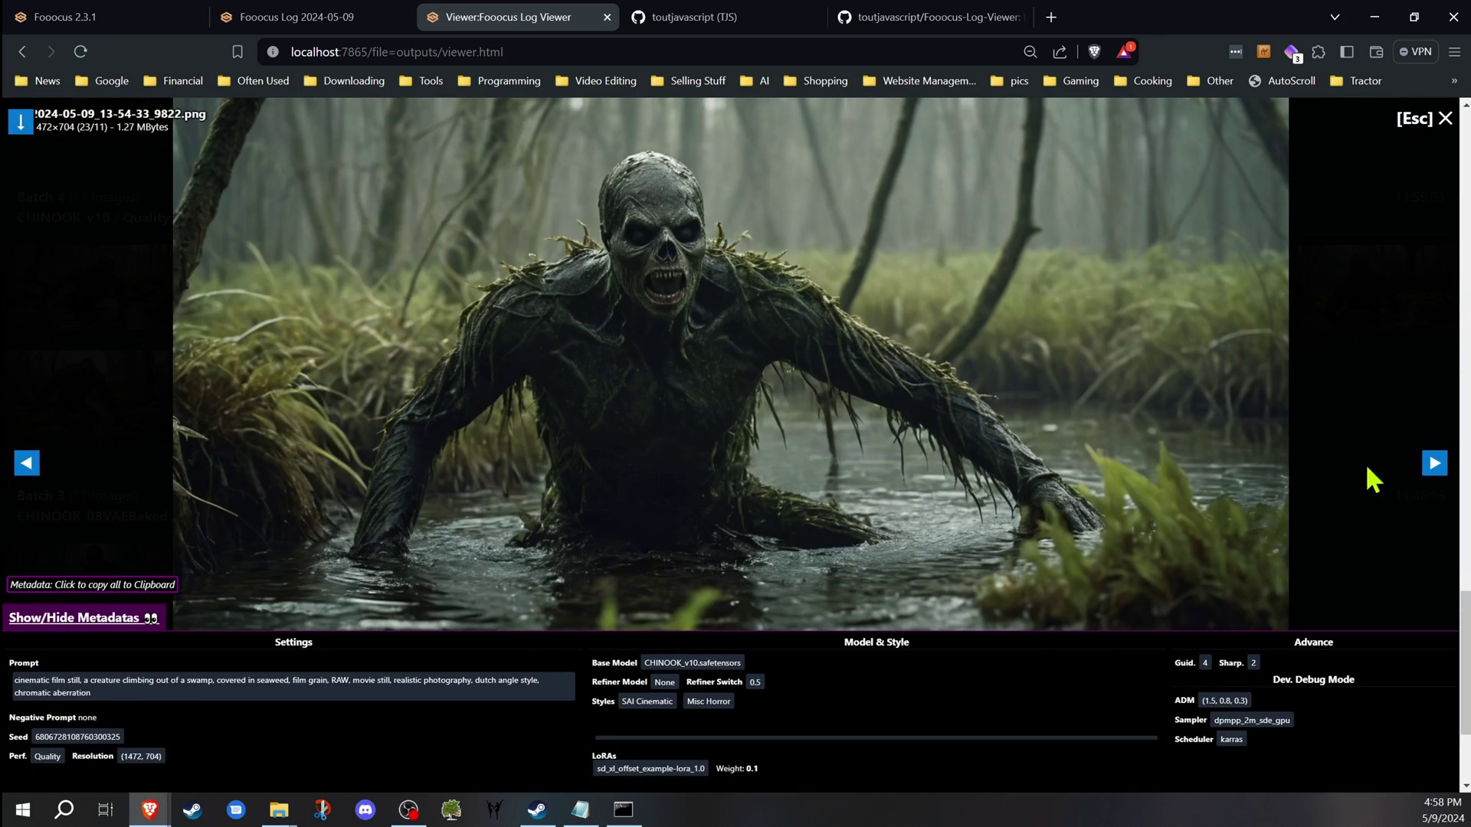
{"action": "left_click", "coordinate": [1434, 463]}
{"action": "left_click", "coordinate": [1445, 120]}
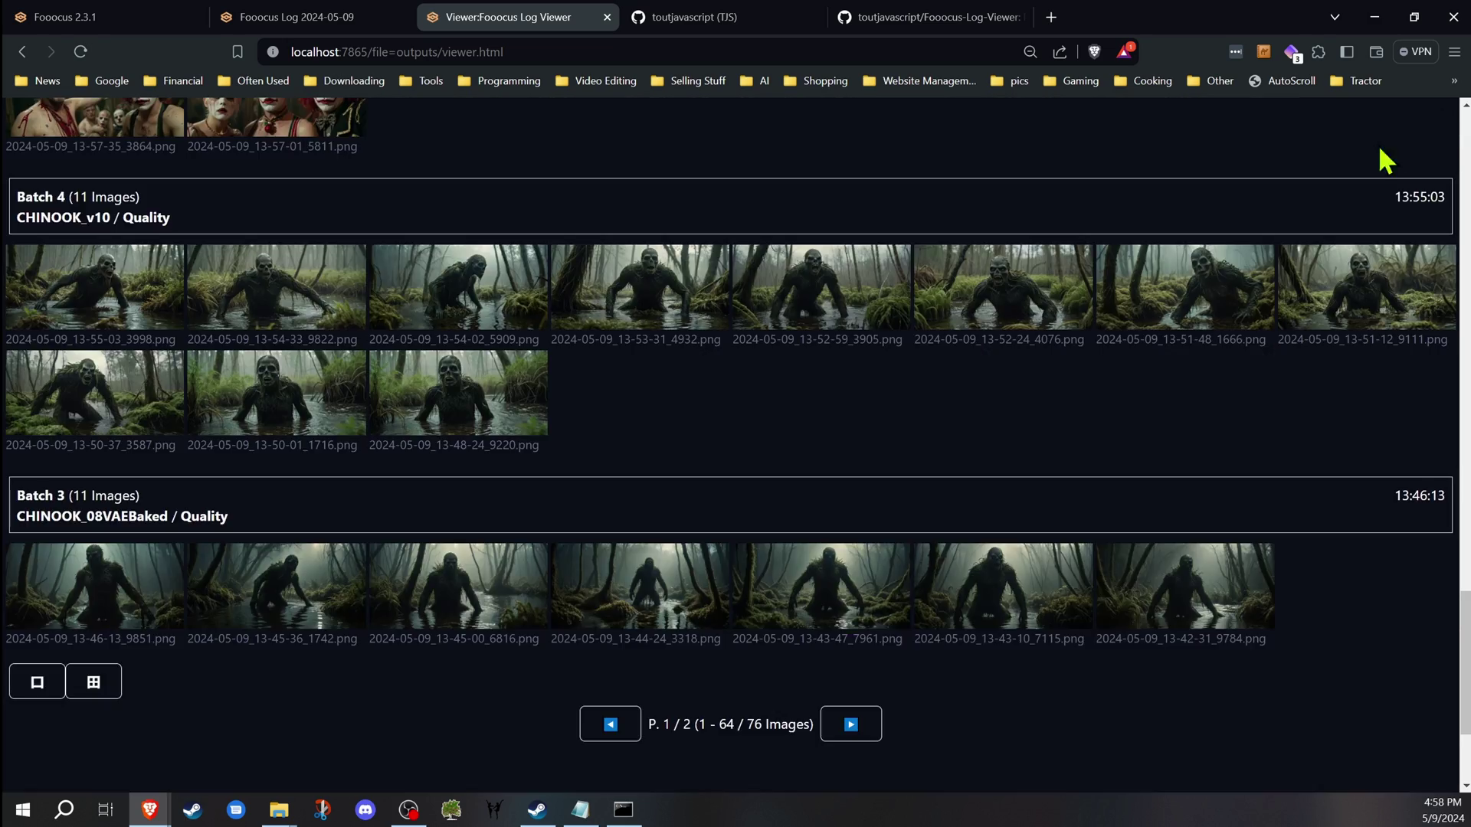
{"action": "scroll", "coordinate": [681, 369], "scroll_direction": "up", "scroll_amount": 3}
{"action": "scroll", "coordinate": [678, 369], "scroll_direction": "up", "scroll_amount": 3}
{"action": "scroll", "coordinate": [632, 322], "scroll_direction": "up", "scroll_amount": 5}
{"action": "scroll", "coordinate": [633, 296], "scroll_direction": "up", "scroll_amount": 5}
{"action": "scroll", "coordinate": [634, 295], "scroll_direction": "up", "scroll_amount": 5}
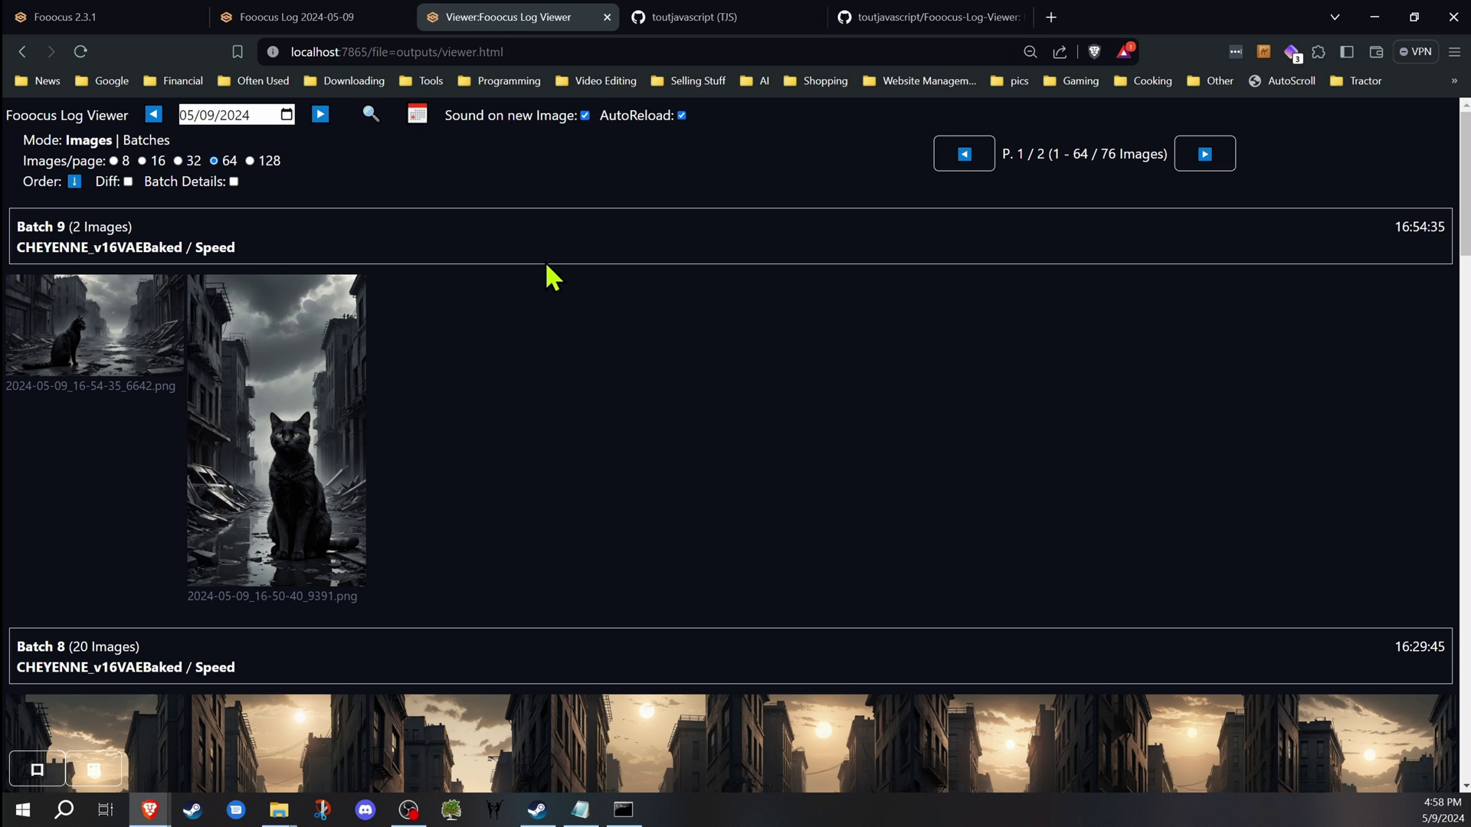
{"action": "scroll", "coordinate": [609, 316], "scroll_direction": "down", "scroll_amount": 3}
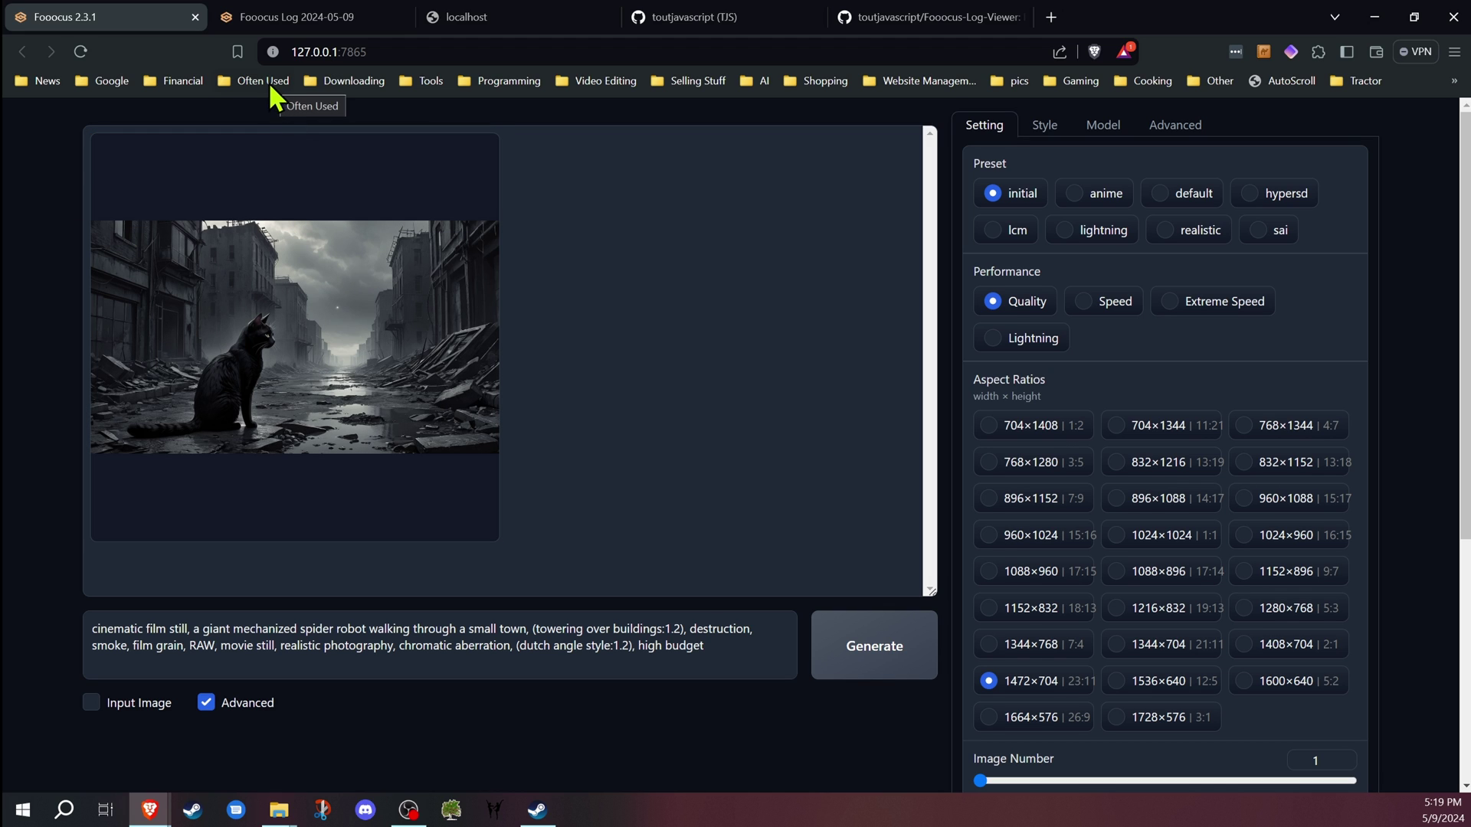
- Visit the repository author's profile, then return to the Fooocus-Log-Viewer README
{"action": "left_click", "coordinate": [890, 25]}
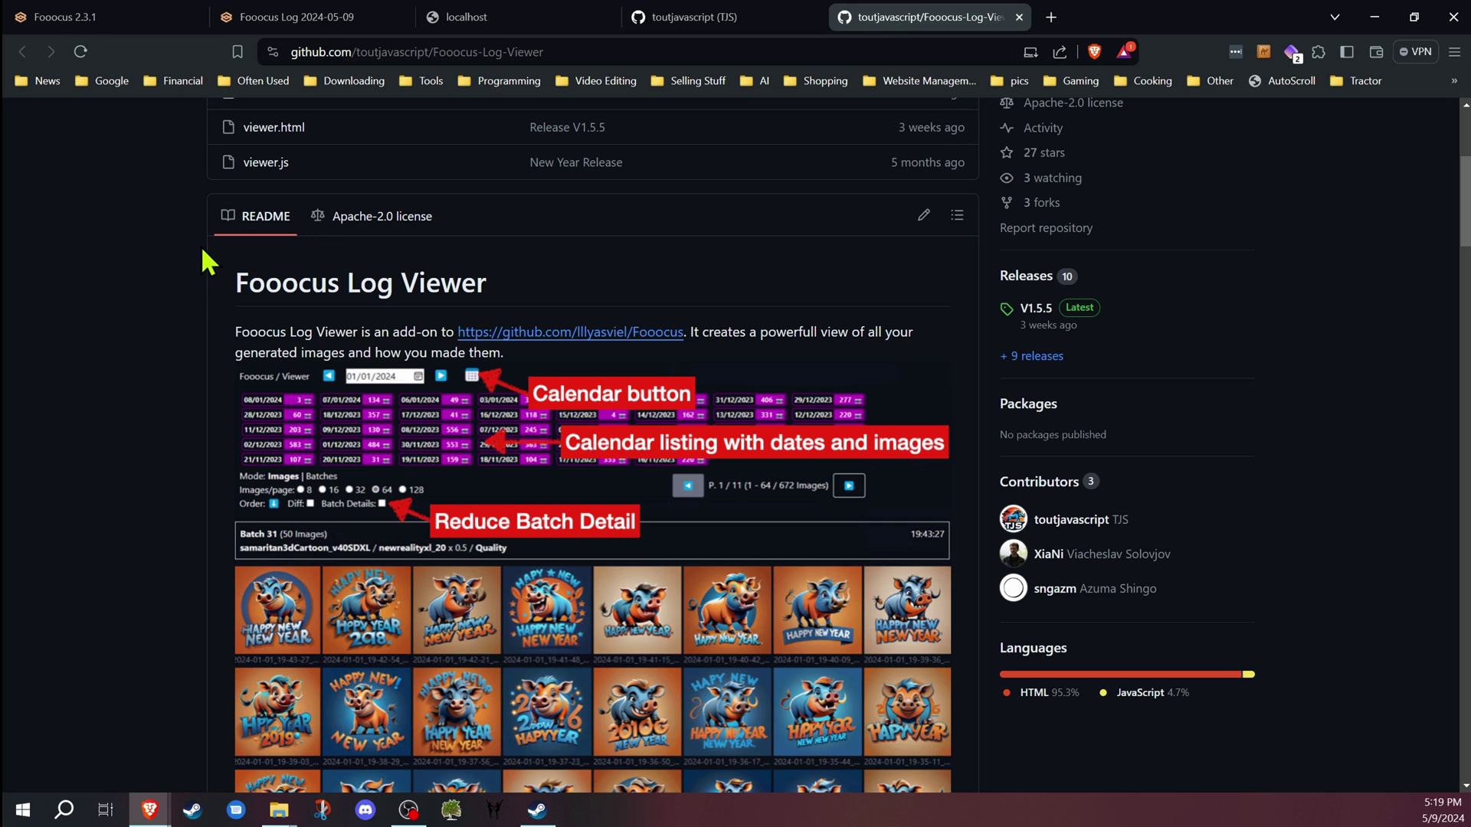
{"action": "left_click", "coordinate": [750, 20]}
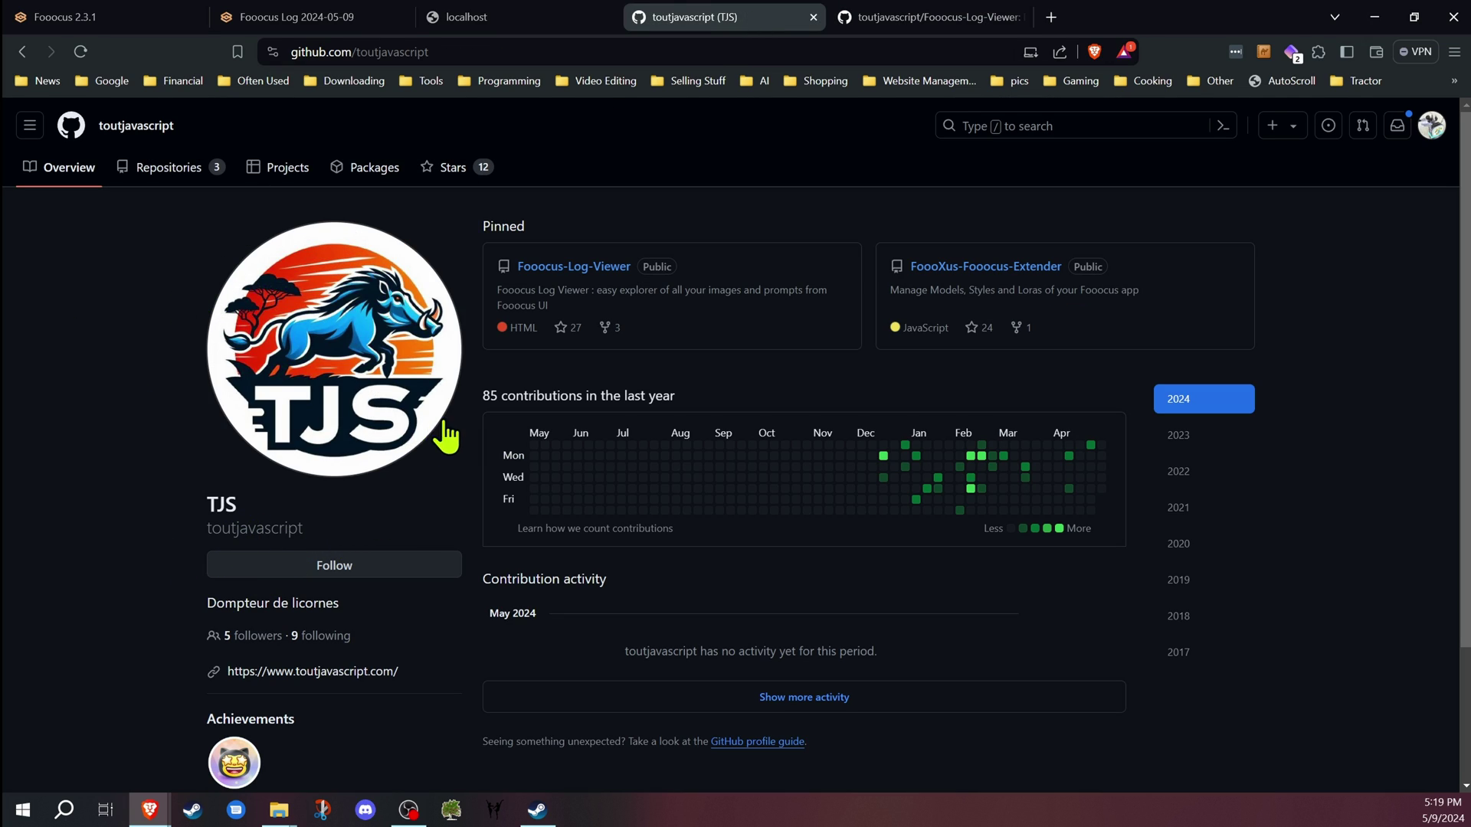
{"action": "left_click", "coordinate": [952, 17]}
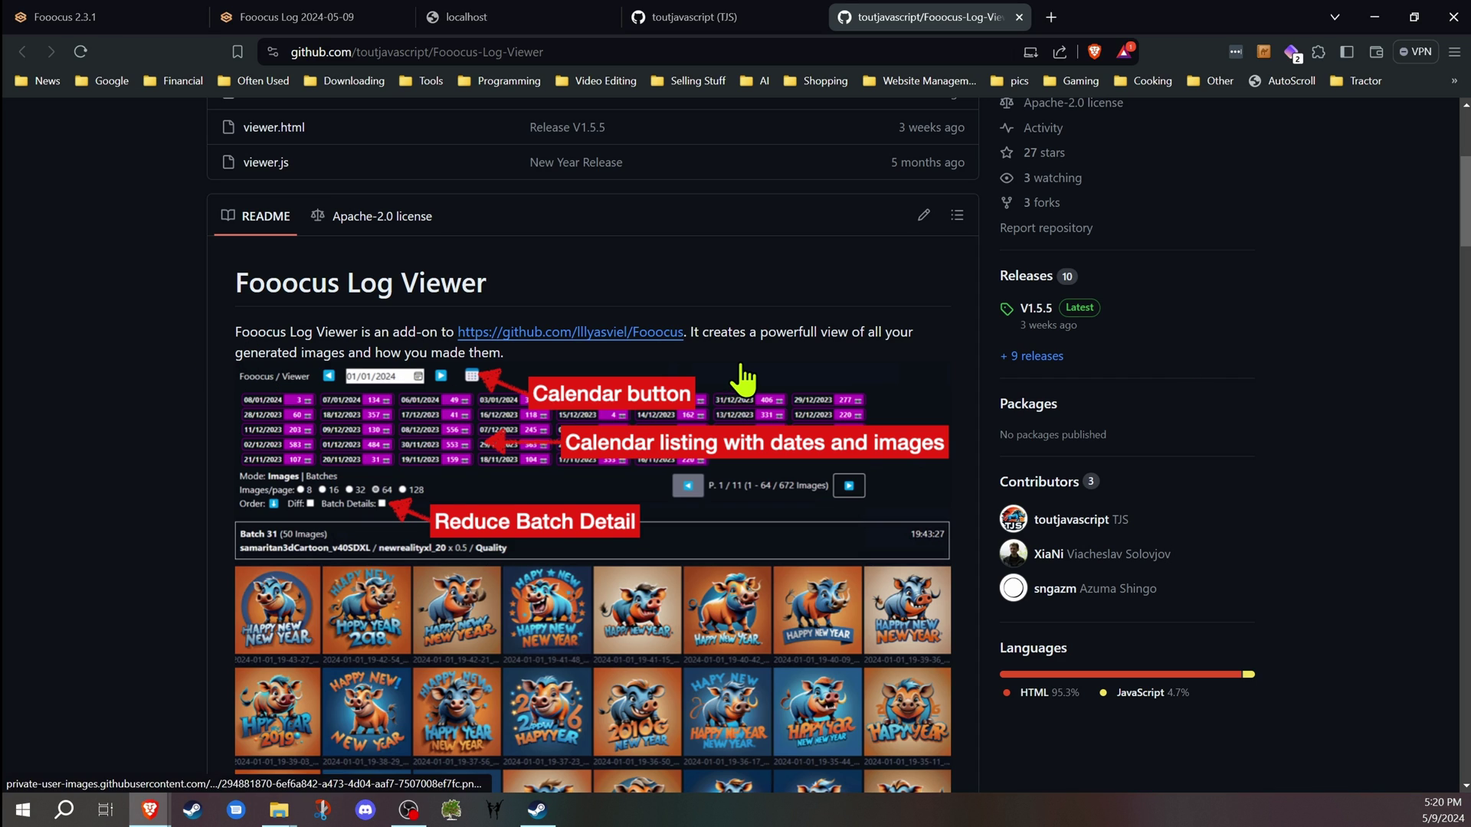
{"action": "scroll", "coordinate": [748, 380], "scroll_direction": "down", "scroll_amount": 1}
{"action": "scroll", "coordinate": [748, 379], "scroll_direction": "down", "scroll_amount": 4}
{"action": "scroll", "coordinate": [753, 405], "scroll_direction": "down", "scroll_amount": 2}
{"action": "scroll", "coordinate": [750, 404], "scroll_direction": "down", "scroll_amount": 2}
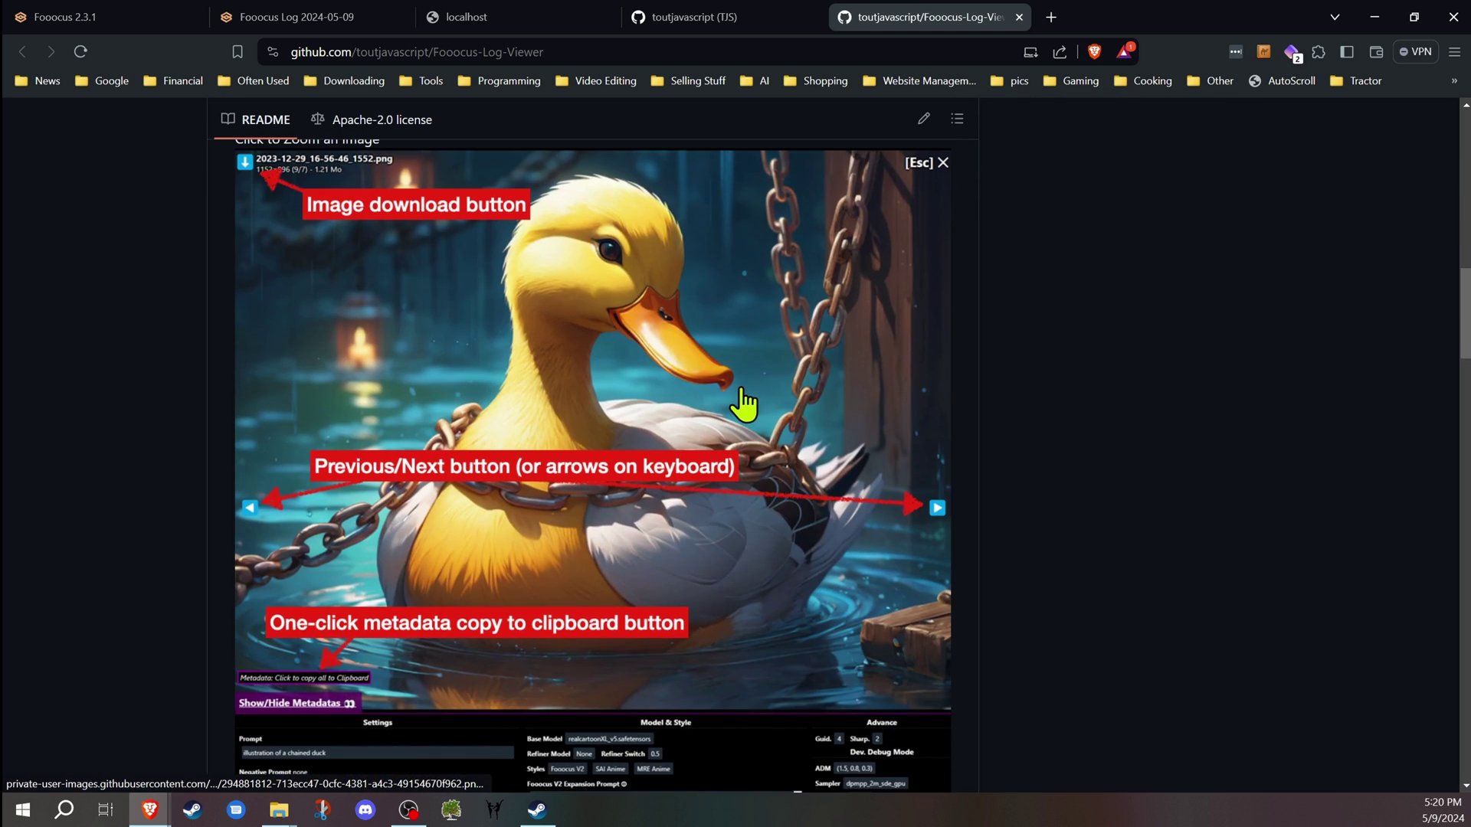
{"action": "scroll", "coordinate": [741, 398], "scroll_direction": "up", "scroll_amount": 8}
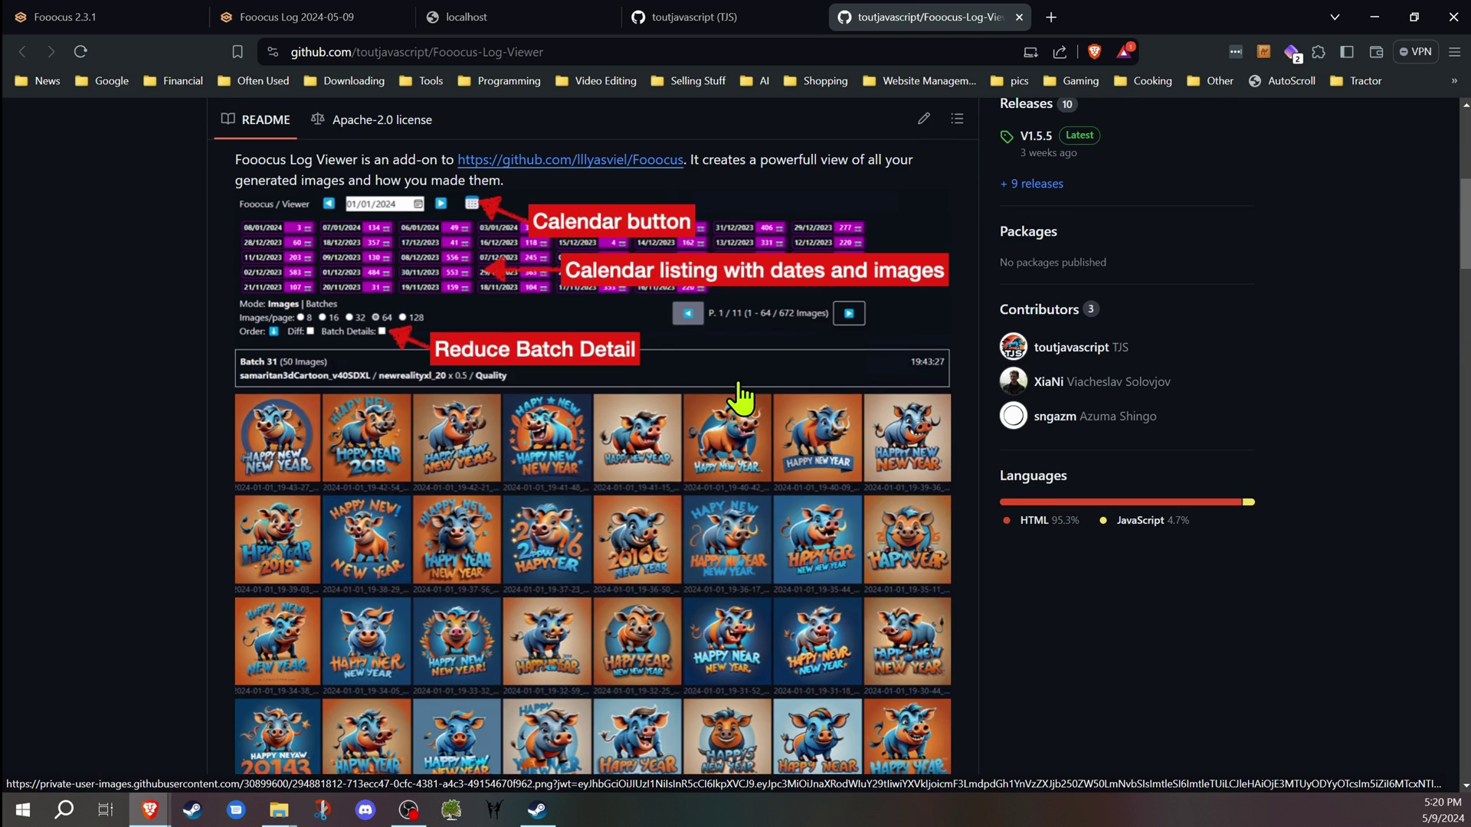
{"action": "scroll", "coordinate": [741, 398], "scroll_direction": "up", "scroll_amount": 2}
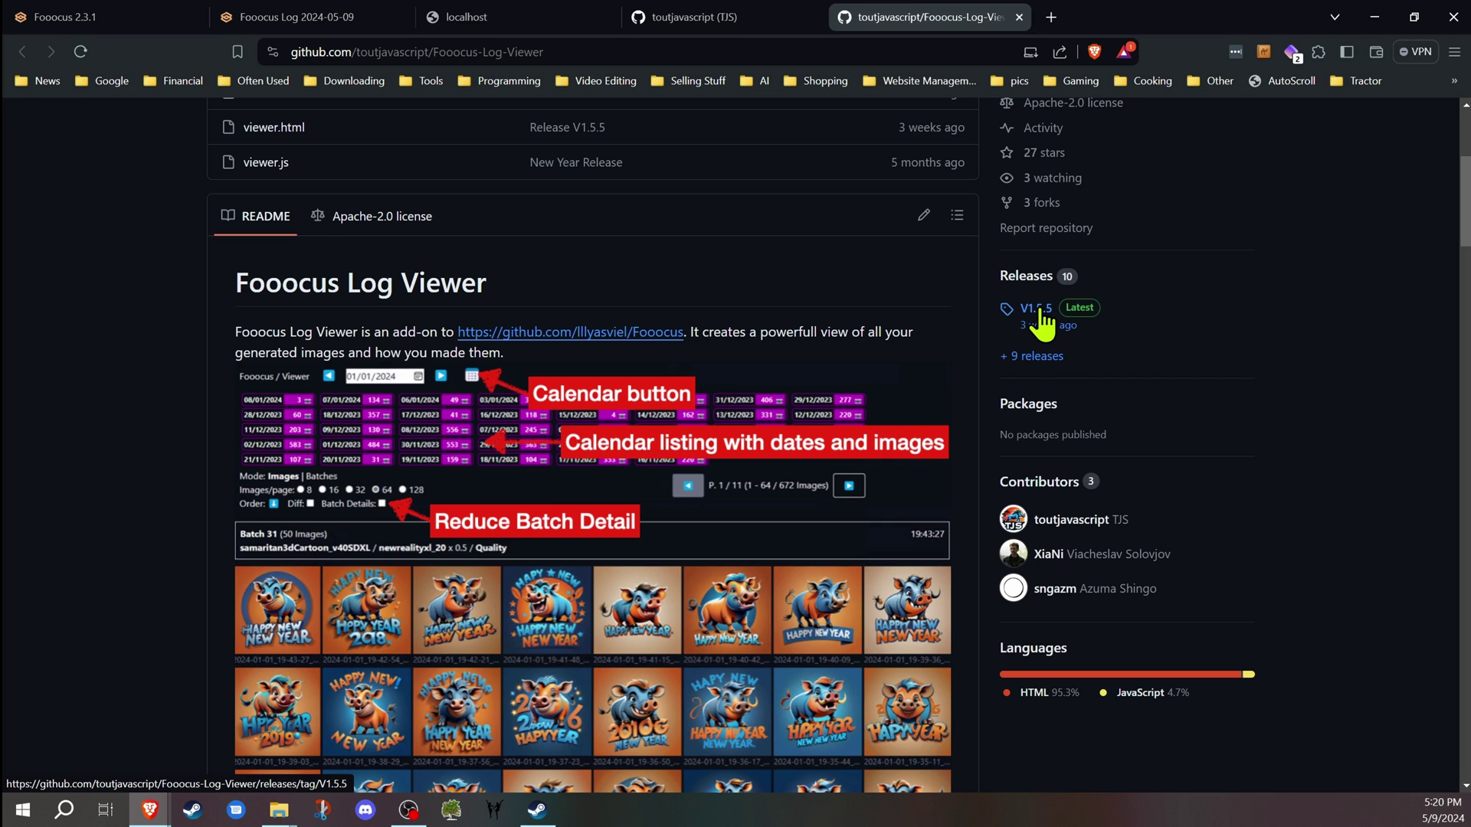
- Open the V1.5.5 release and save Fooocus-log-viewer-1.5.5.zip into the Fooocus tests folder
{"action": "right_click", "coordinate": [1042, 321]}
{"action": "left_click", "coordinate": [1072, 321]}
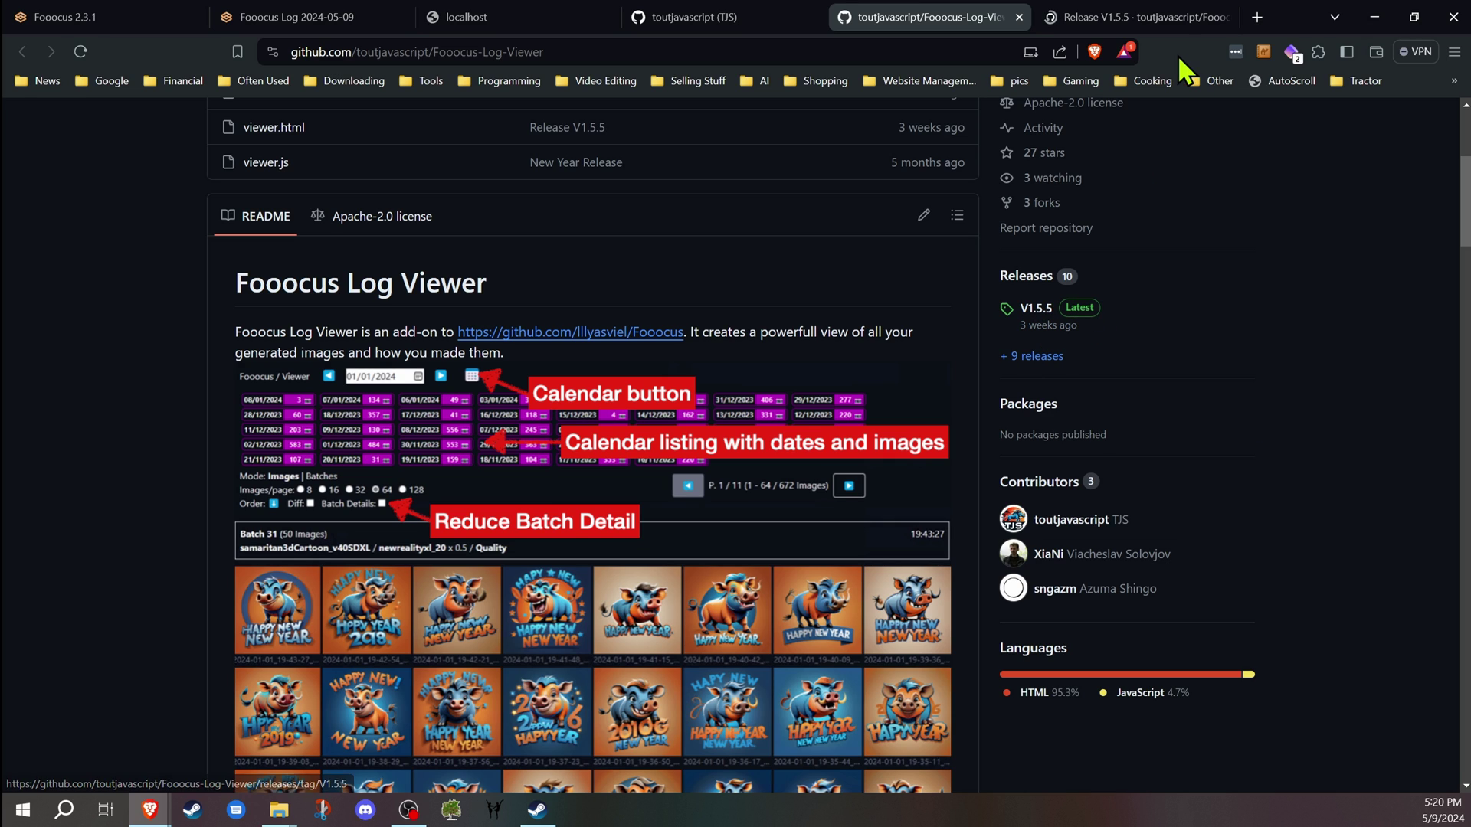
{"action": "left_click", "coordinate": [1137, 17]}
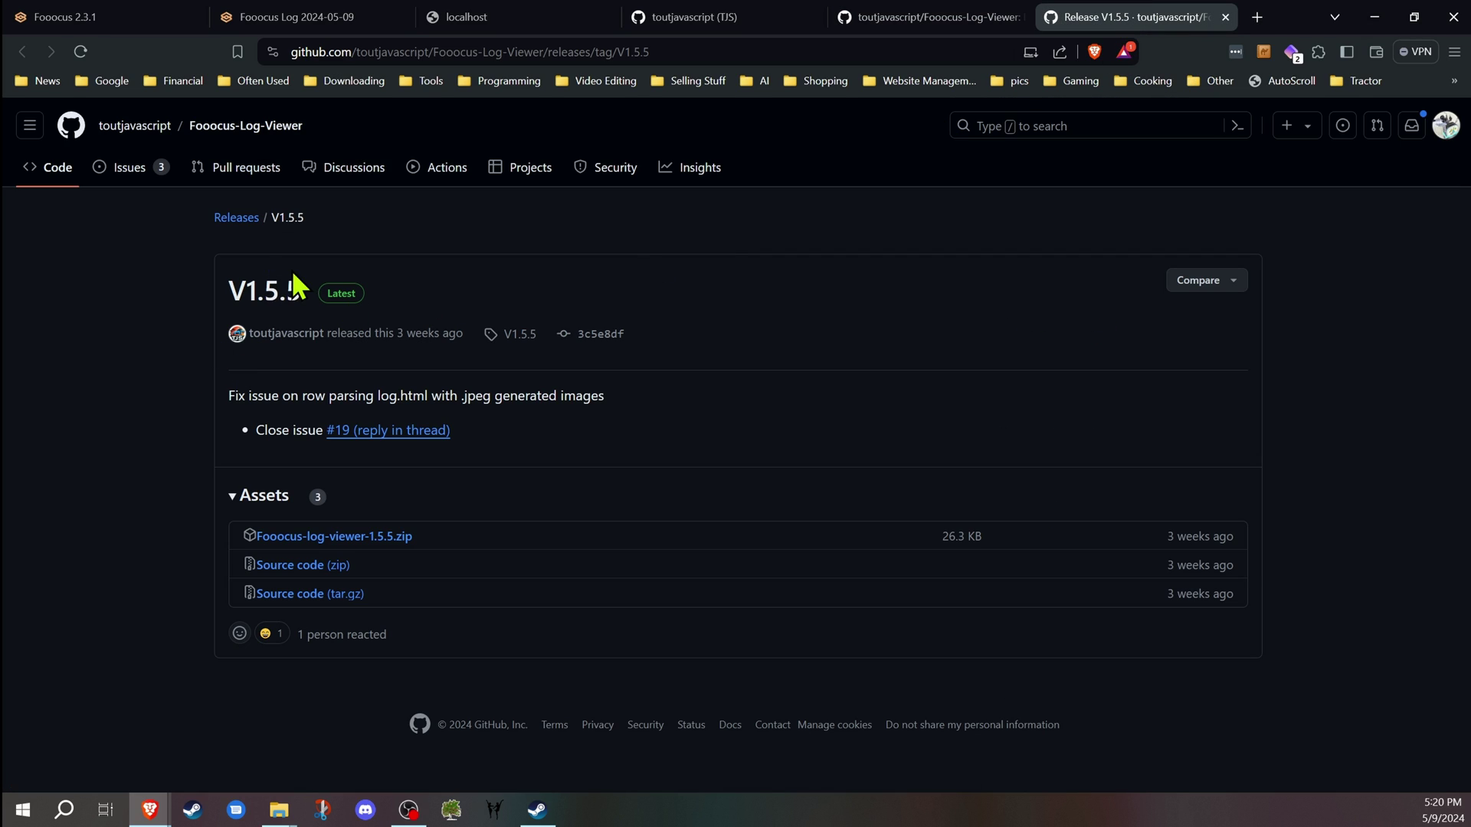
{"action": "left_click", "coordinate": [238, 217]}
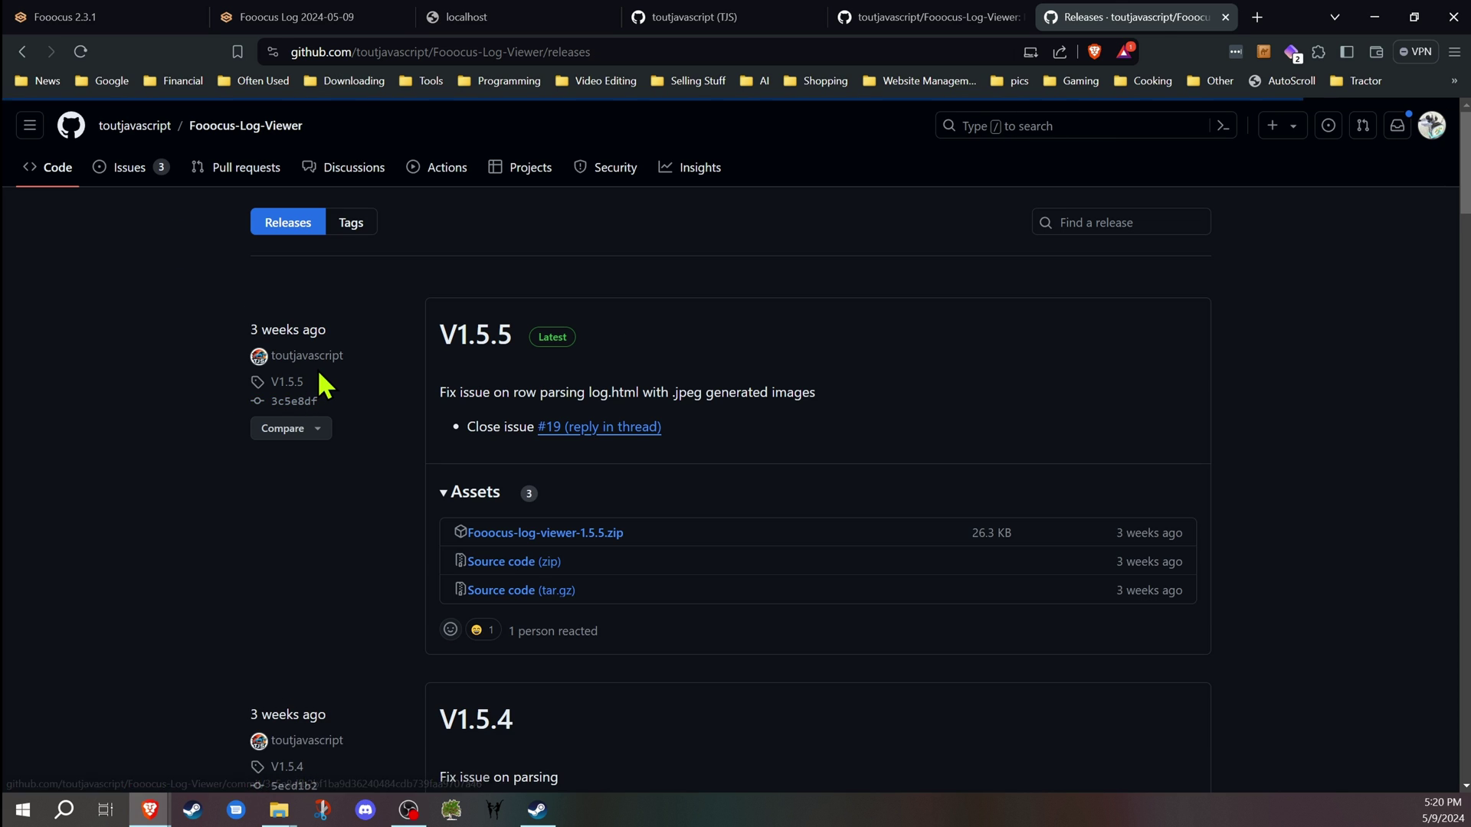
{"action": "scroll", "coordinate": [394, 421], "scroll_direction": "down", "scroll_amount": 2}
{"action": "scroll", "coordinate": [467, 633], "scroll_direction": "down", "scroll_amount": 3}
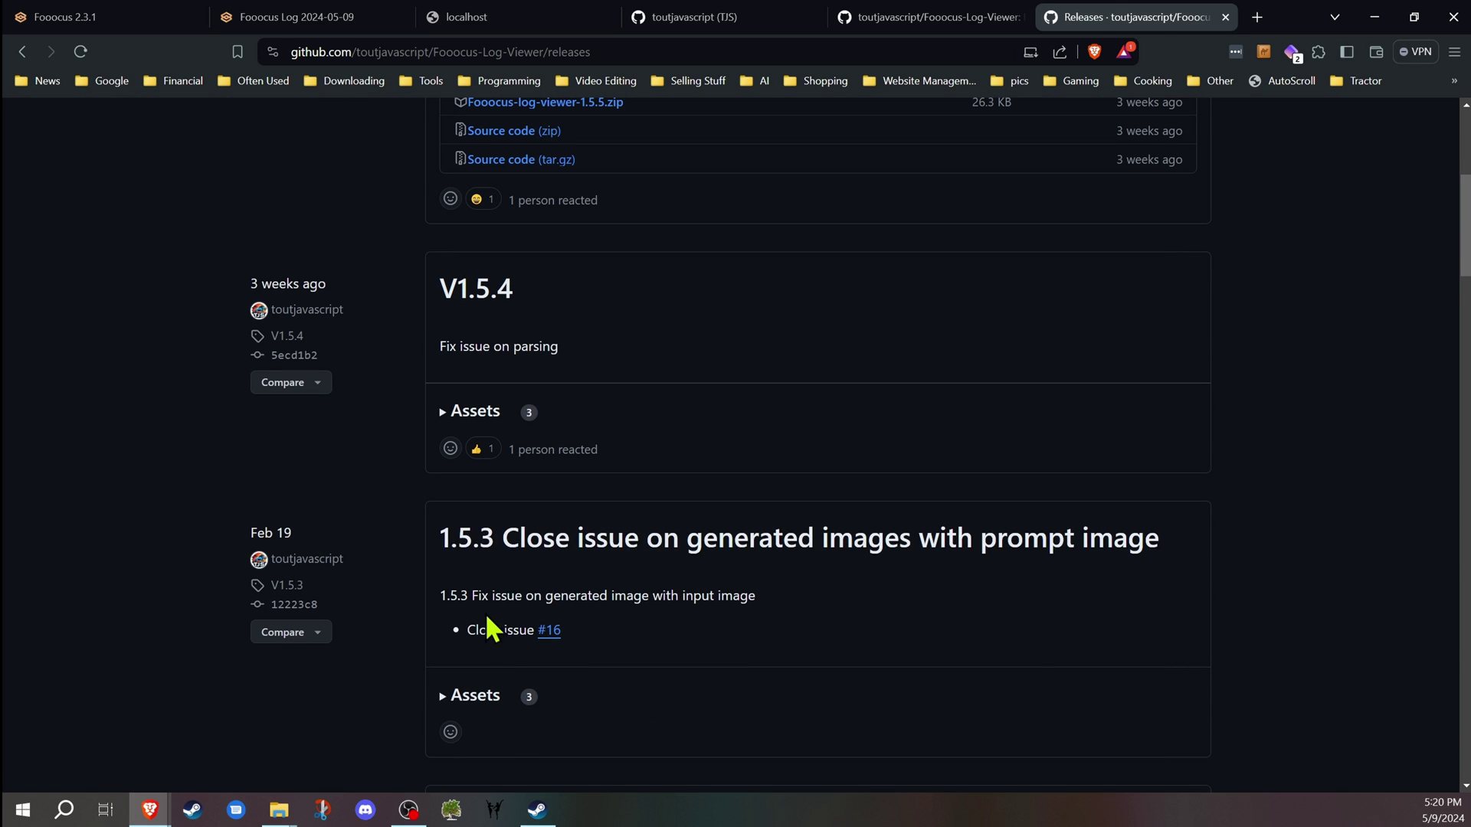
{"action": "scroll", "coordinate": [539, 429], "scroll_direction": "up", "scroll_amount": 2}
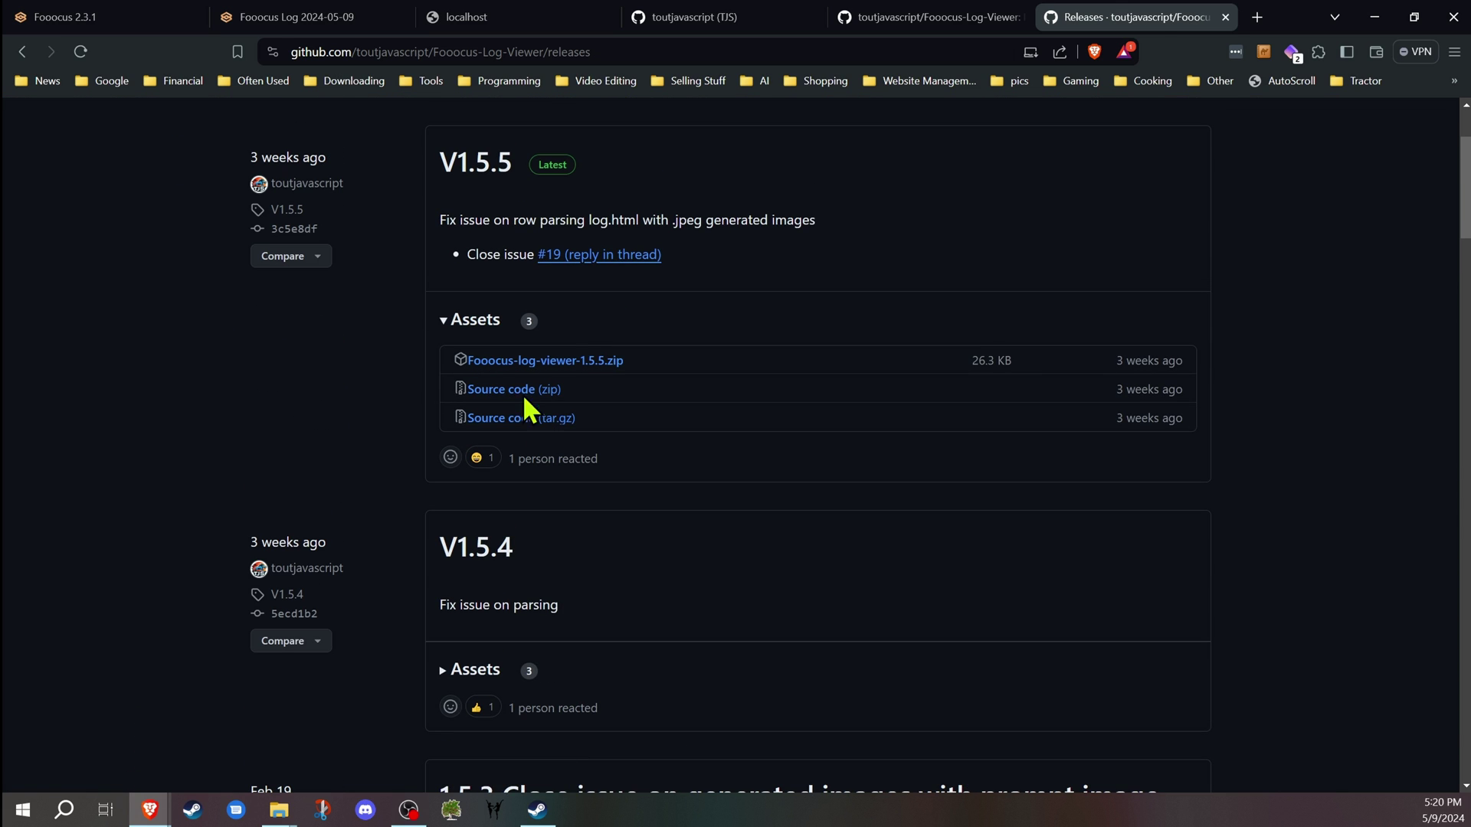
{"action": "left_click", "coordinate": [560, 365]}
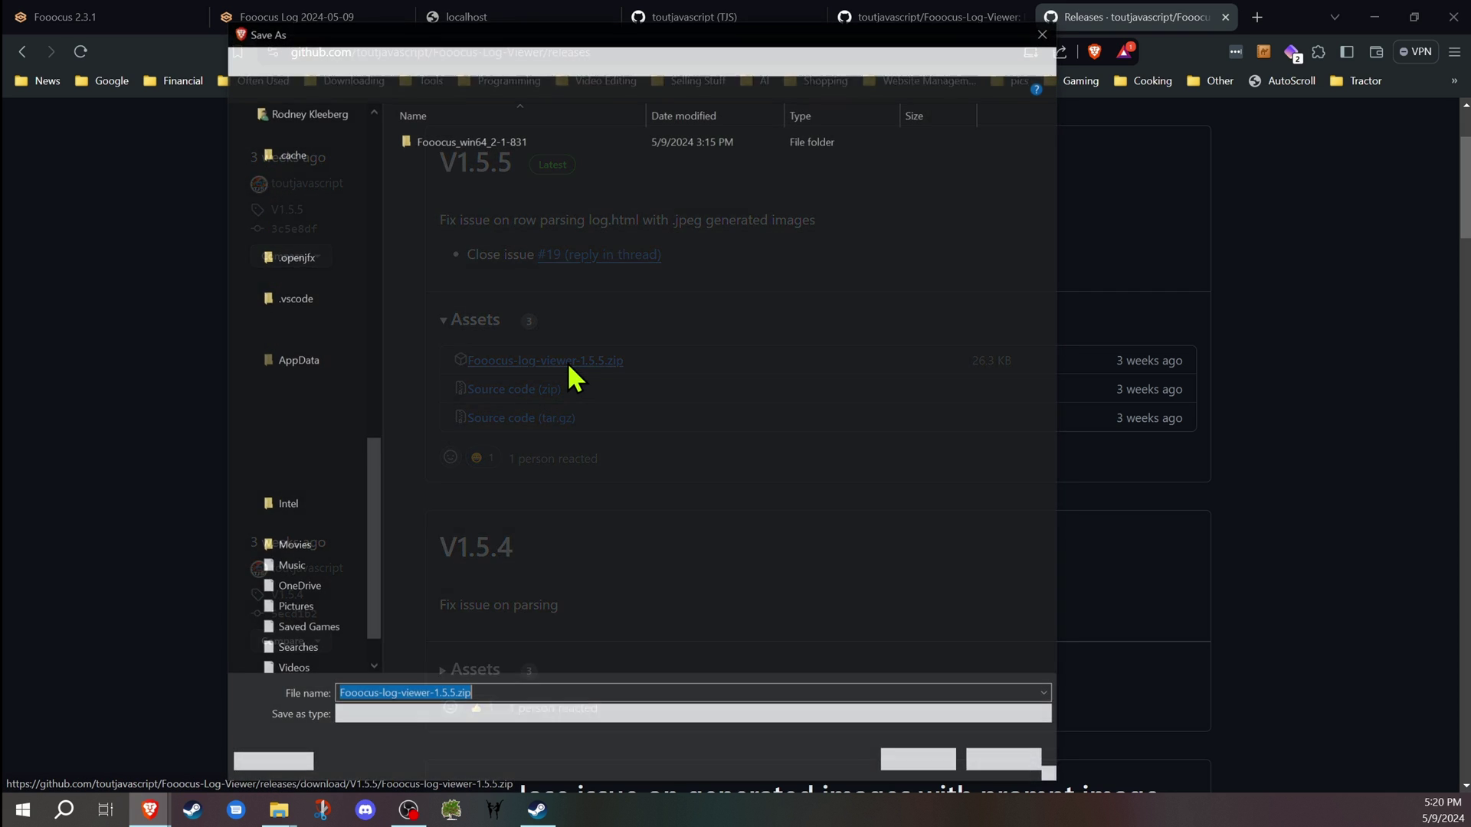
{"action": "left_click", "coordinate": [921, 758]}
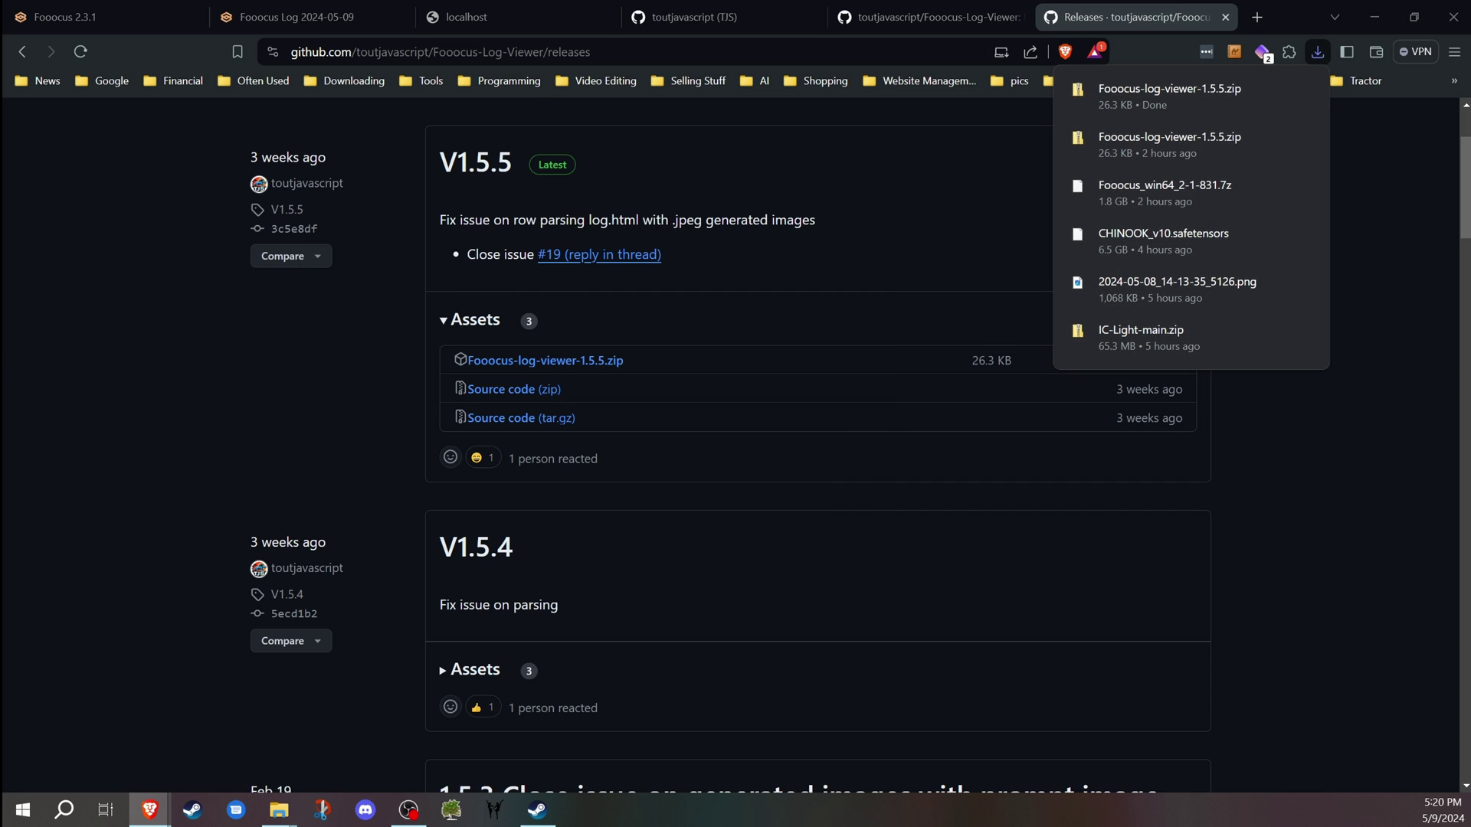
- Extract Fooocus-log-viewer-1.5.5.zip into a Fooocus-log-viewer-1.5.5 folder
{"action": "left_click", "coordinate": [278, 810]}
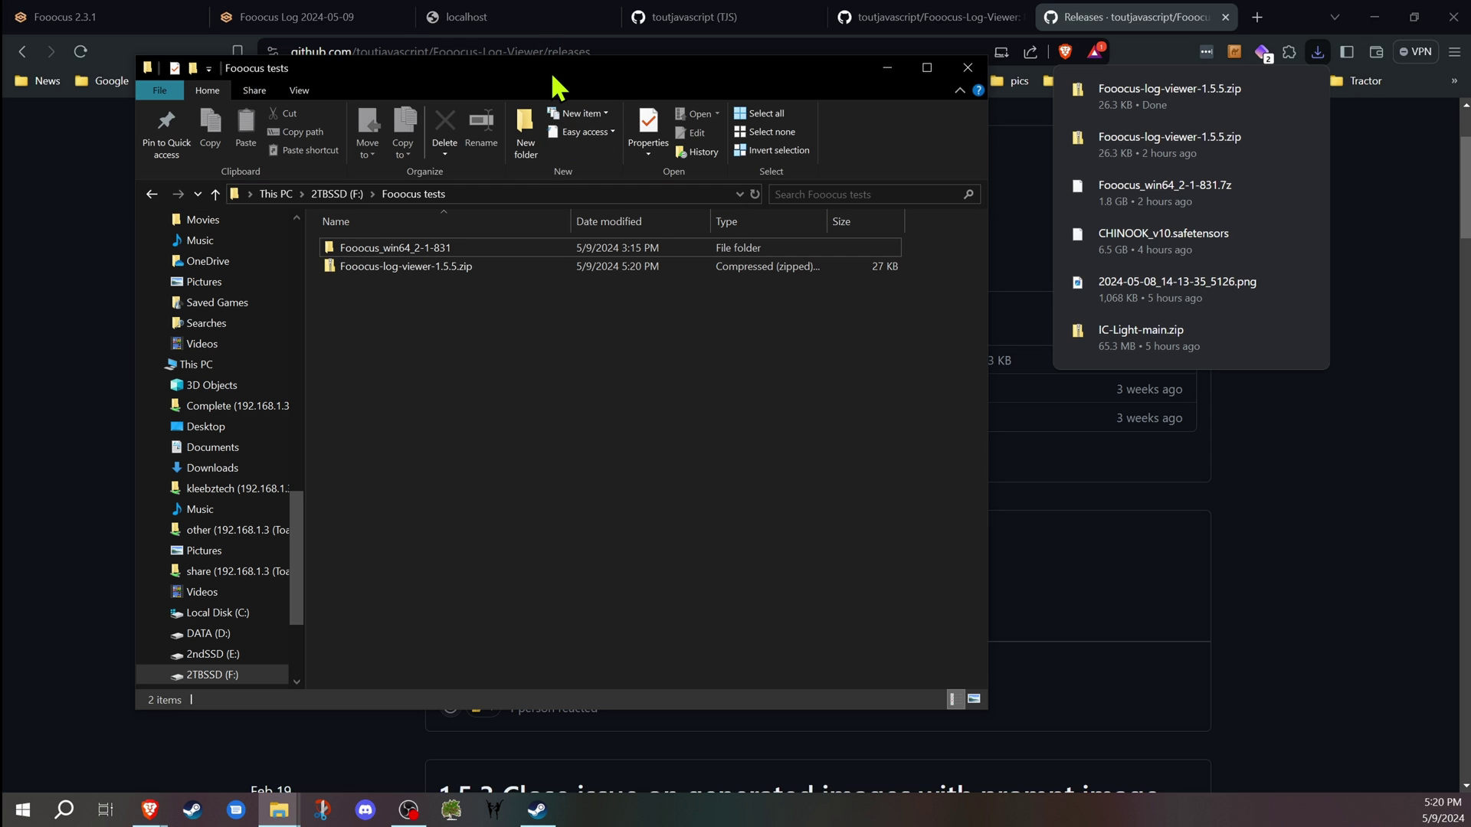
{"action": "left_click_drag", "start_coordinate": [563, 72], "coordinate": [711, 84]}
{"action": "left_click", "coordinate": [564, 276]}
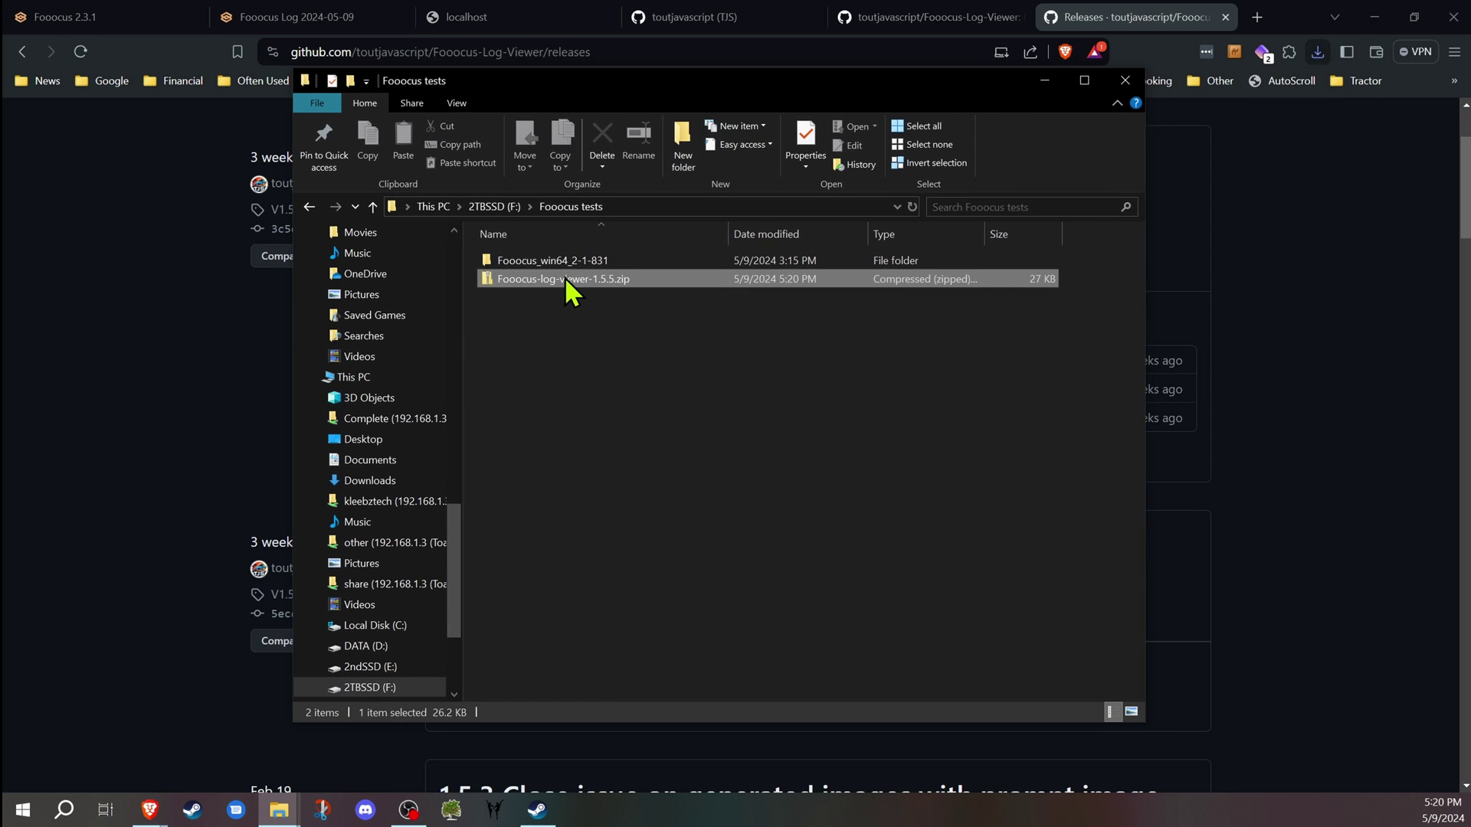
{"action": "right_click", "coordinate": [564, 276]}
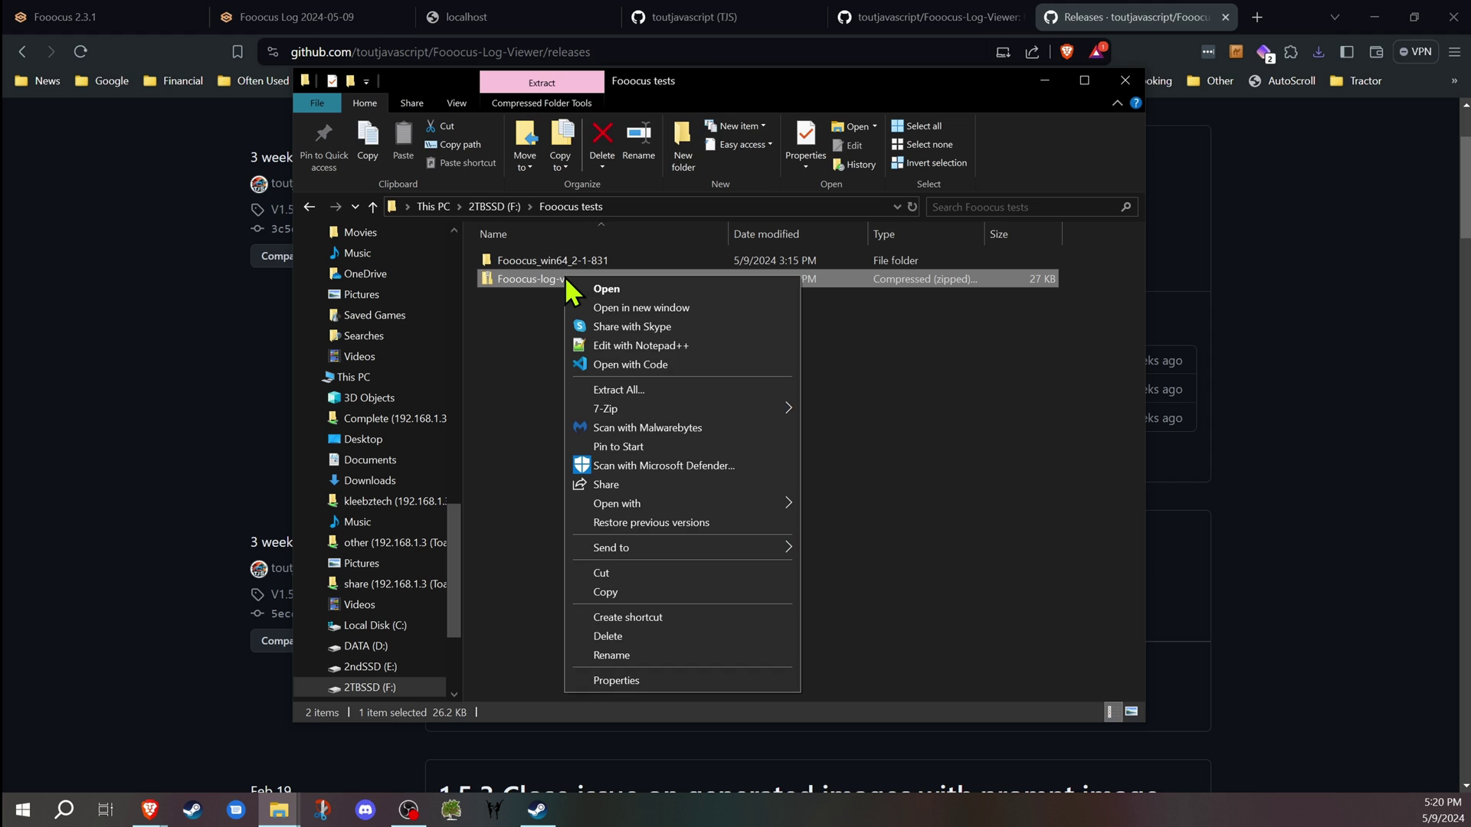
{"action": "left_click", "coordinate": [686, 392]}
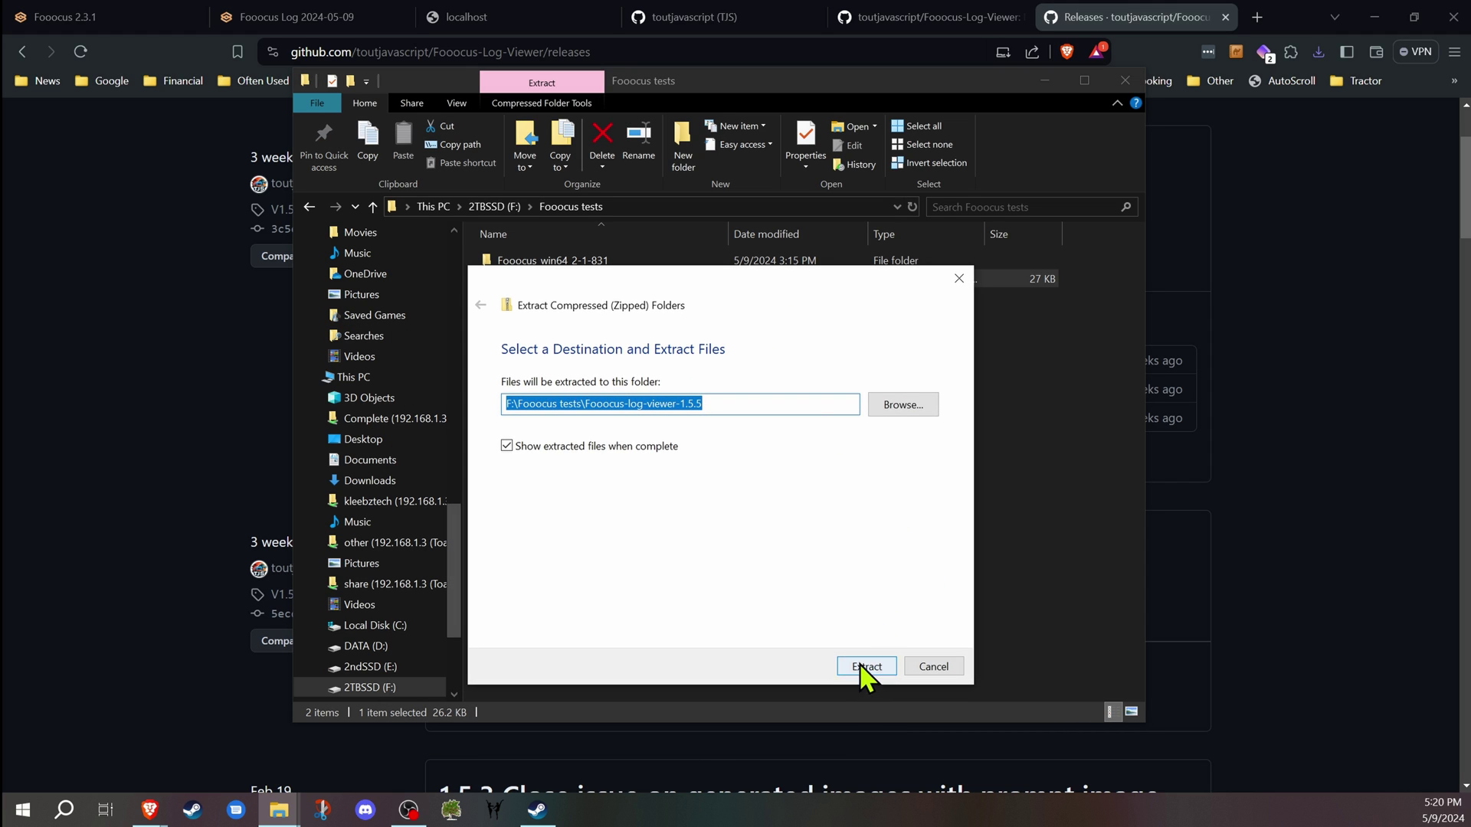
{"action": "left_click", "coordinate": [867, 669]}
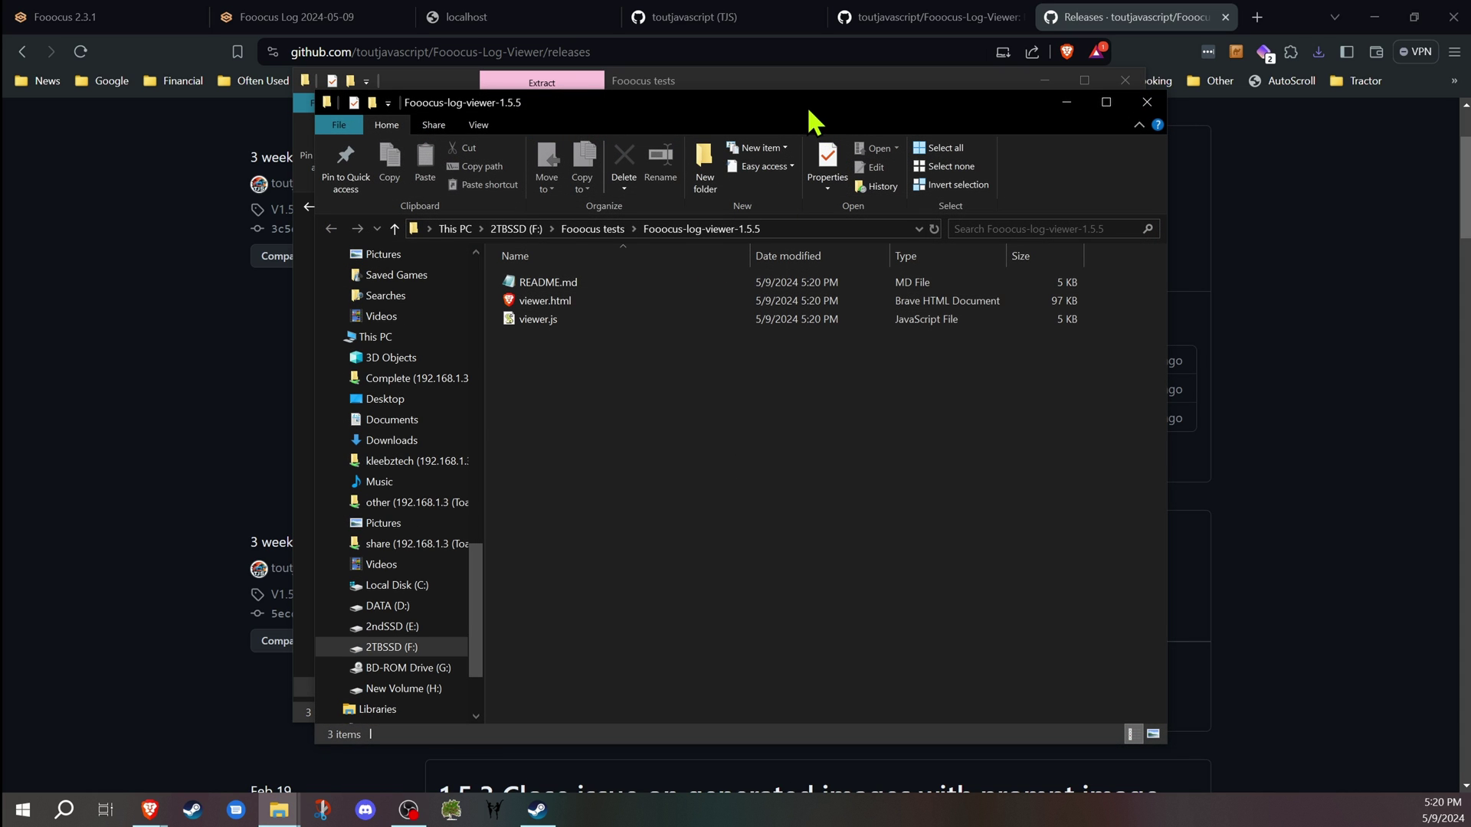
- Cut viewer.html and viewer.js from the extracted folder
{"action": "left_click_drag", "start_coordinate": [807, 105], "coordinate": [1066, 192]}
{"action": "left_click", "coordinate": [799, 406]}
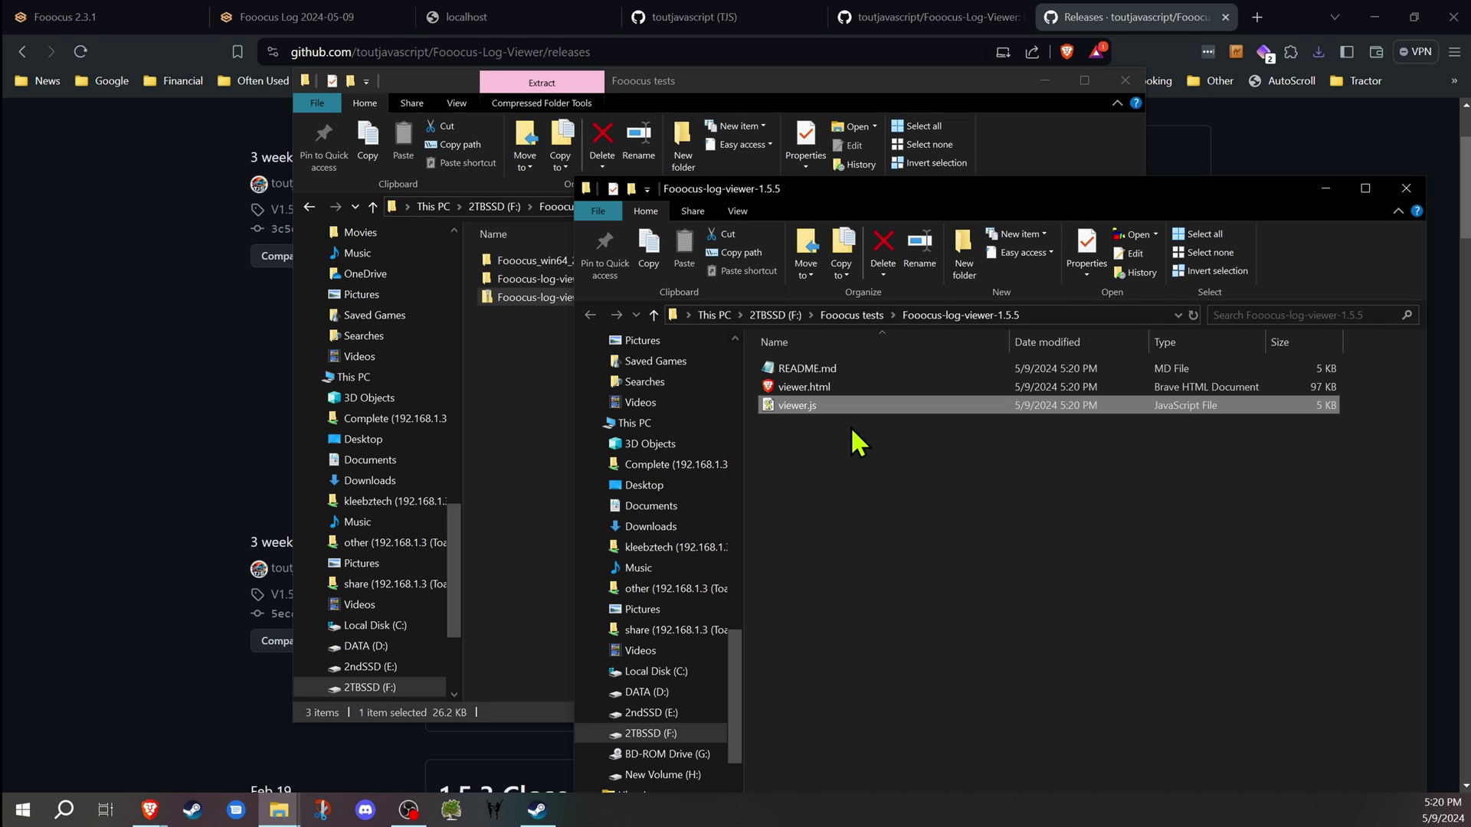
{"action": "left_click", "coordinate": [823, 387], "text": "ctrl"}
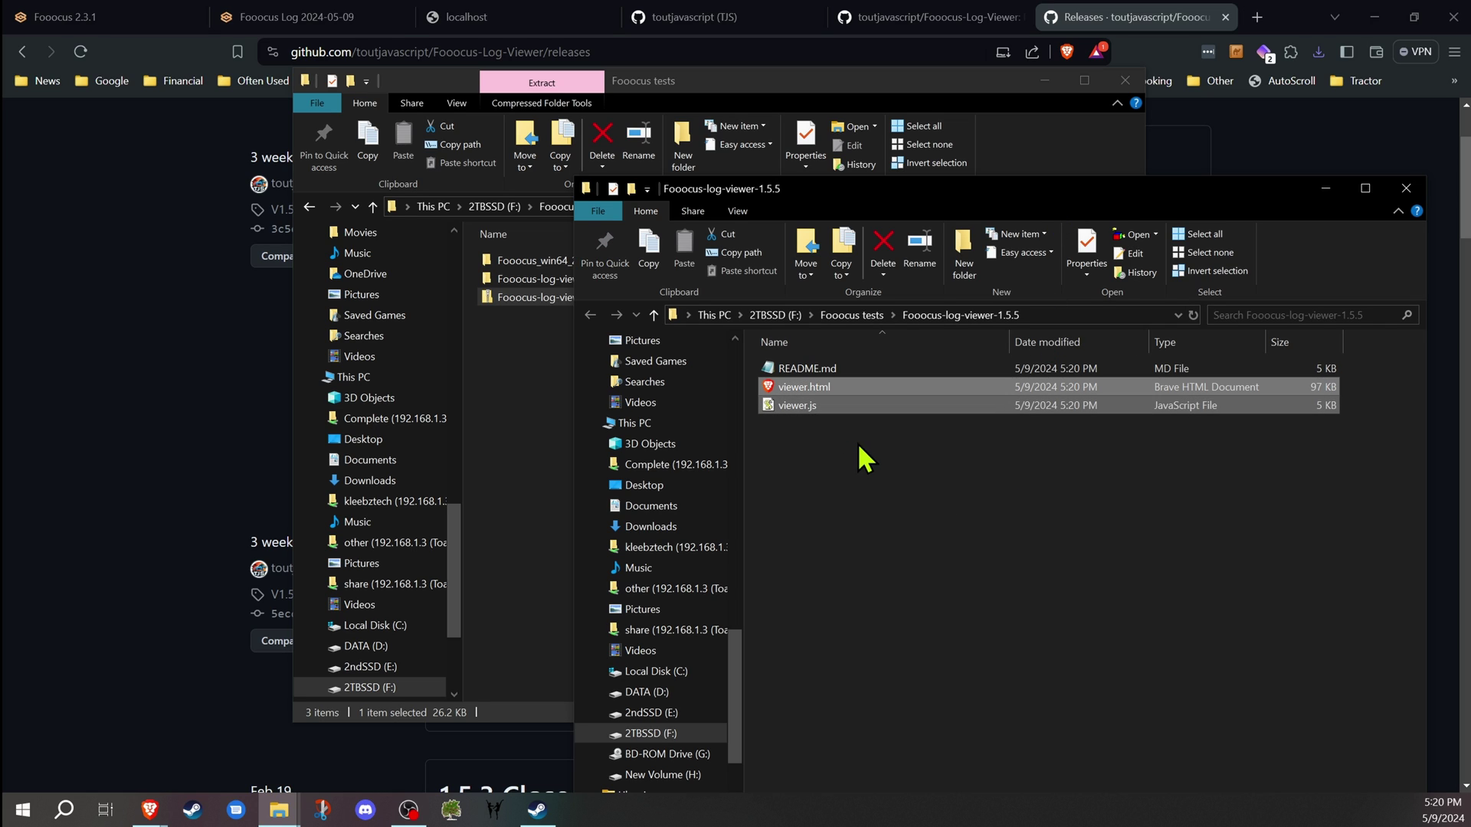
{"action": "right_click", "coordinate": [825, 406]}
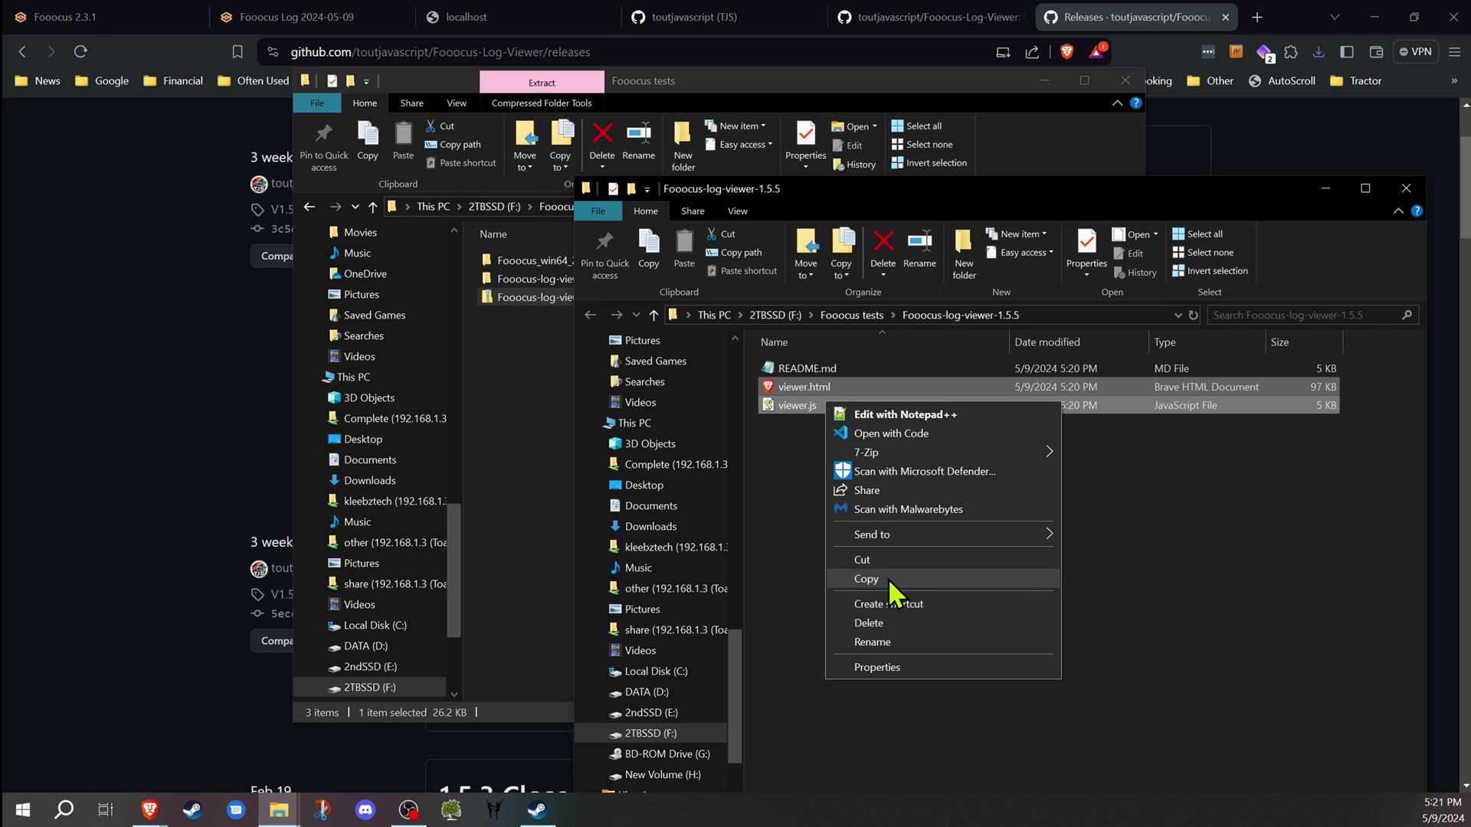
{"action": "left_click", "coordinate": [880, 563]}
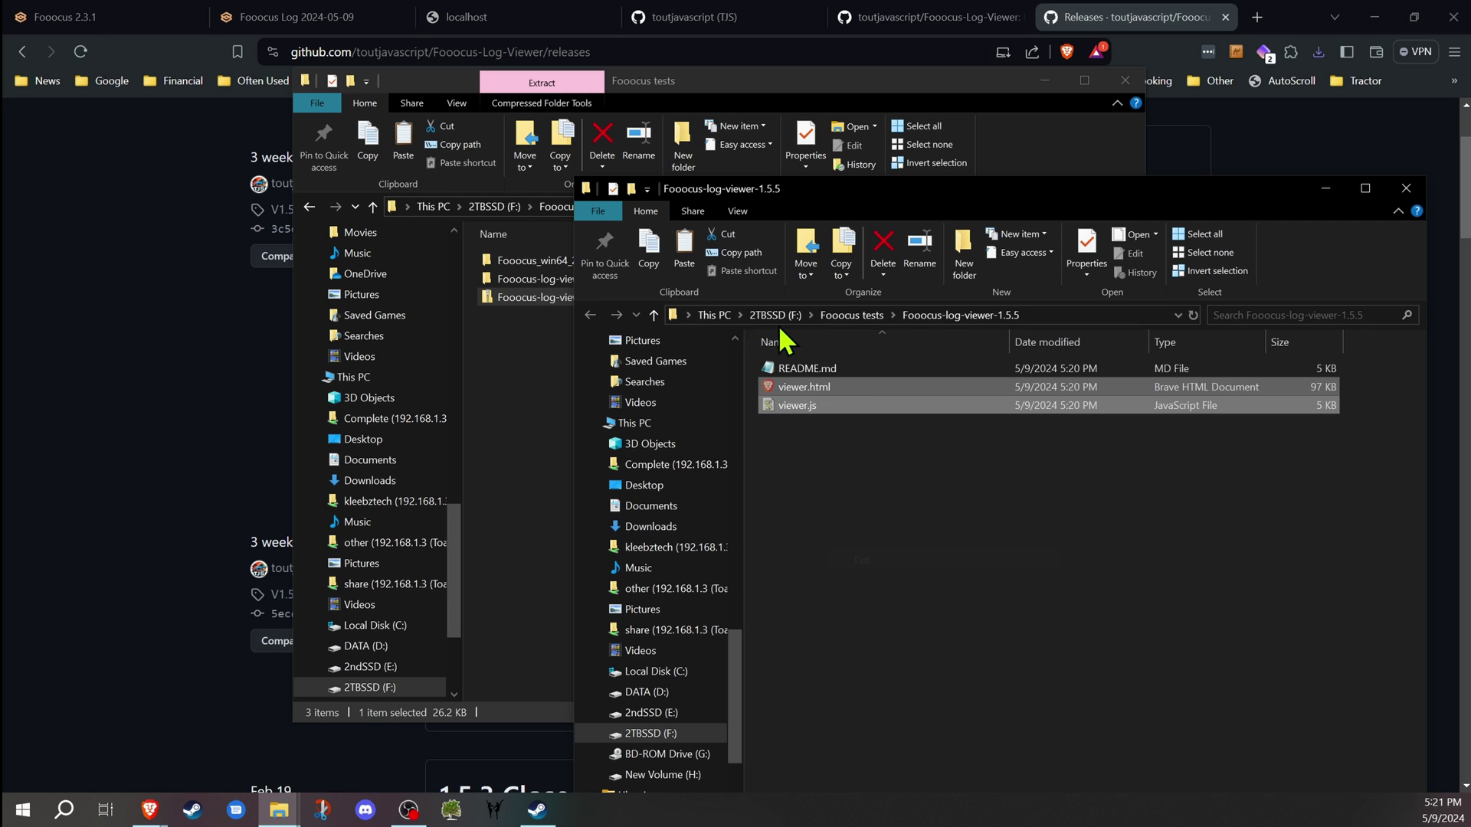
{"action": "left_click", "coordinate": [548, 380]}
{"action": "left_click", "coordinate": [579, 264]}
- Paste viewer.html and viewer.js into Fooocus_win64_2-1-831\Fooocus\outputs
{"action": "double_click", "coordinate": [579, 263]}
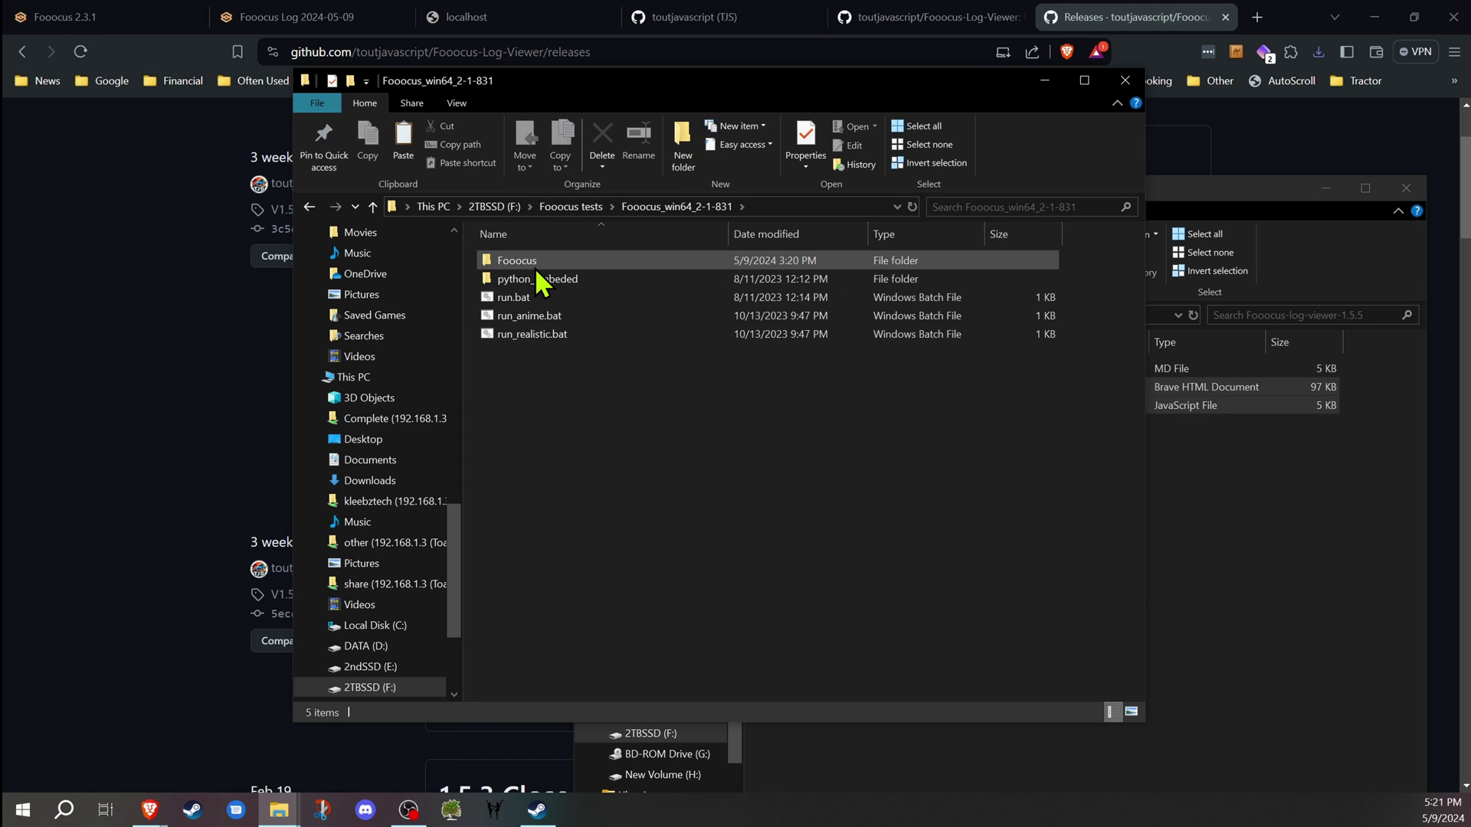
{"action": "double_click", "coordinate": [535, 268]}
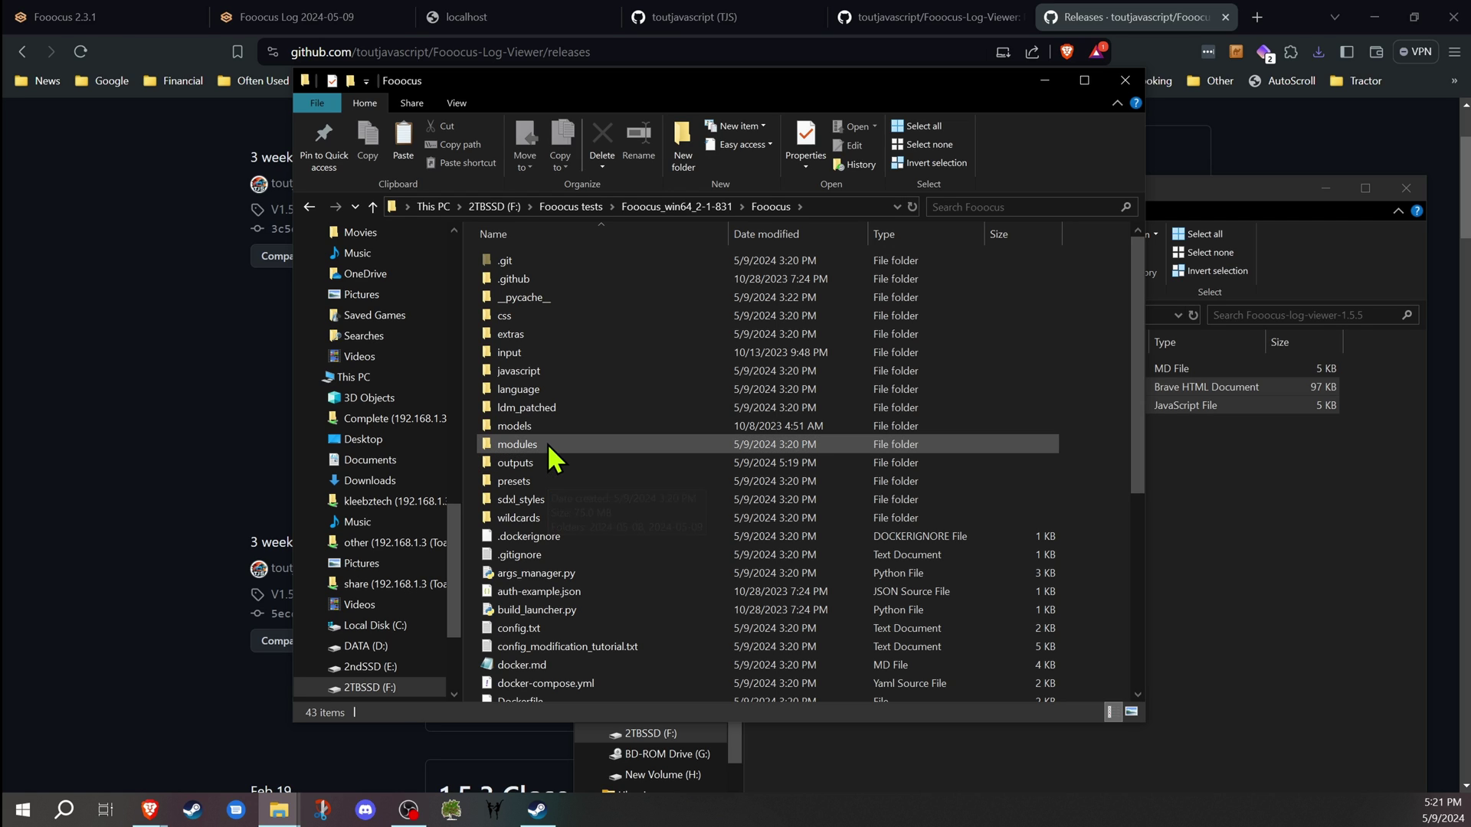
{"action": "mouse_move", "coordinate": [516, 462]}
{"action": "double_click", "coordinate": [553, 463]}
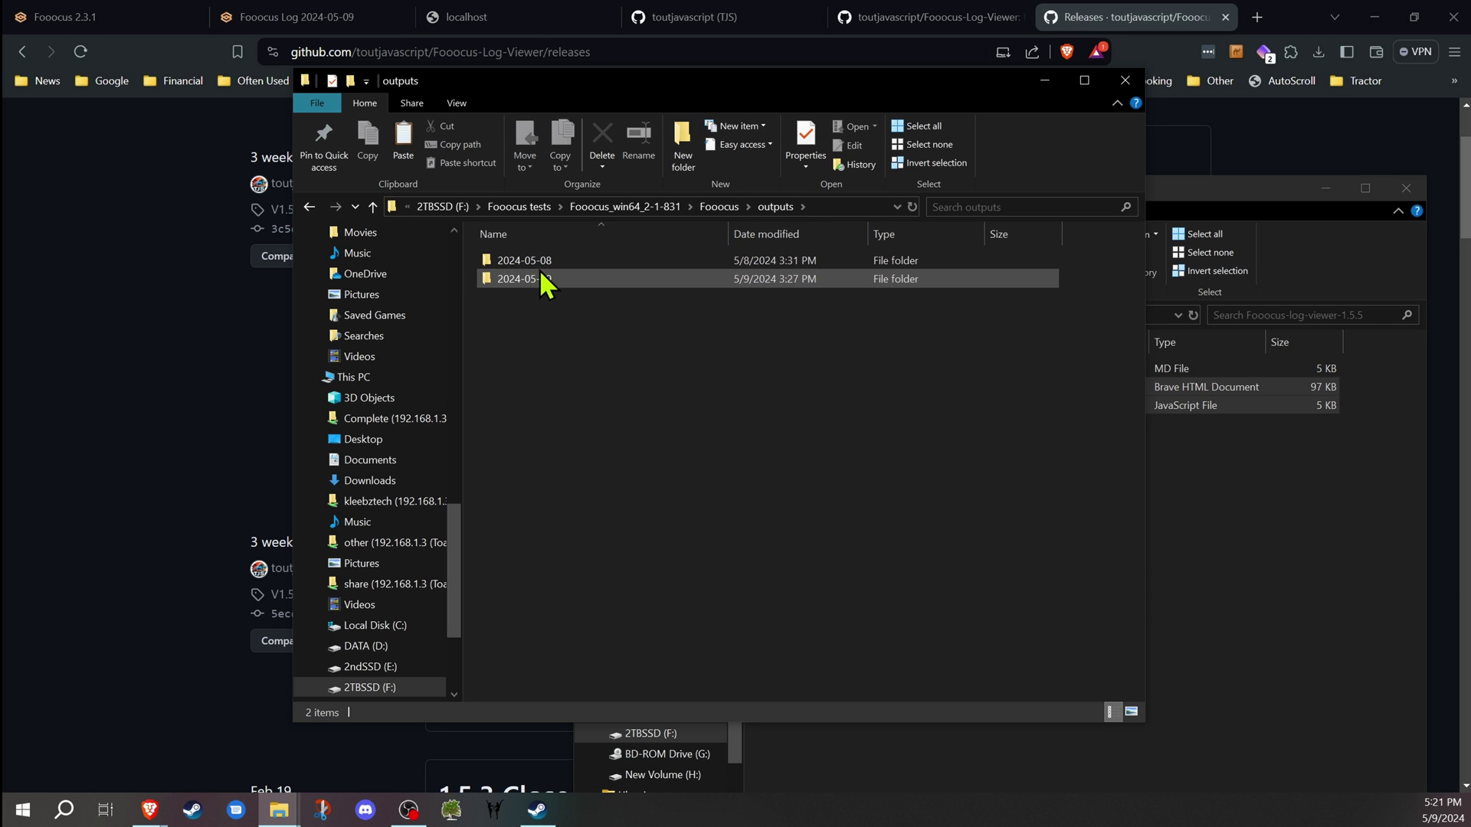
{"action": "right_click", "coordinate": [544, 326]}
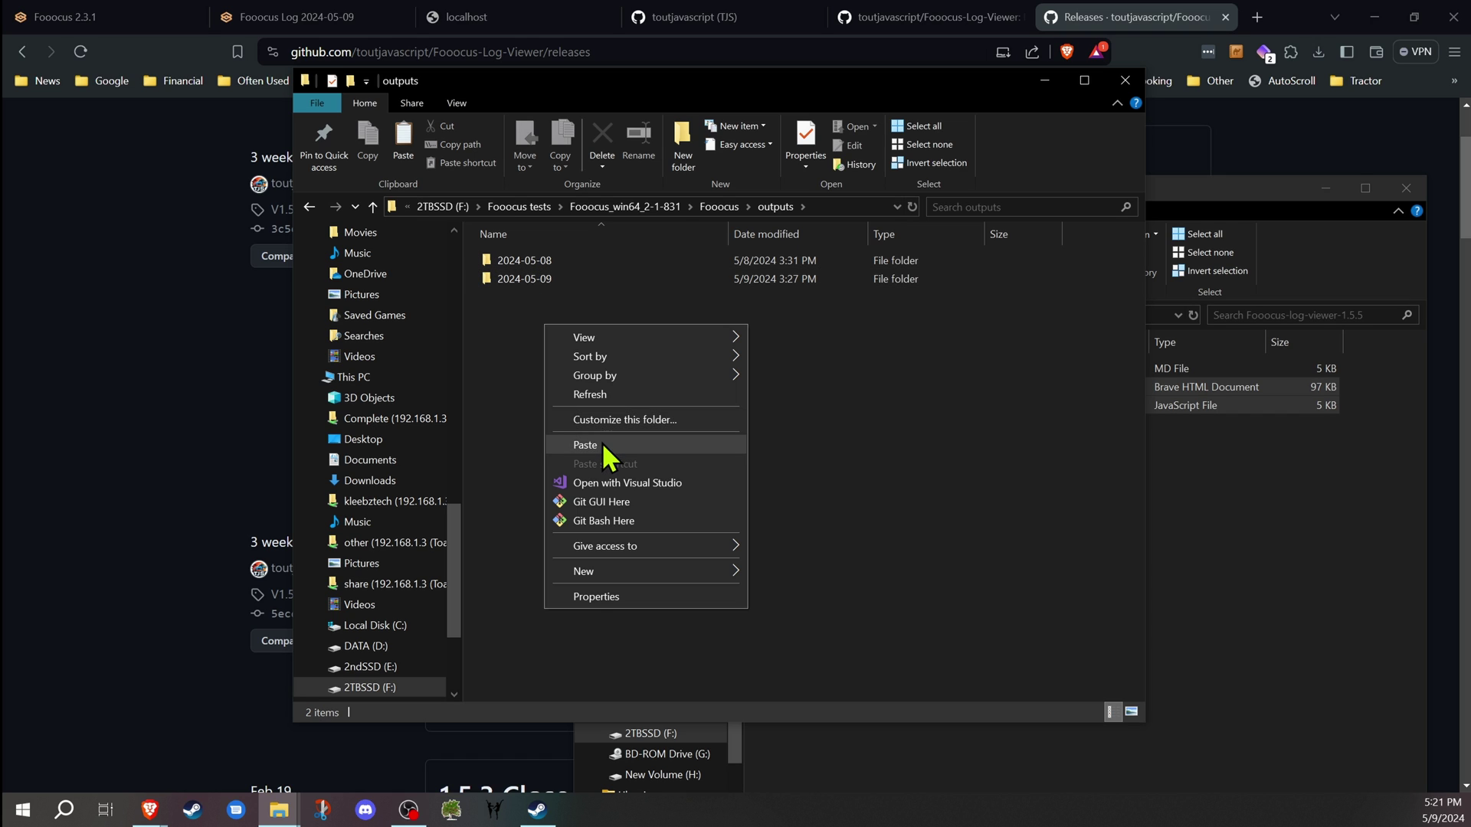
{"action": "left_click", "coordinate": [601, 442]}
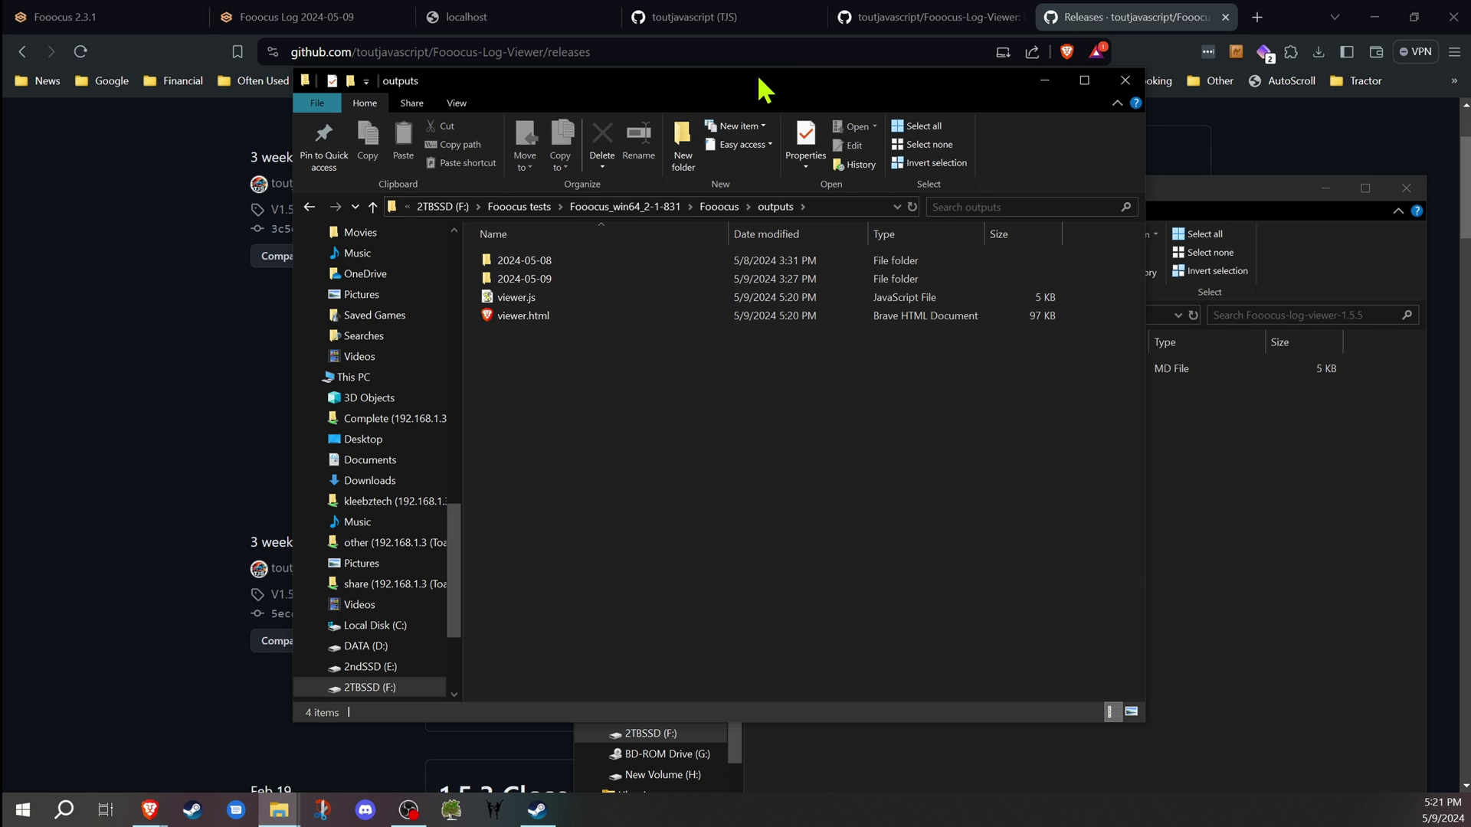
- Close the Fooocus-log-viewer-1.5.5 window and reopen the Fooocus folder inside Fooocus_win64_2-1-831
{"action": "left_click_drag", "start_coordinate": [762, 90], "coordinate": [609, 119]}
{"action": "left_click_drag", "start_coordinate": [1265, 188], "coordinate": [1063, 89]}
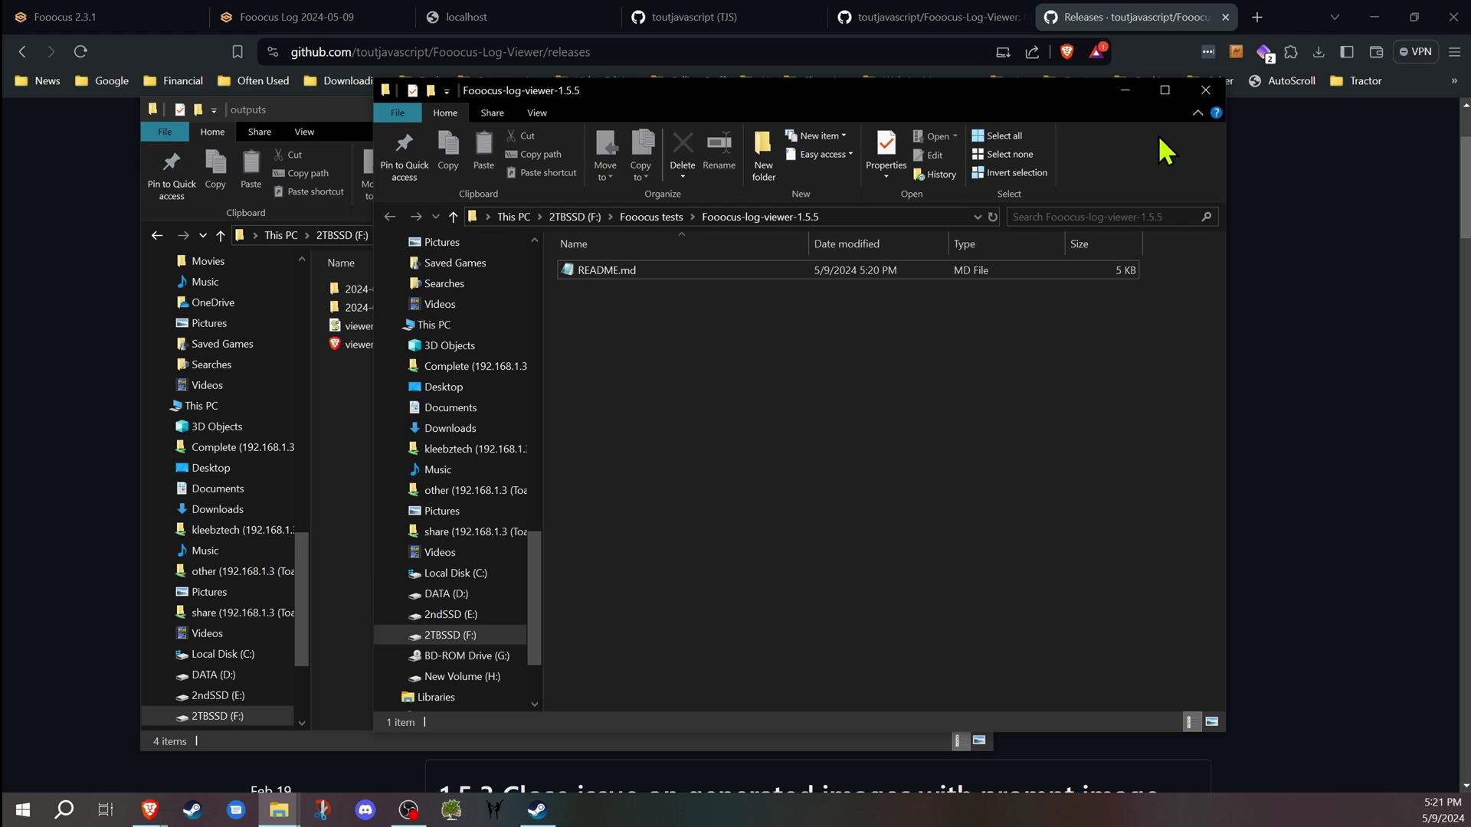
{"action": "left_click", "coordinate": [1208, 93]}
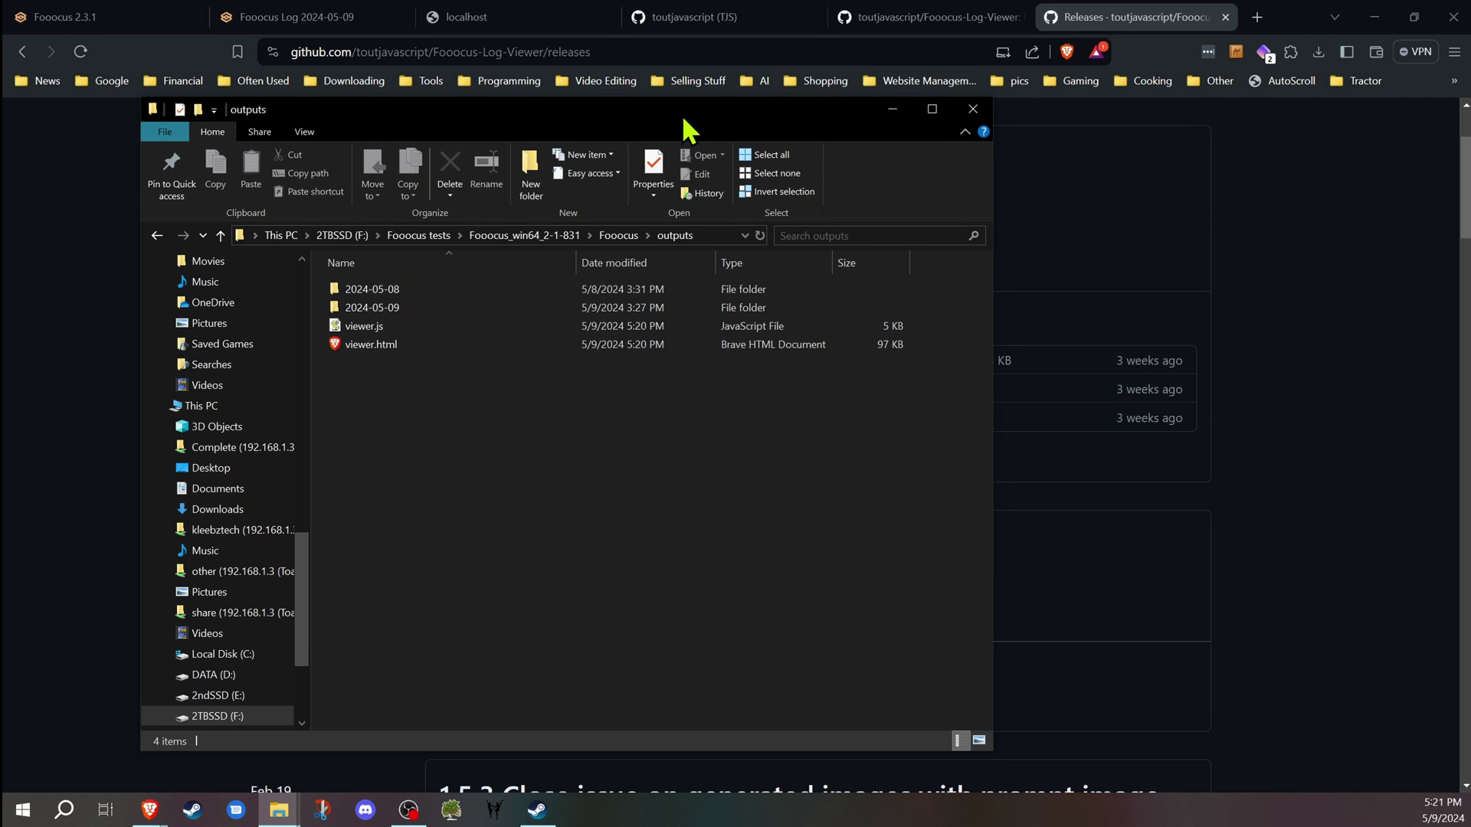
{"action": "left_click_drag", "start_coordinate": [686, 127], "coordinate": [0, 130]}
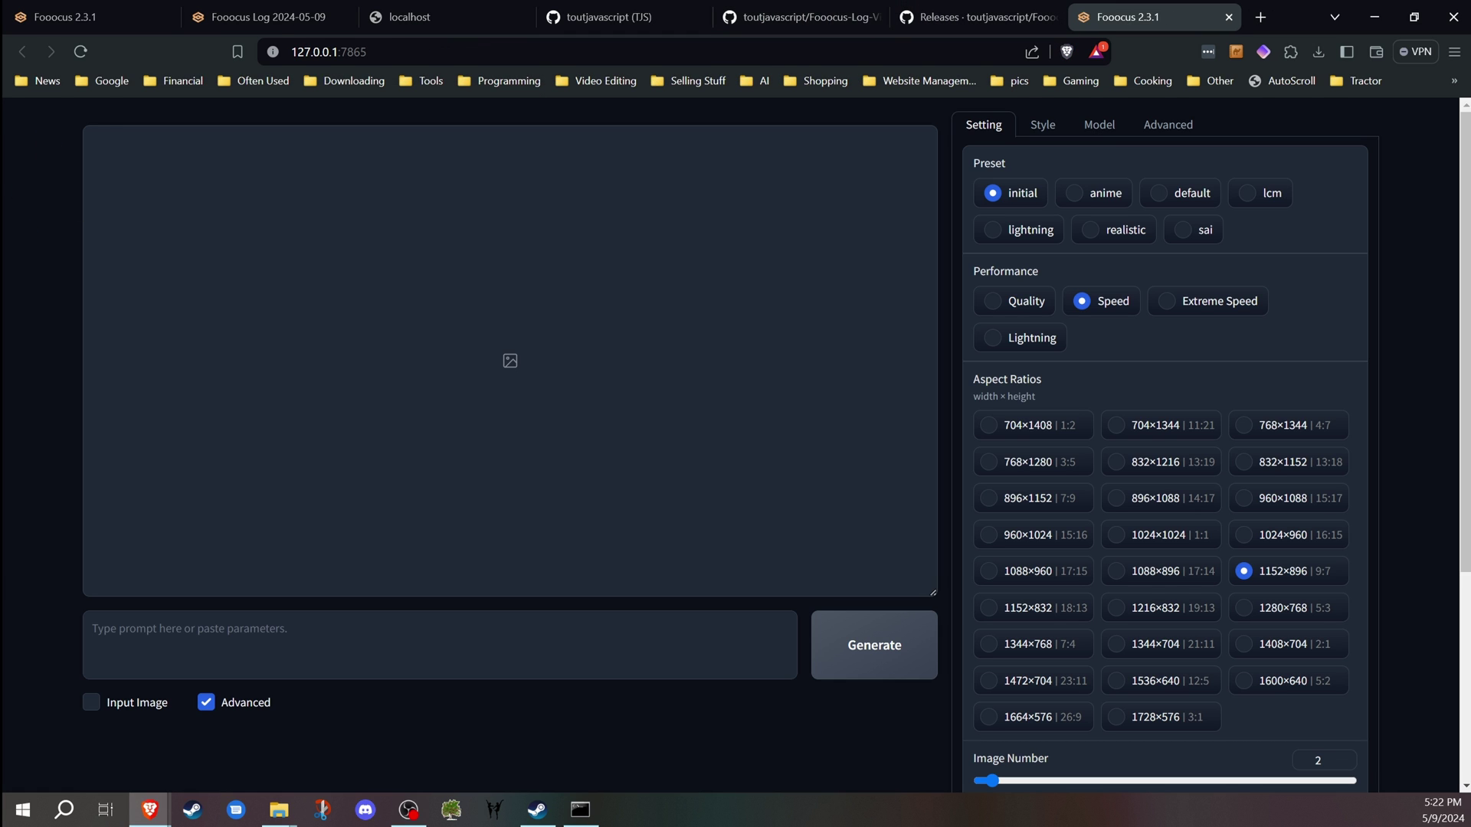
{"action": "key", "text": "alt+Tab"}
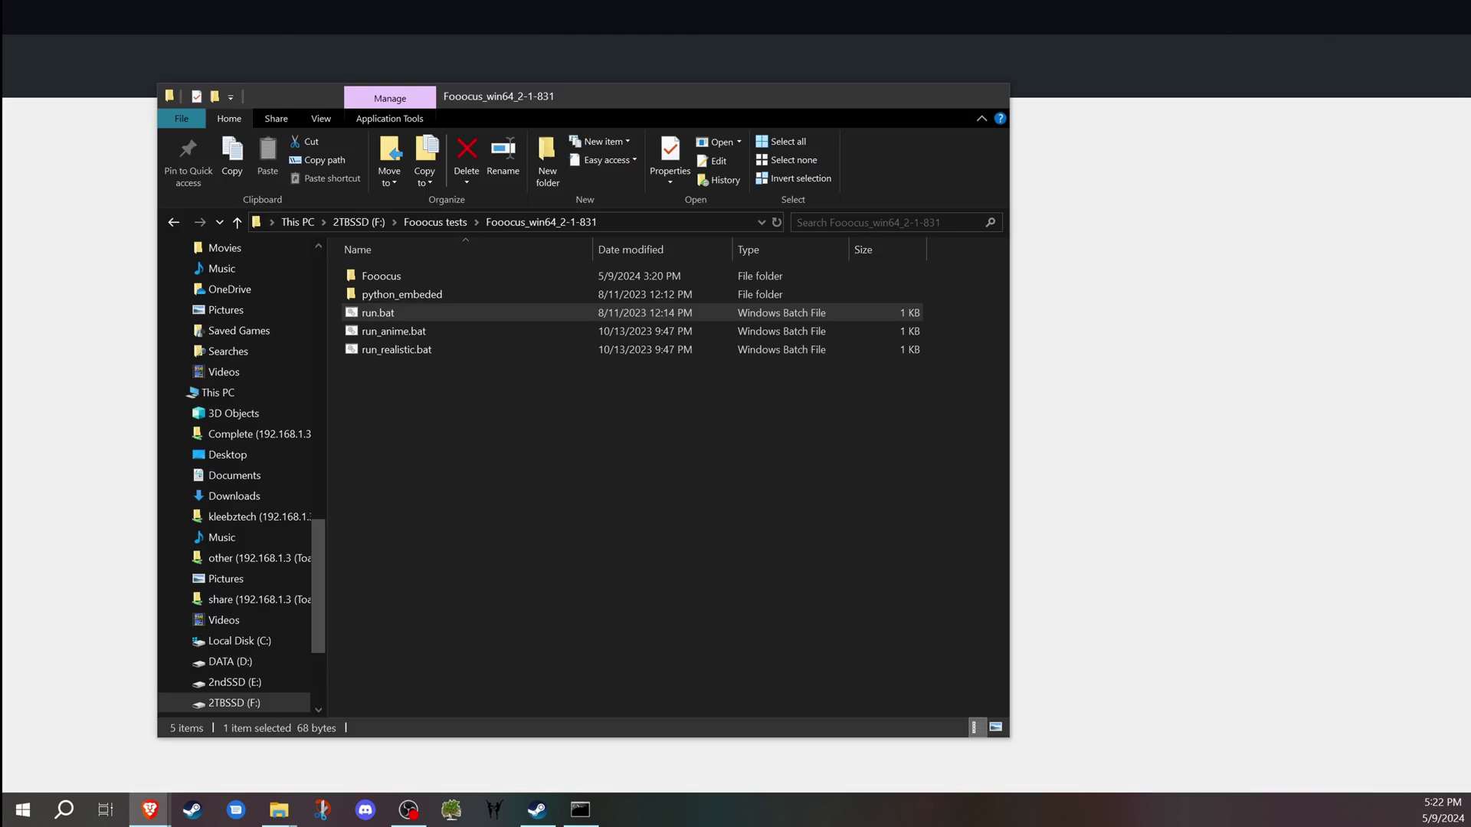
{"action": "left_click_drag", "start_coordinate": [704, 108], "coordinate": [786, 137]}
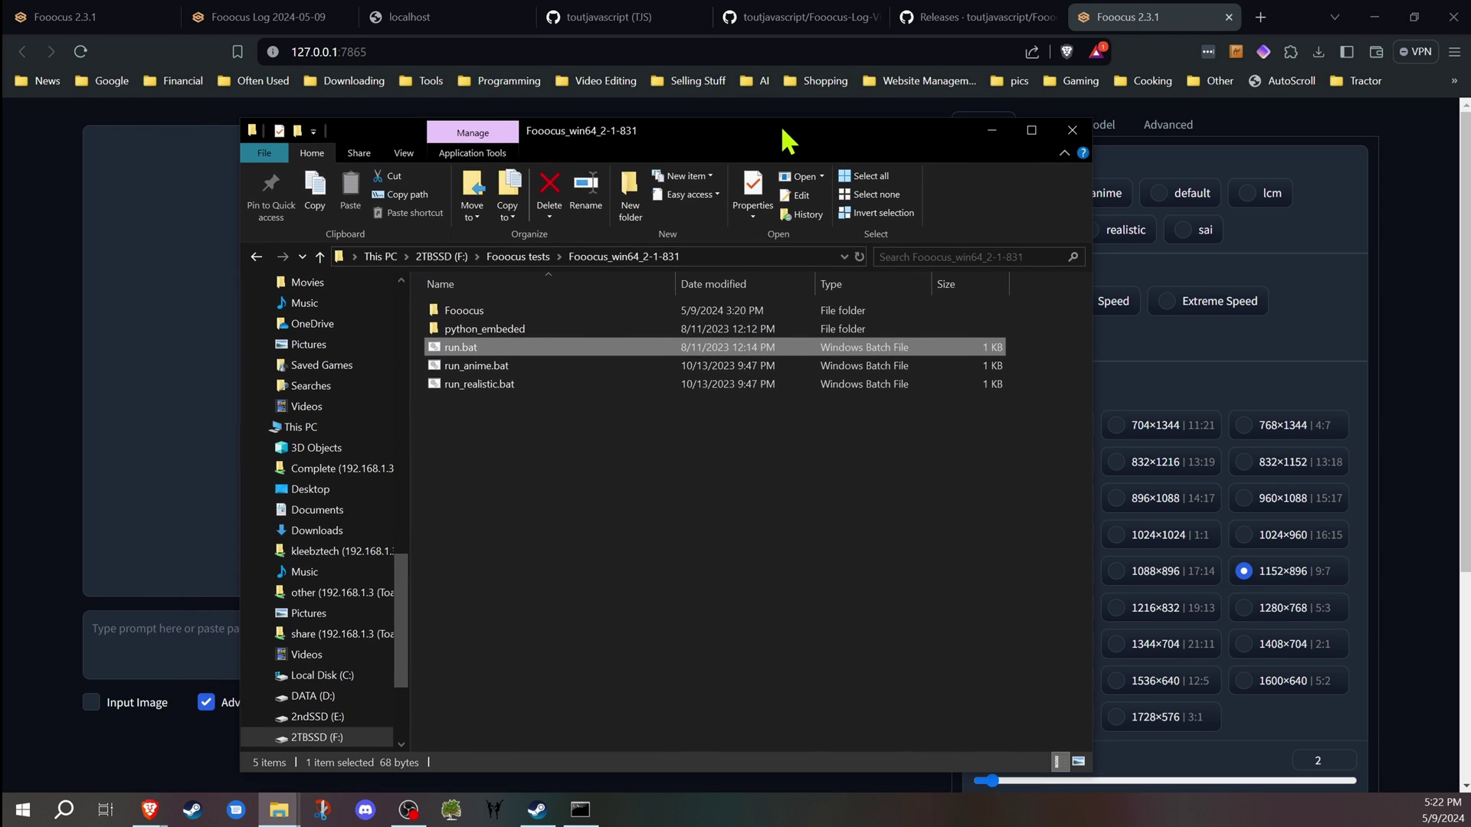
{"action": "double_click", "coordinate": [503, 301]}
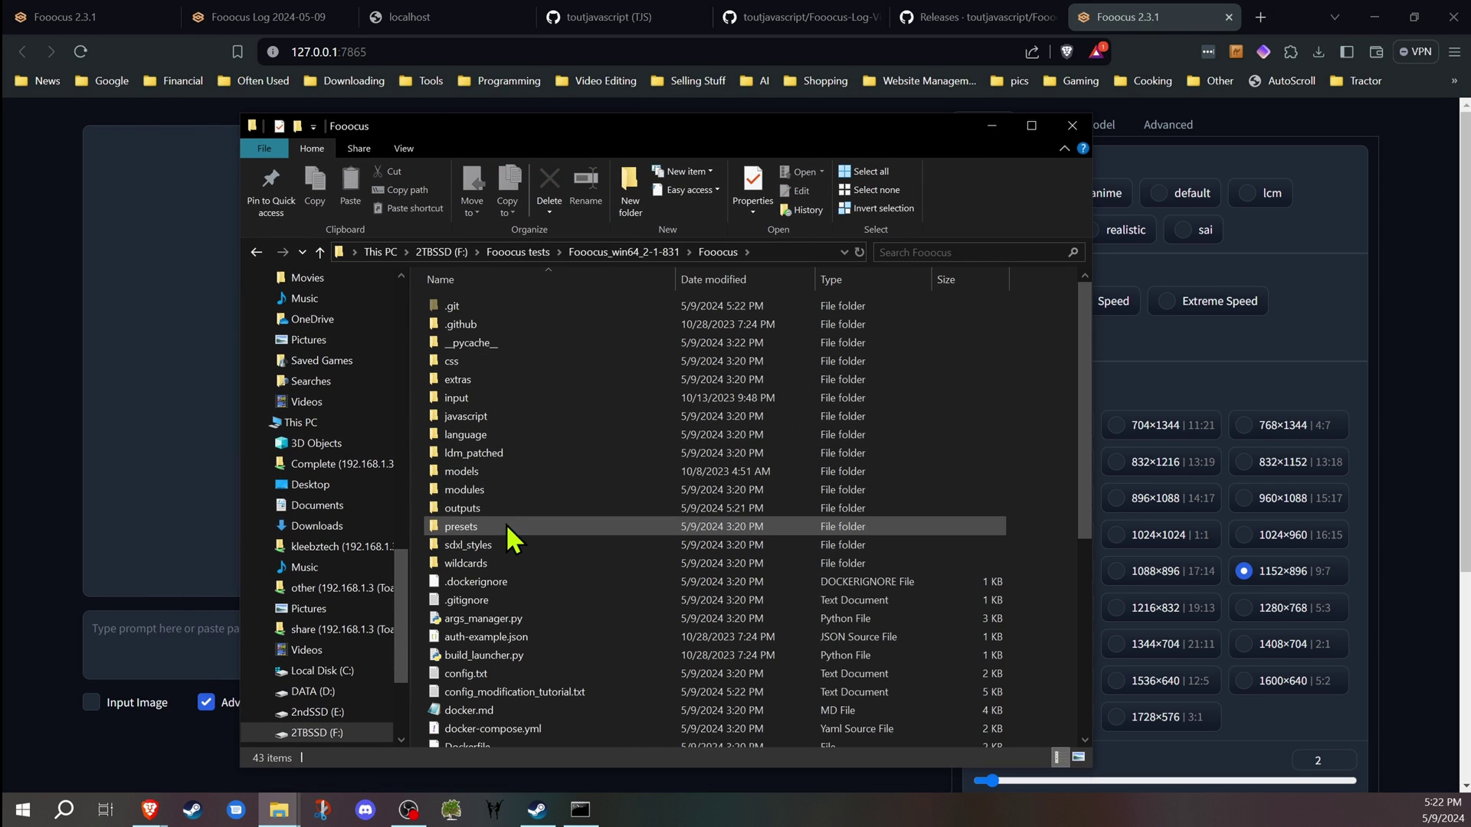
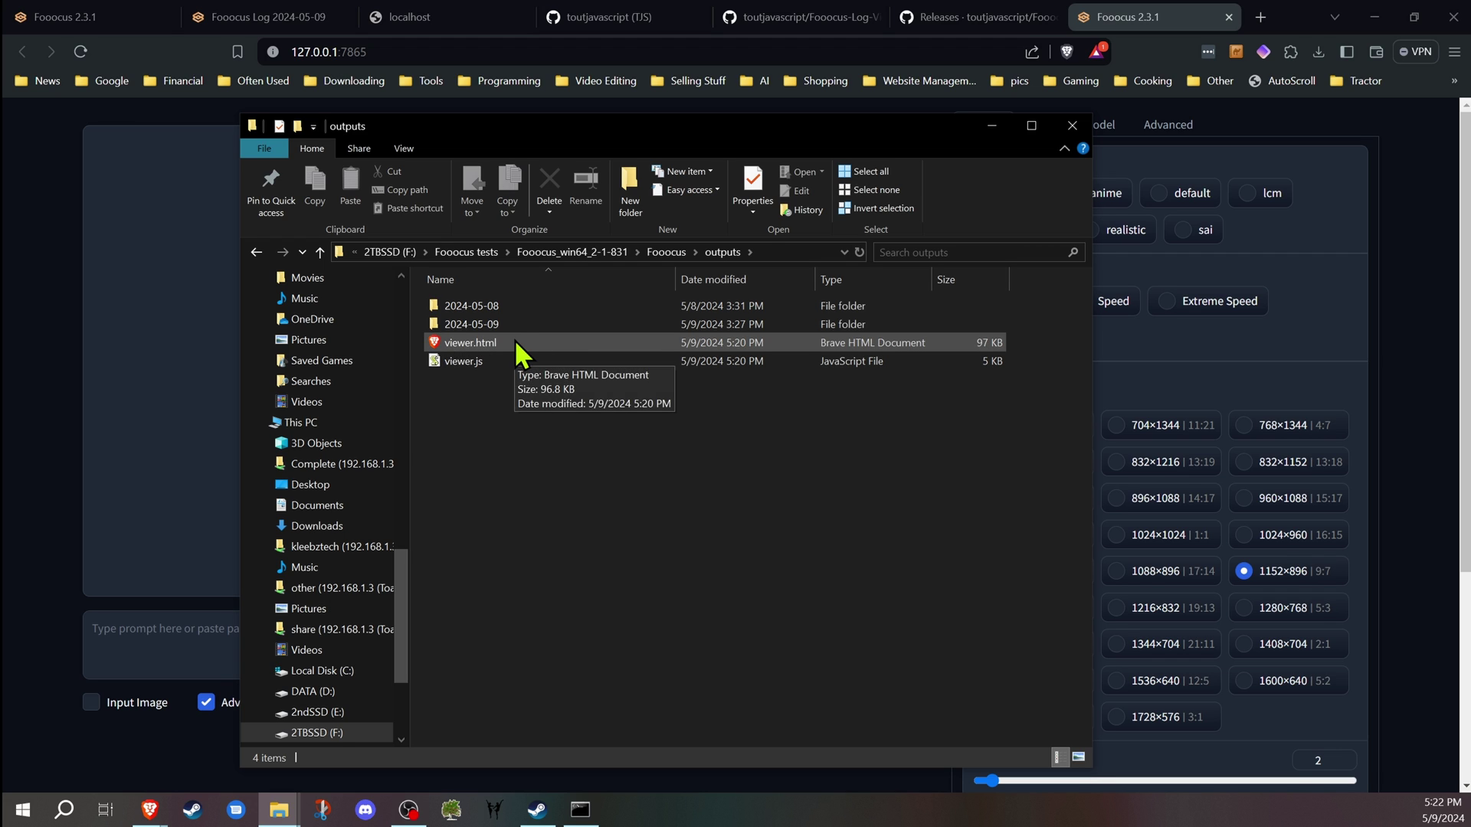
- Open viewer.html from the Fooocus outputs folder in Brave
{"action": "double_click", "coordinate": [517, 344]}
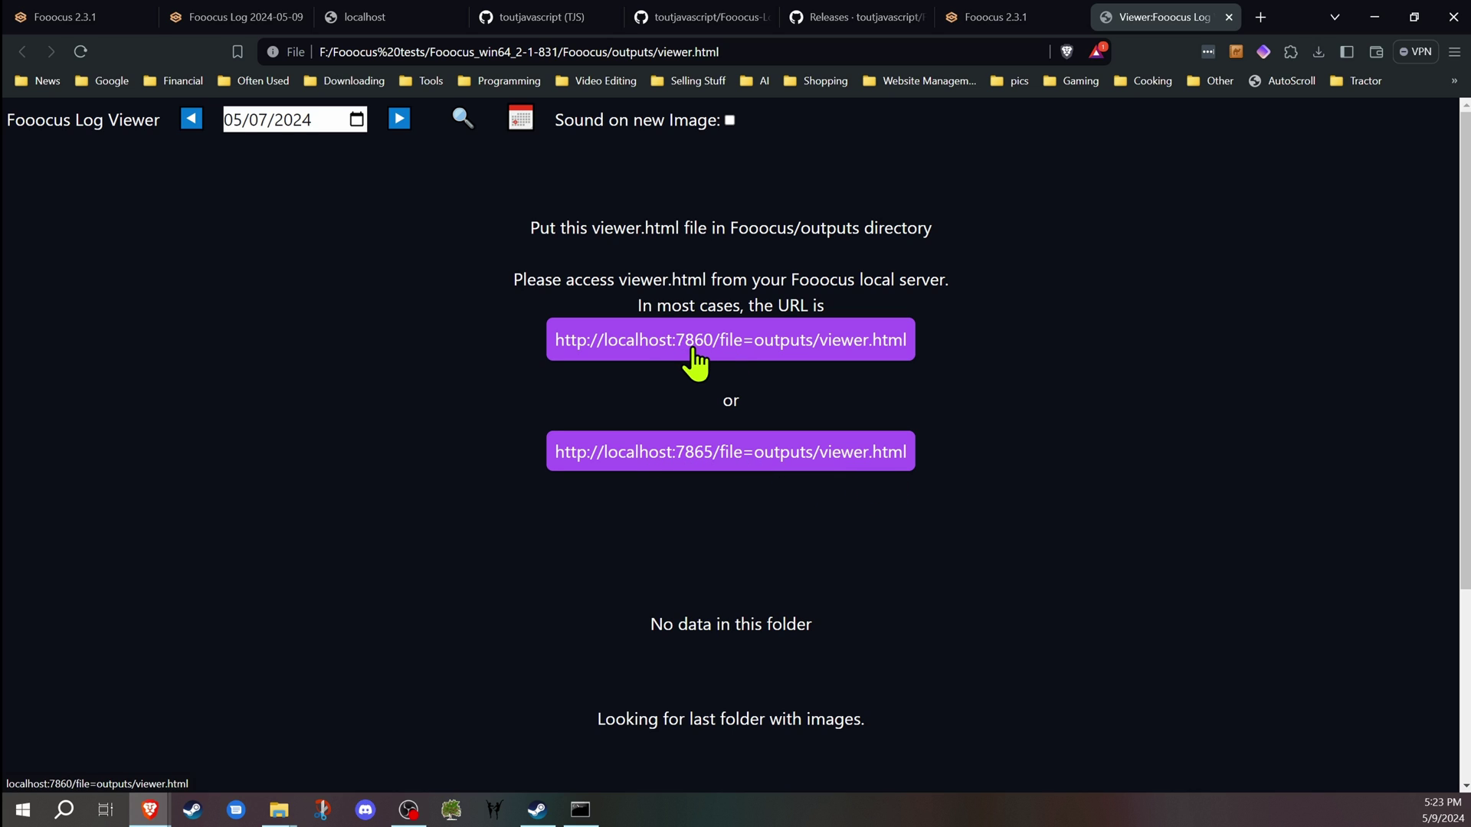
{"action": "left_click", "coordinate": [715, 463]}
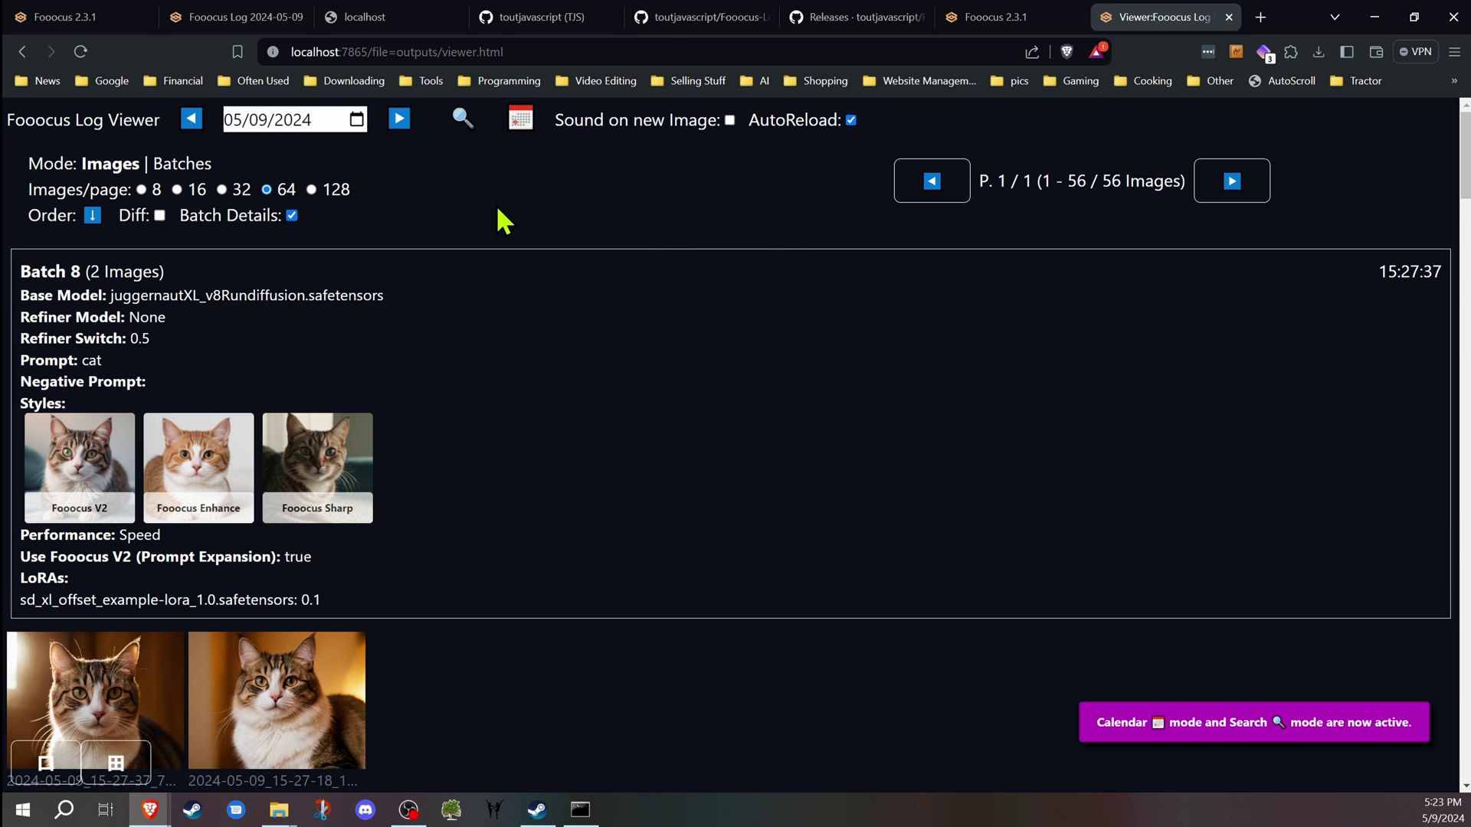
{"action": "left_click", "coordinate": [516, 52]}
{"action": "double_click", "coordinate": [517, 52]}
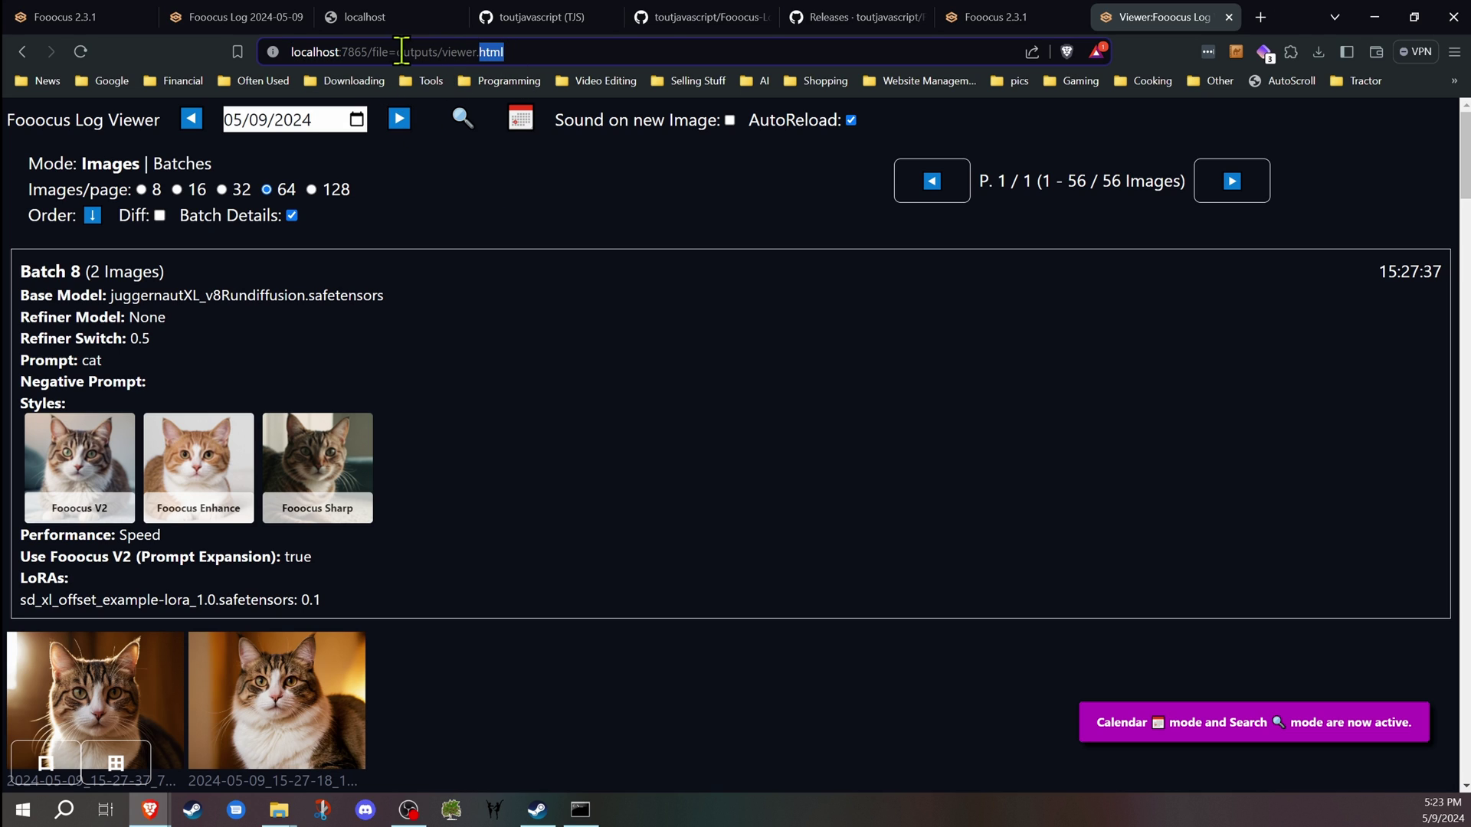
{"action": "left_click_drag", "start_coordinate": [291, 53], "coordinate": [522, 62]}
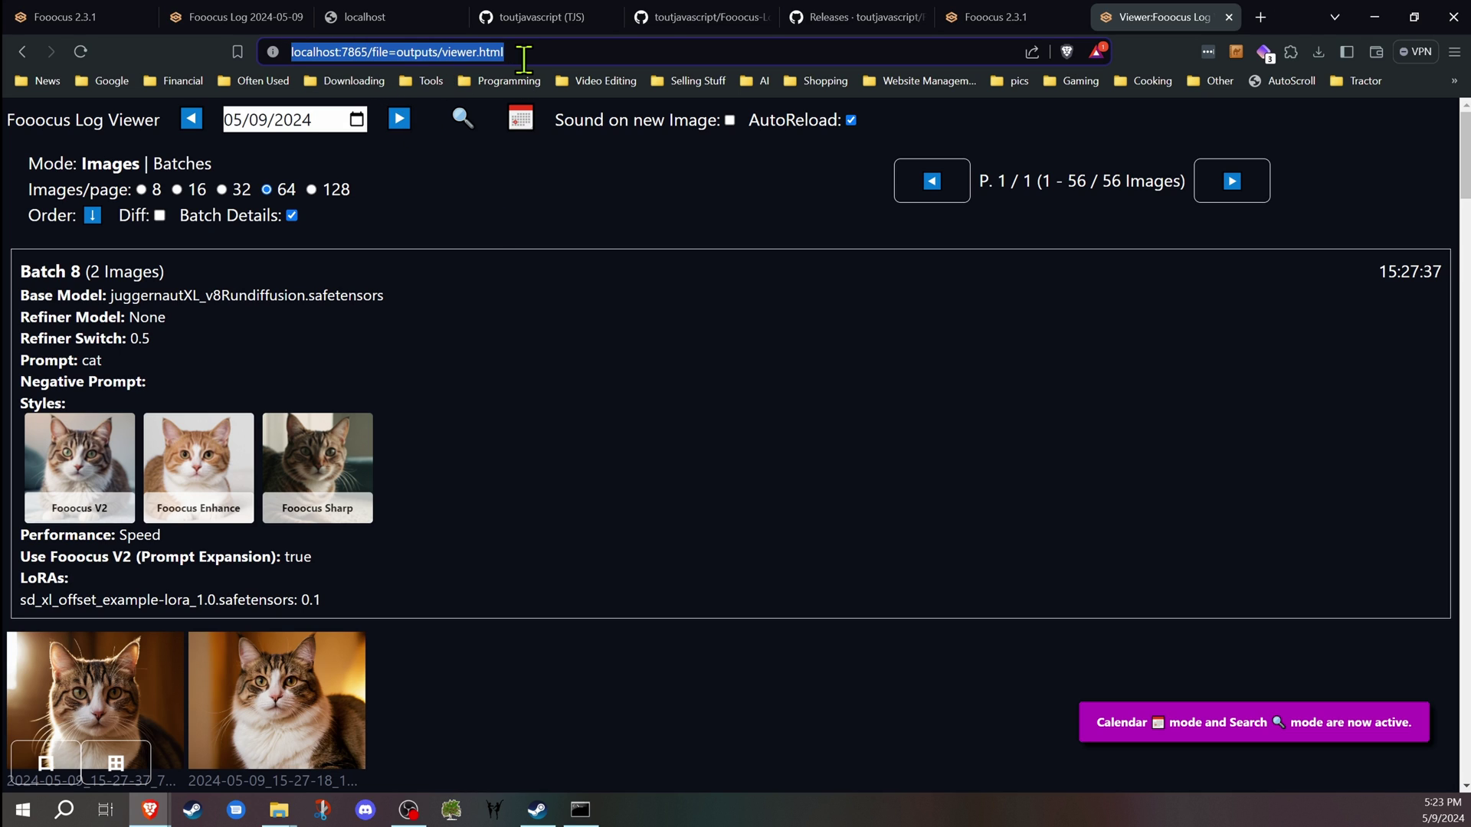
{"action": "key", "text": "Escape"}
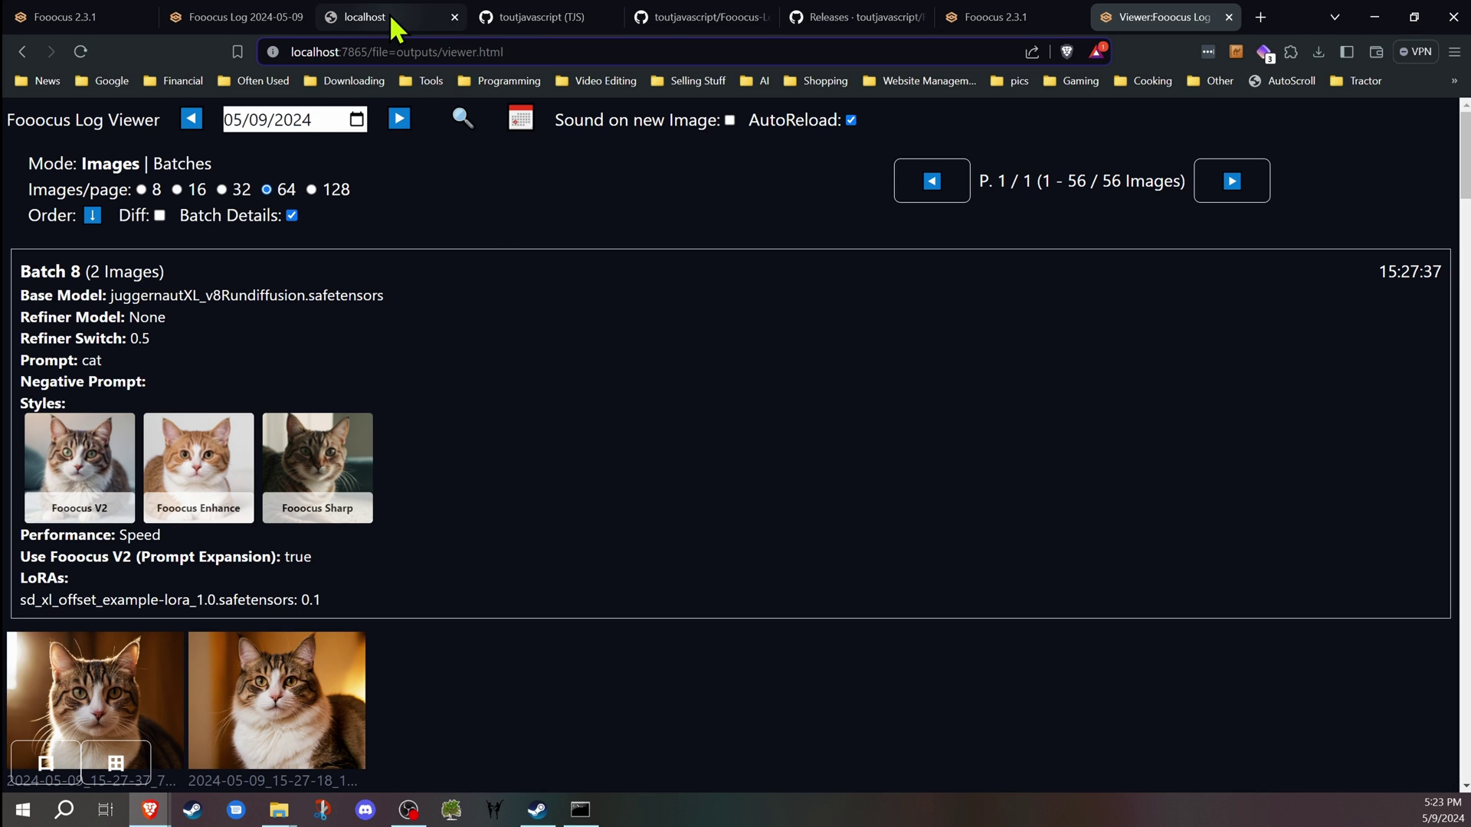
- Check the file path of the Fooocus Log 2024-05-09 page, then return to the viewer
{"action": "key", "text": "ctrl+2"}
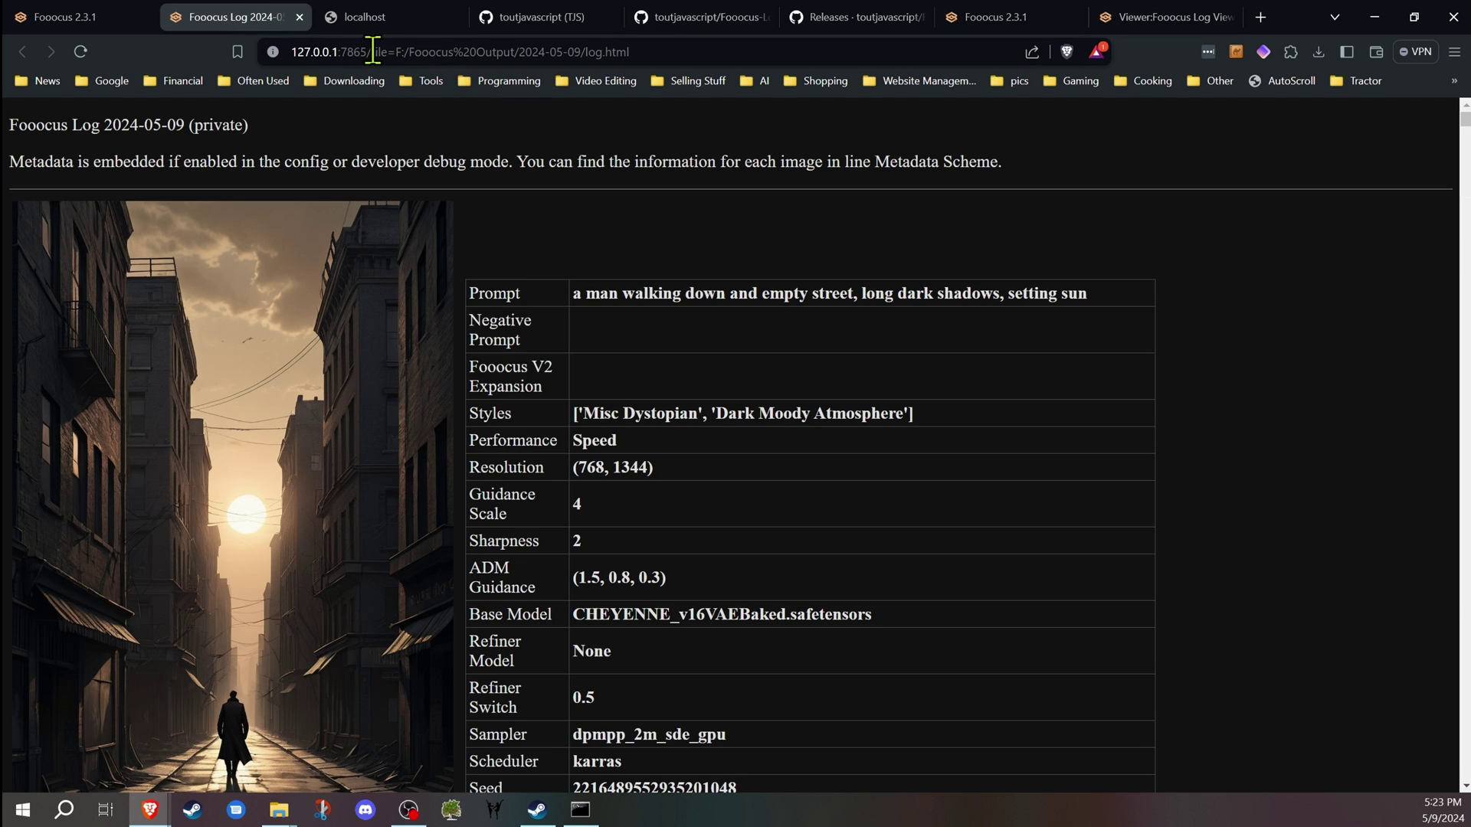
{"action": "left_click_drag", "start_coordinate": [366, 51], "coordinate": [664, 55]}
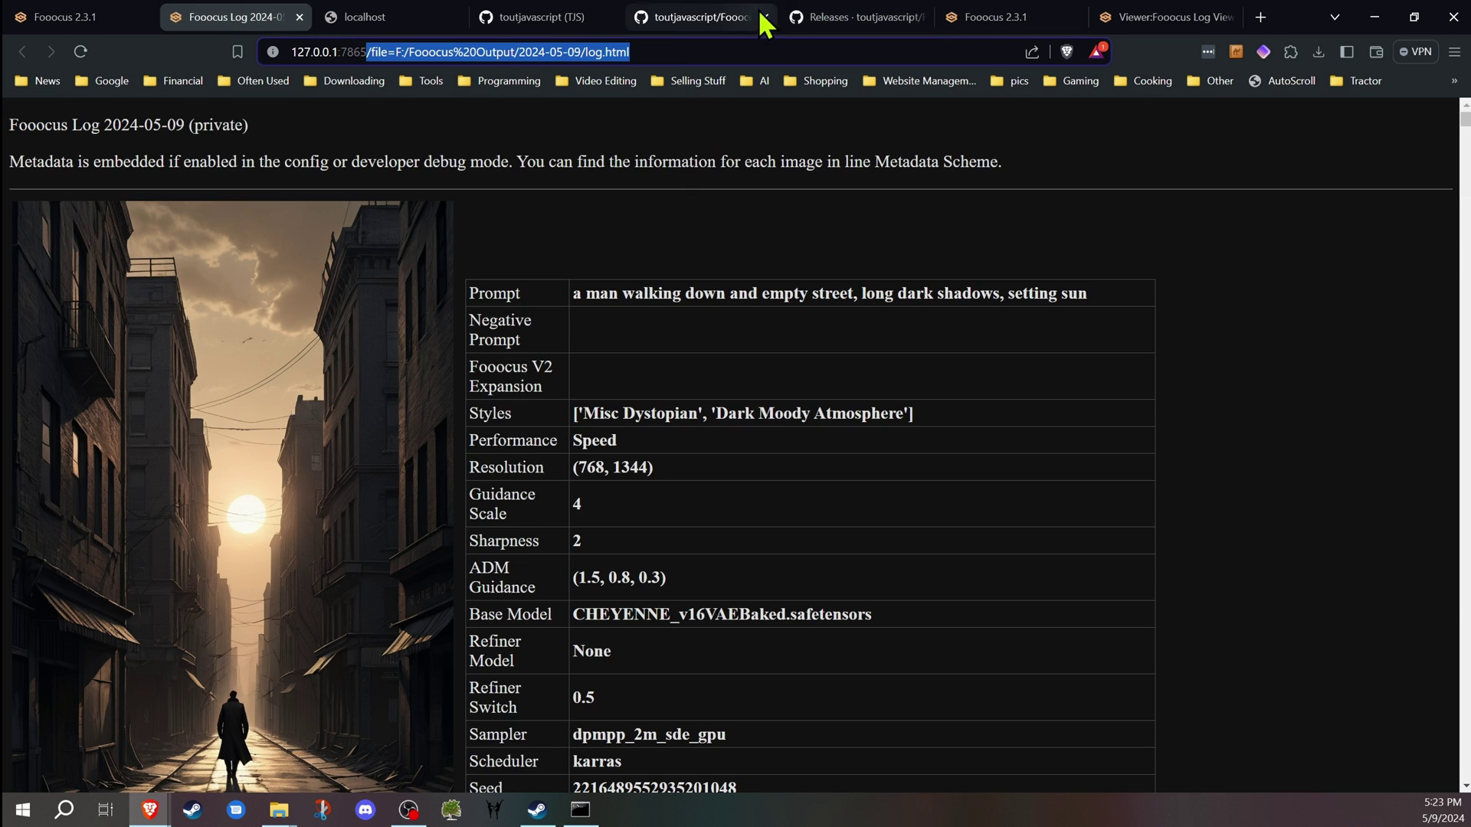
{"action": "left_click", "coordinate": [1163, 21]}
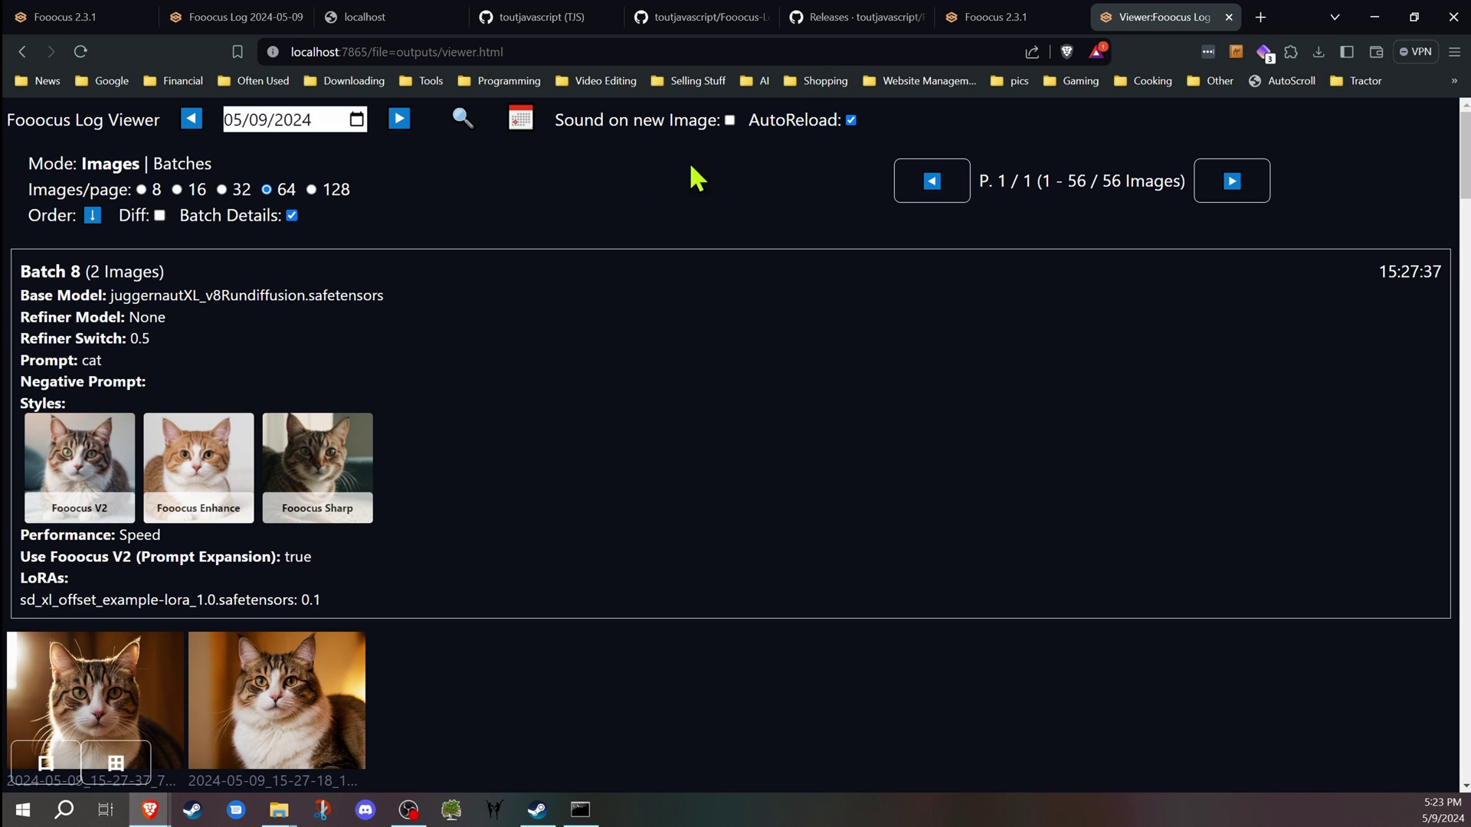
- Bookmark the locally served log viewer page
{"action": "left_click", "coordinate": [237, 53]}
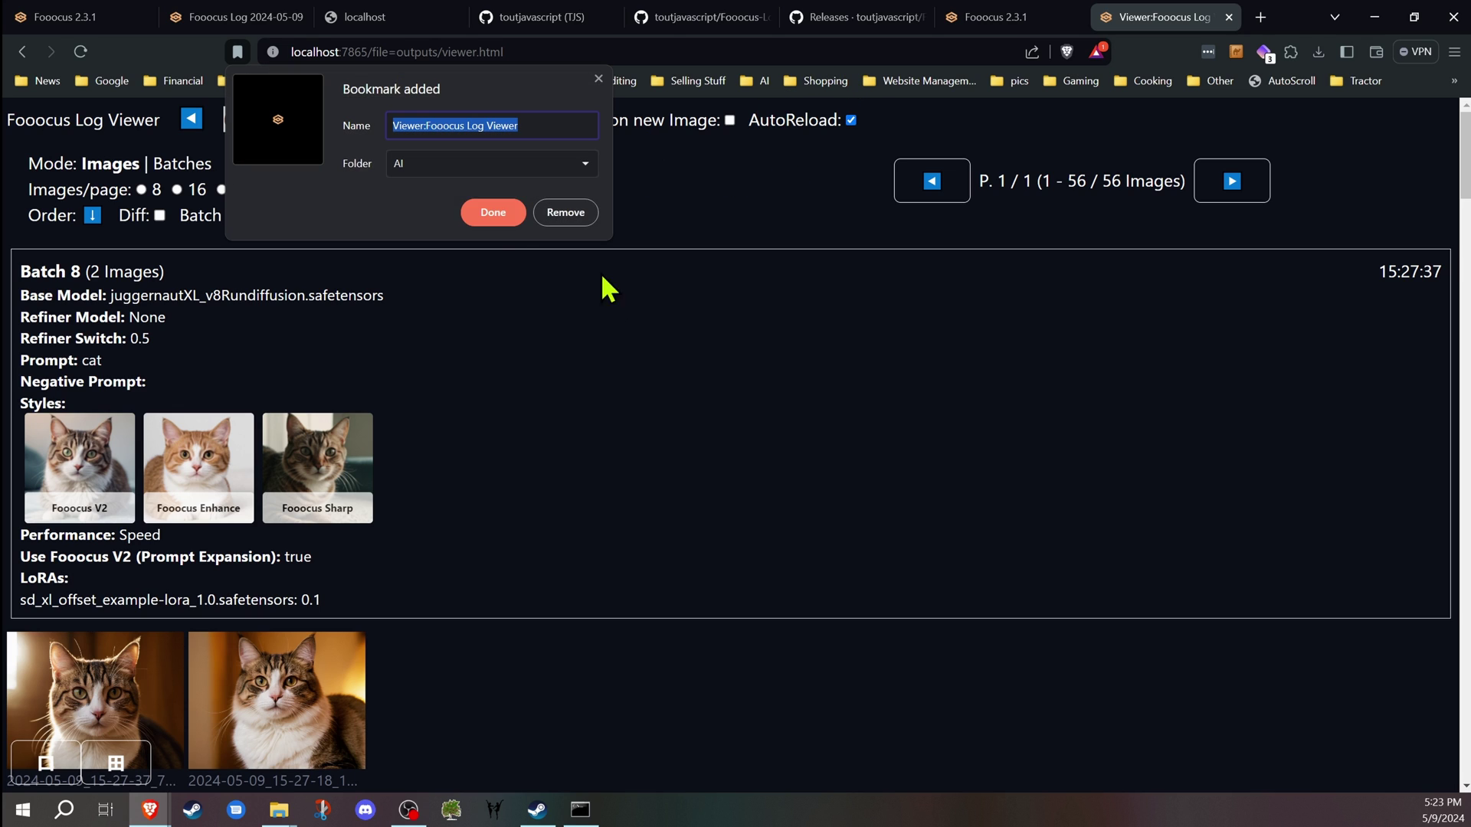
{"action": "left_click", "coordinate": [657, 283]}
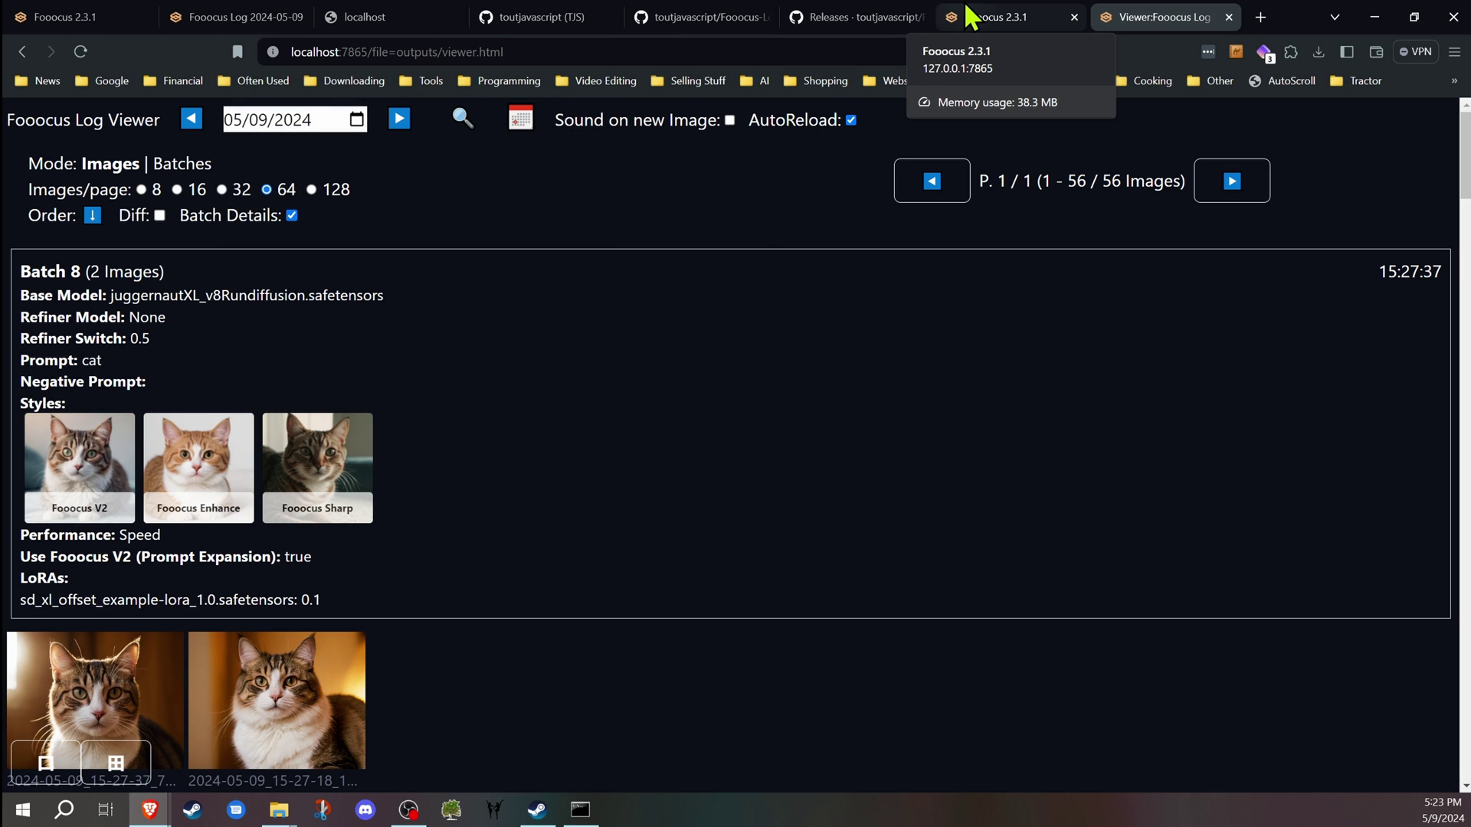
{"action": "left_click", "coordinate": [523, 55]}
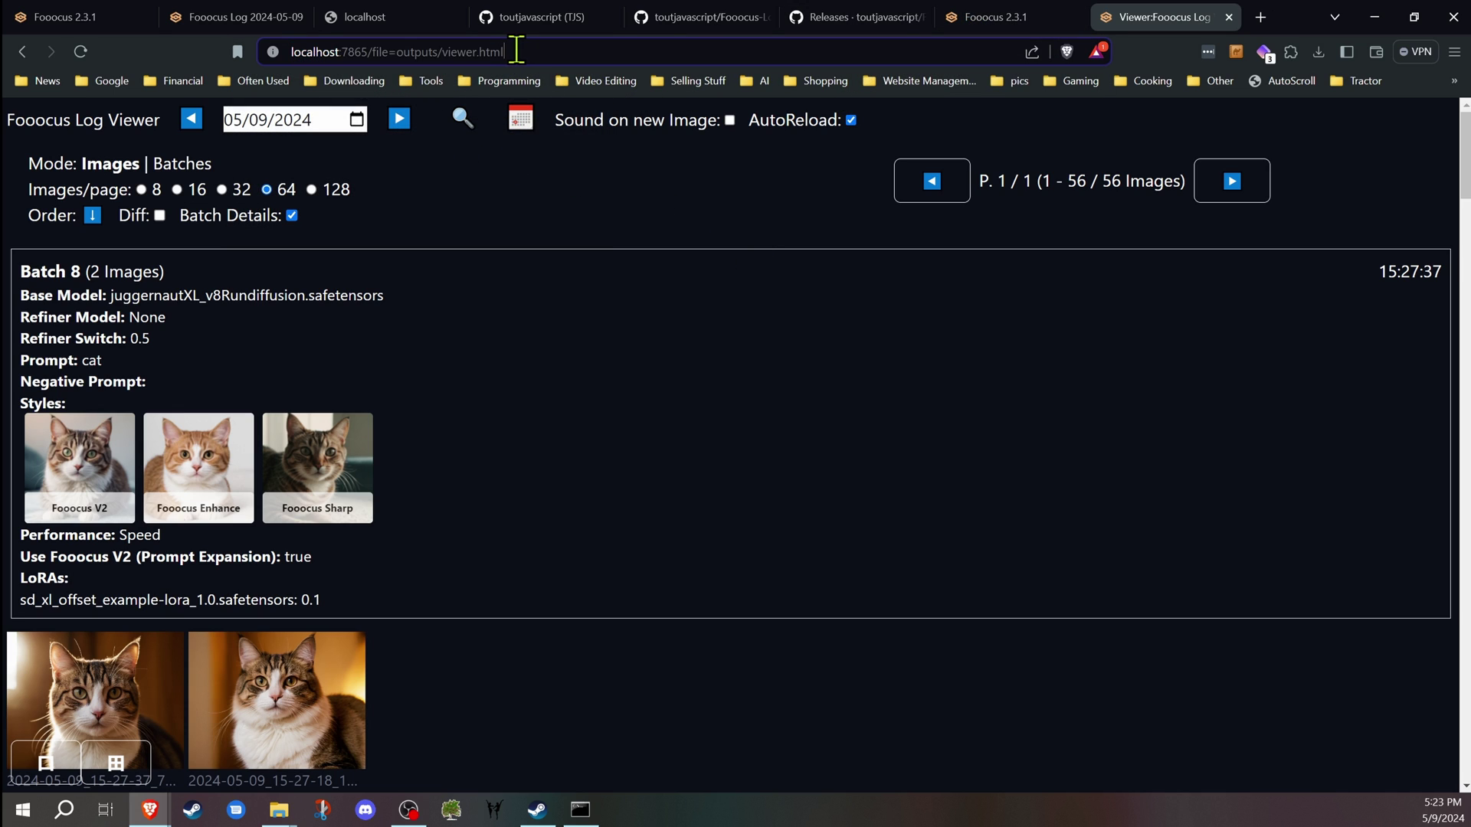
- Switch to the Fooocus 2.3.1 page, then bring the outputs folder window forward
{"action": "left_click", "coordinate": [1017, 16]}
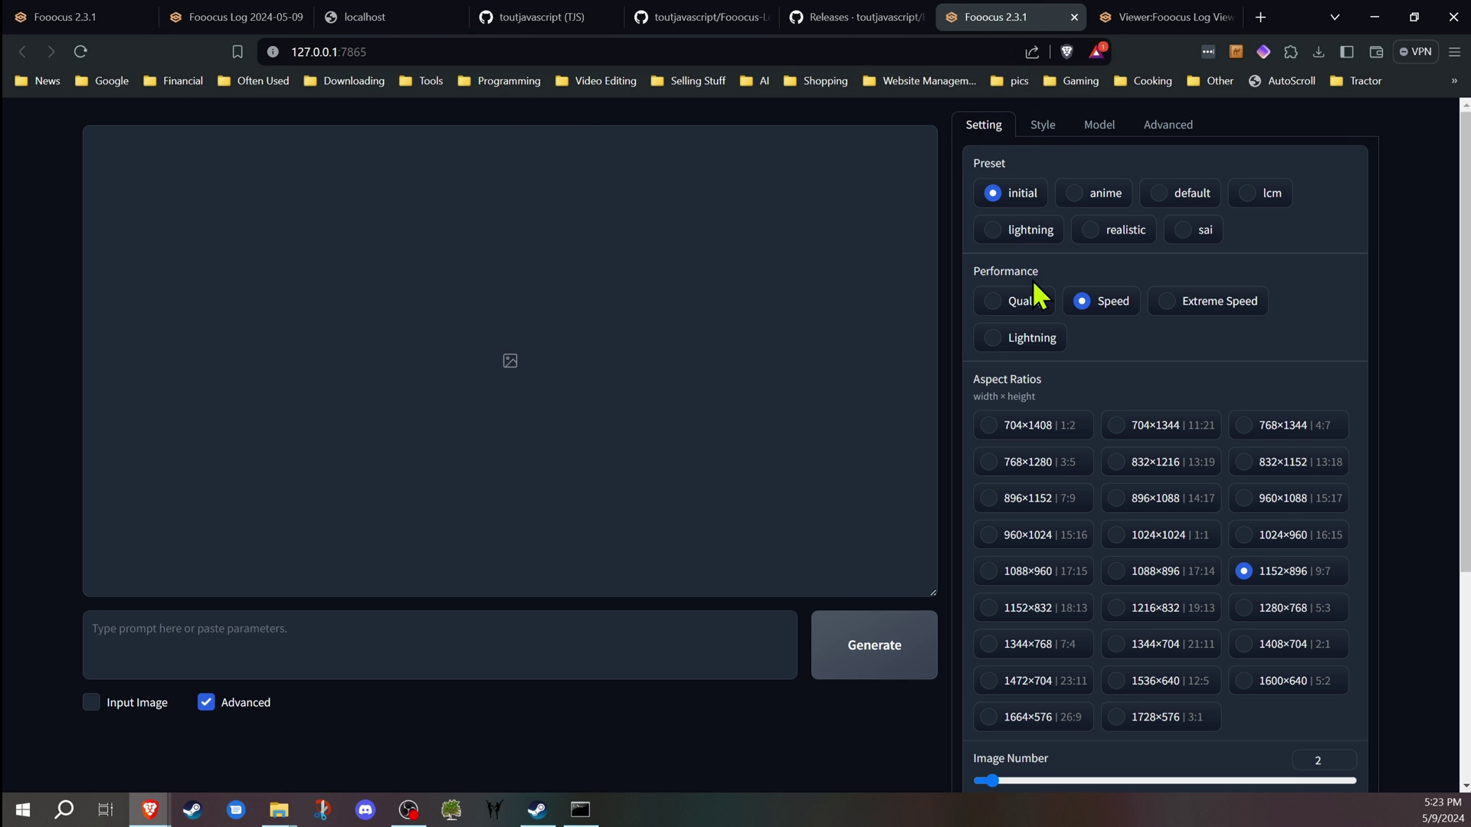
{"action": "scroll", "coordinate": [1035, 293], "scroll_direction": "down", "scroll_amount": 3}
{"action": "scroll", "coordinate": [1017, 410], "scroll_direction": "up", "scroll_amount": 3}
{"action": "scroll", "coordinate": [1023, 246], "scroll_direction": "down", "scroll_amount": 3}
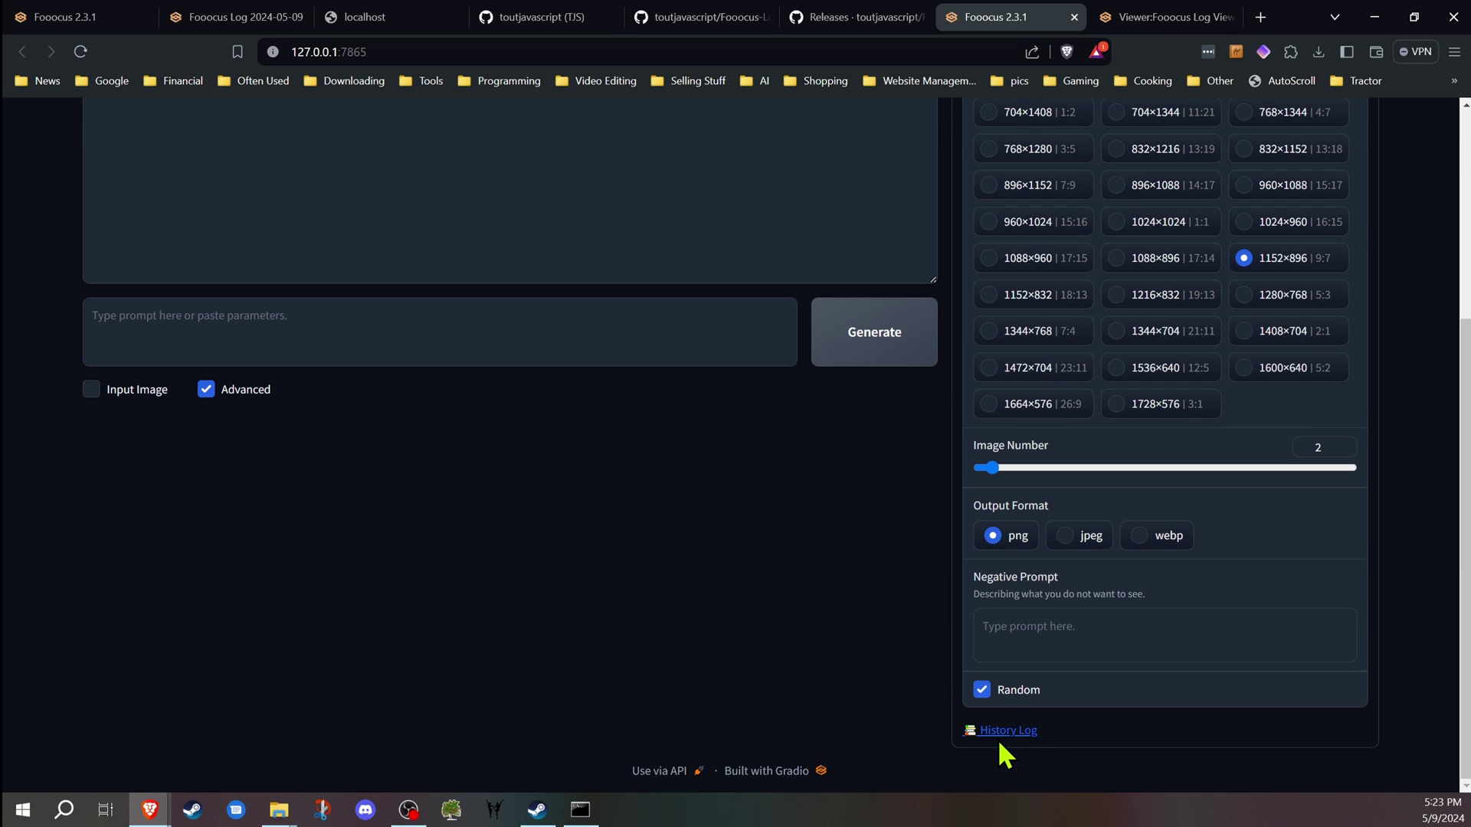
{"action": "scroll", "coordinate": [945, 520], "scroll_direction": "up", "scroll_amount": 3}
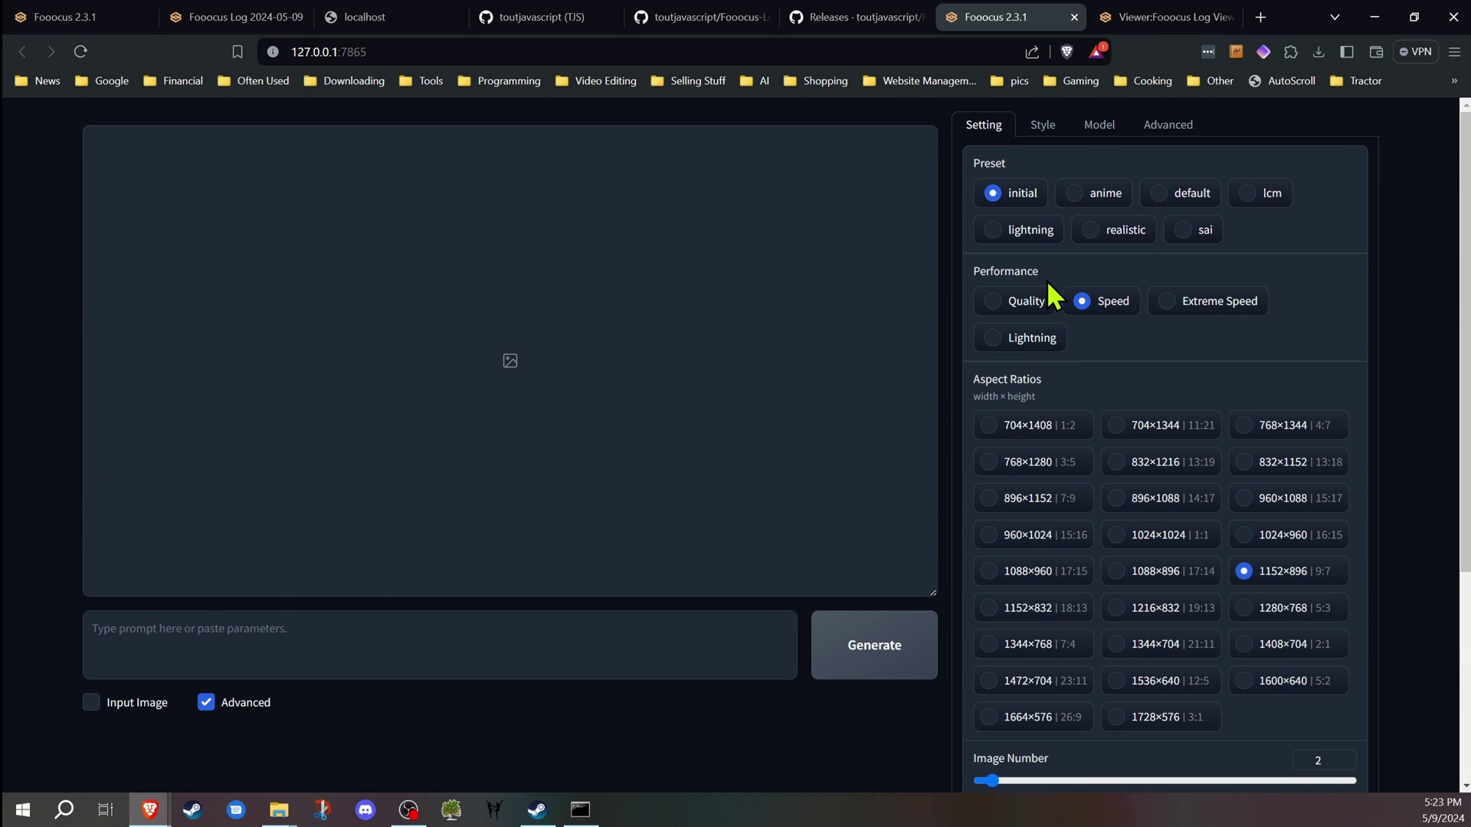
{"action": "key", "text": "alt+Tab"}
{"action": "left_click", "coordinate": [582, 430]}
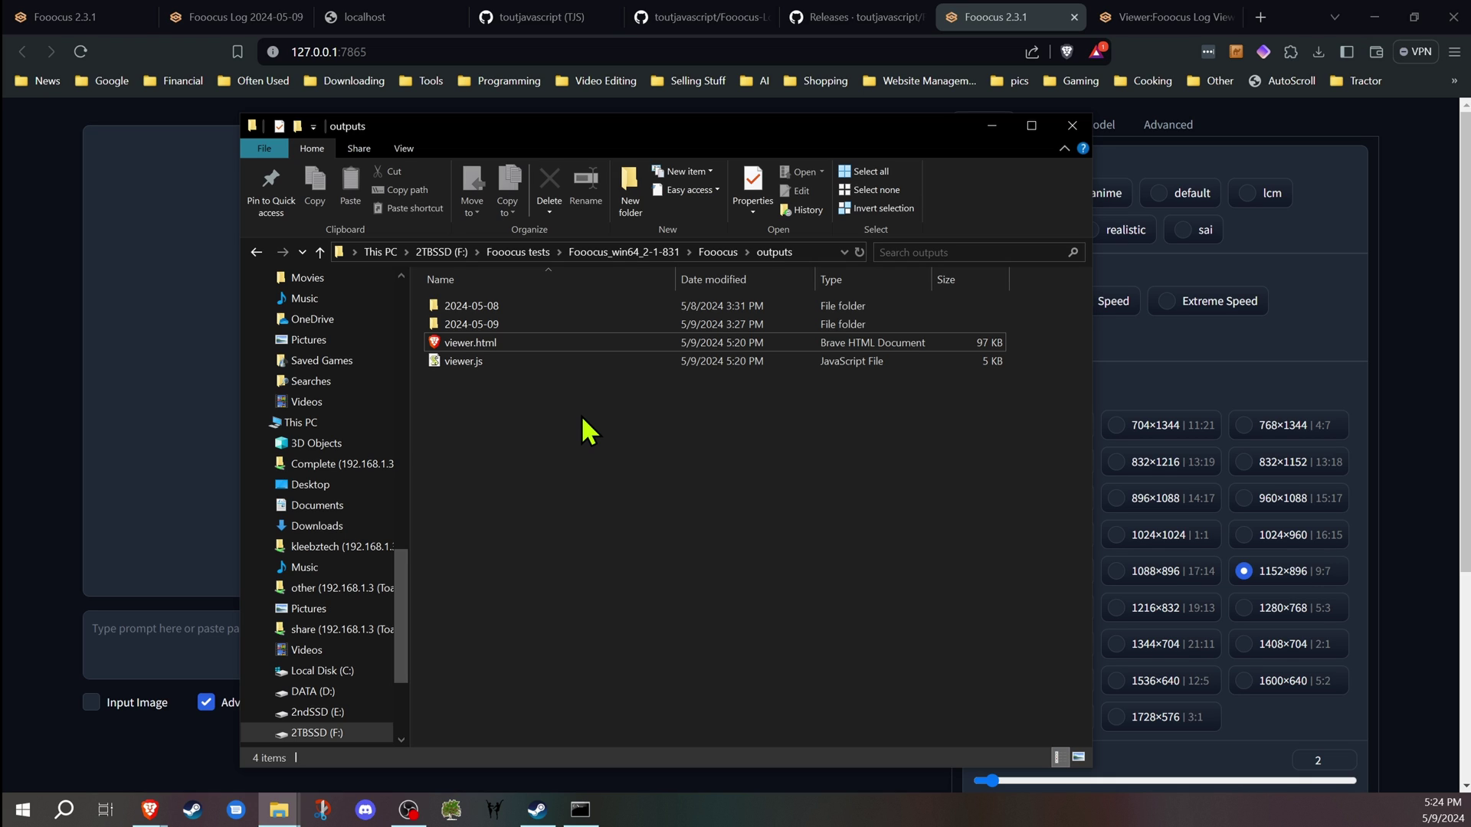
- Shift the outputs folder window slightly left while reading the README installation steps
{"action": "left_click_drag", "start_coordinate": [811, 140], "coordinate": [716, 133]}
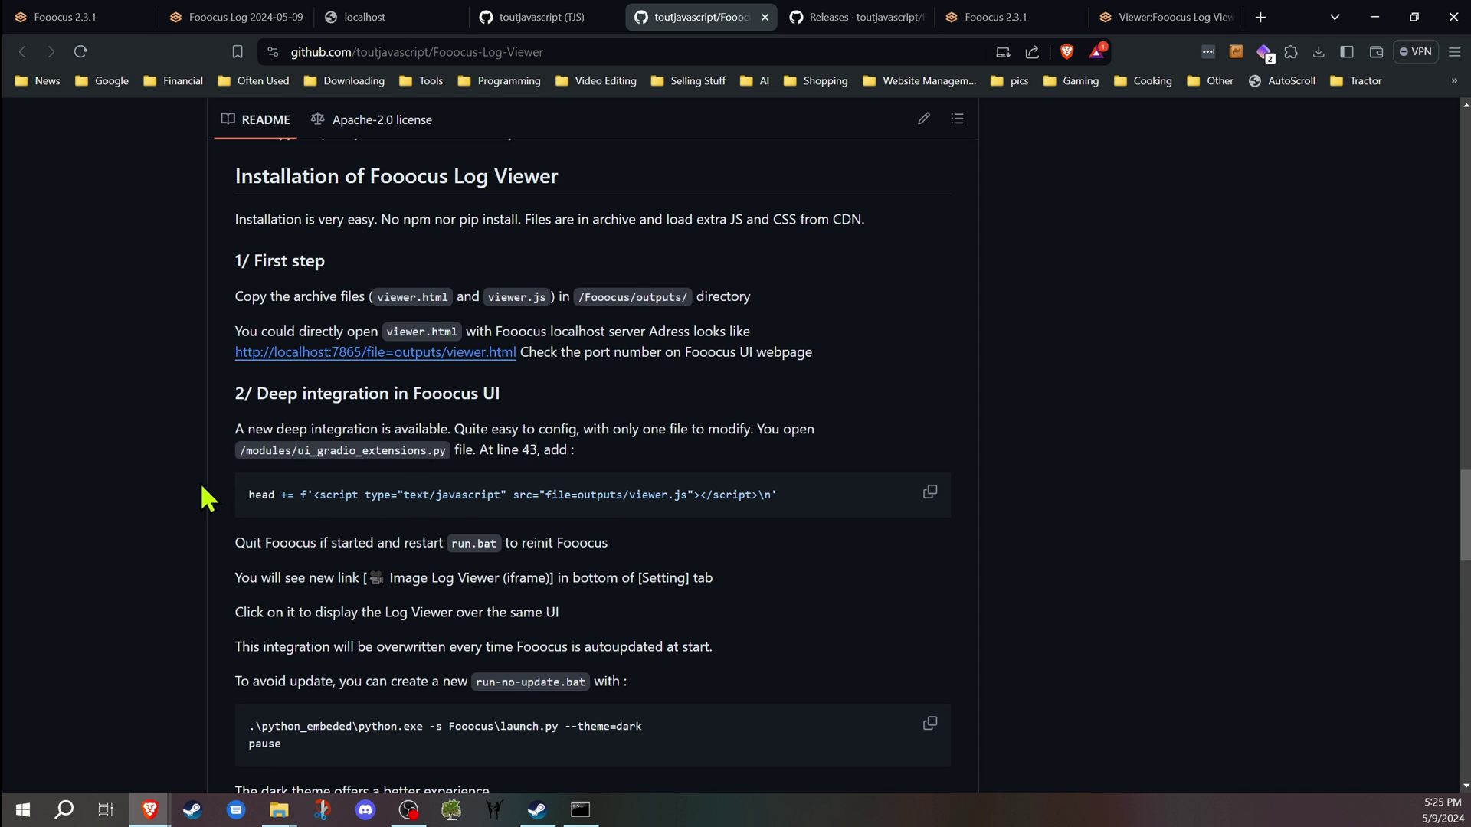
- Open the modules folder in the Fooocus folder window and stretch the window taller
{"action": "key", "text": "alt+Tab"}
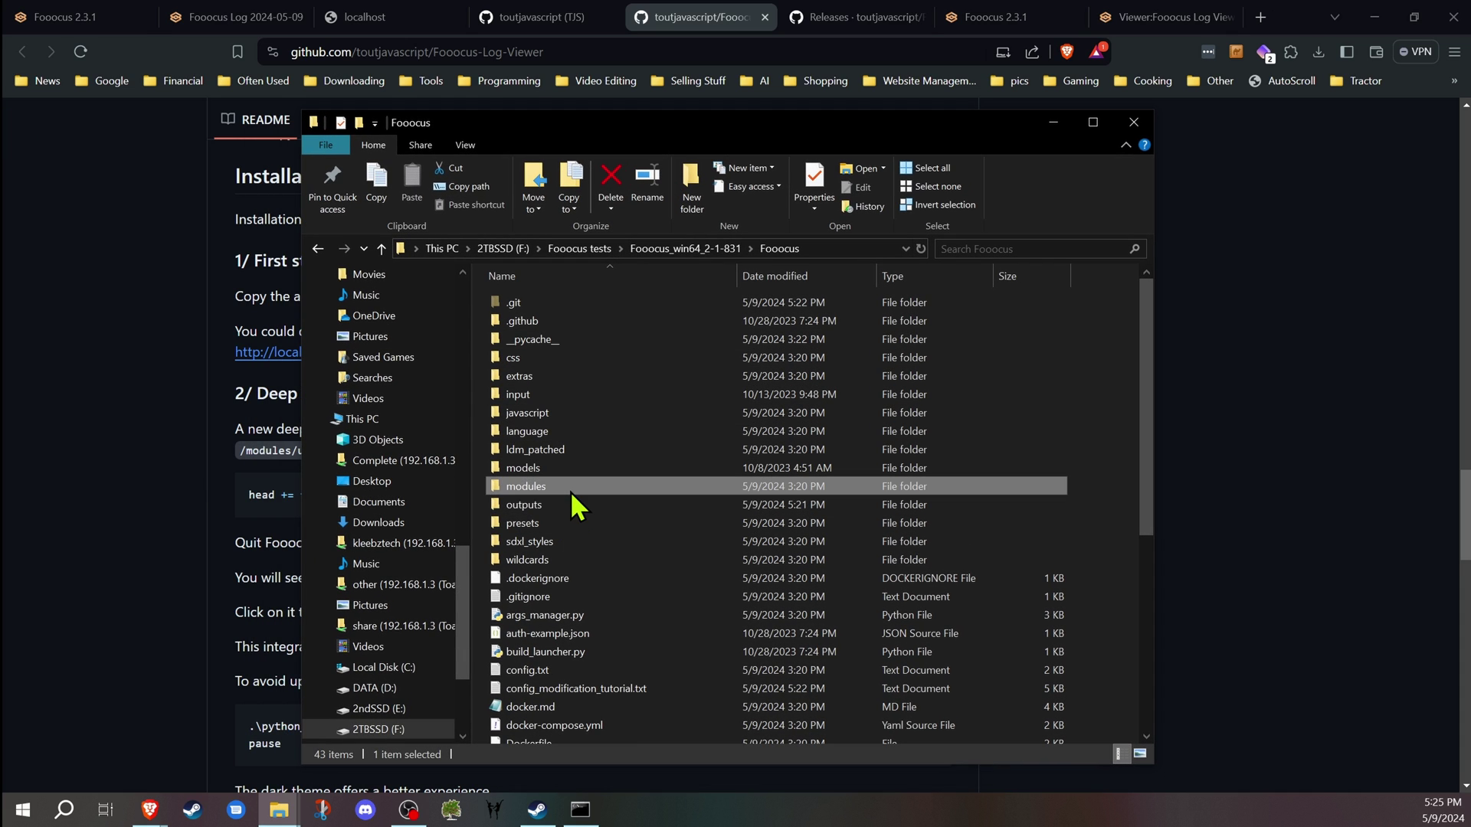
{"action": "double_click", "coordinate": [571, 490]}
{"action": "left_click_drag", "start_coordinate": [735, 111], "coordinate": [846, 14]}
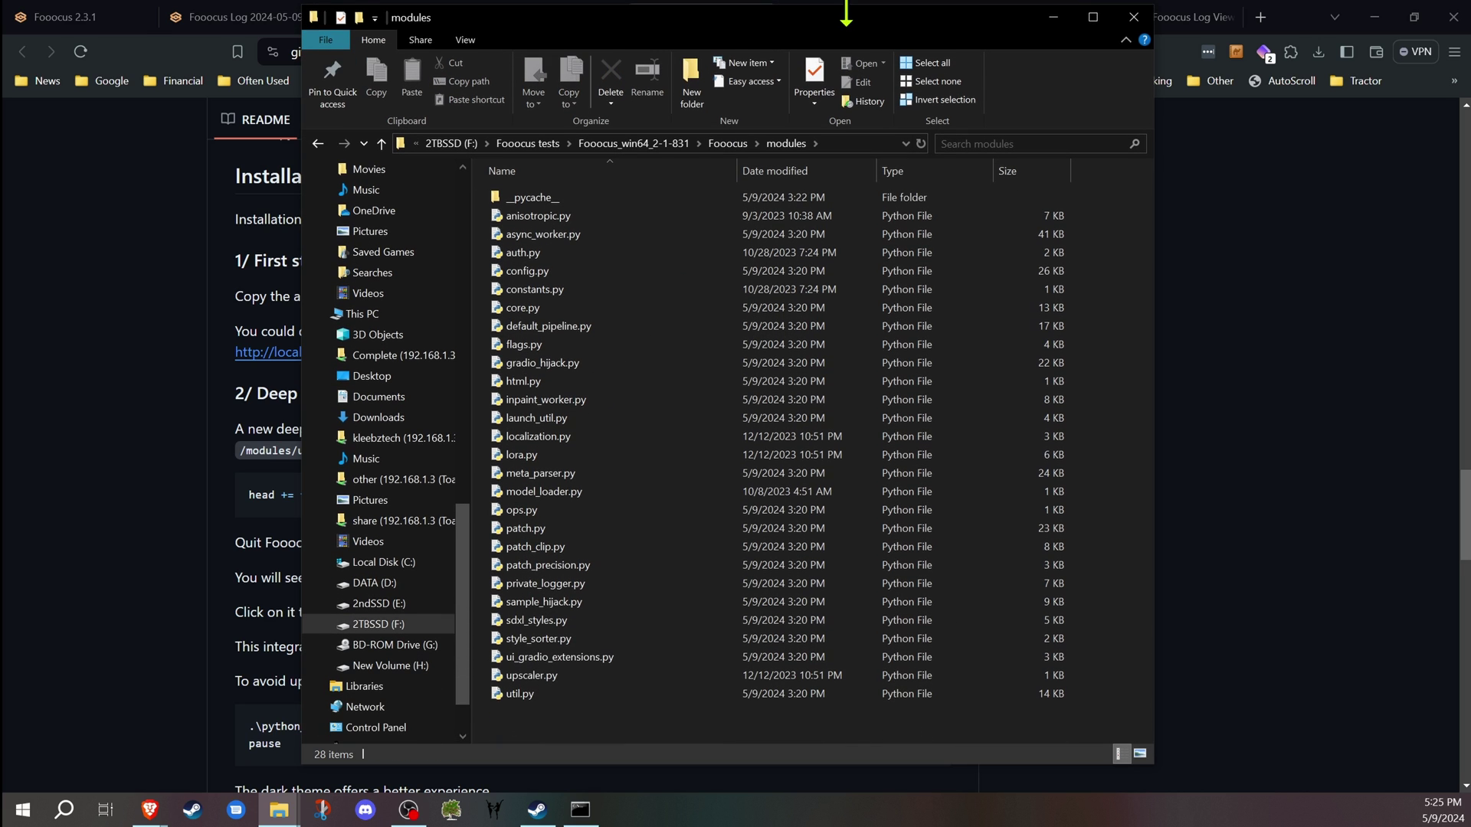
- Open ui_gradio_extensions.py with Edit with Notepad++
{"action": "left_click", "coordinate": [563, 658]}
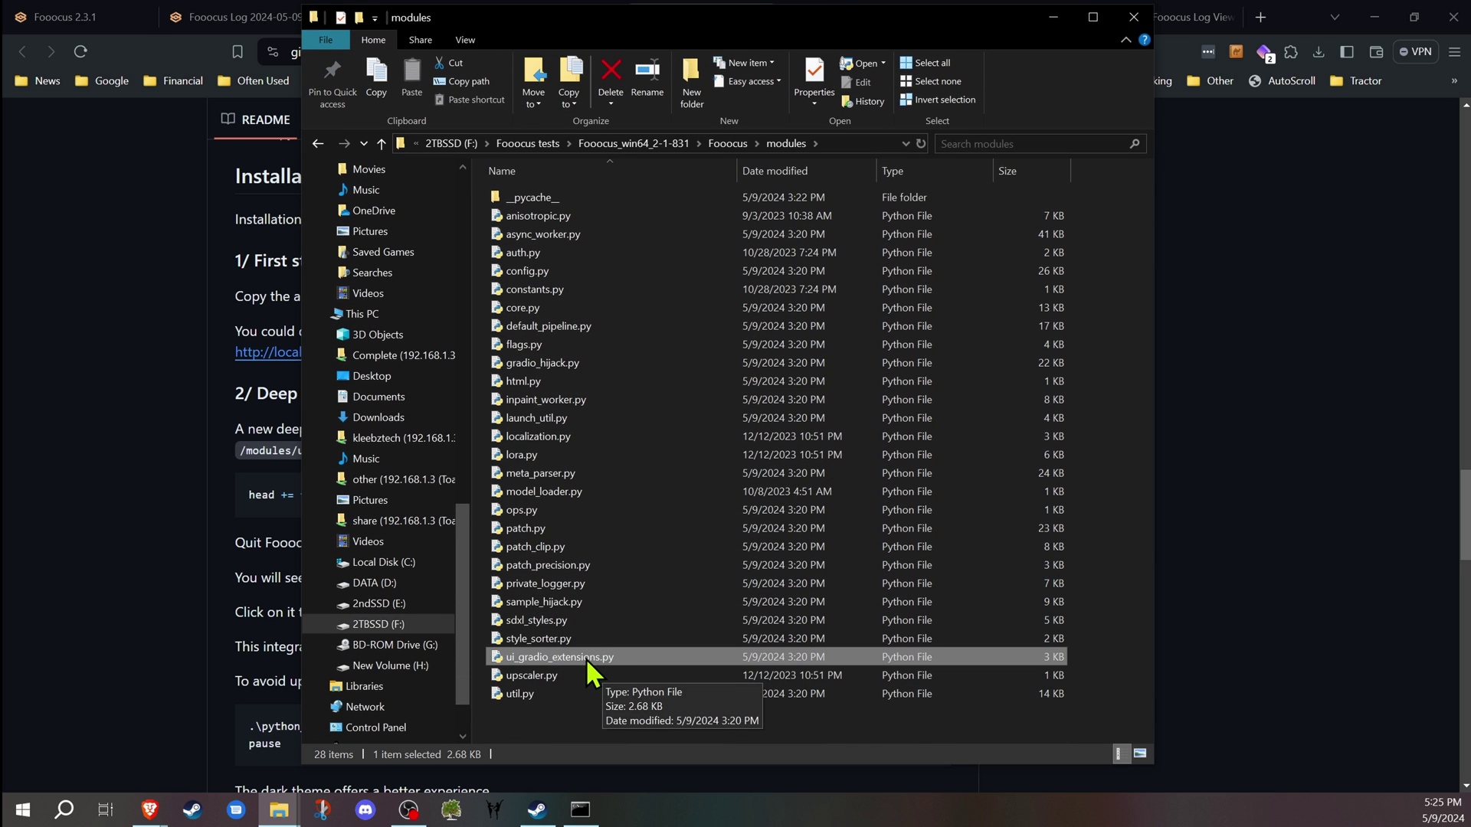
{"action": "right_click", "coordinate": [586, 657]}
{"action": "key", "text": "Escape"}
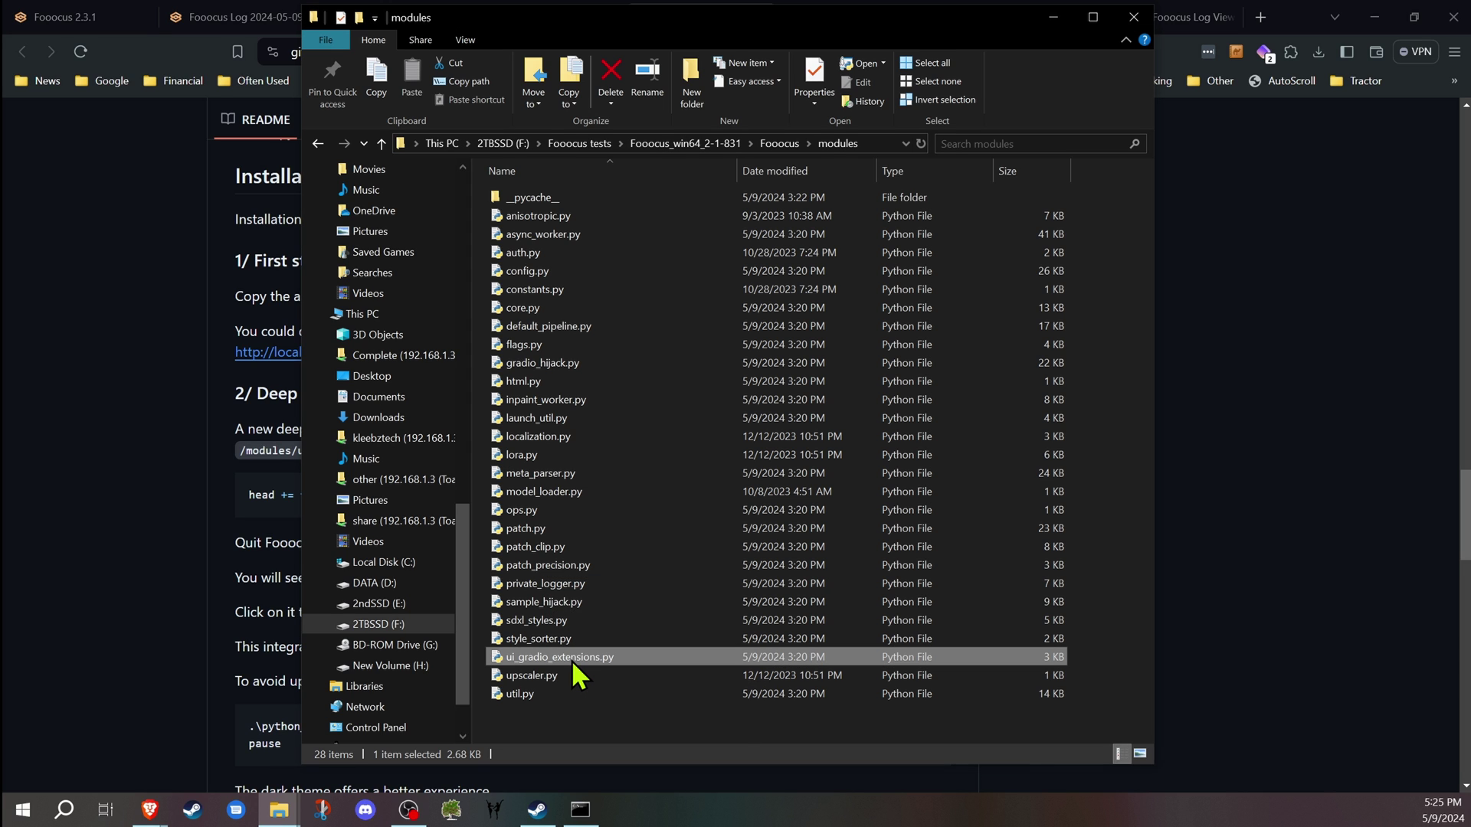
{"action": "right_click", "coordinate": [571, 660]}
{"action": "left_click", "coordinate": [673, 357]}
- Maximize Notepad++, go to line 43, and copy the viewer.js script line from the README
{"action": "left_click", "coordinate": [1158, 55]}
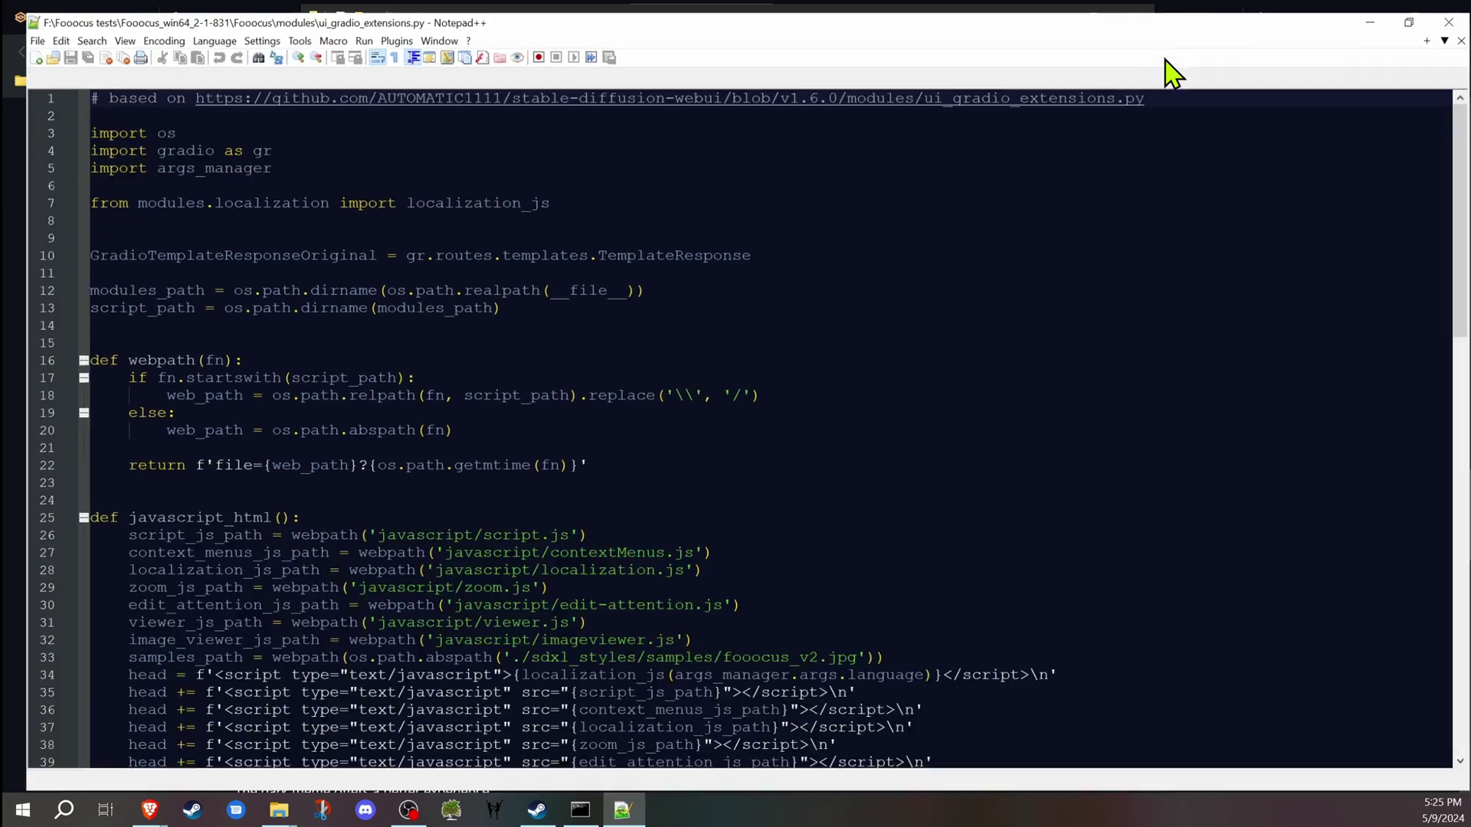
{"action": "scroll", "coordinate": [496, 334], "scroll_direction": "down", "scroll_amount": 7}
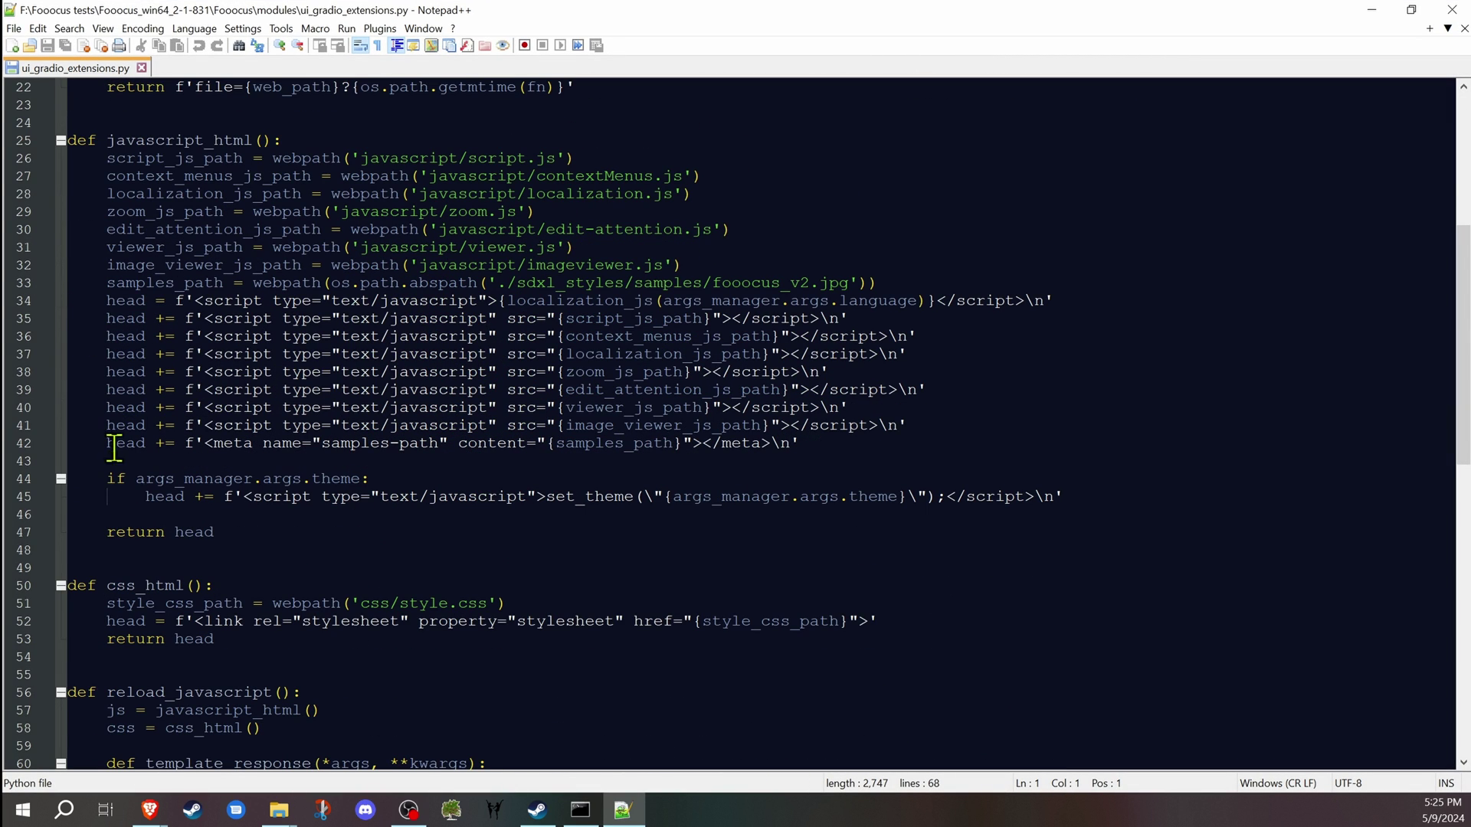
{"action": "left_click", "coordinate": [145, 461]}
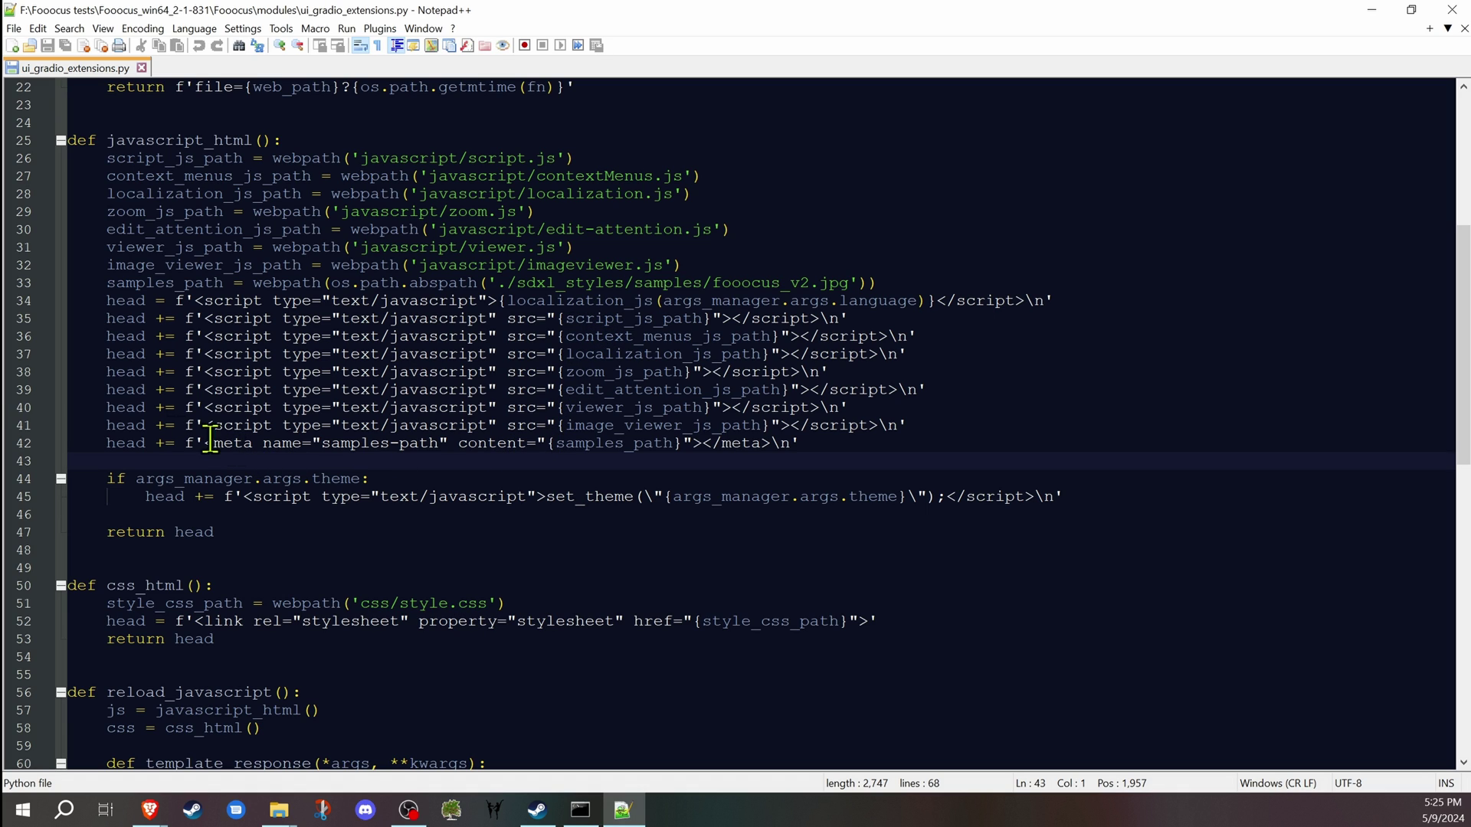
{"action": "key", "text": "alt+Tab"}
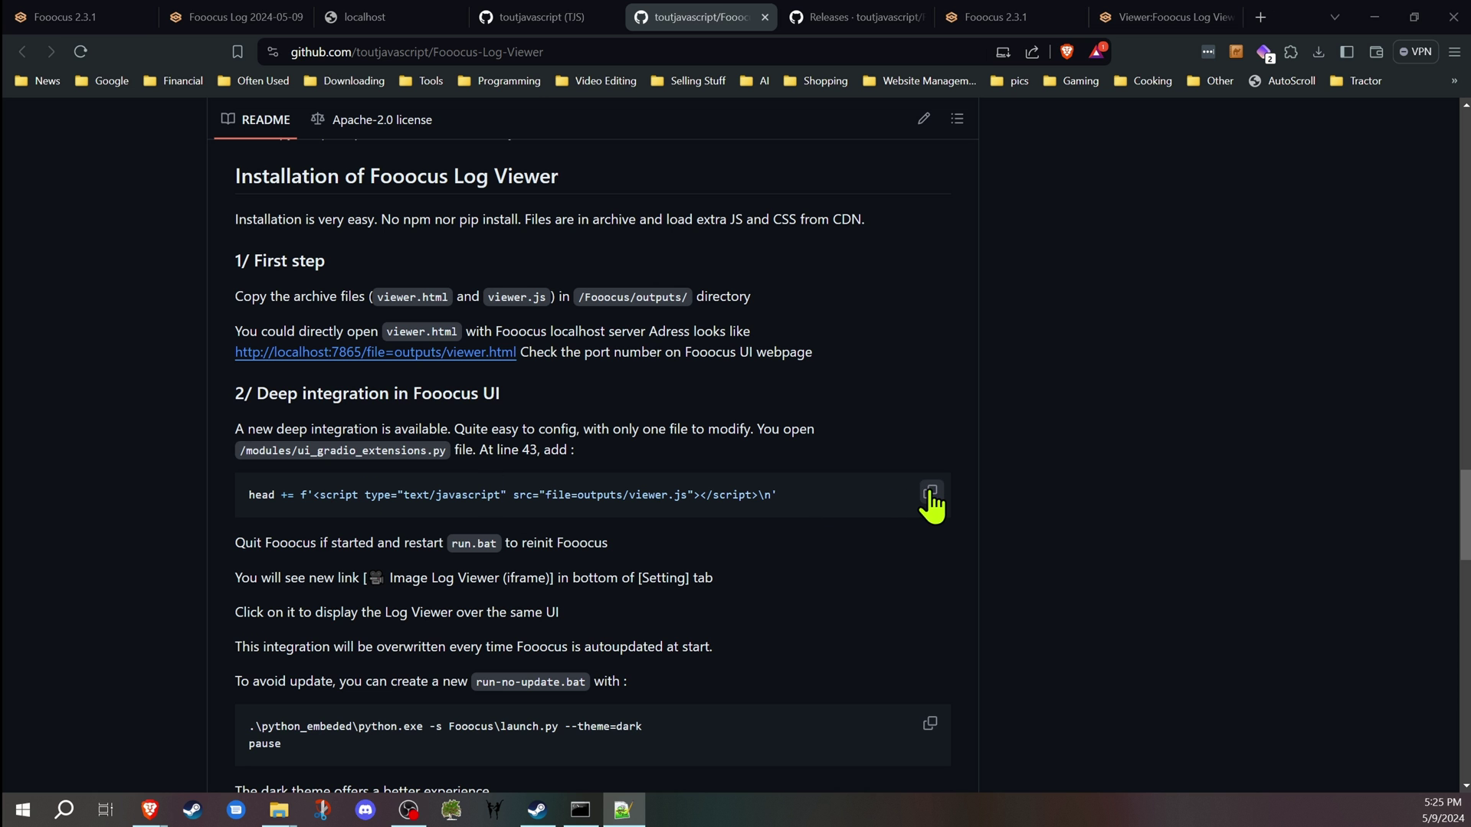
{"action": "left_click", "coordinate": [930, 493]}
- Paste the indented viewer.js script line at line 43 and add a new line
{"action": "key", "text": "alt+Tab"}
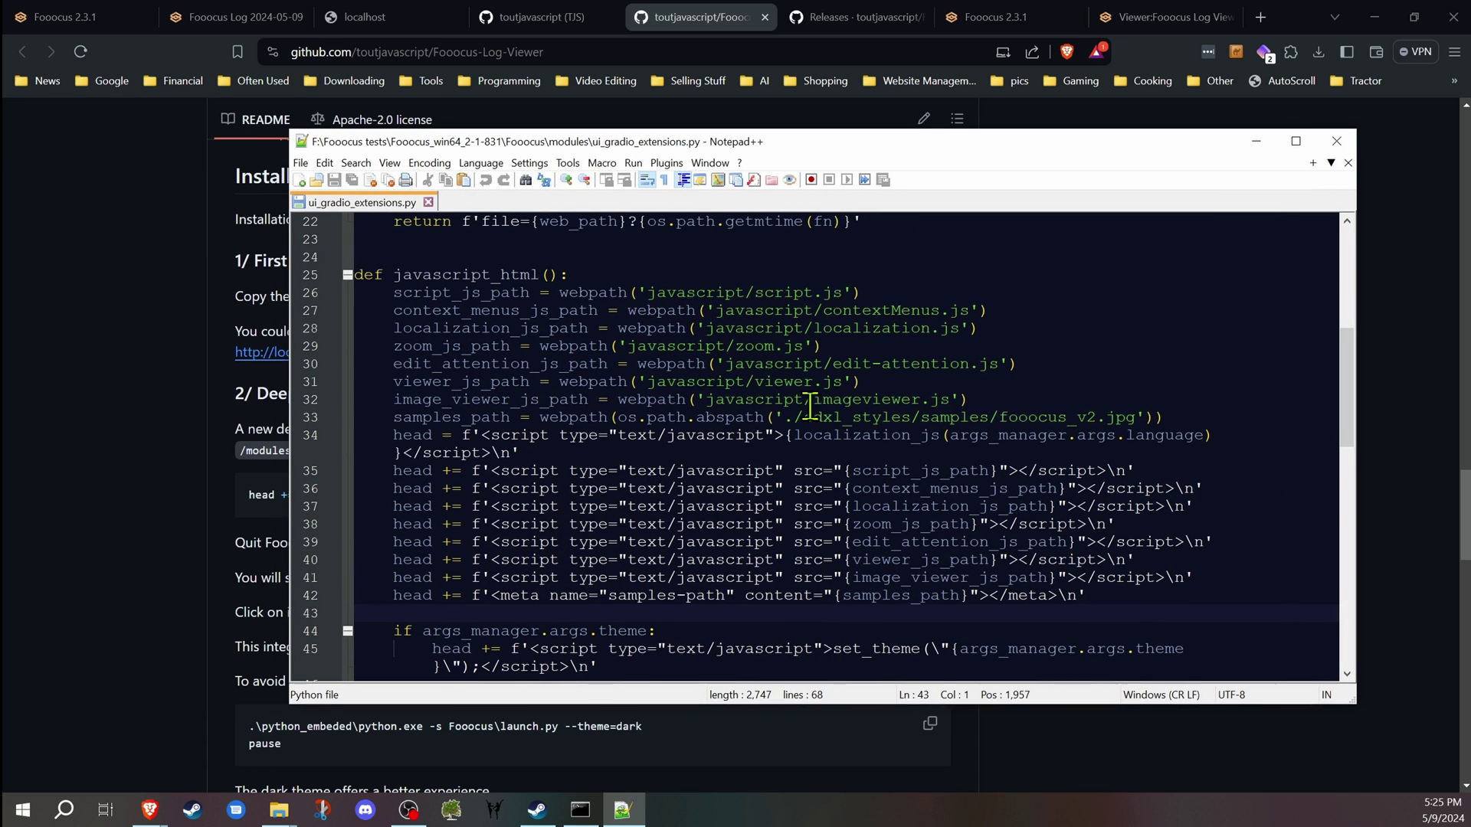
{"action": "key", "text": "Tab"}
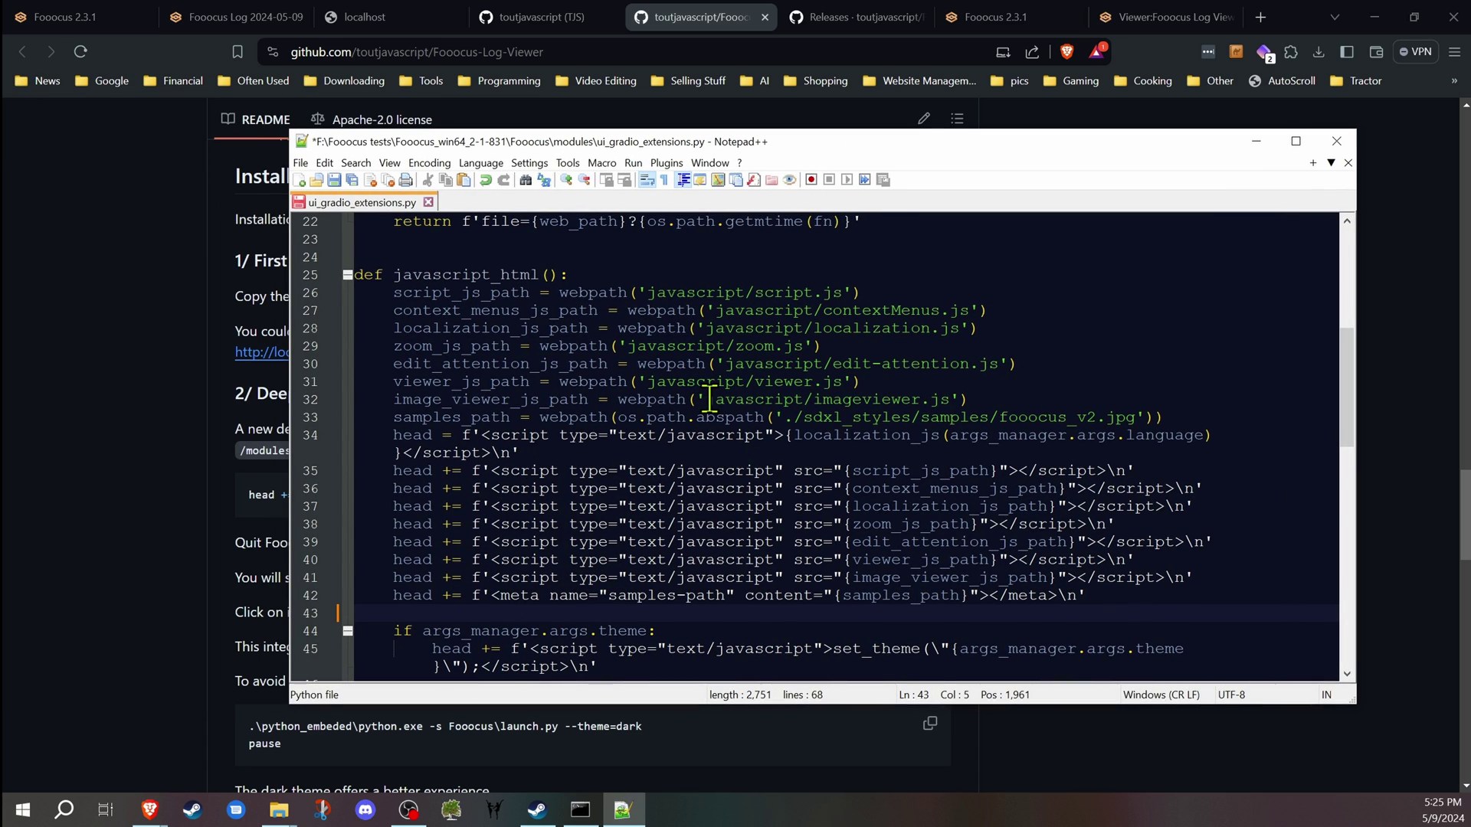
{"action": "key", "text": "ctrl+v"}
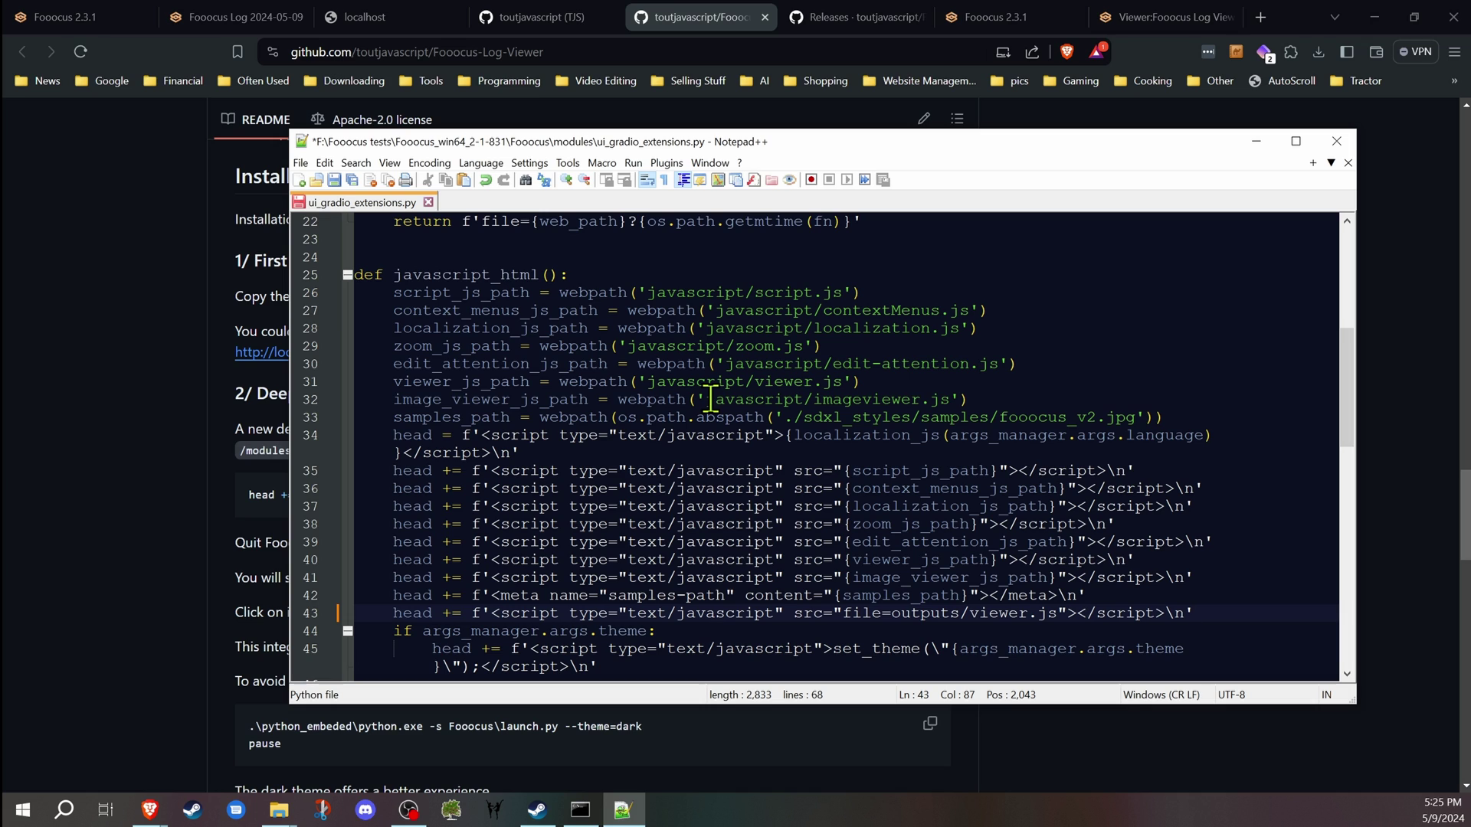
{"action": "key", "text": "Return"}
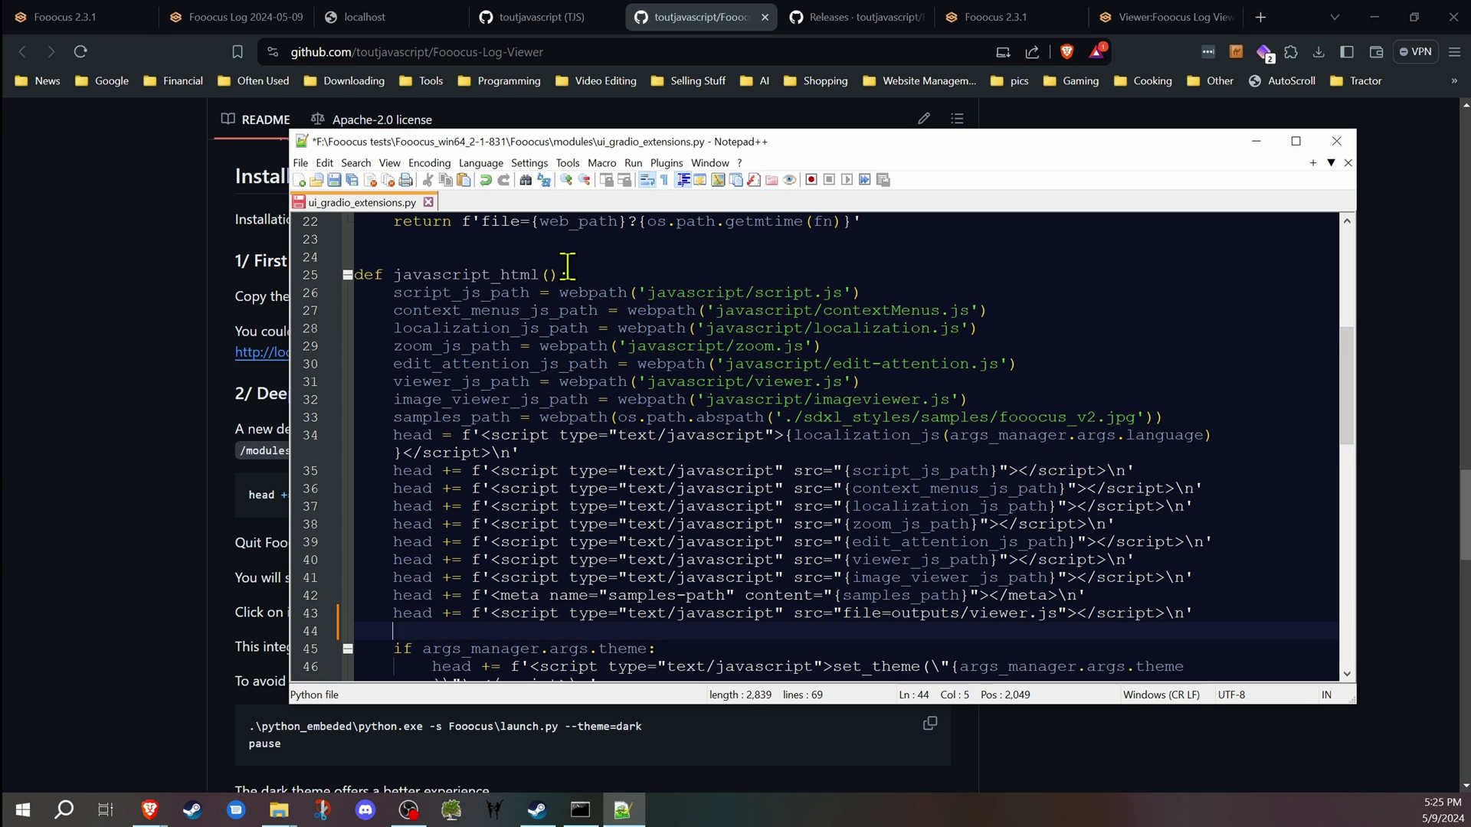
- Save ui_gradio_extensions.py and bring up the Fooocus console to restart
{"action": "left_click", "coordinate": [334, 181]}
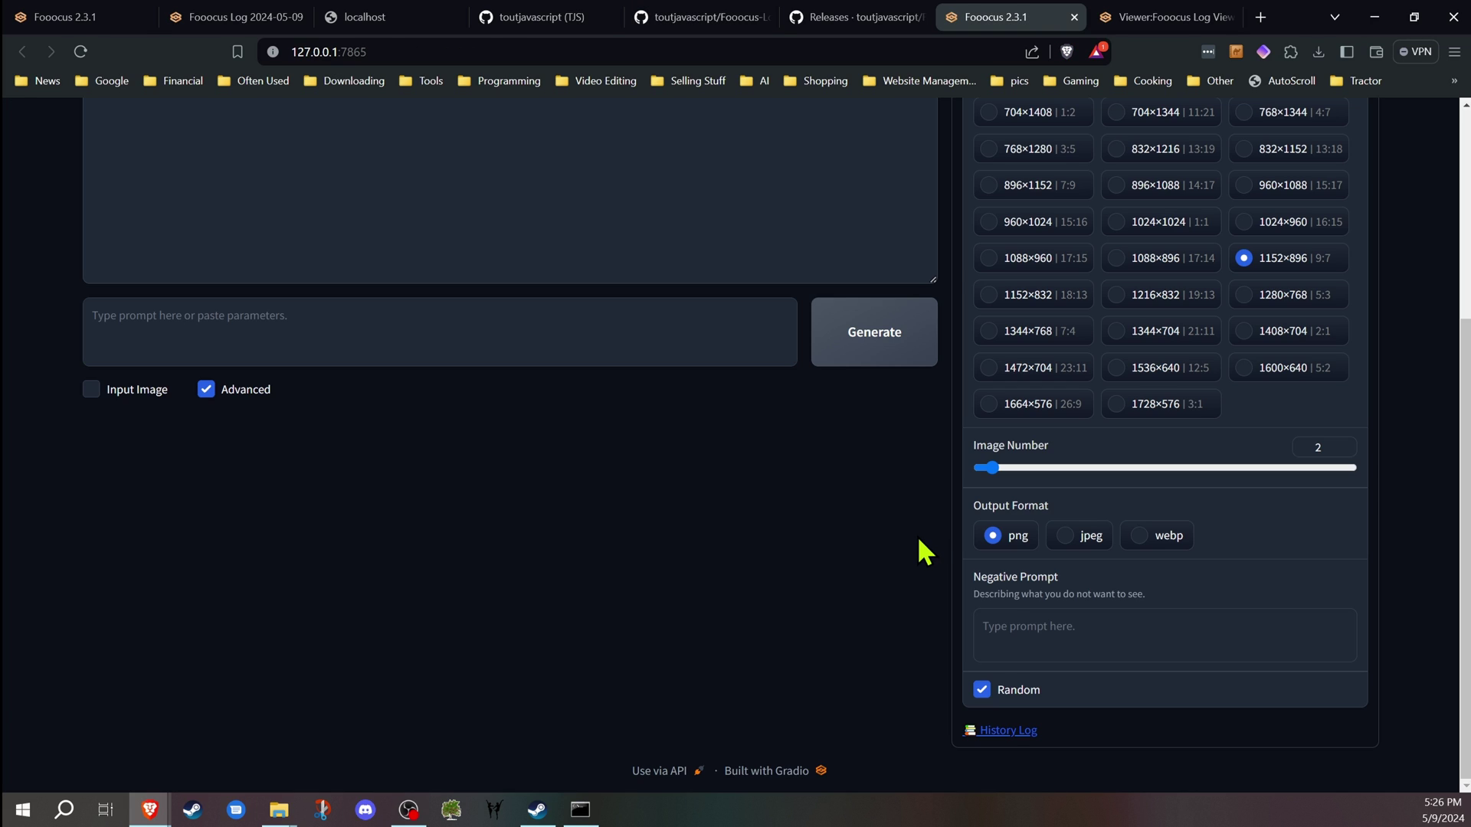
{"action": "scroll", "coordinate": [920, 540], "scroll_direction": "up", "scroll_amount": 3}
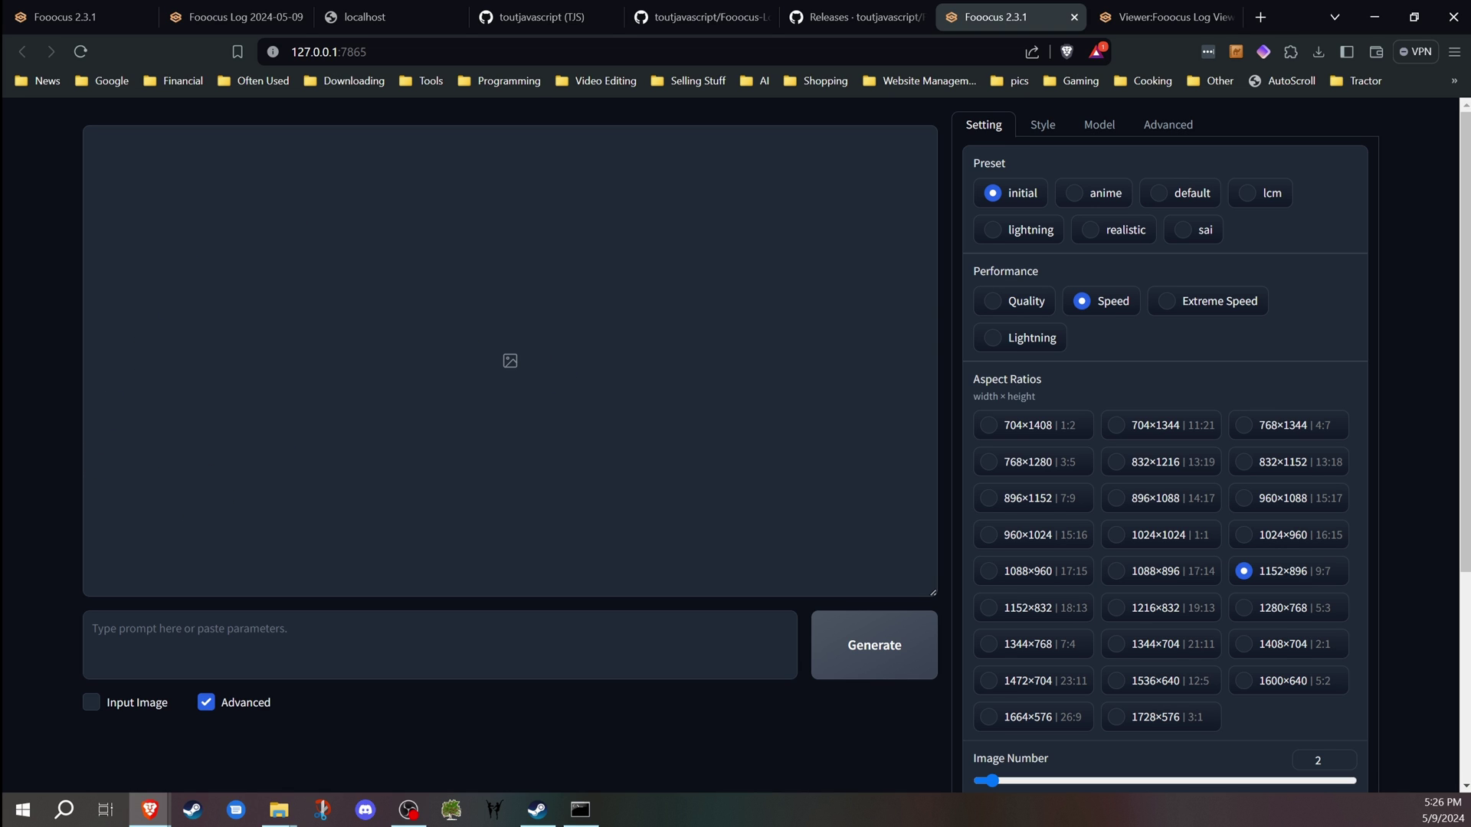
{"action": "key", "text": "alt+Tab"}
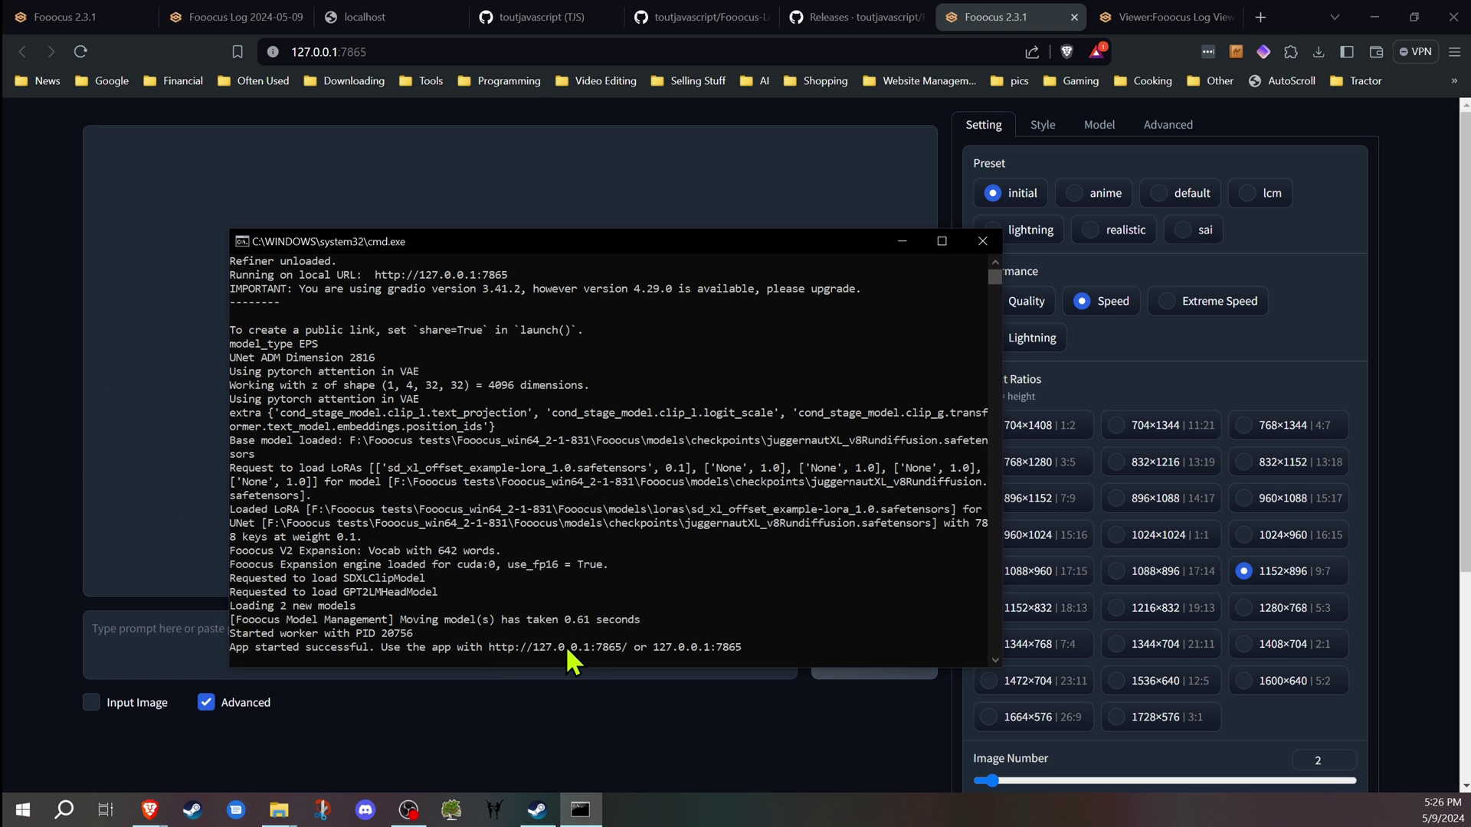
{"action": "scroll", "coordinate": [982, 423], "scroll_direction": "down", "scroll_amount": 2}
{"action": "scroll", "coordinate": [985, 423], "scroll_direction": "down", "scroll_amount": 1}
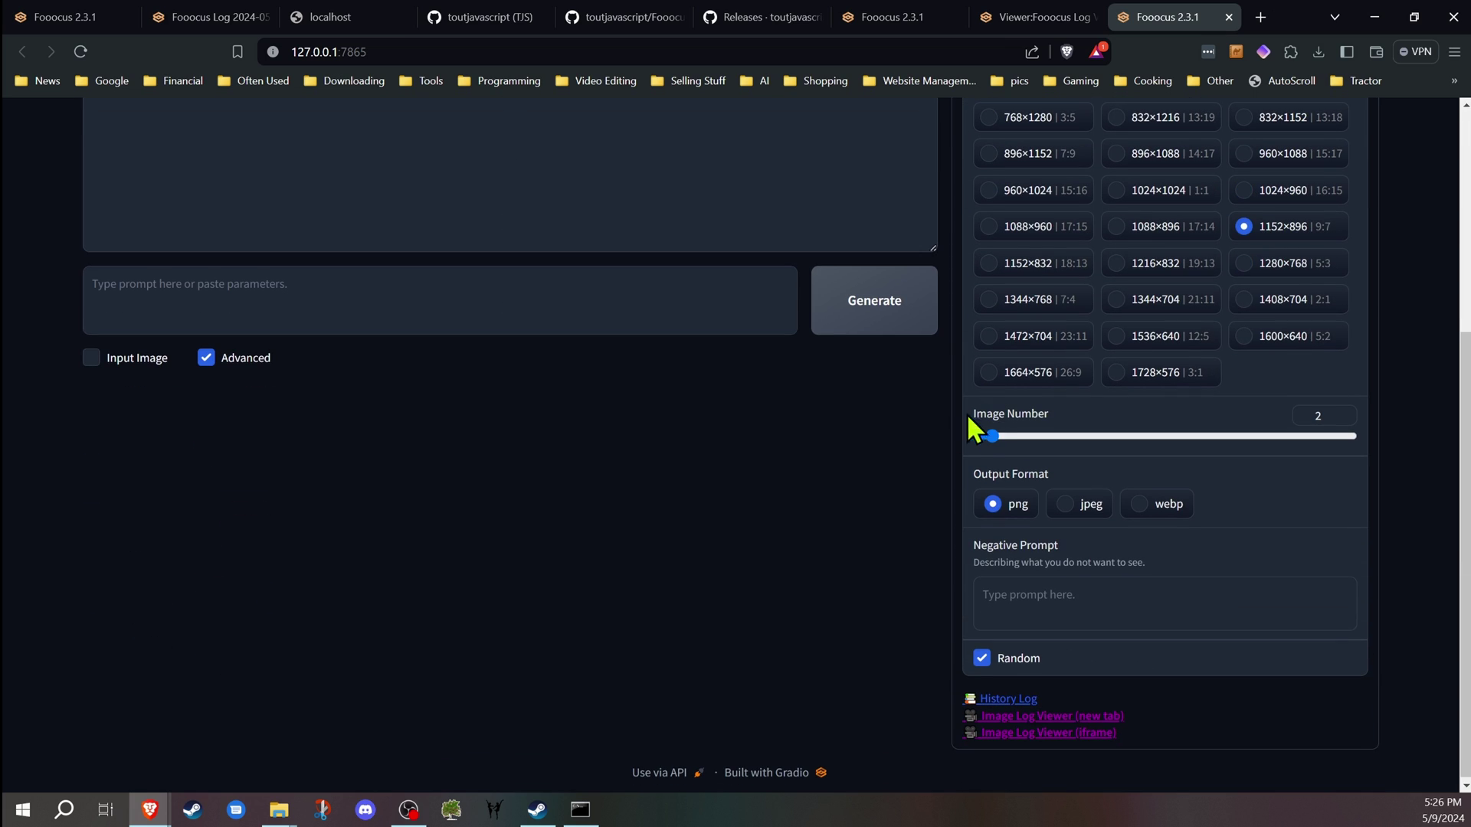
{"action": "left_click", "coordinate": [1068, 736]}
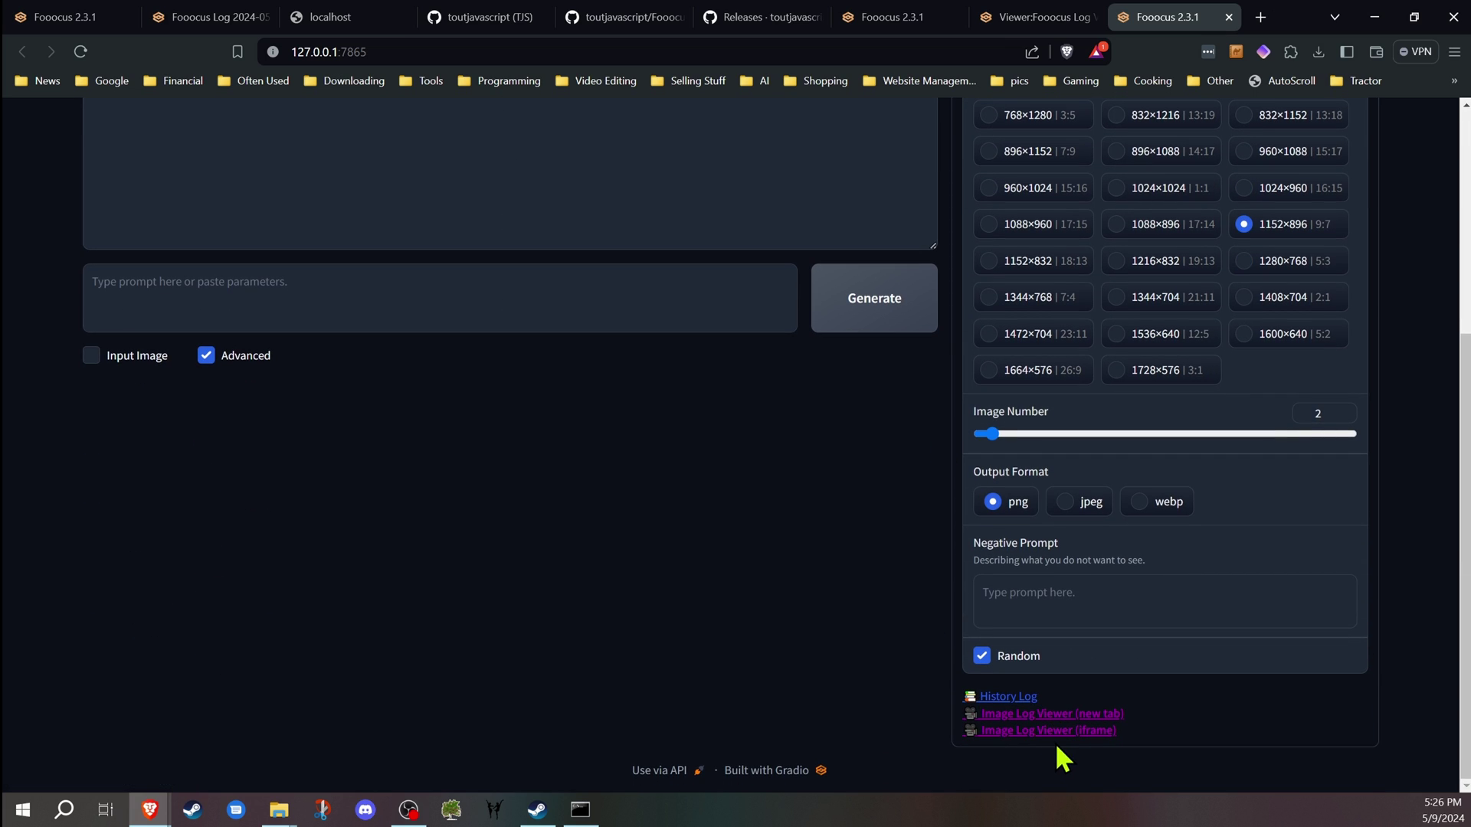
{"action": "scroll", "coordinate": [771, 640], "scroll_direction": "up", "scroll_amount": 3}
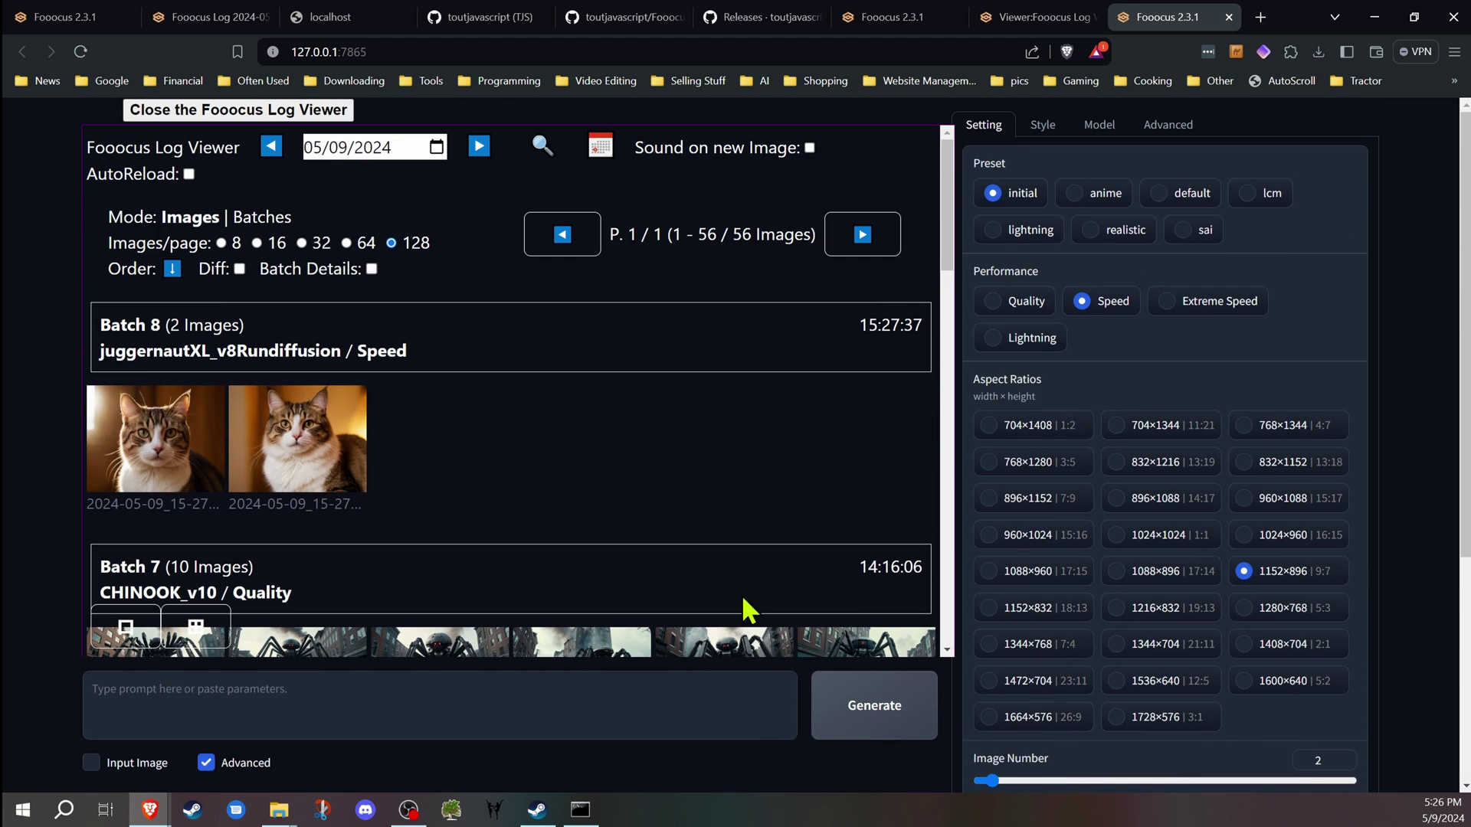
{"action": "scroll", "coordinate": [805, 454], "scroll_direction": "down", "scroll_amount": 3}
{"action": "scroll", "coordinate": [796, 450], "scroll_direction": "up", "scroll_amount": 3}
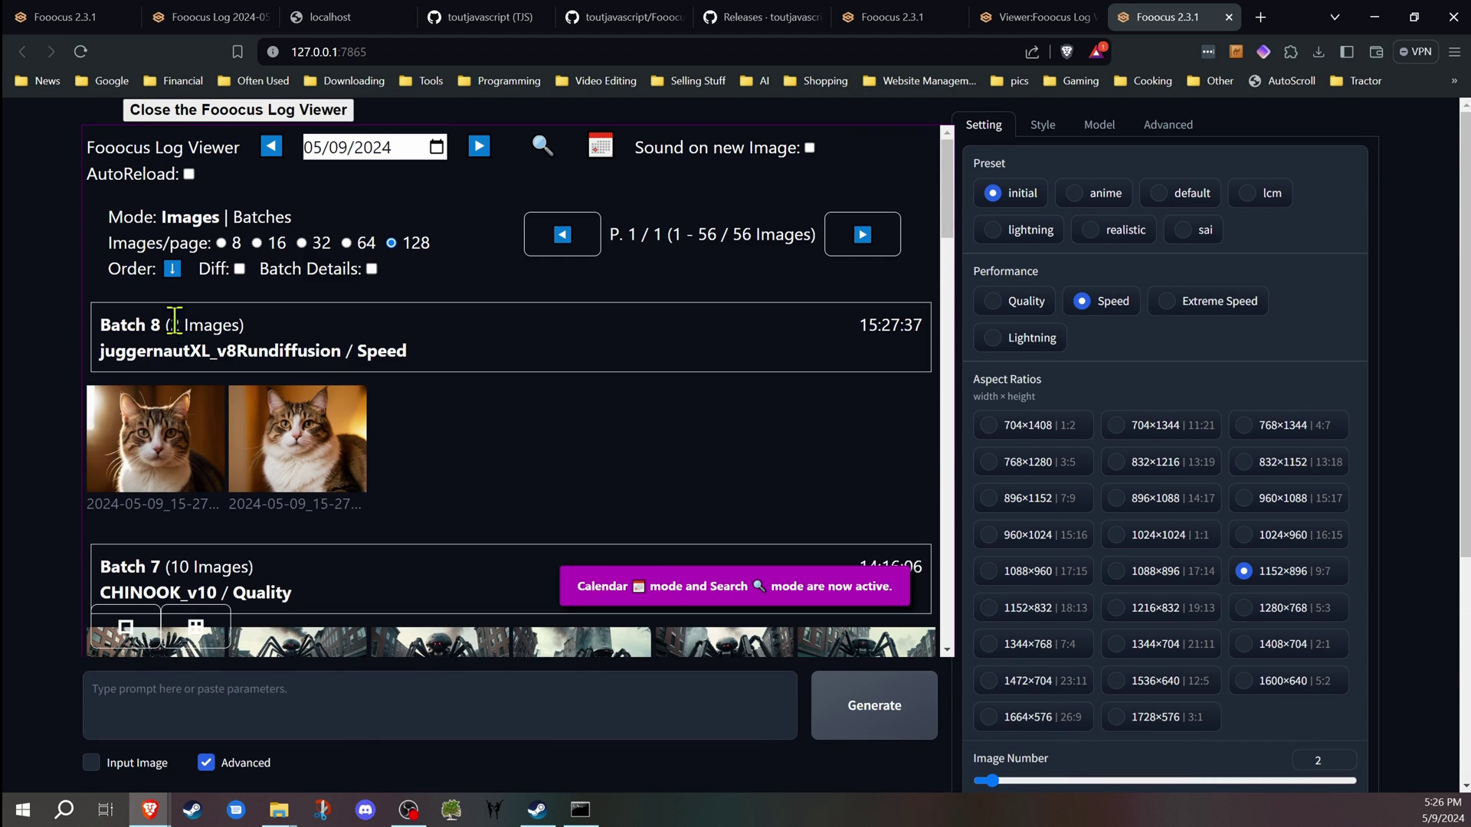
{"action": "scroll", "coordinate": [188, 340], "scroll_direction": "down", "scroll_amount": 4}
{"action": "scroll", "coordinate": [189, 340], "scroll_direction": "down", "scroll_amount": 3}
{"action": "scroll", "coordinate": [192, 338], "scroll_direction": "up", "scroll_amount": 2}
{"action": "scroll", "coordinate": [193, 335], "scroll_direction": "up", "scroll_amount": 4}
{"action": "scroll", "coordinate": [196, 334], "scroll_direction": "down", "scroll_amount": 5}
{"action": "scroll", "coordinate": [197, 342], "scroll_direction": "up", "scroll_amount": 5}
{"action": "scroll", "coordinate": [197, 343], "scroll_direction": "up", "scroll_amount": 1}
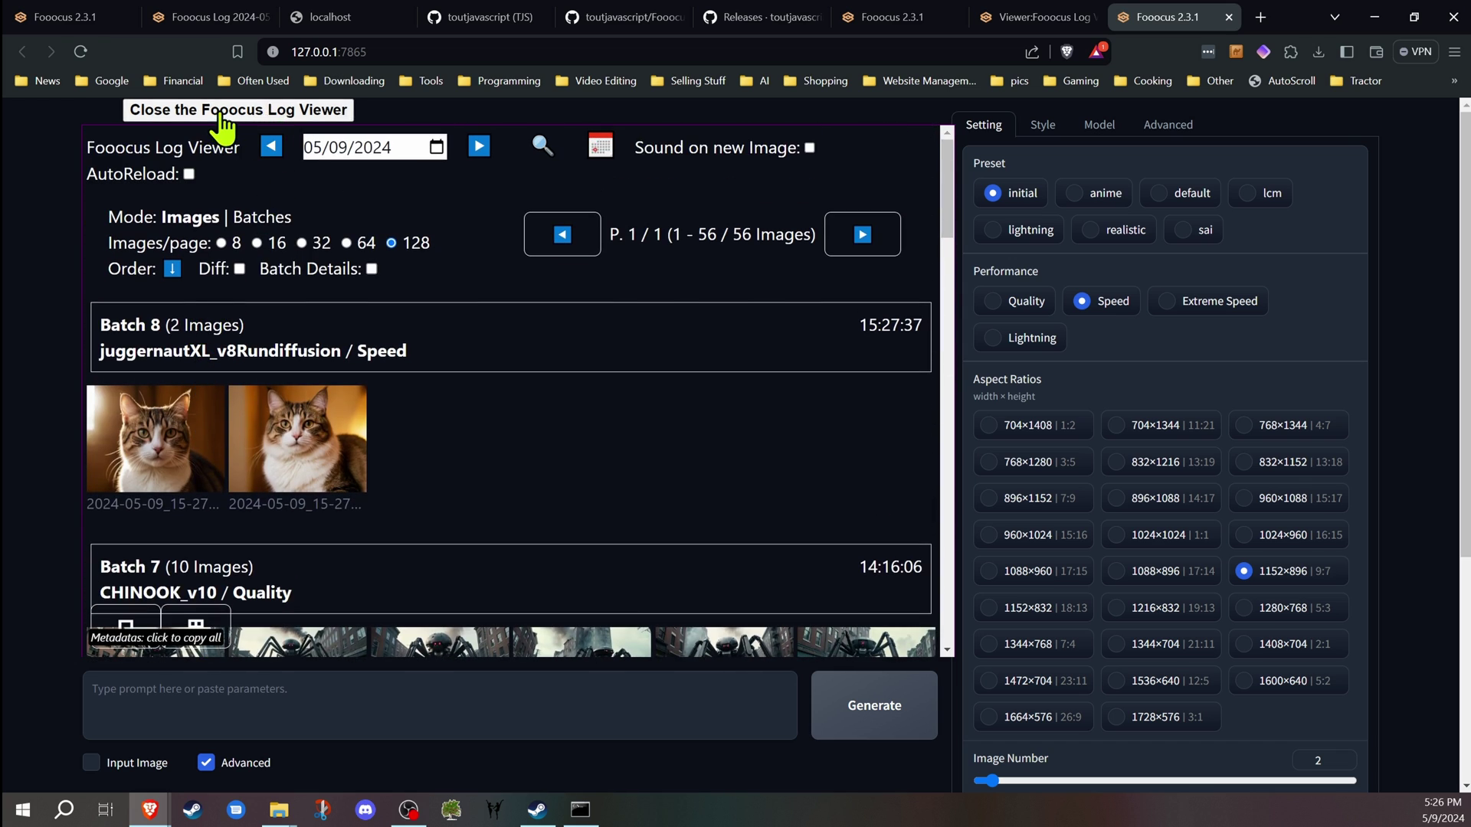
{"action": "left_click", "coordinate": [266, 136]}
{"action": "scroll", "coordinate": [1067, 472], "scroll_direction": "down", "scroll_amount": 3}
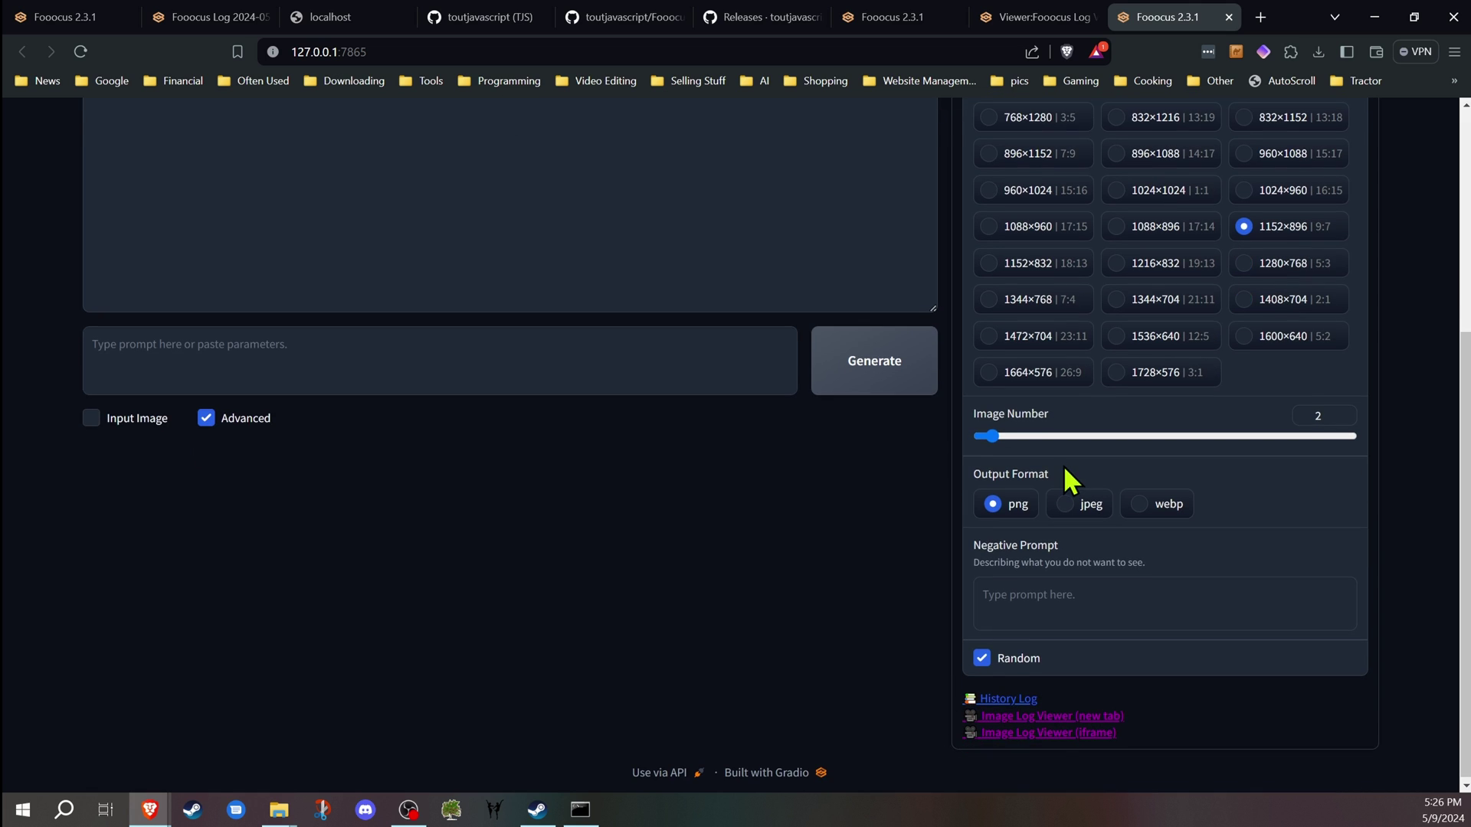
- Open 'Image Log Viewer (new tab)', then return to the Fooocus 2.3.1 tab
{"action": "left_click", "coordinate": [1062, 718]}
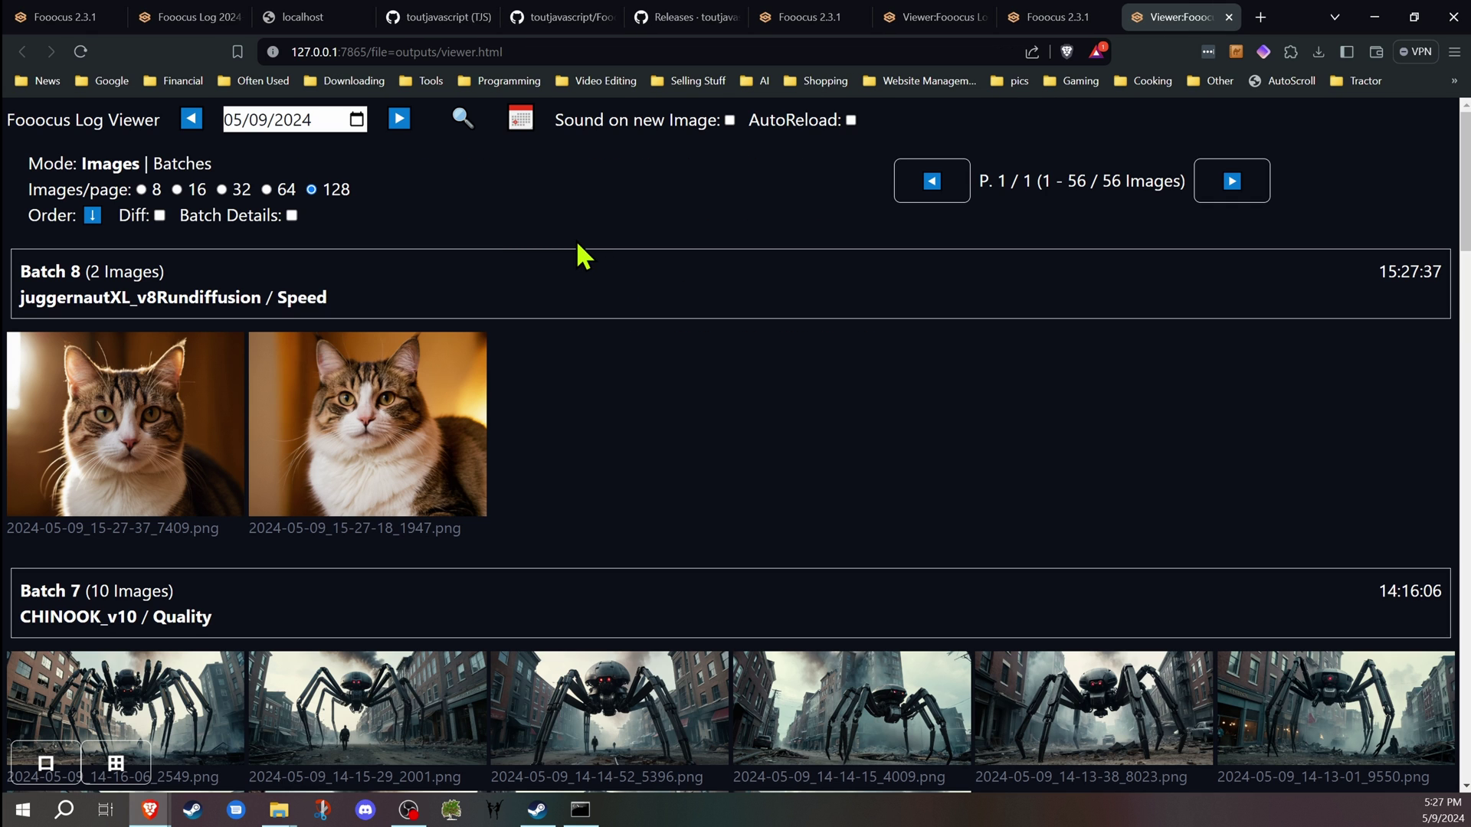
{"action": "scroll", "coordinate": [466, 222], "scroll_direction": "down", "scroll_amount": 5}
{"action": "scroll", "coordinate": [466, 222], "scroll_direction": "up", "scroll_amount": 5}
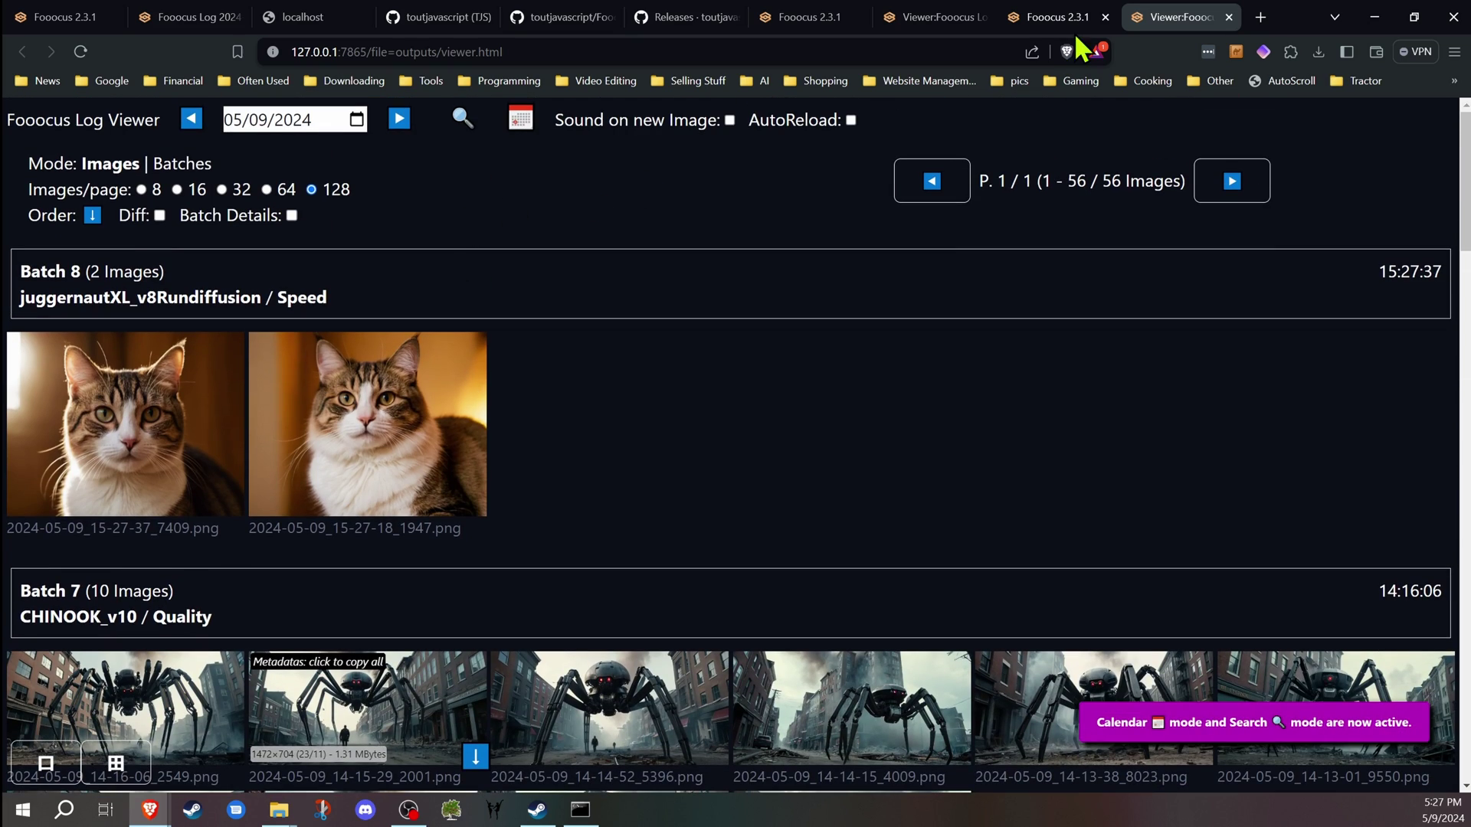
{"action": "left_click", "coordinate": [1038, 24]}
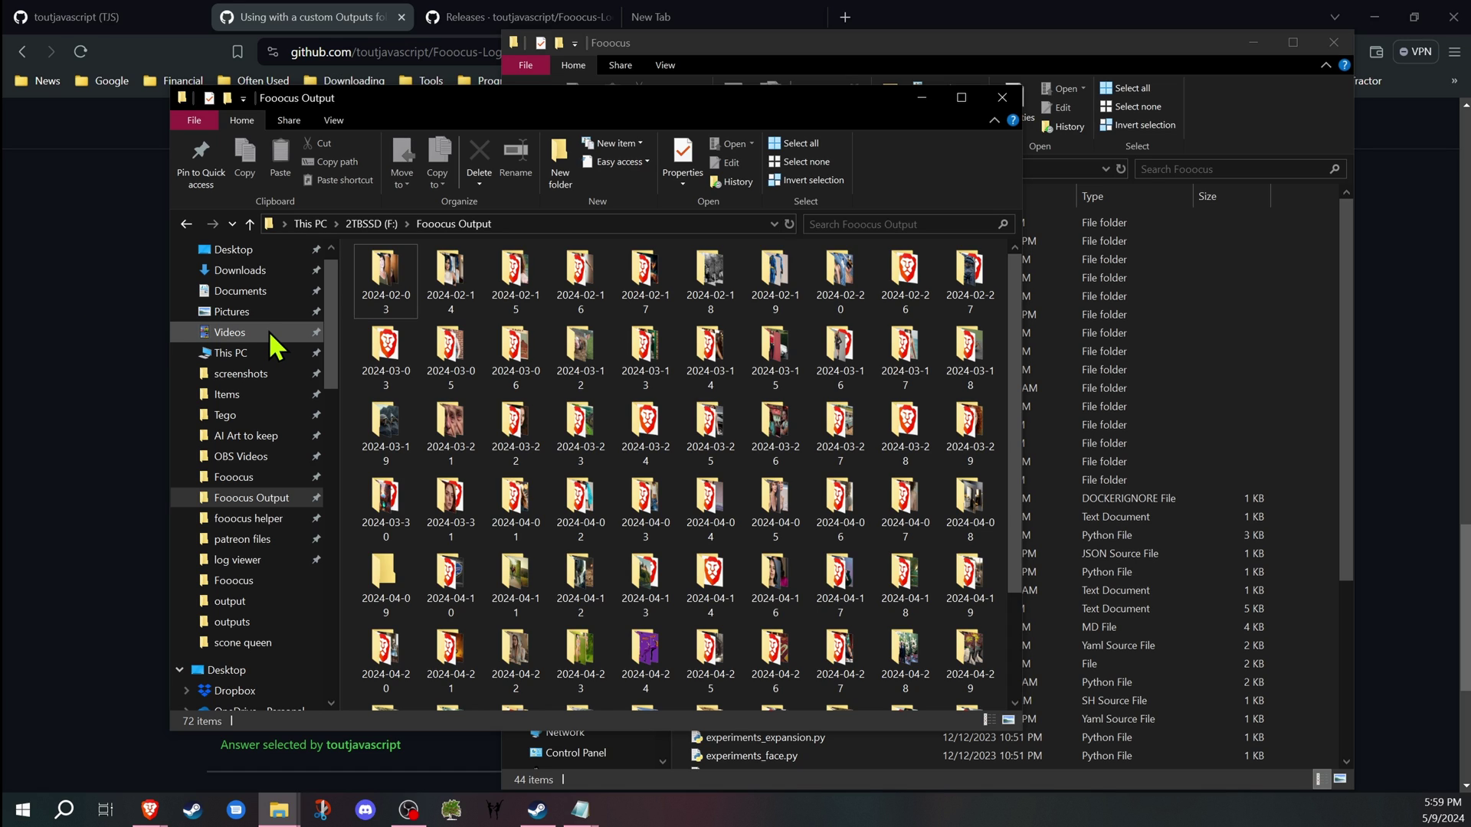
{"action": "mouse_move", "coordinate": [774, 357]}
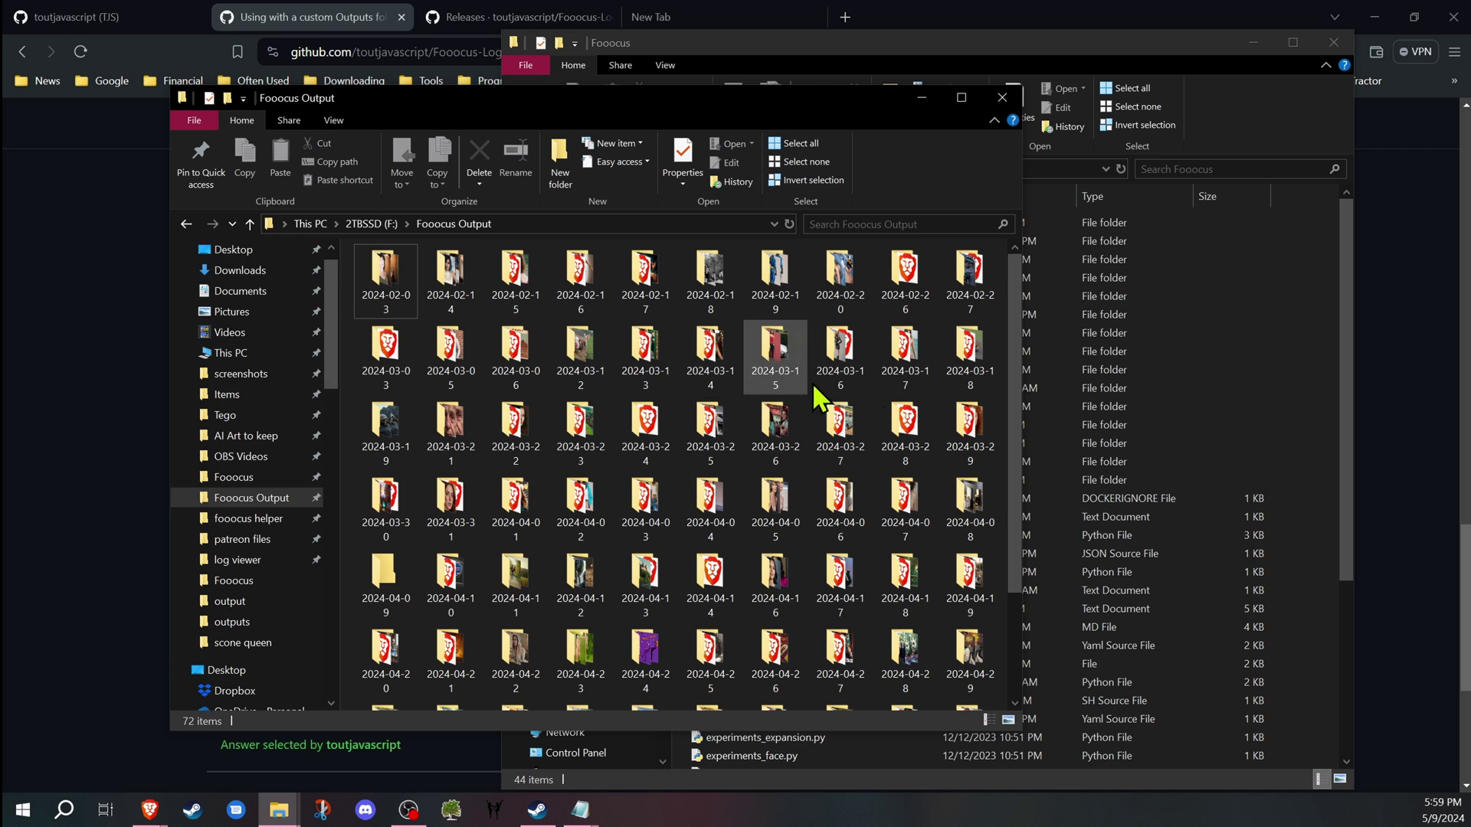
- Move the F: drive Fooocus Output window aside to check for viewer.html and viewer.js
{"action": "mouse_move", "coordinate": [804, 105]}
{"action": "left_mouse_down"}
{"action": "mouse_move", "coordinate": [736, 111]}
{"action": "mouse_move", "coordinate": [723, 88]}
{"action": "left_mouse_up"}
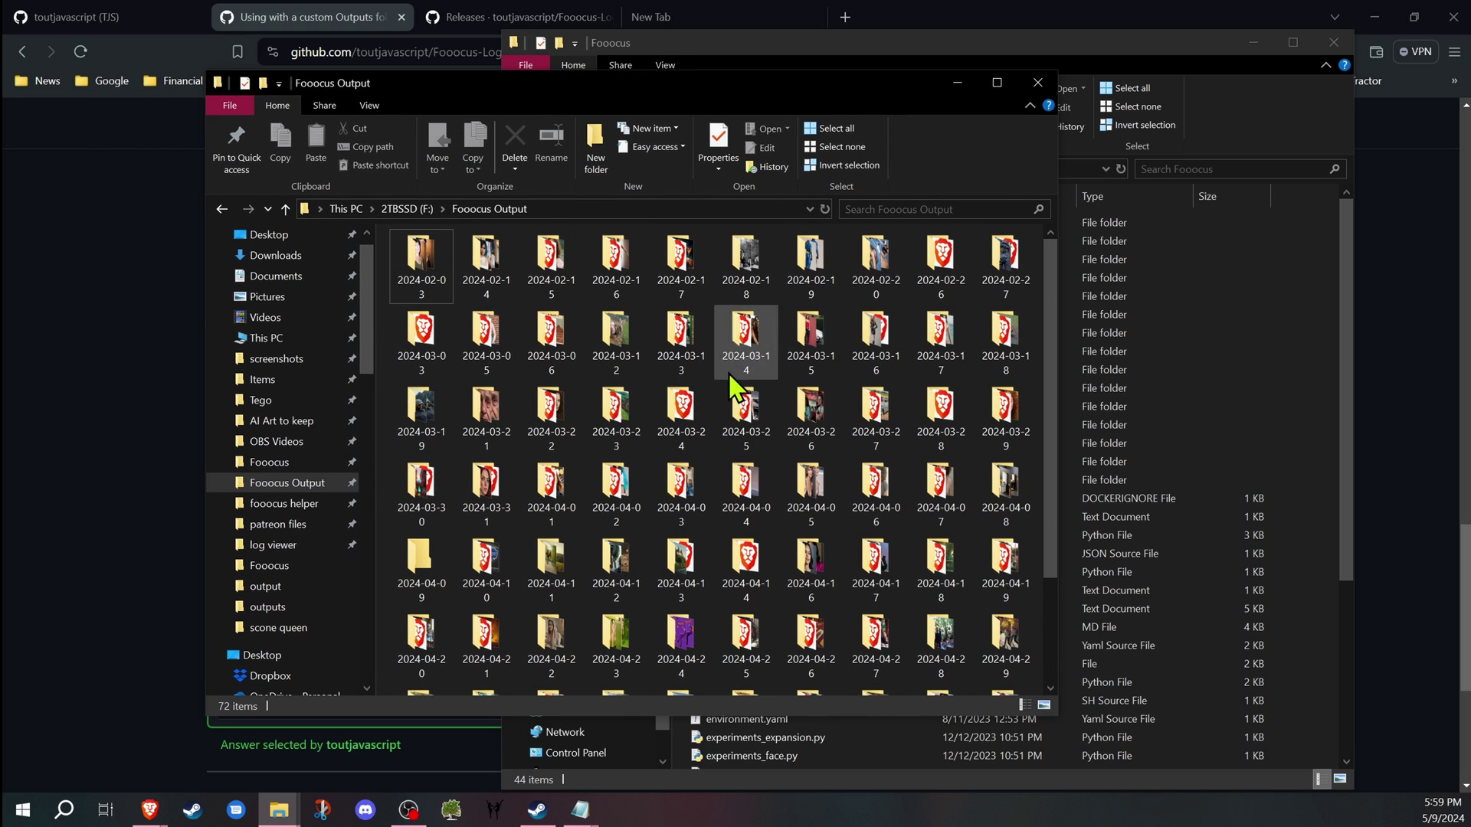
{"action": "left_click_drag", "start_coordinate": [1053, 282], "coordinate": [1041, 435]}
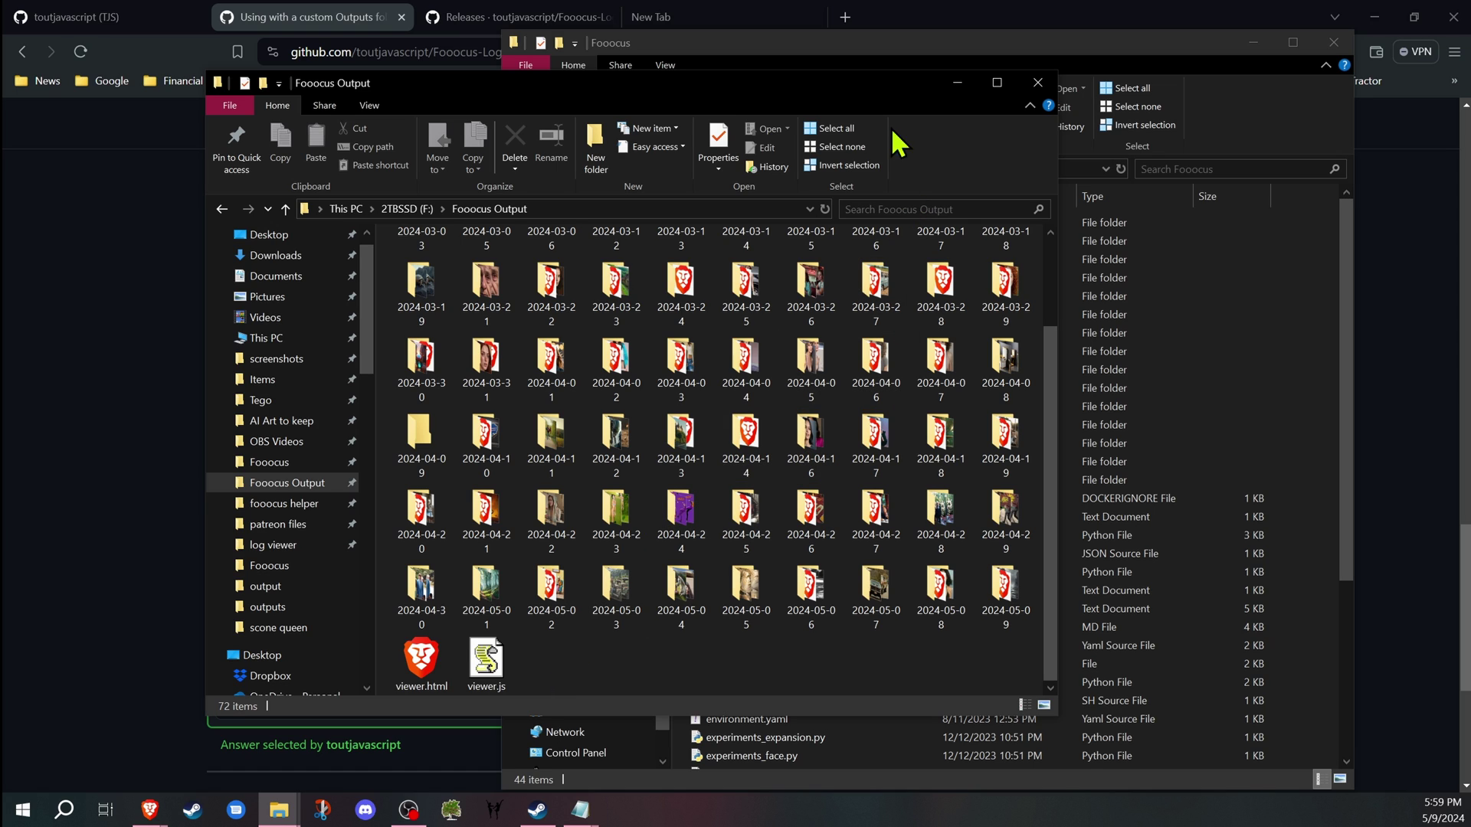
- Confirm the Fooocus outputs folder is empty, then delete it
{"action": "left_click", "coordinate": [898, 51]}
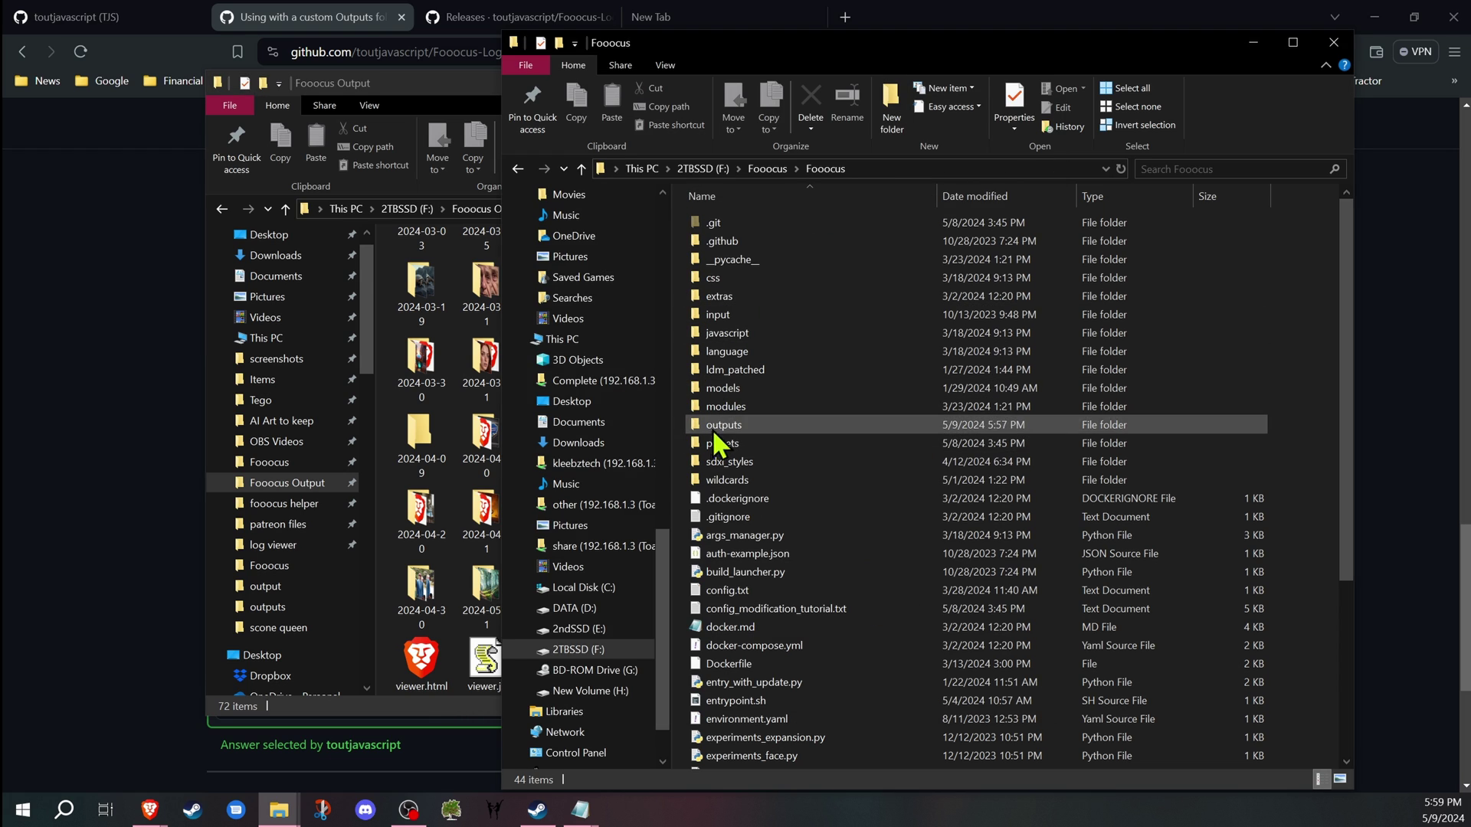
{"action": "left_click", "coordinate": [758, 427]}
{"action": "double_click", "coordinate": [757, 427]}
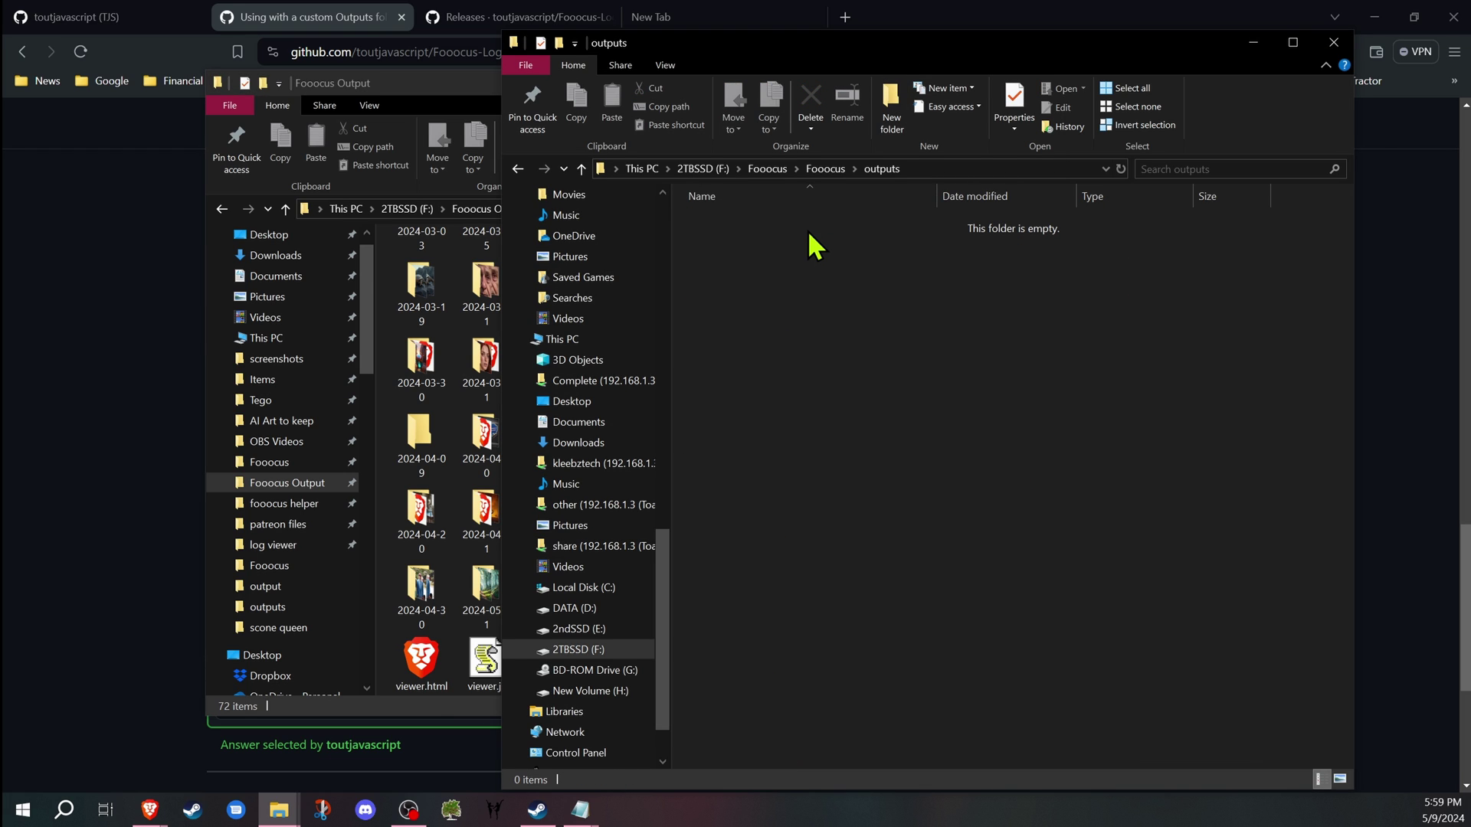
{"action": "left_click", "coordinate": [845, 174]}
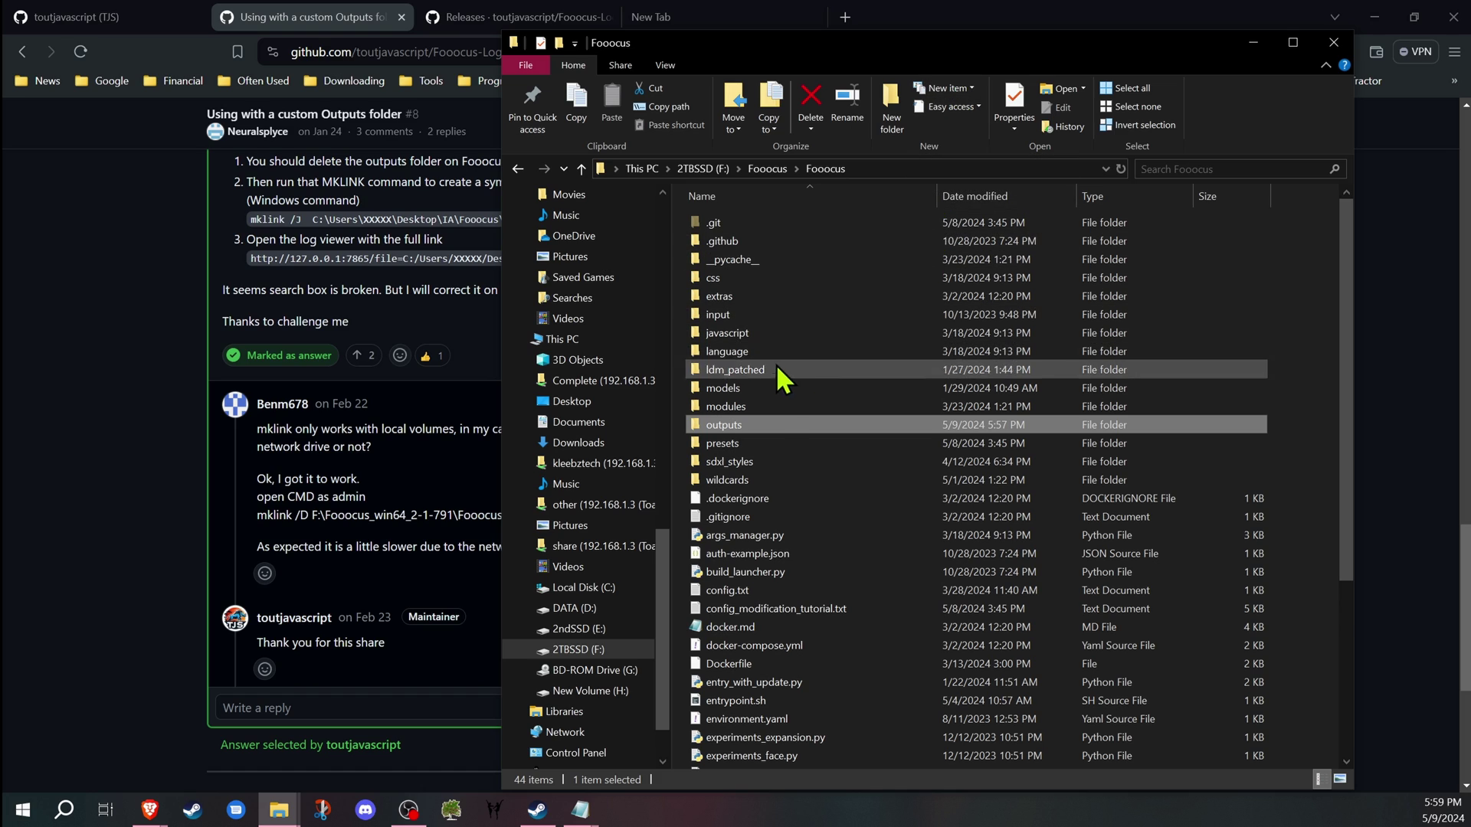
{"action": "right_click", "coordinate": [737, 429]}
{"action": "left_click", "coordinate": [778, 735]}
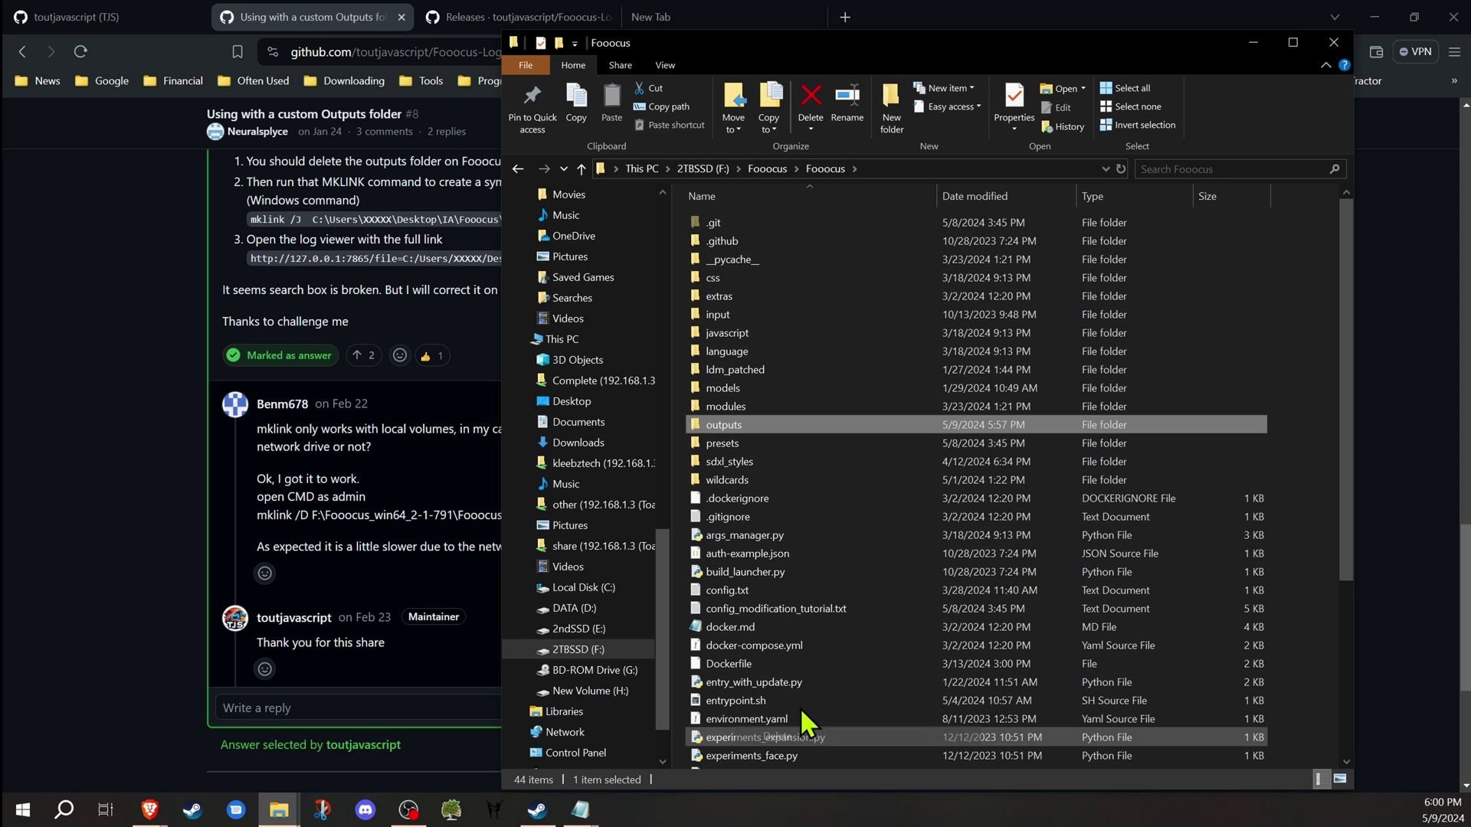
{"action": "left_click_drag", "start_coordinate": [881, 53], "coordinate": [735, 50]}
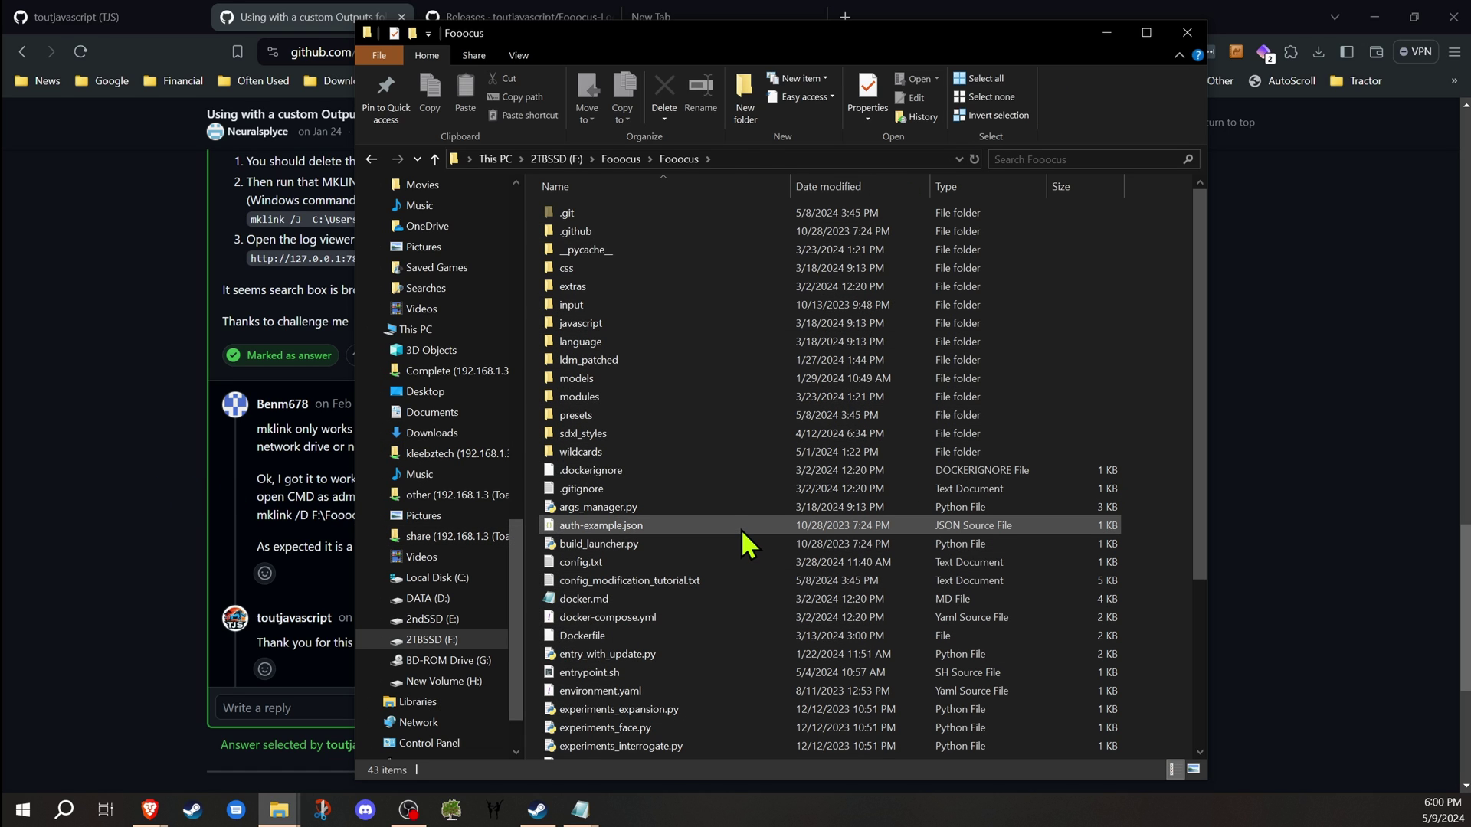
{"action": "mouse_move", "coordinate": [753, 554]}
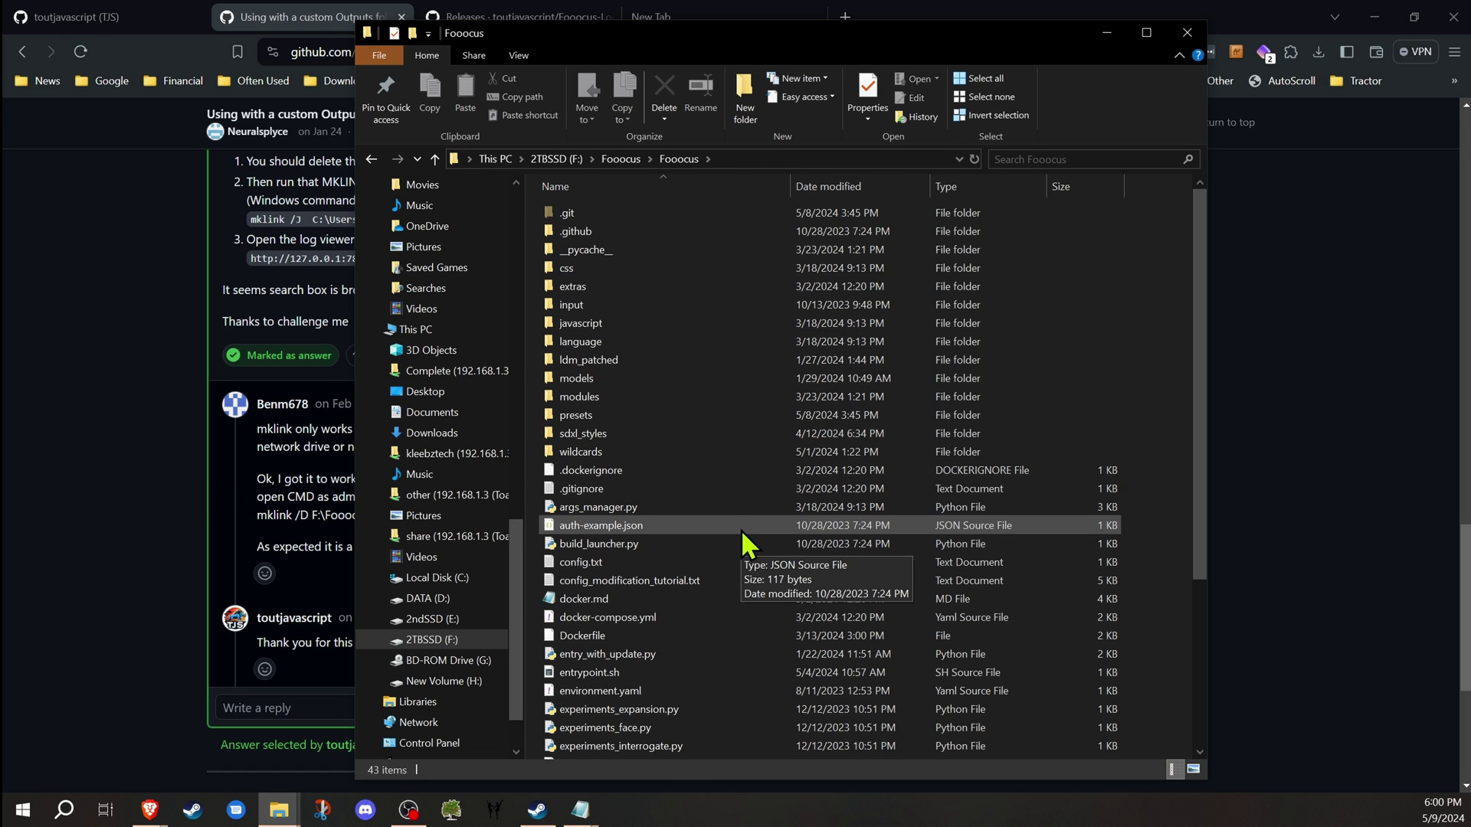
- Open Command Prompt (Admin) from the Win+X menu and paste the mklink /D command
{"action": "key", "text": "super+x"}
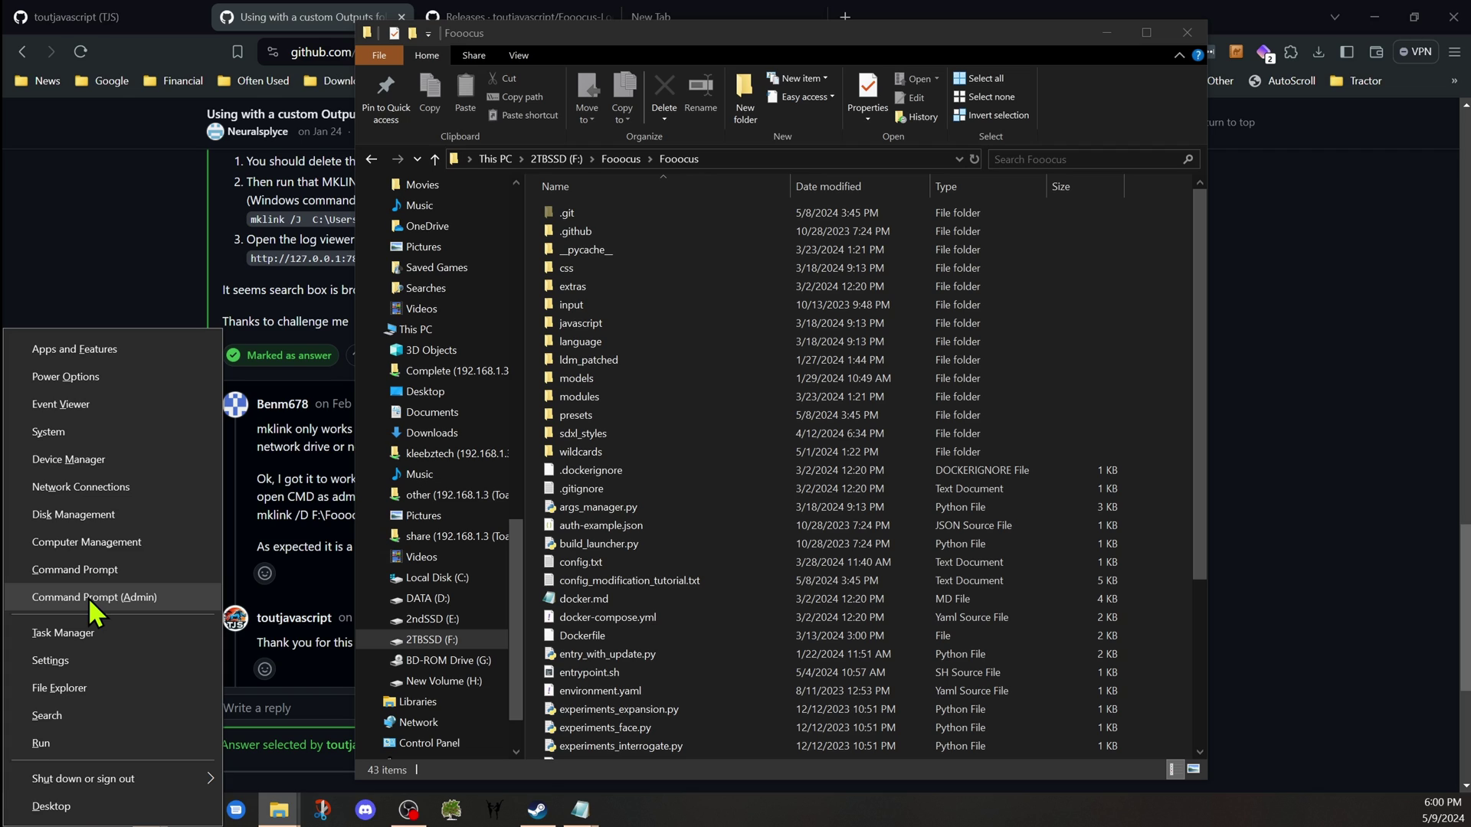
{"action": "left_click", "coordinate": [89, 598]}
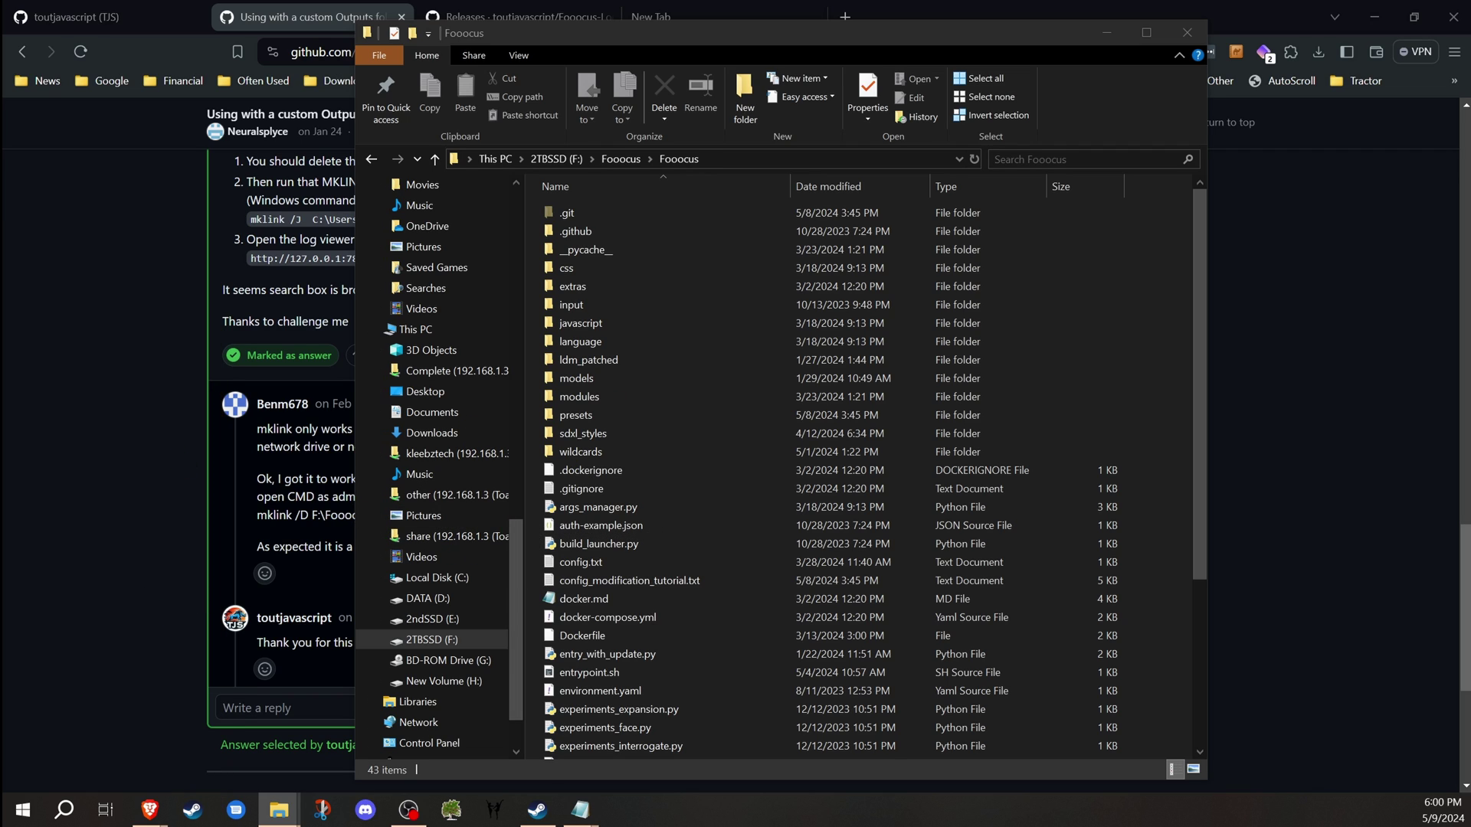
{"action": "key", "text": "ctrl+v"}
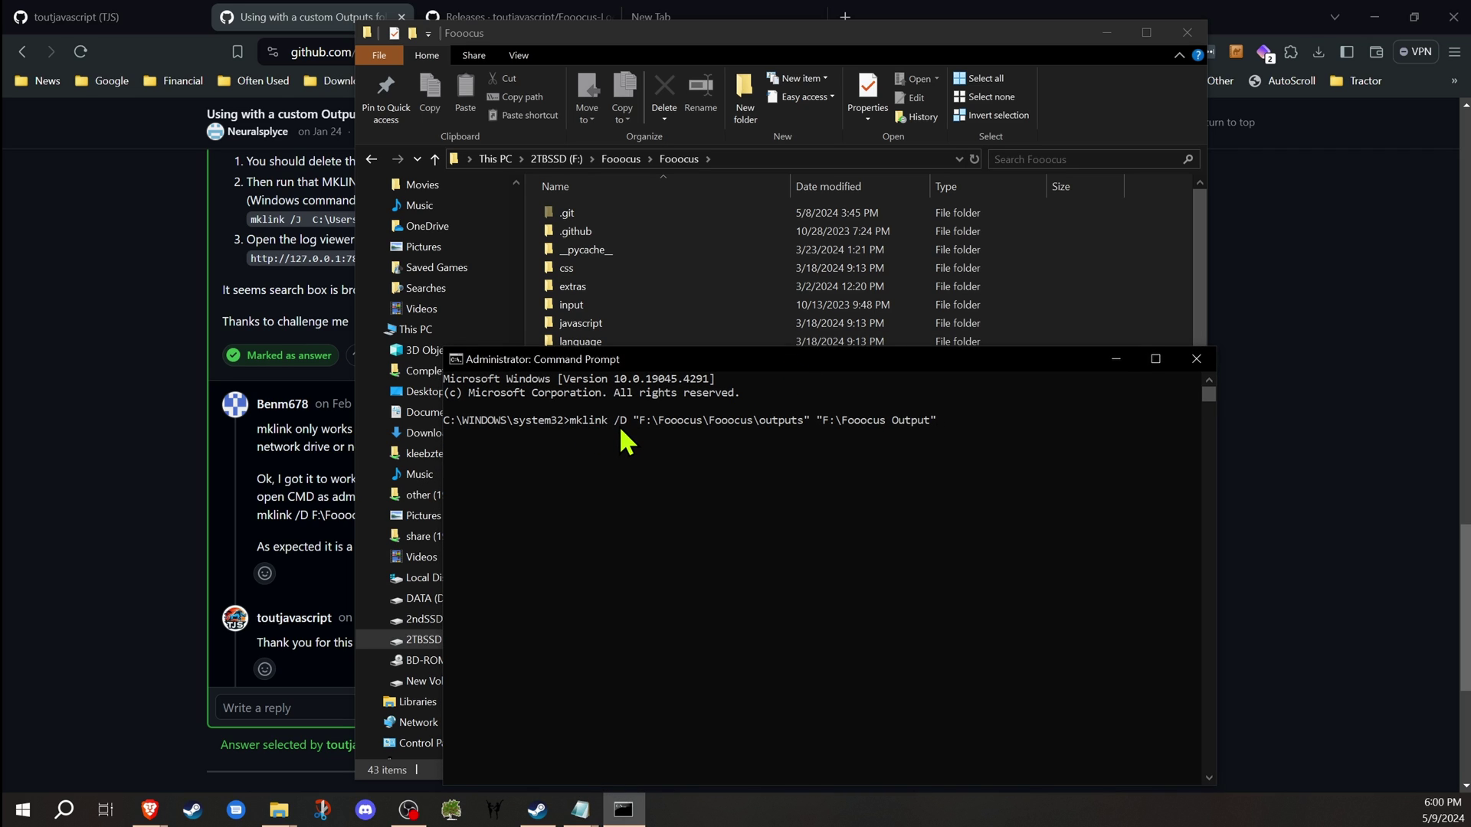
- Check the mklink paths and reposition Command Prompt over the F:\Fooocus Output folder
{"action": "left_click_drag", "start_coordinate": [703, 366], "coordinate": [660, 247]}
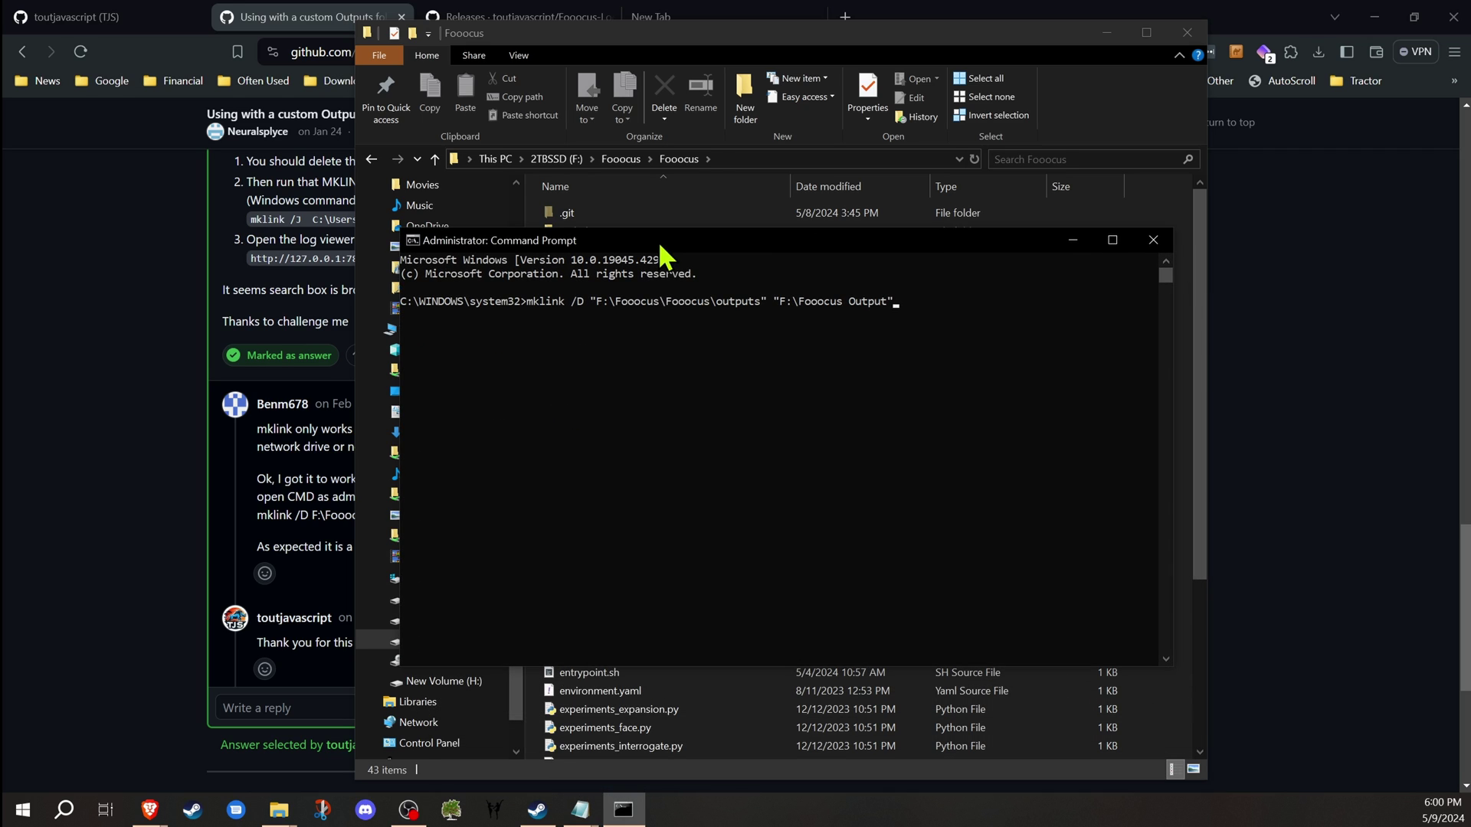
{"action": "left_click_drag", "start_coordinate": [591, 288], "coordinate": [612, 301]}
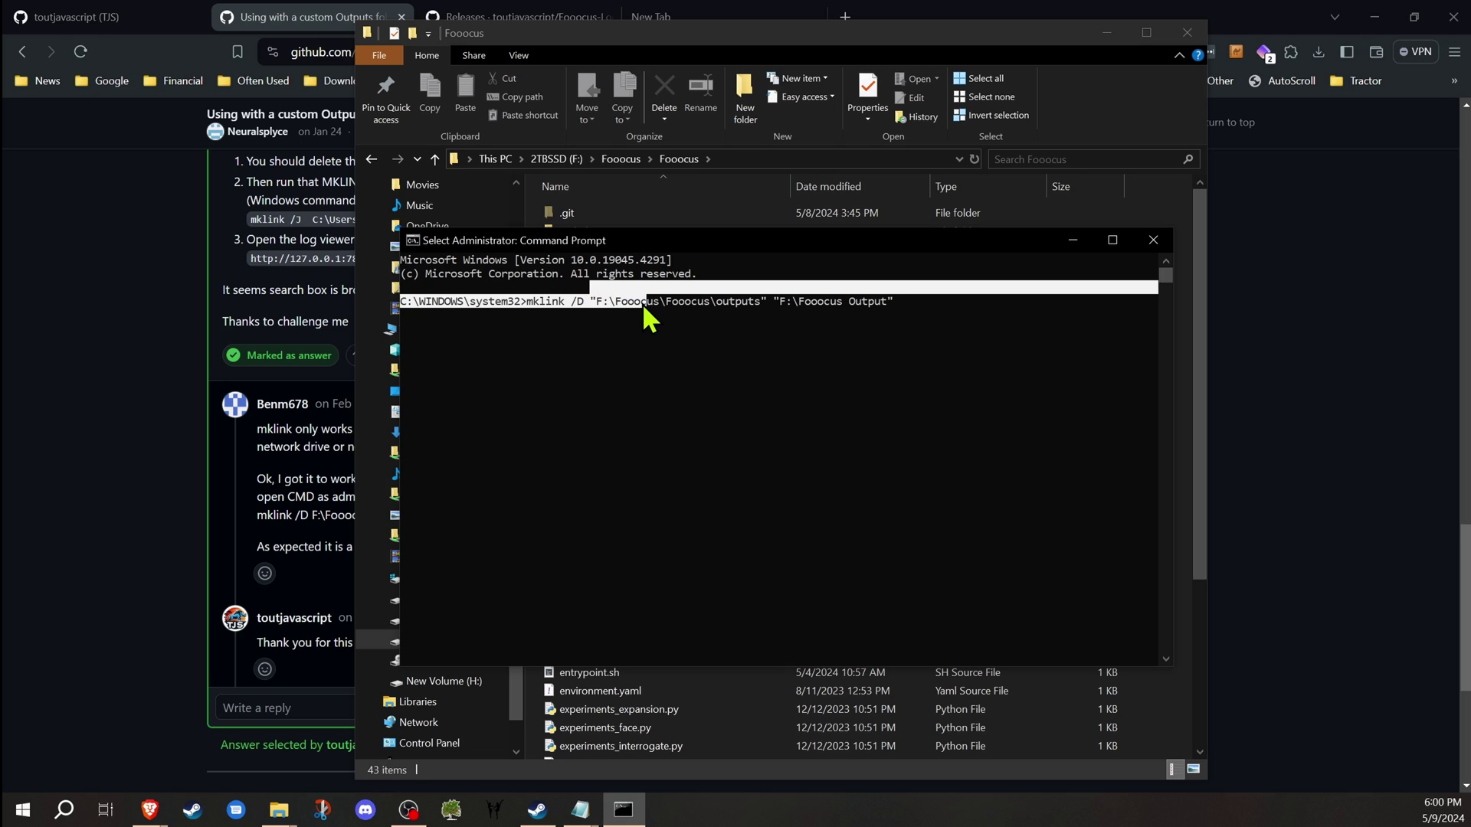
{"action": "left_click", "coordinate": [636, 303]}
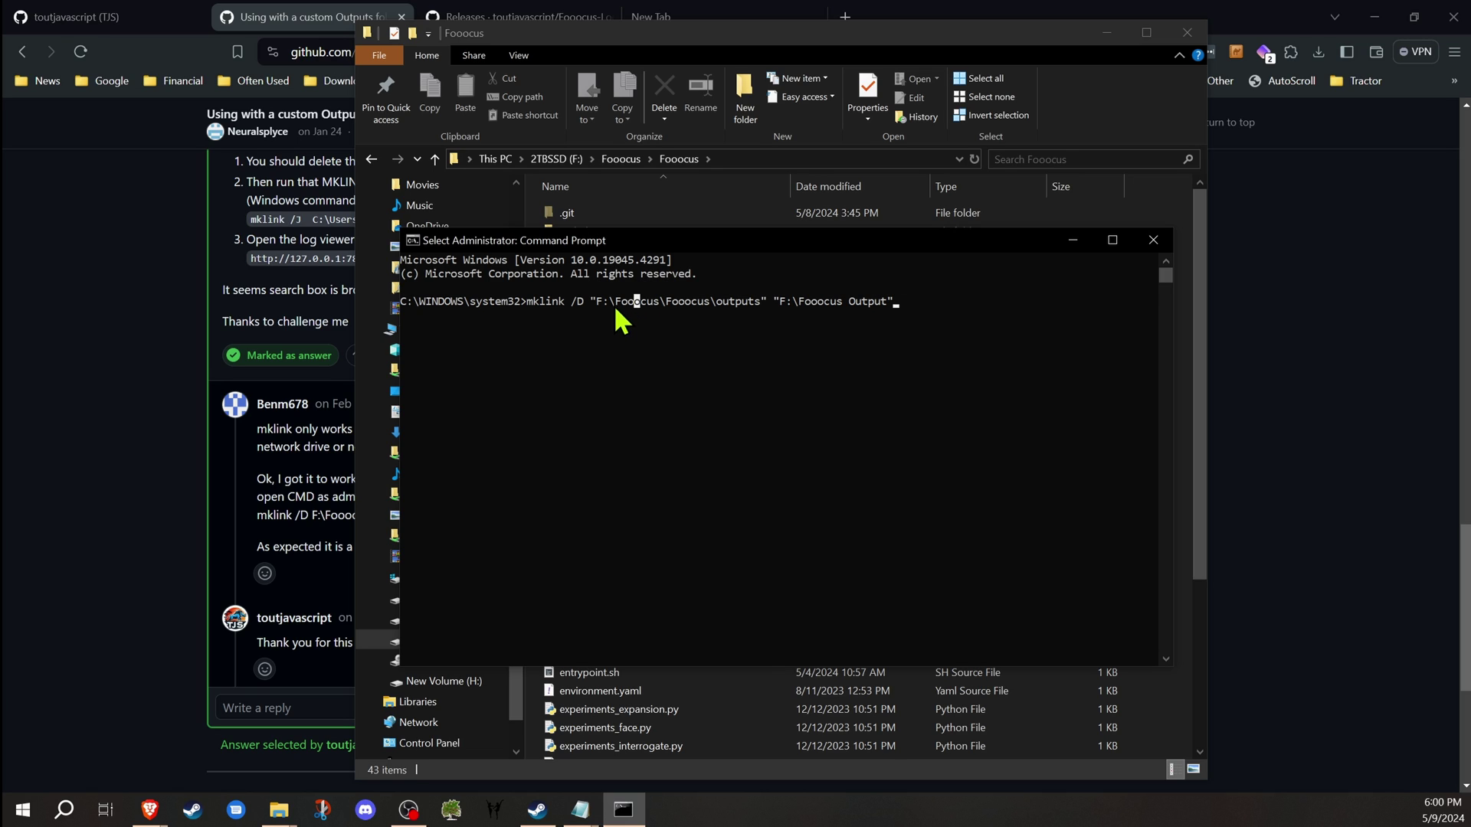
{"action": "left_click", "coordinate": [663, 306]}
{"action": "mouse_move", "coordinate": [725, 246]}
{"action": "left_mouse_down"}
{"action": "mouse_move", "coordinate": [804, 480]}
{"action": "mouse_move", "coordinate": [762, 302]}
{"action": "left_mouse_up"}
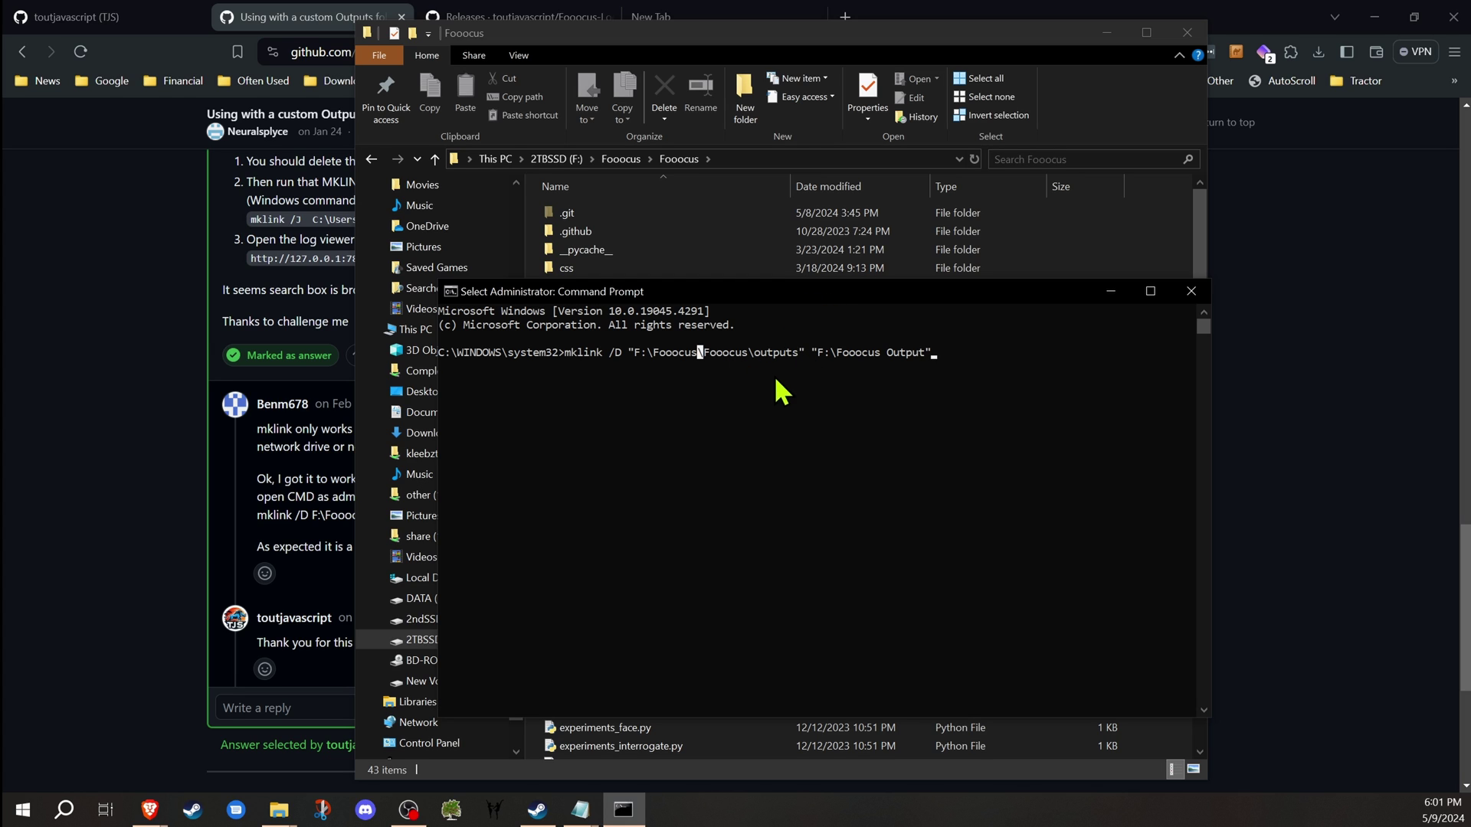
{"action": "left_click_drag", "start_coordinate": [801, 295], "coordinate": [872, 288]}
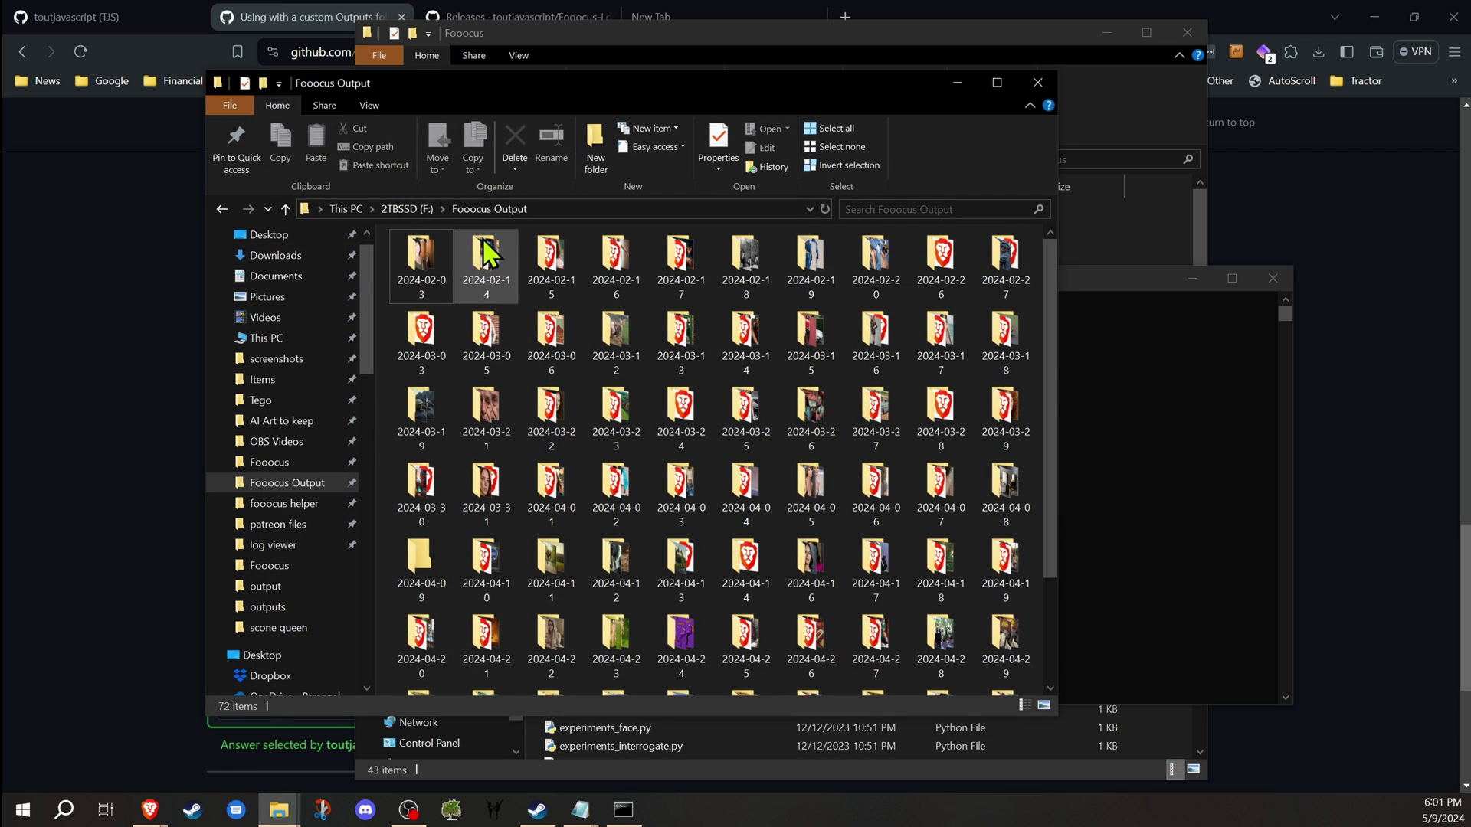
- Minimize the Fooocus Output window and review the outputs path in the pending mklink command
{"action": "left_click", "coordinate": [537, 210]}
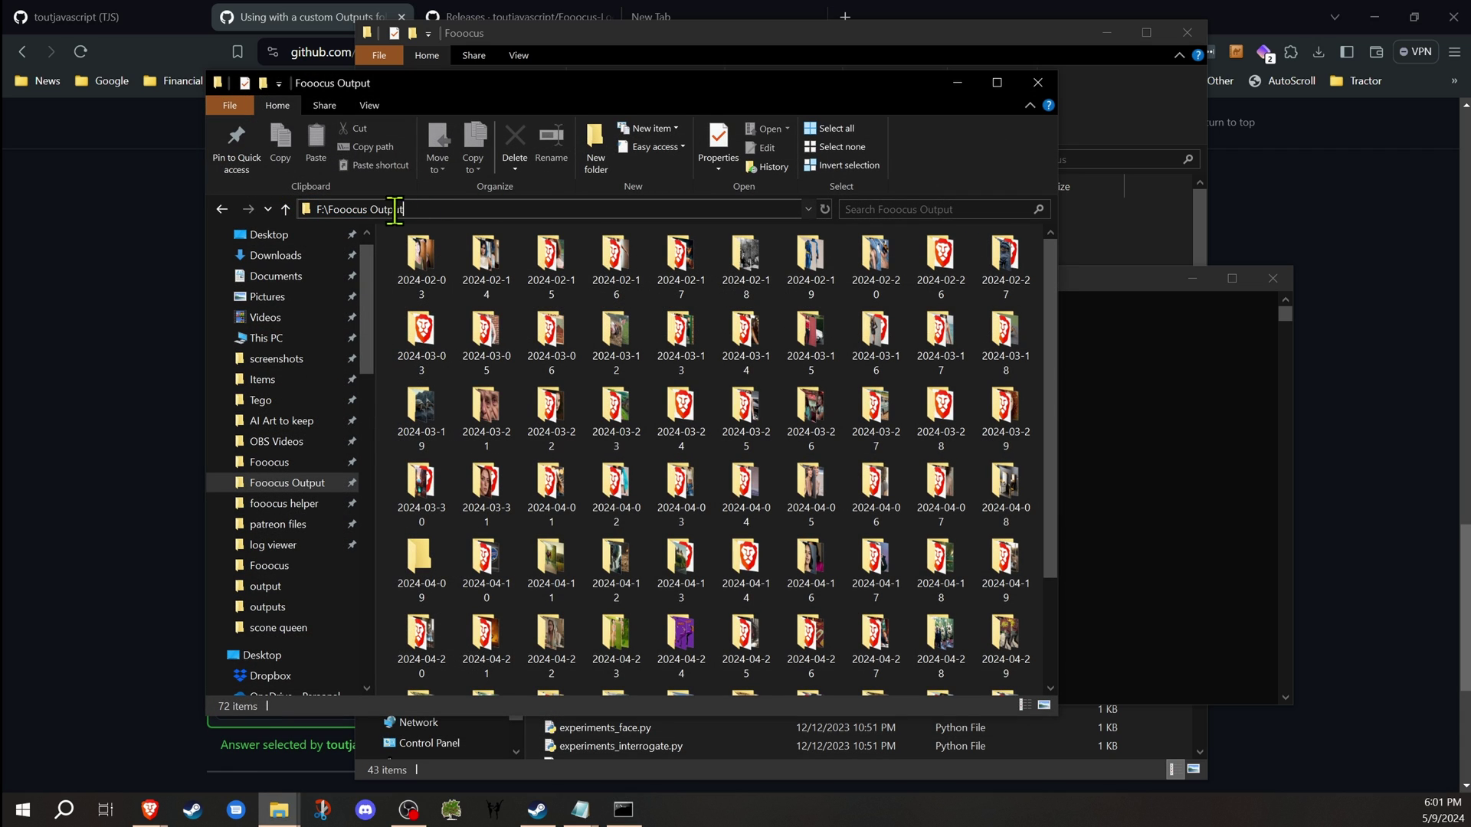
{"action": "left_click", "coordinate": [948, 83]}
{"action": "left_click", "coordinate": [879, 345]}
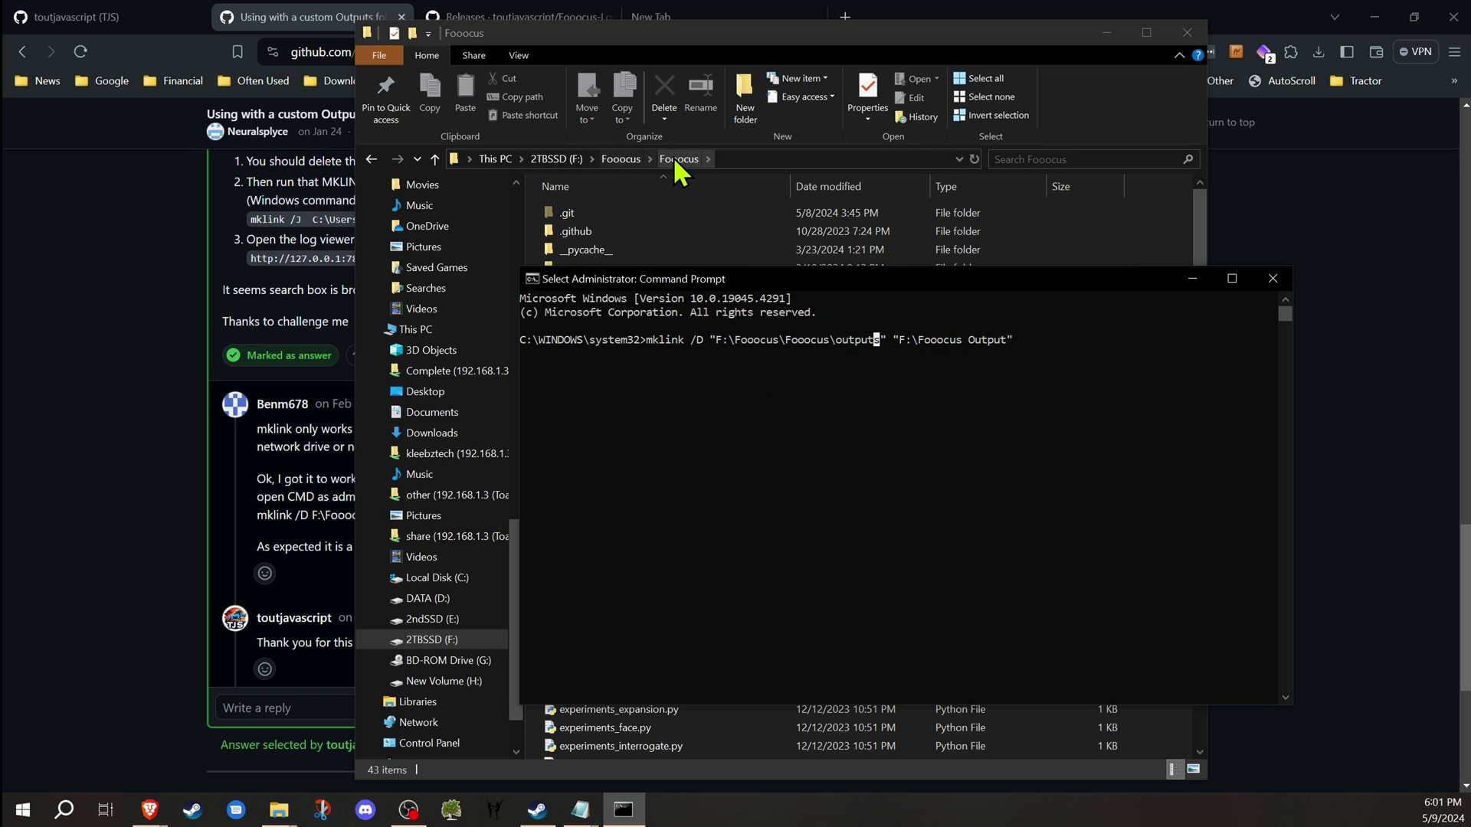
{"action": "type", "text": "s"}
{"action": "left_click", "coordinate": [882, 333]}
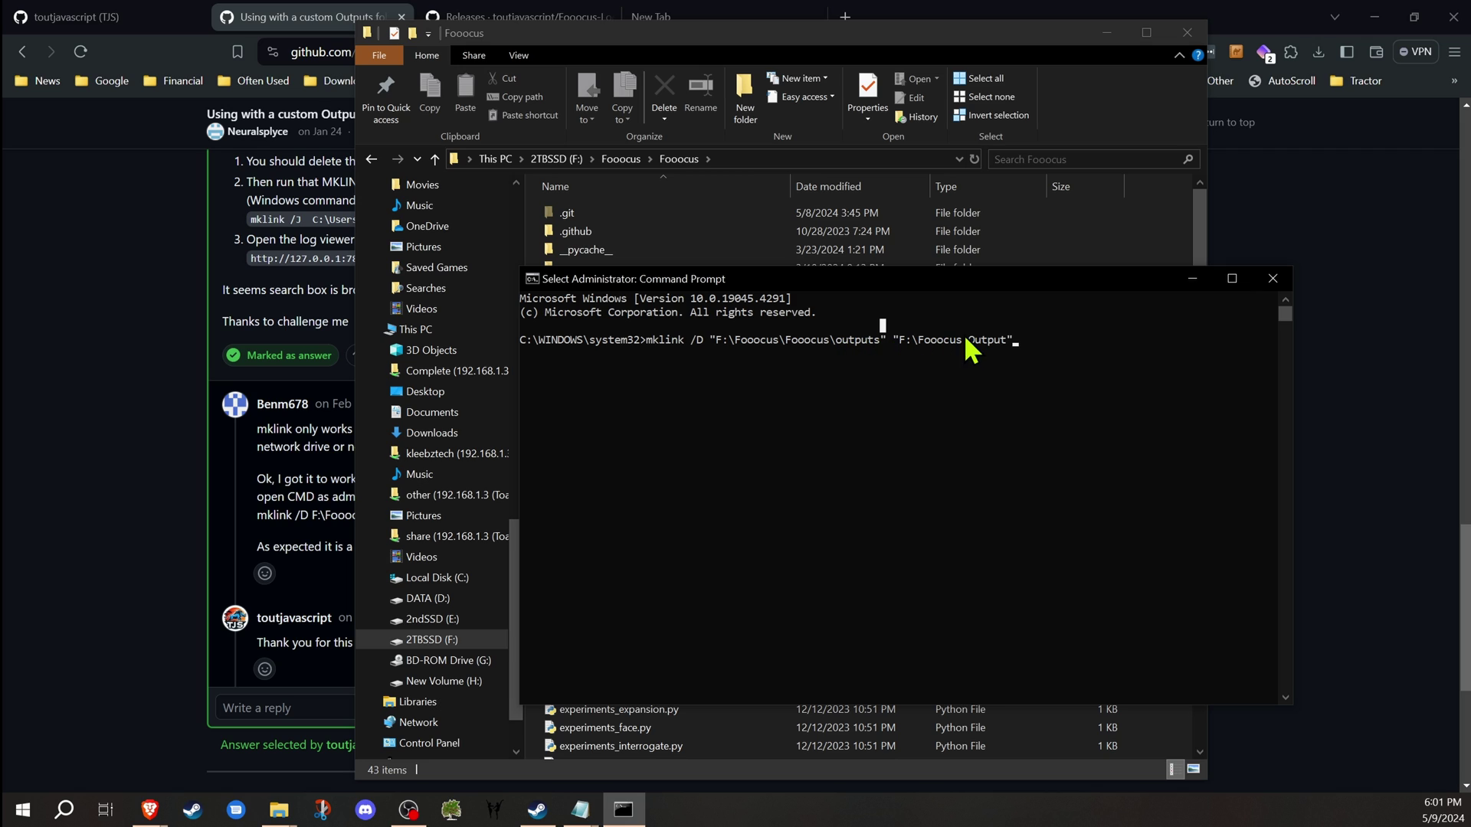
{"action": "left_click", "coordinate": [1022, 343]}
{"action": "left_click_drag", "start_coordinate": [894, 279], "coordinate": [1039, 146]}
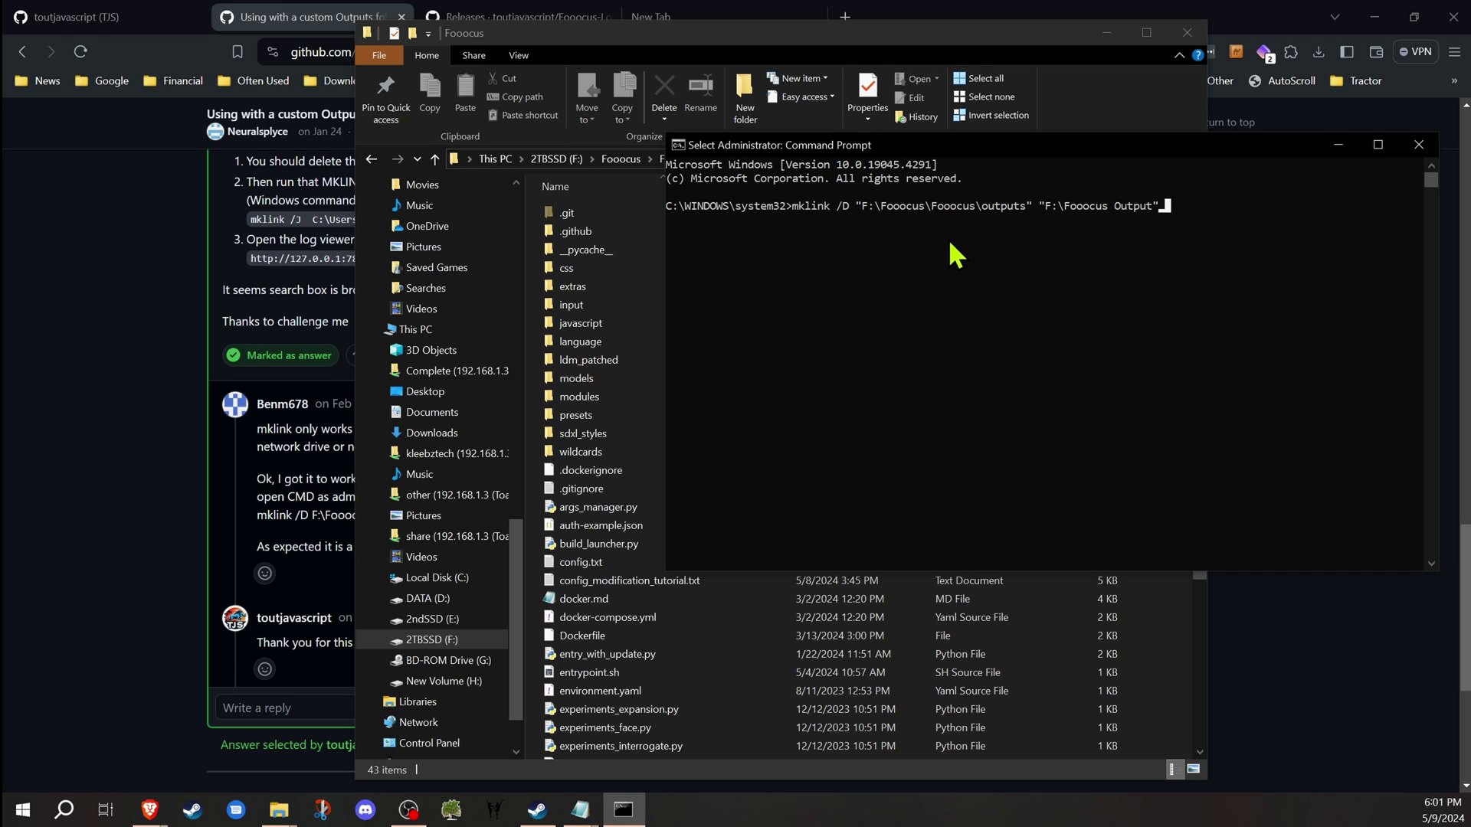
- Run mklink to link Fooocus\outputs to F:\Fooocus Output, then open the new outputs folder
{"action": "key", "text": "Escape"}
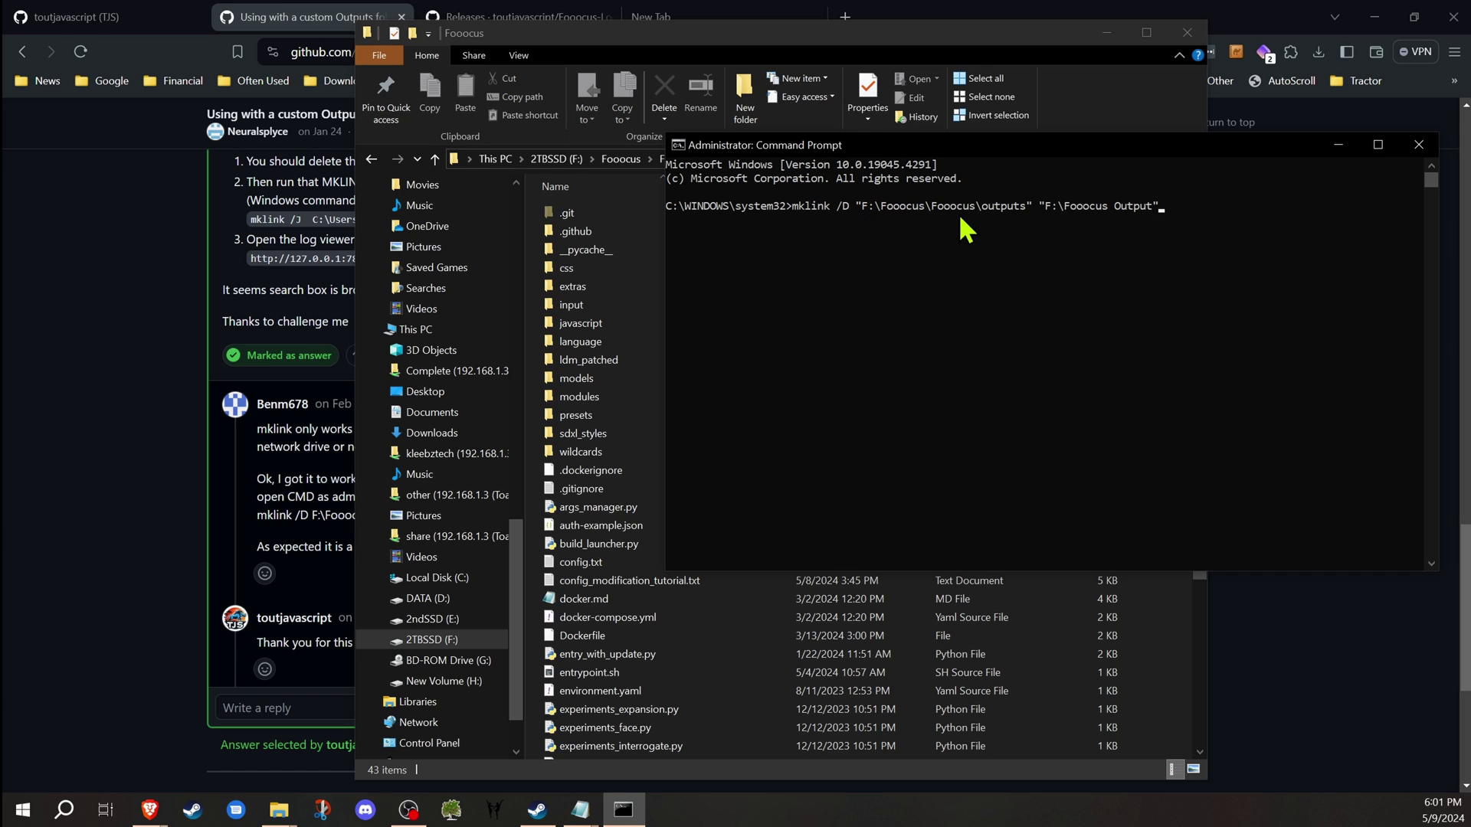
{"action": "key", "text": "Return"}
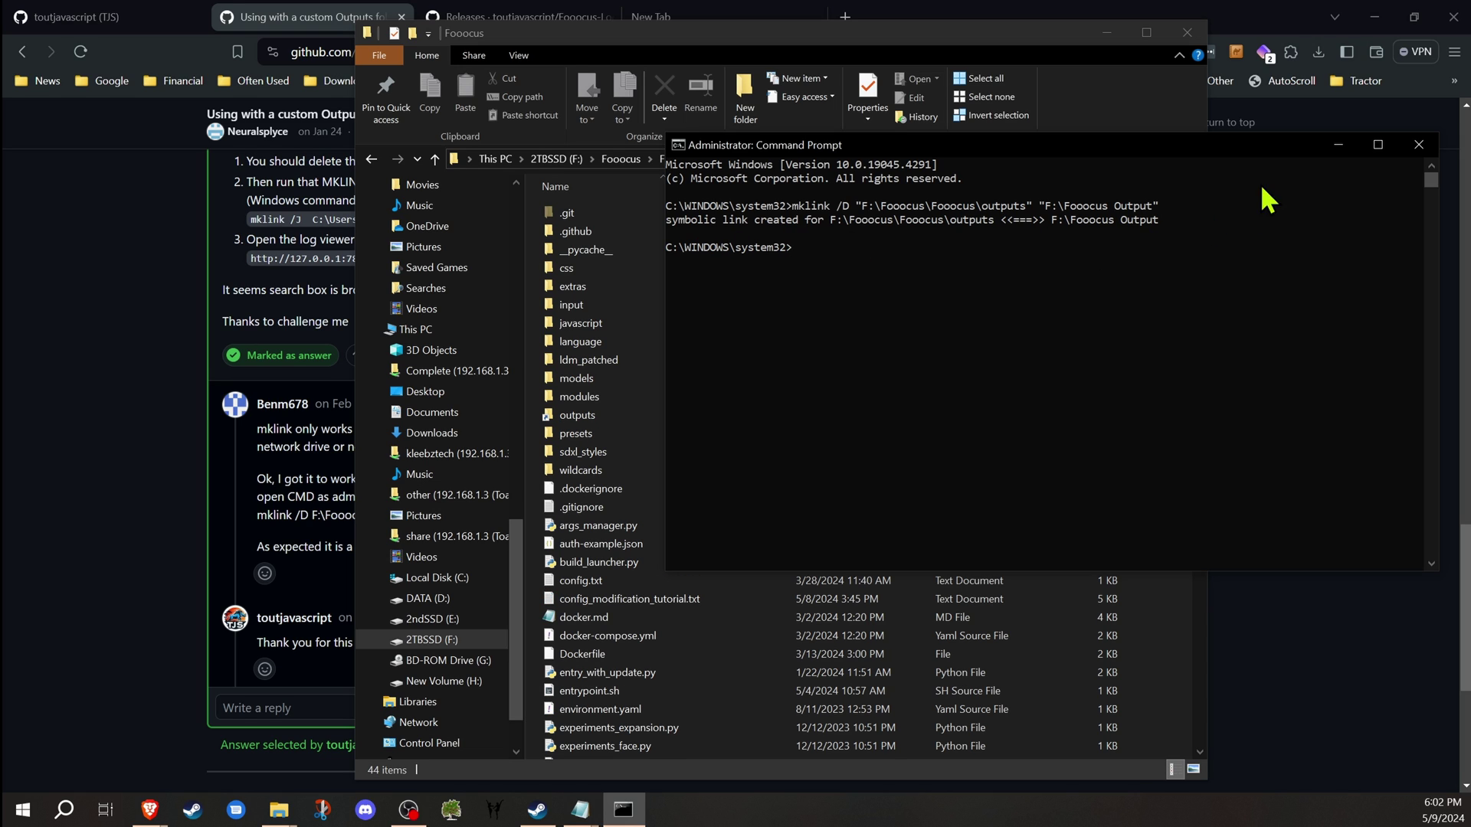
{"action": "left_click", "coordinate": [1336, 153]}
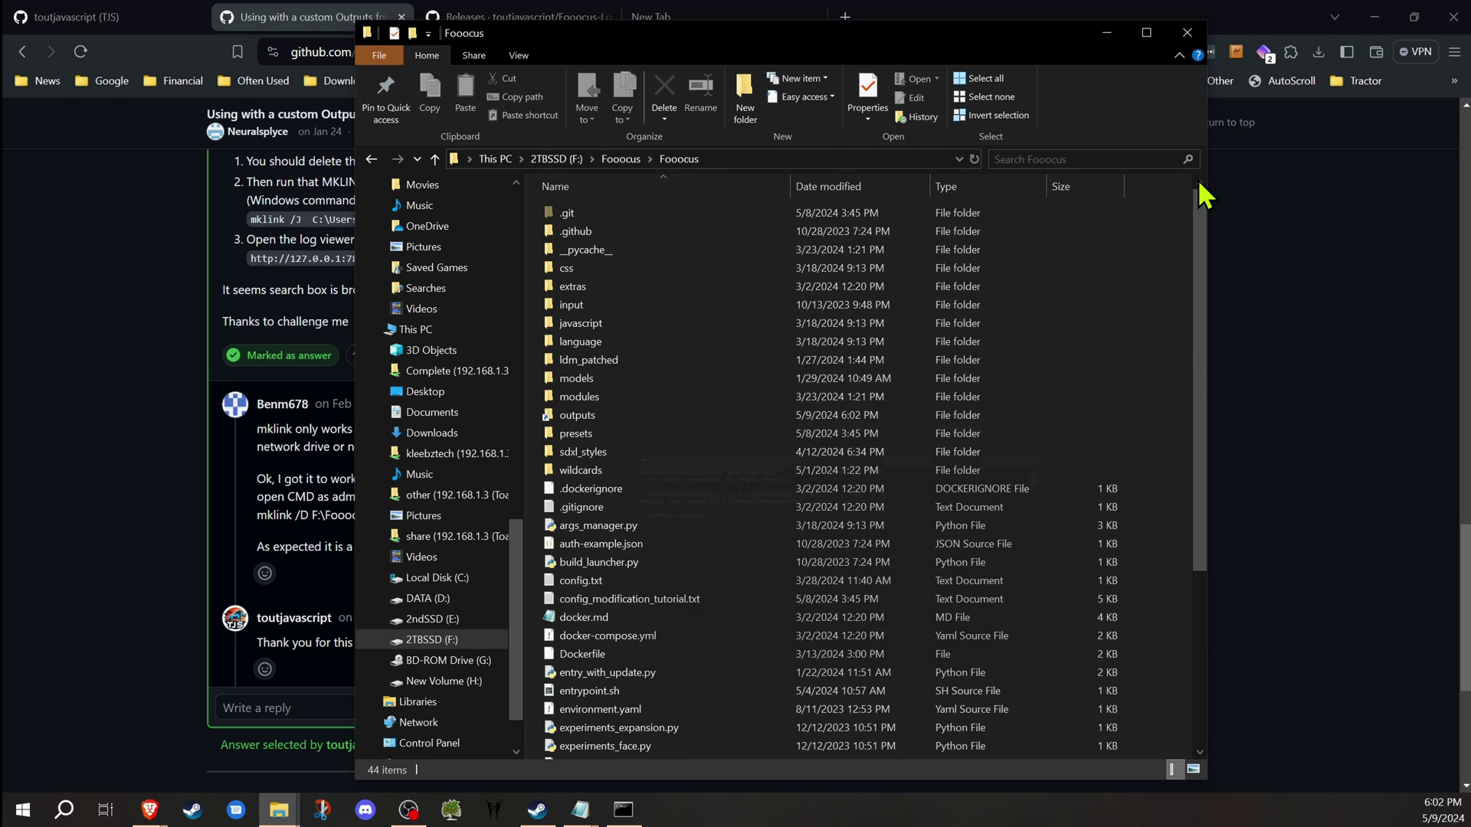
{"action": "left_click", "coordinate": [642, 417]}
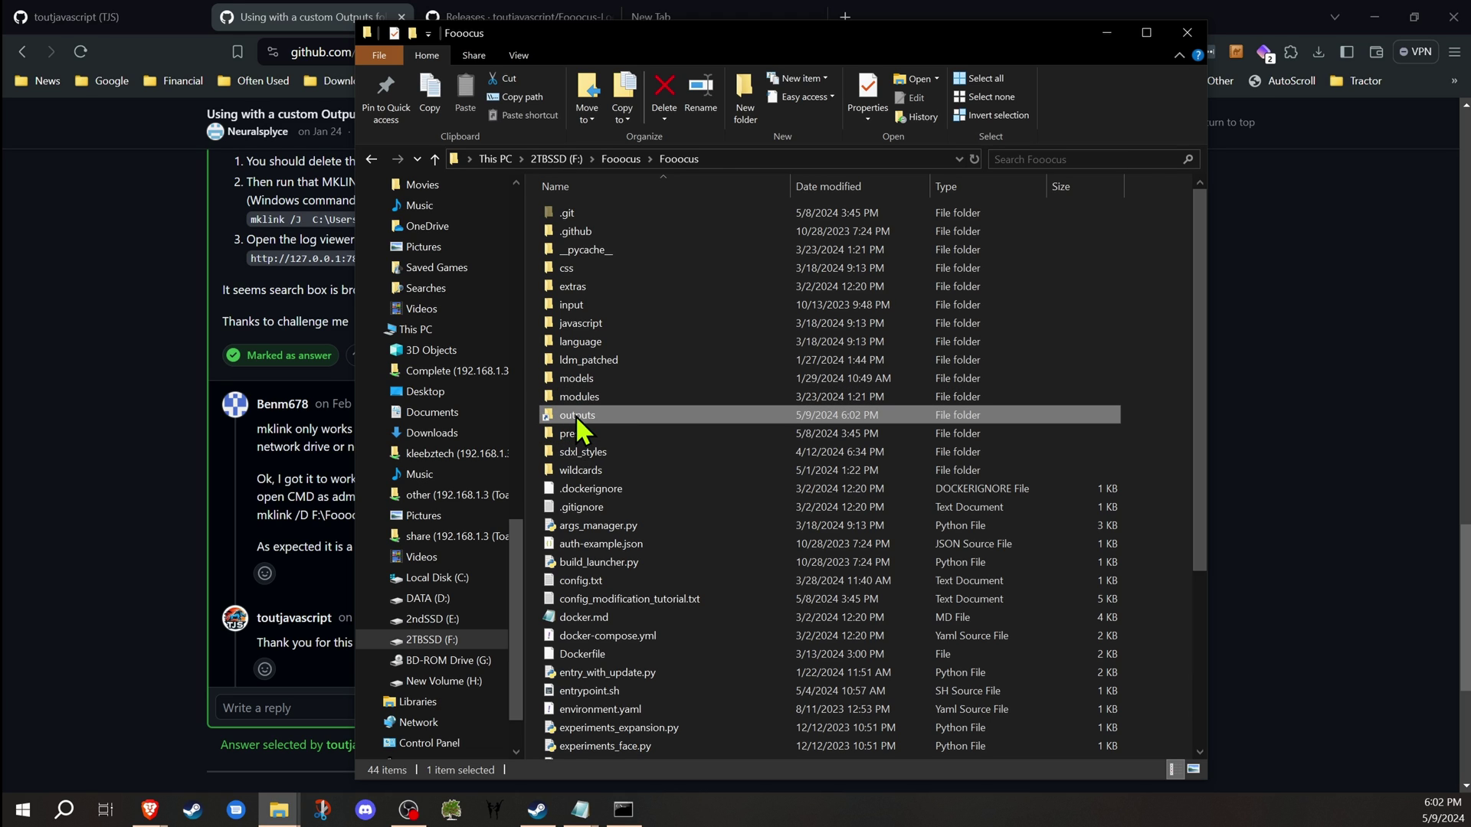
{"action": "double_click", "coordinate": [577, 420]}
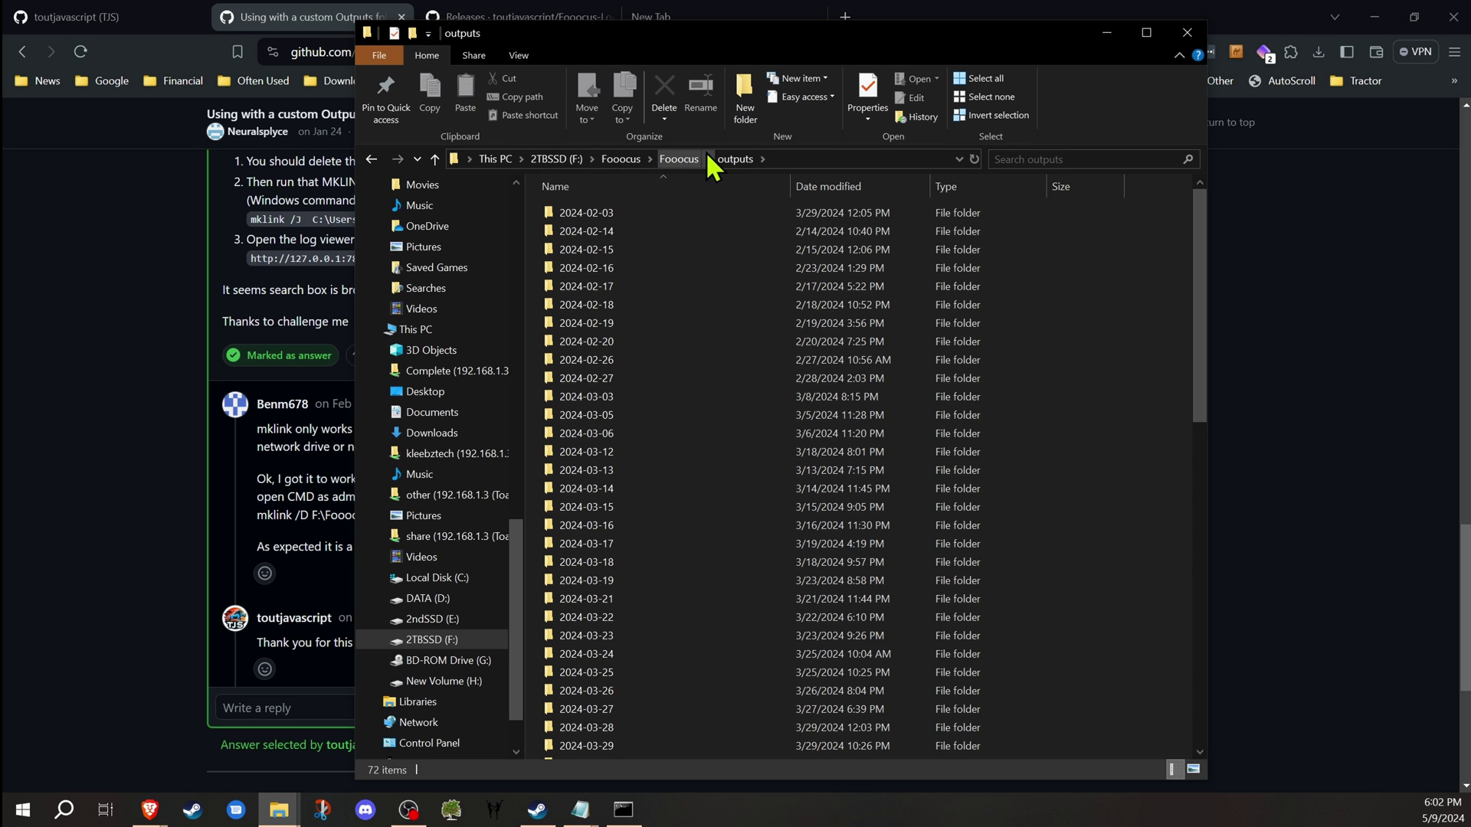
{"action": "scroll", "coordinate": [673, 424], "scroll_direction": "down", "scroll_amount": 6}
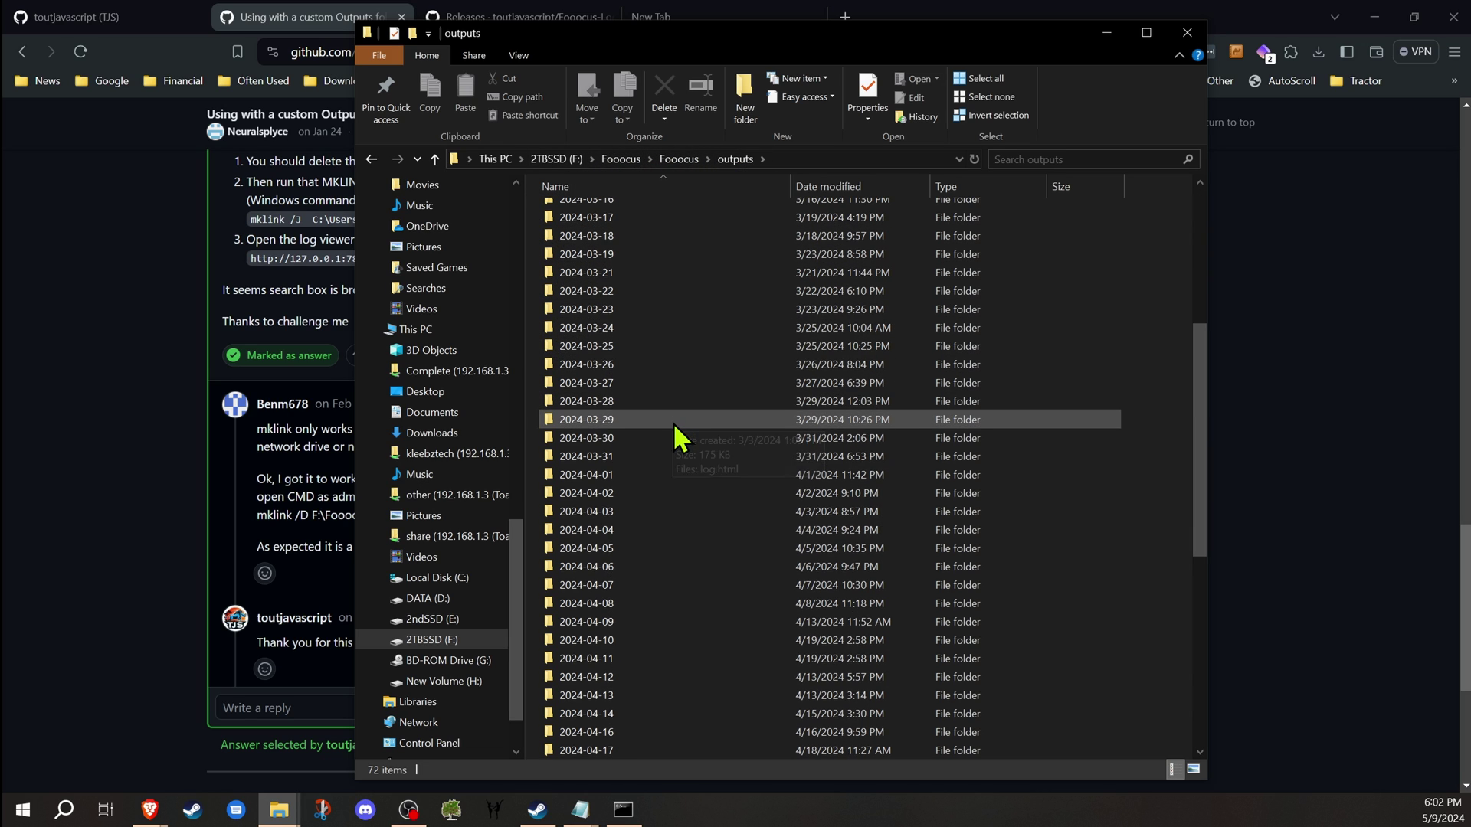
{"action": "scroll", "coordinate": [676, 420], "scroll_direction": "down", "scroll_amount": 8}
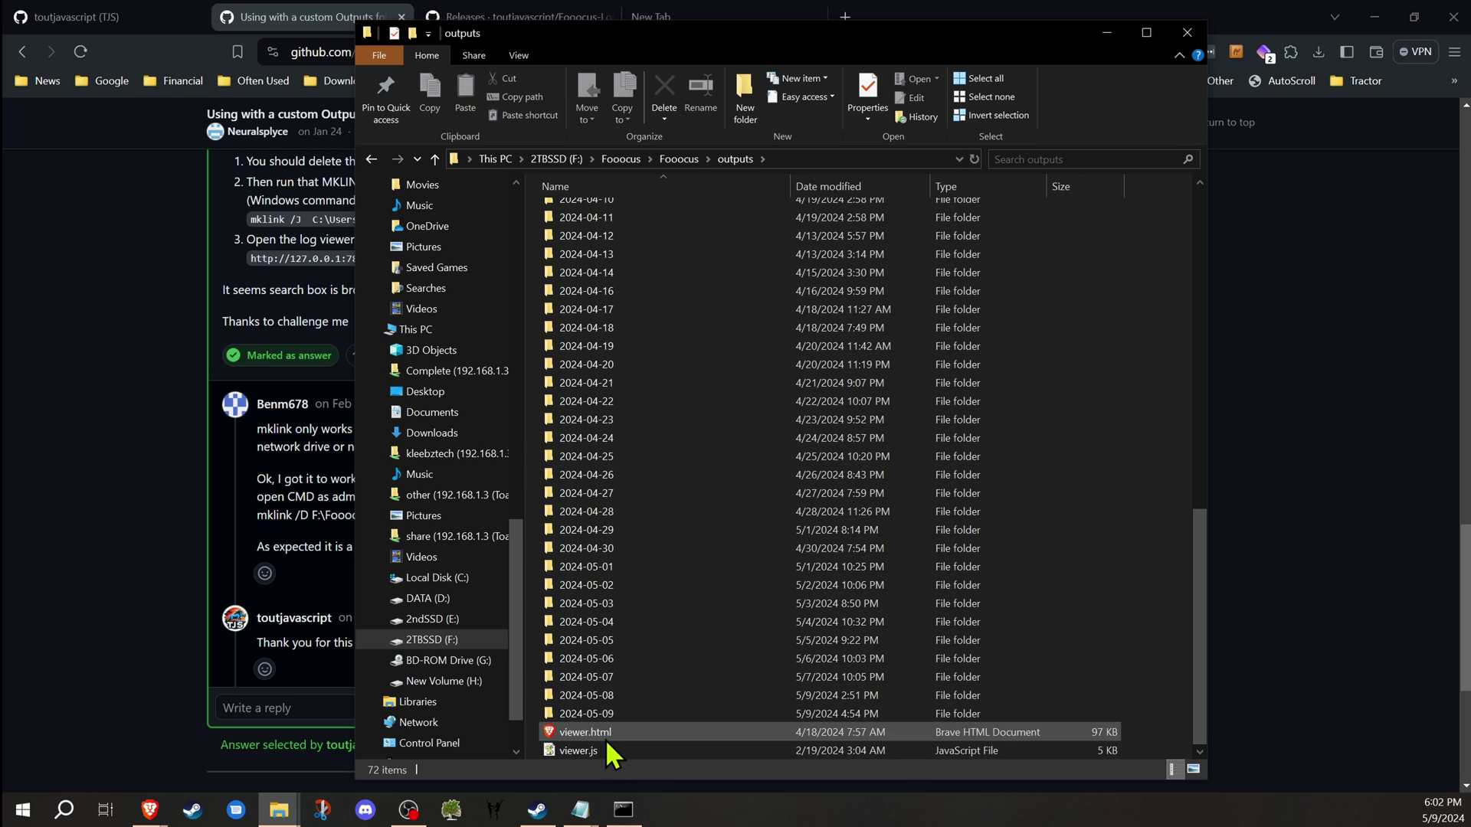
{"action": "scroll", "coordinate": [602, 626], "scroll_direction": "up", "scroll_amount": 7}
{"action": "scroll", "coordinate": [616, 430], "scroll_direction": "up", "scroll_amount": 7}
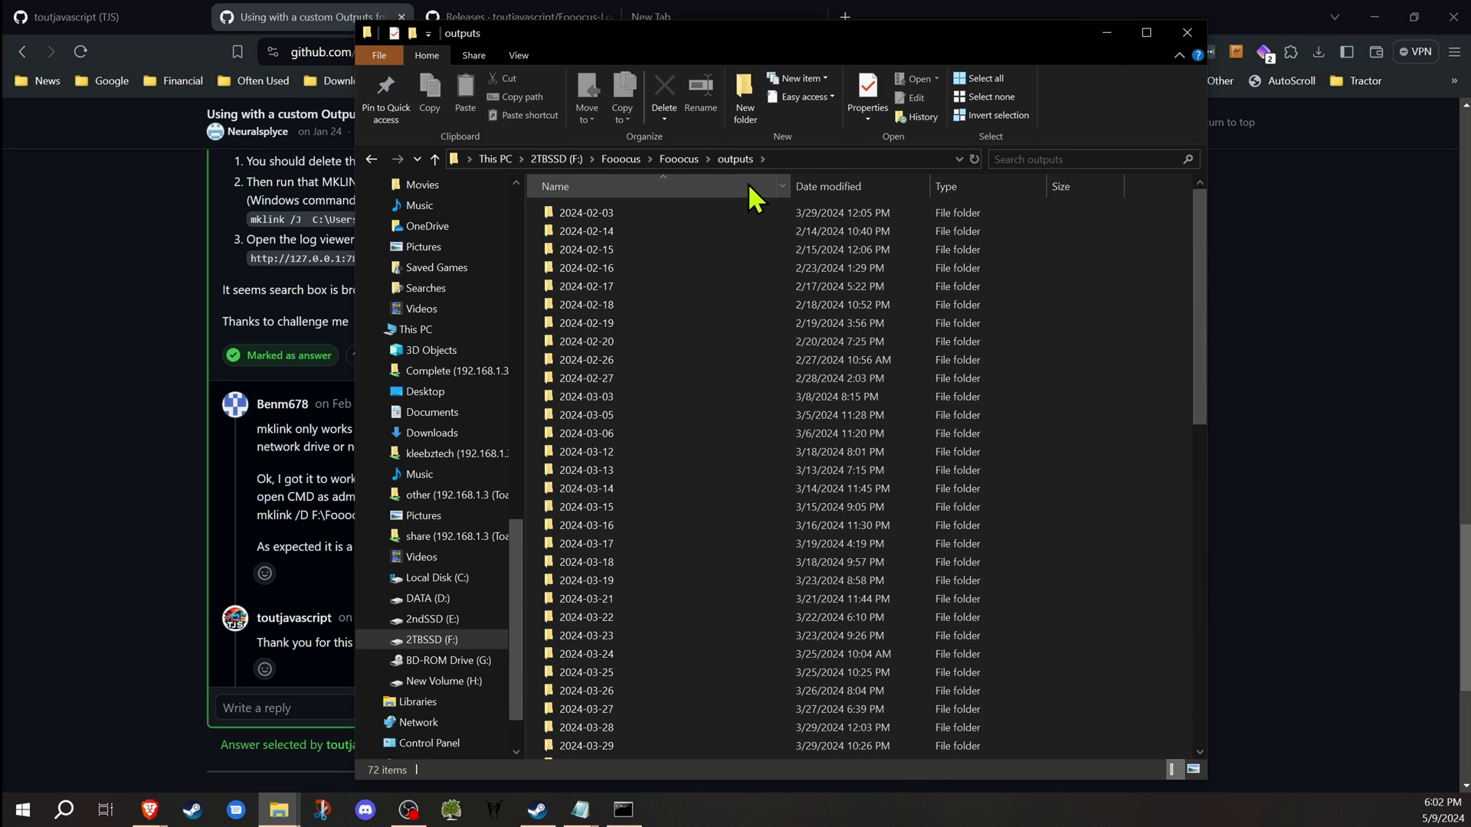
- Start Fooocus with run.bat and open viewer.html from Fooocus\outputs
{"action": "left_click", "coordinate": [689, 163]}
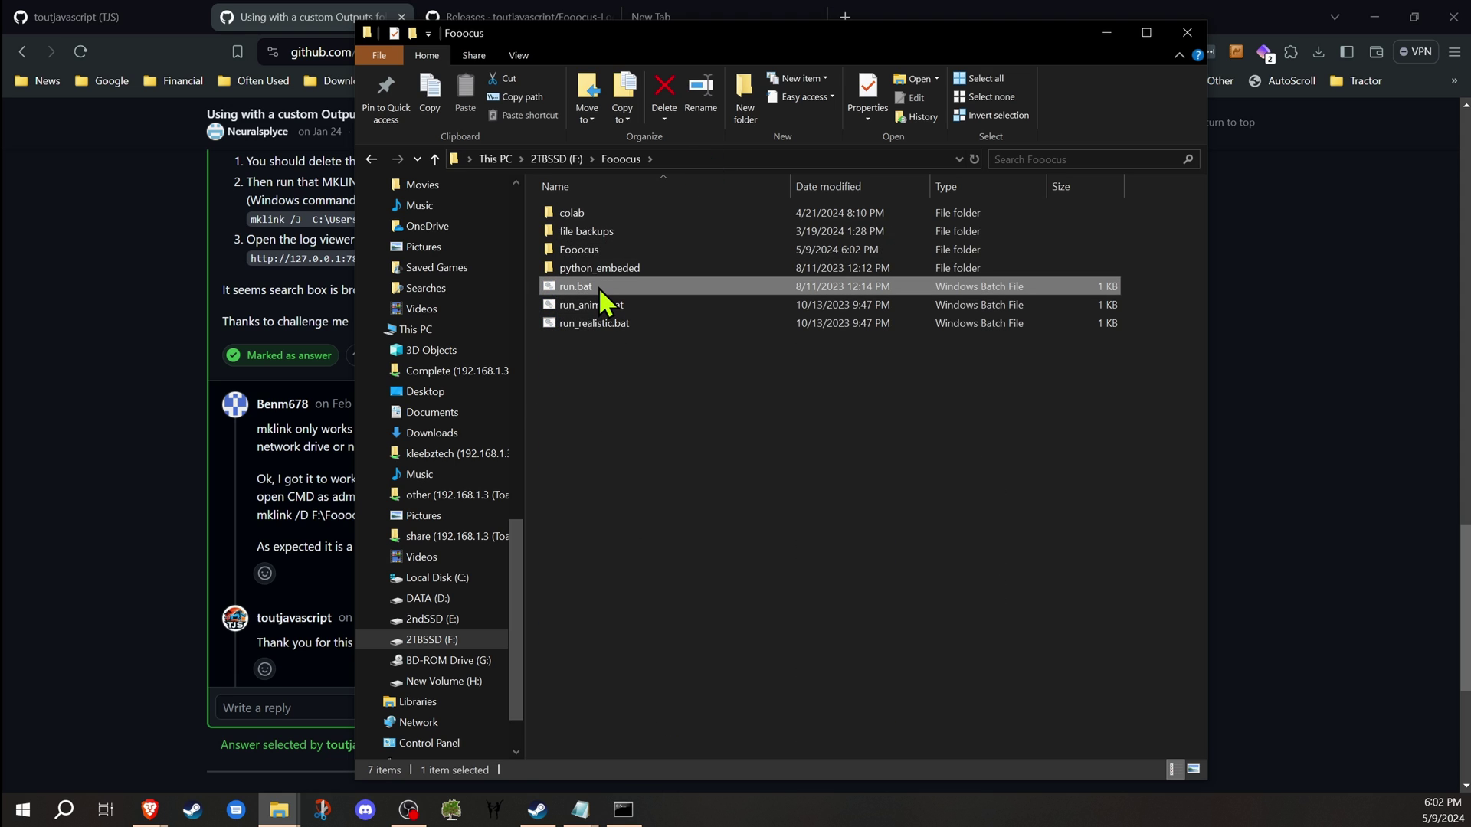
{"action": "double_click", "coordinate": [597, 286]}
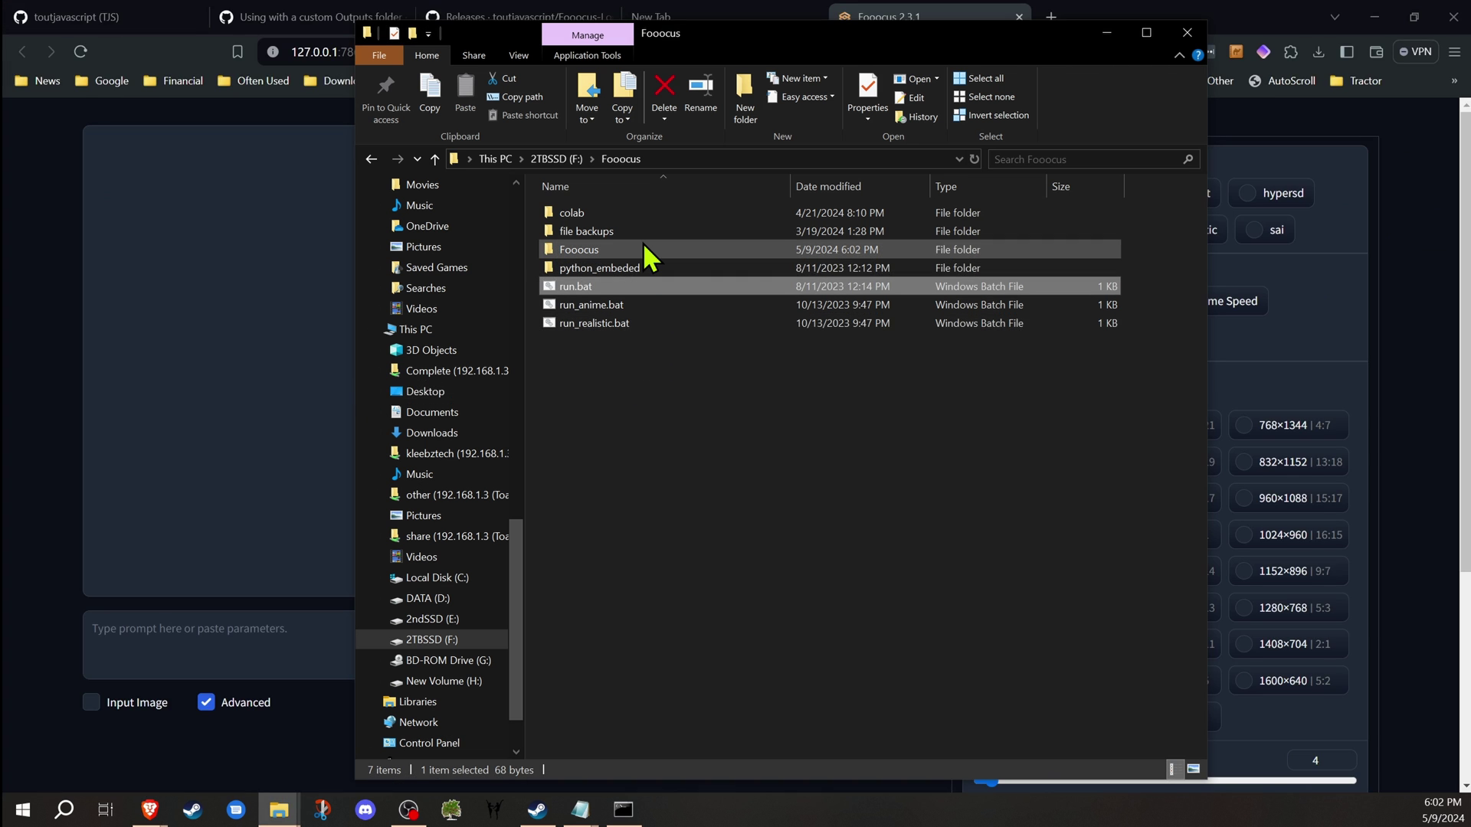
{"action": "double_click", "coordinate": [645, 246]}
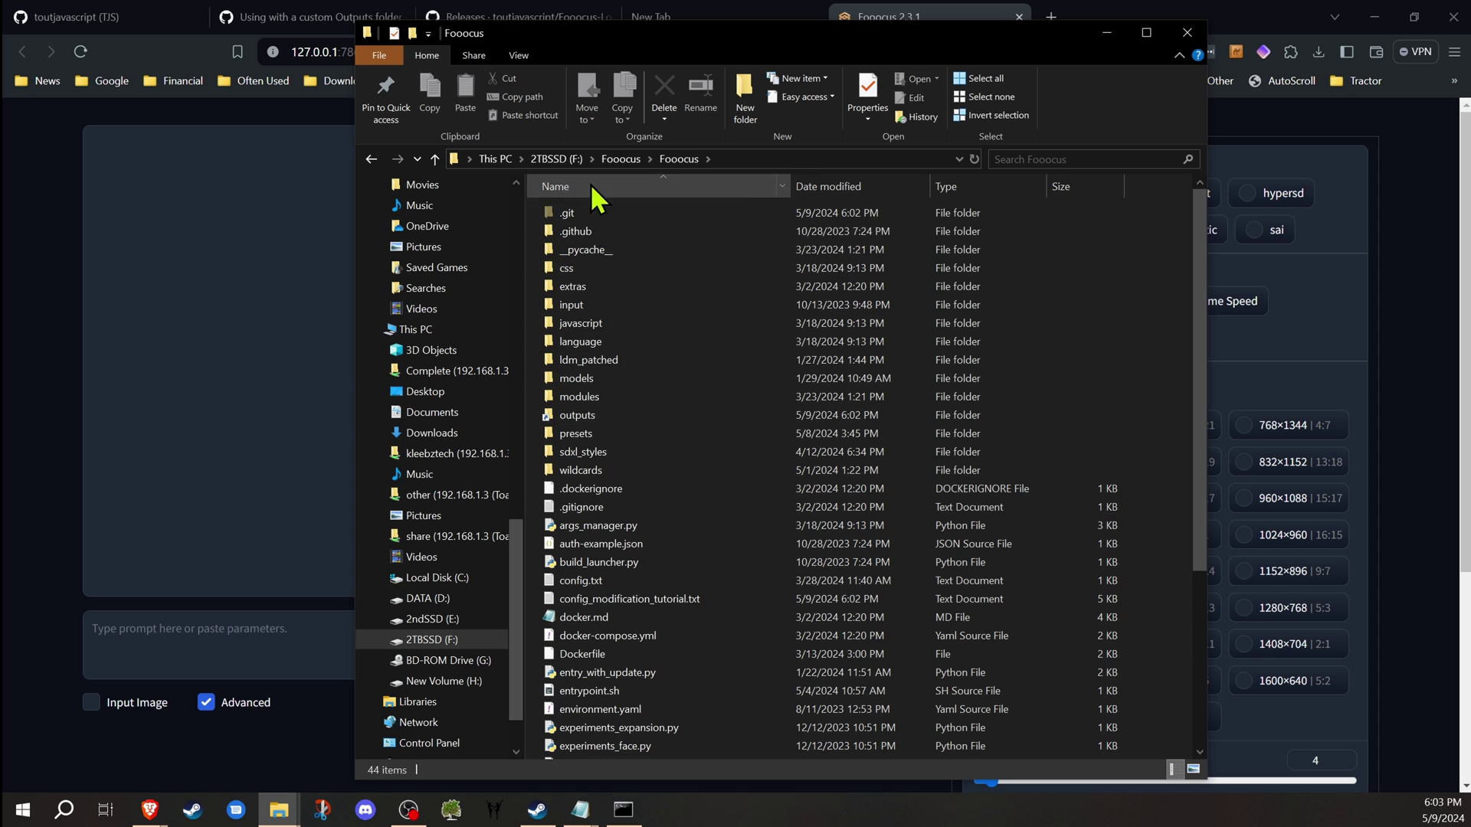
{"action": "left_click_drag", "start_coordinate": [723, 65], "coordinate": [637, 67]}
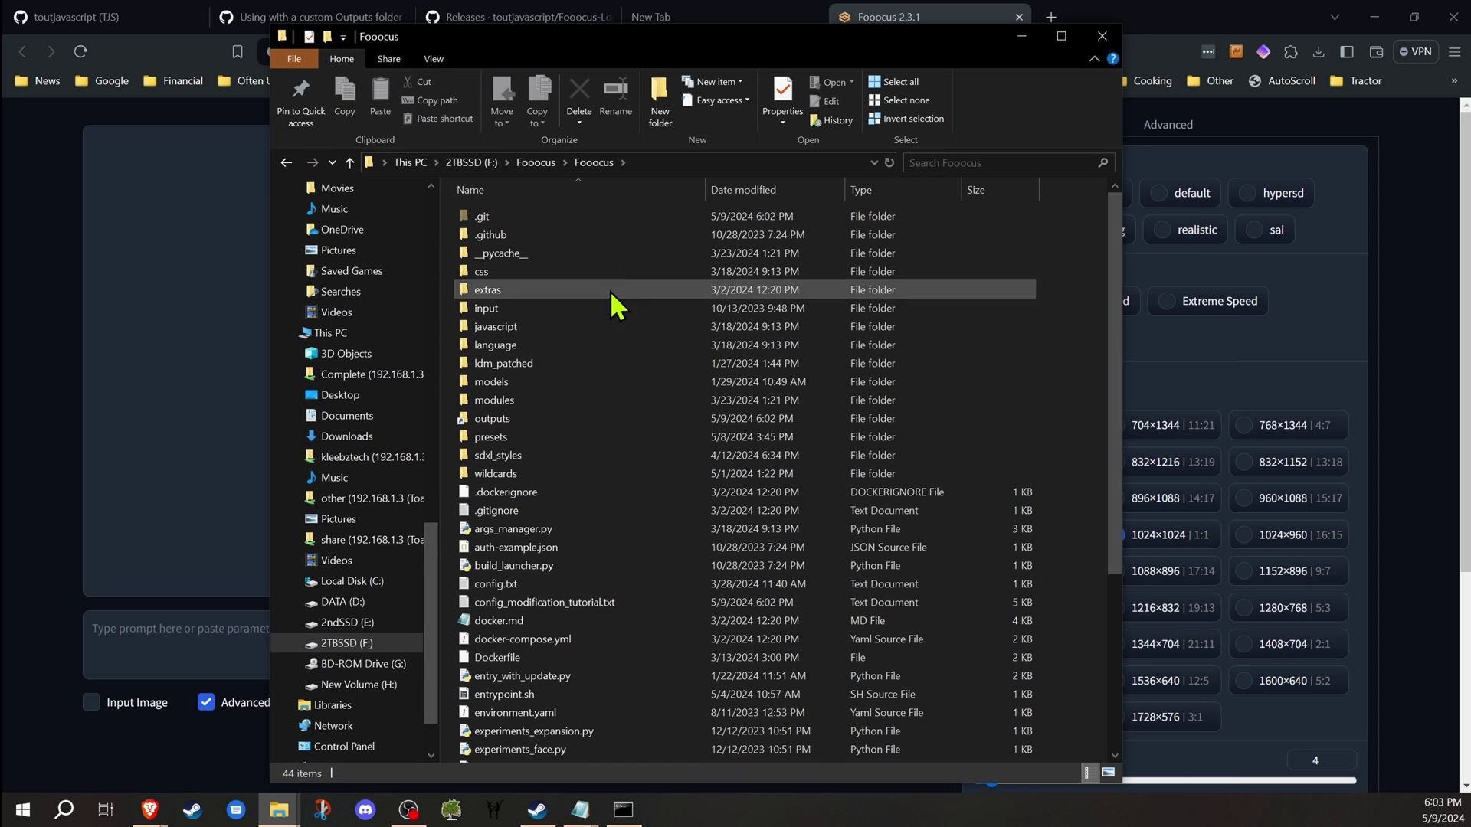
{"action": "left_click", "coordinate": [507, 419]}
{"action": "double_click", "coordinate": [503, 415]}
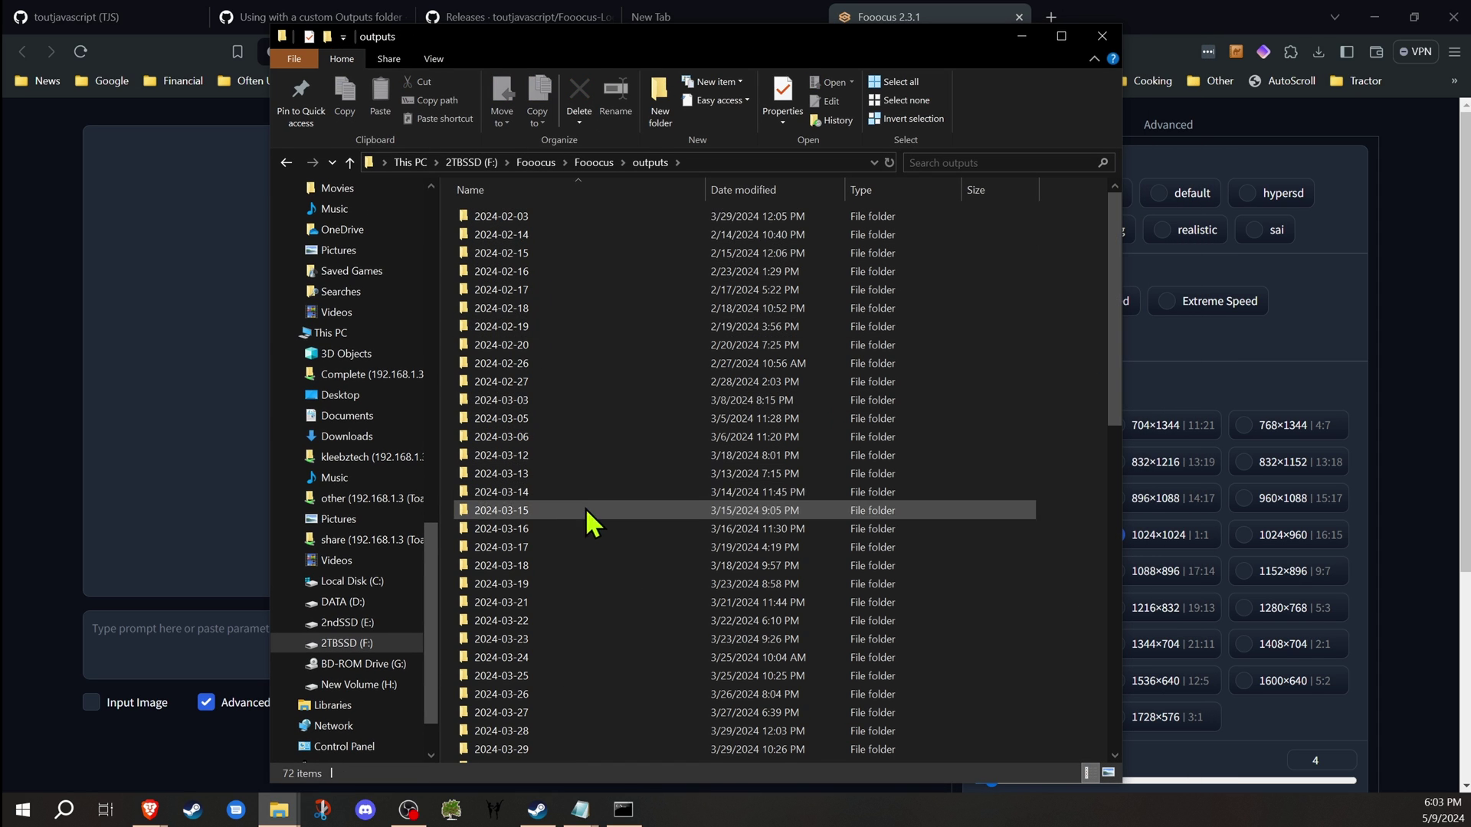
{"action": "scroll", "coordinate": [592, 563], "scroll_direction": "down", "scroll_amount": 12}
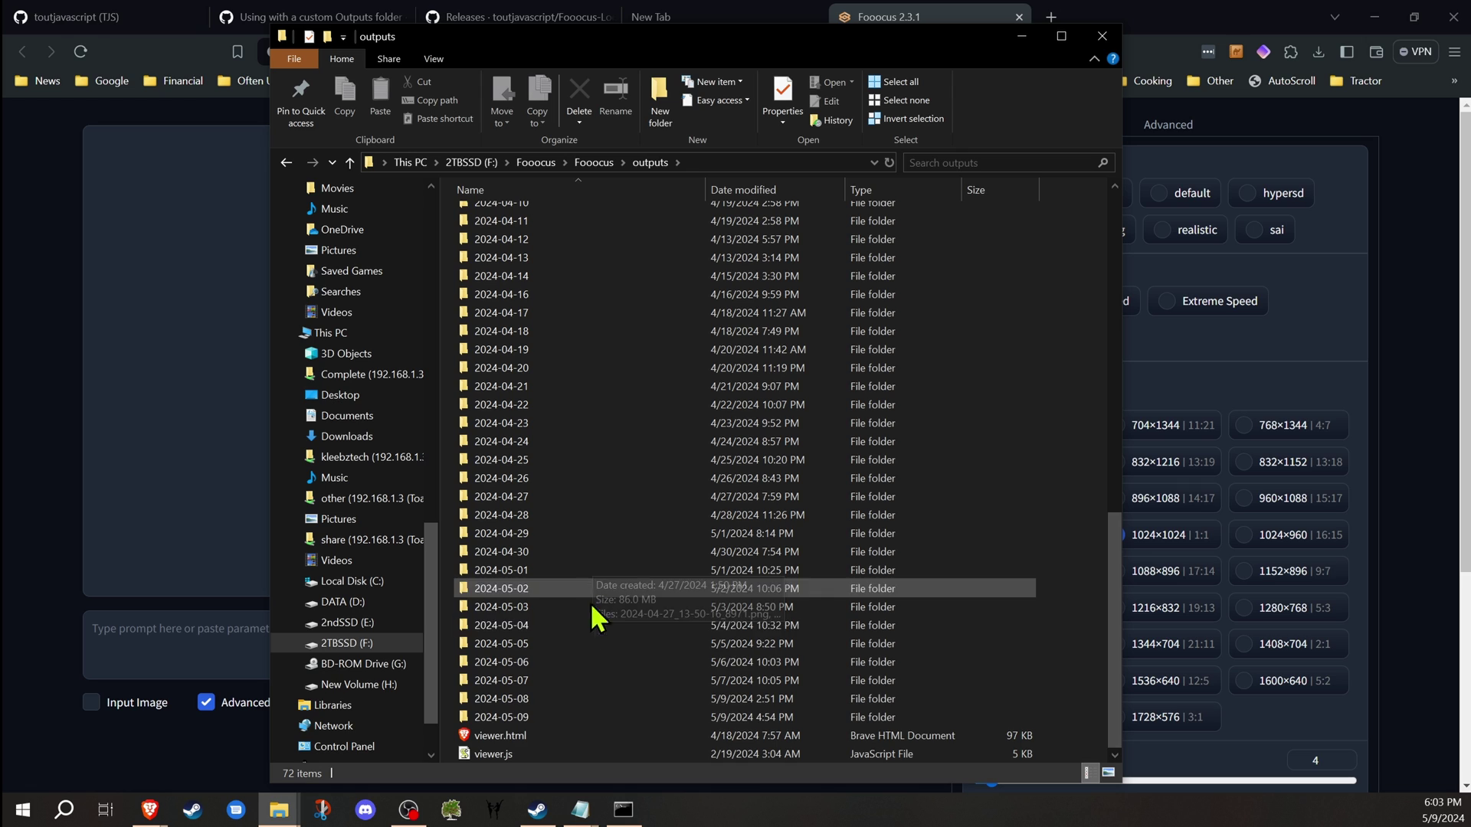
{"action": "double_click", "coordinate": [571, 734]}
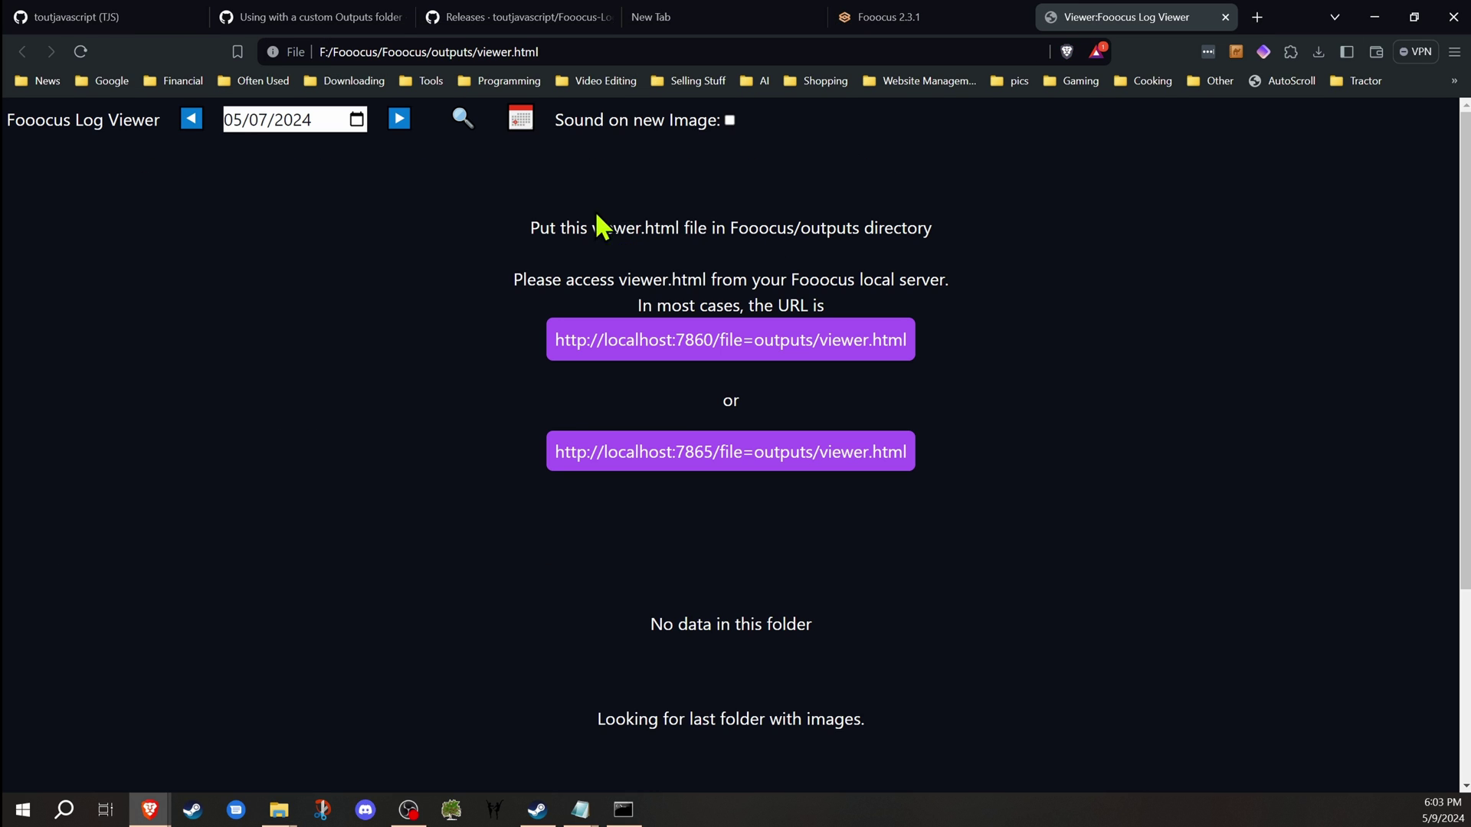
{"action": "left_click", "coordinate": [695, 456]}
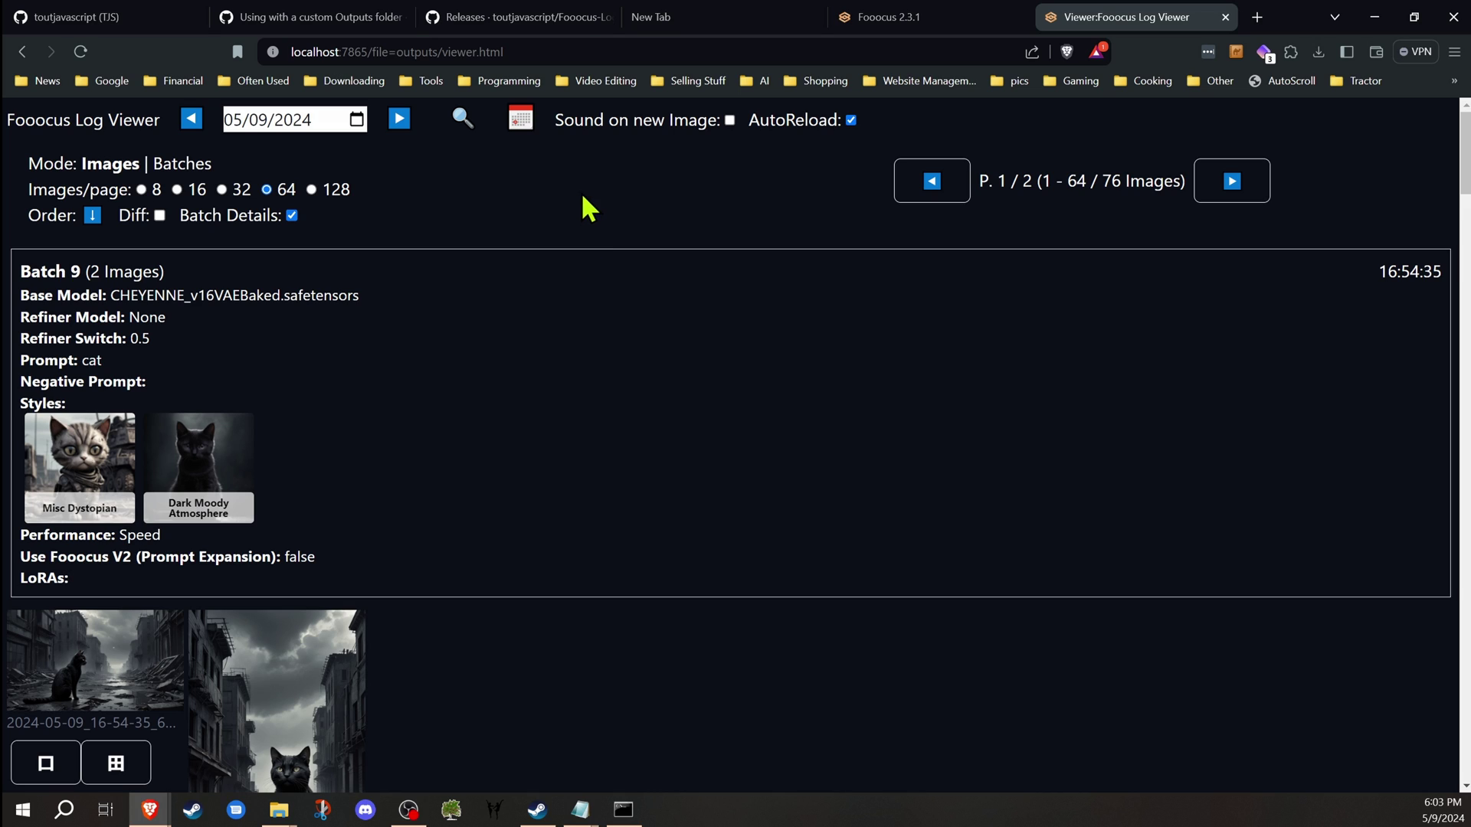
{"action": "left_click", "coordinate": [558, 25]}
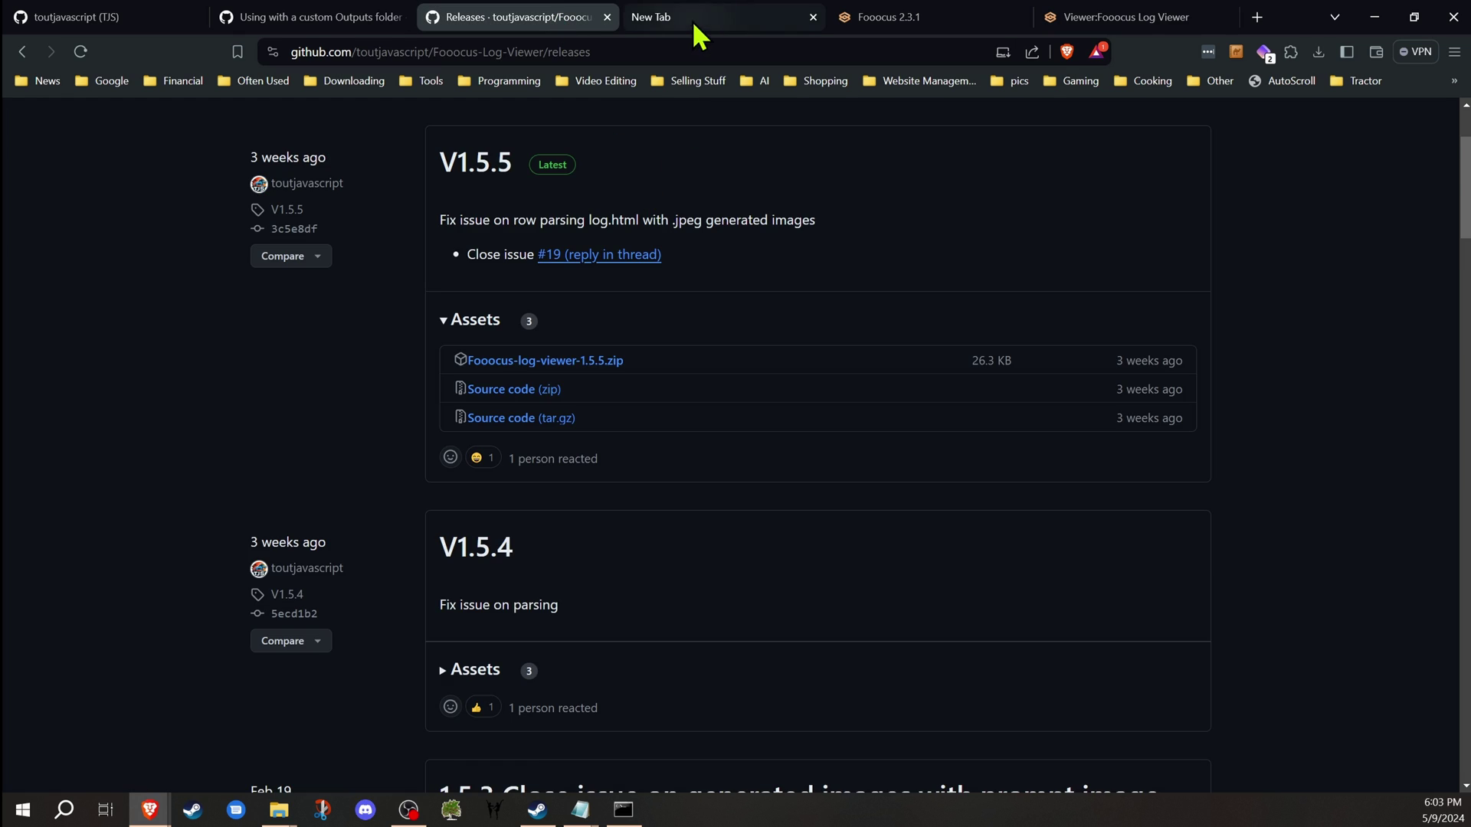
{"action": "left_click", "coordinate": [930, 19]}
{"action": "left_click", "coordinate": [1095, 19]}
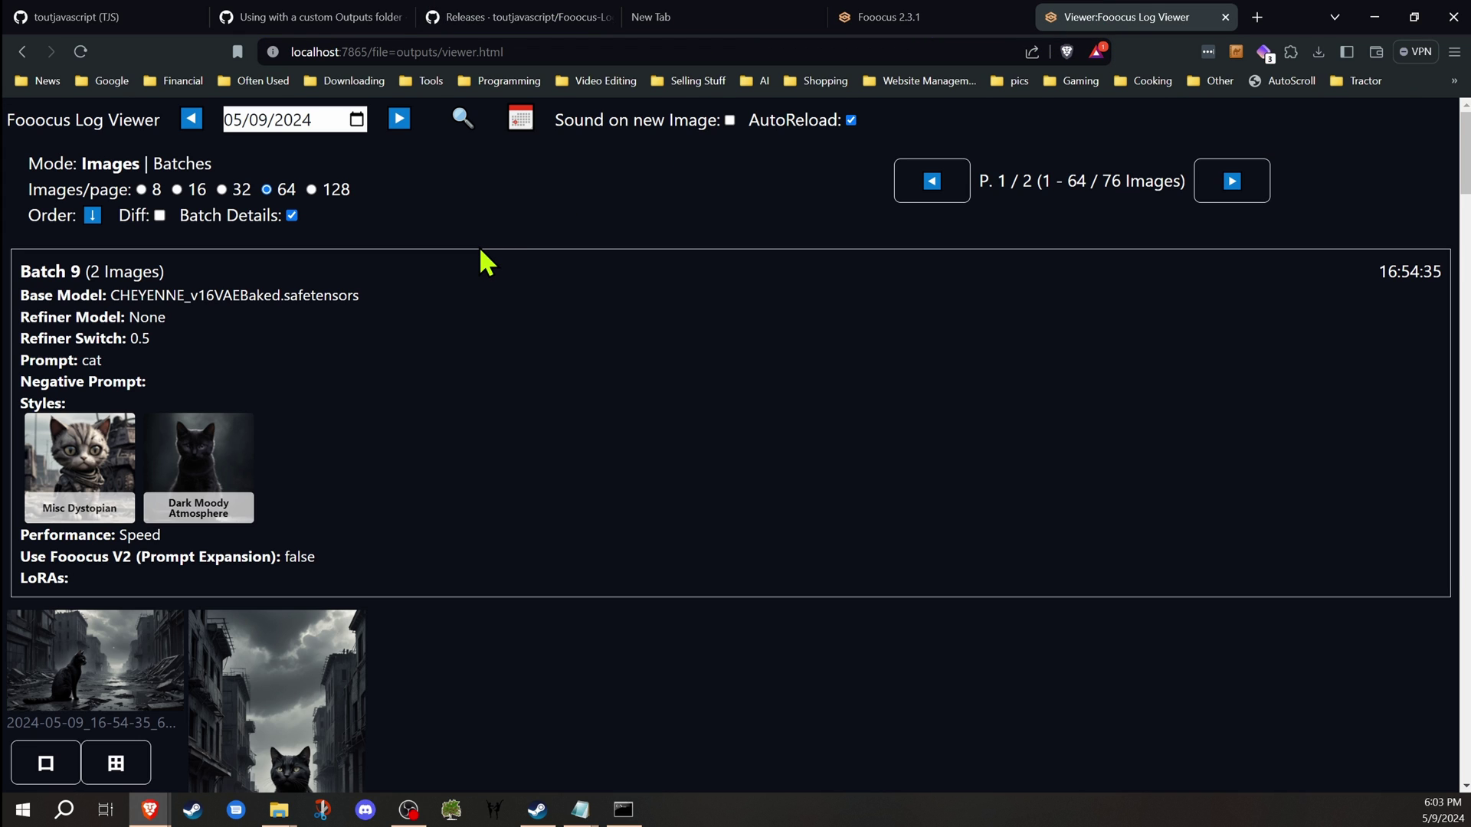